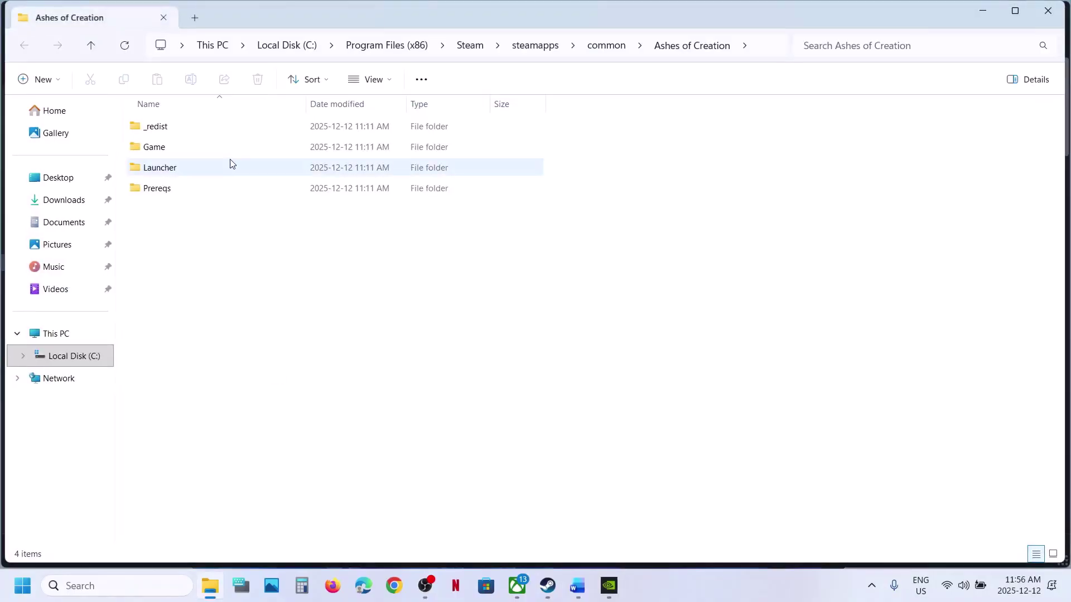
Open the EasyAntiCheat folder inside the Game folder of Ashes of Creation
{"action": "double_click", "coordinate": [163, 151]}
{"action": "left_click", "coordinate": [174, 151]}
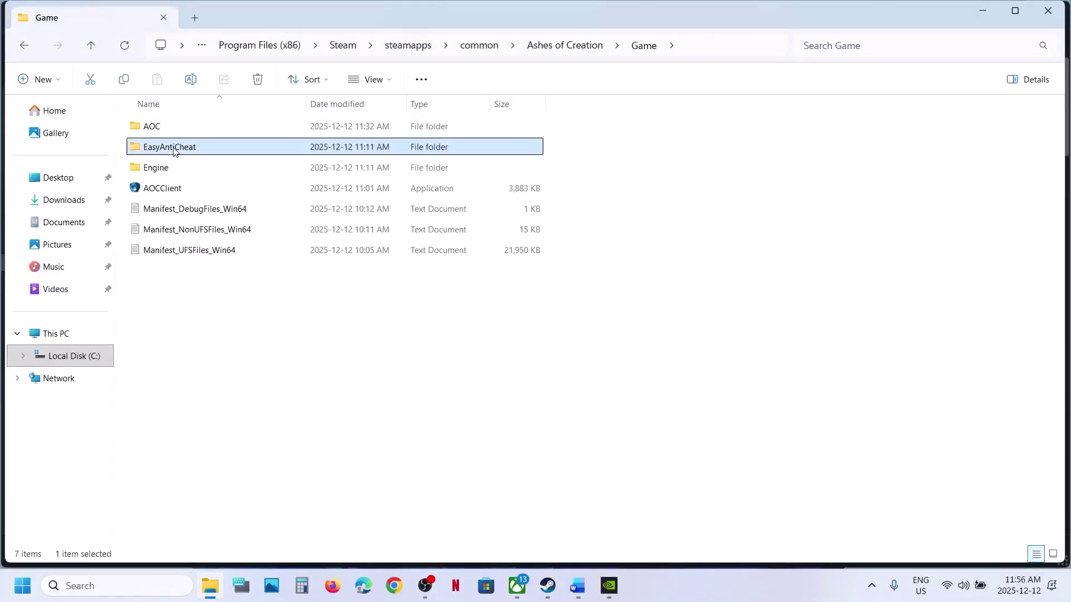
{"action": "double_click", "coordinate": [174, 151]}
Run the Install batch file as administrator, allow it to make changes, and dismiss its console window
{"action": "left_click", "coordinate": [165, 174]}
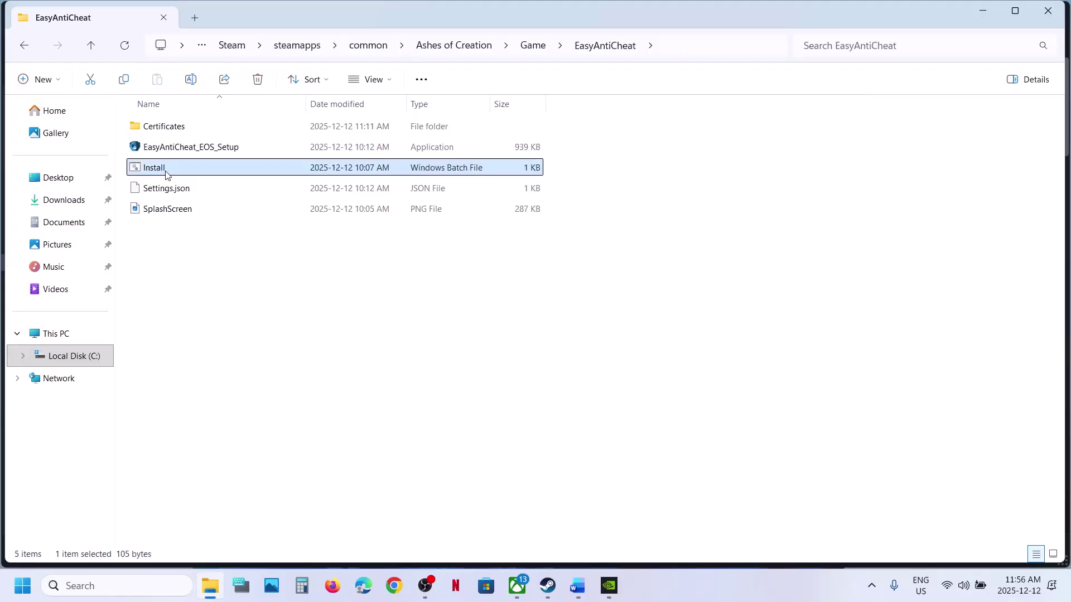
{"action": "right_click", "coordinate": [166, 174]}
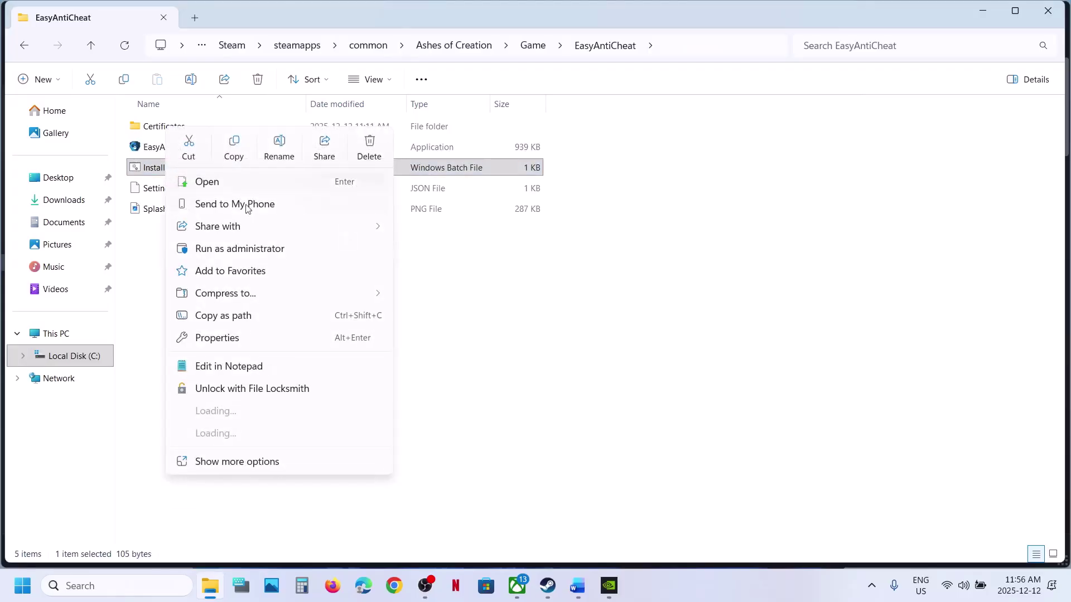
{"action": "left_click", "coordinate": [233, 251]}
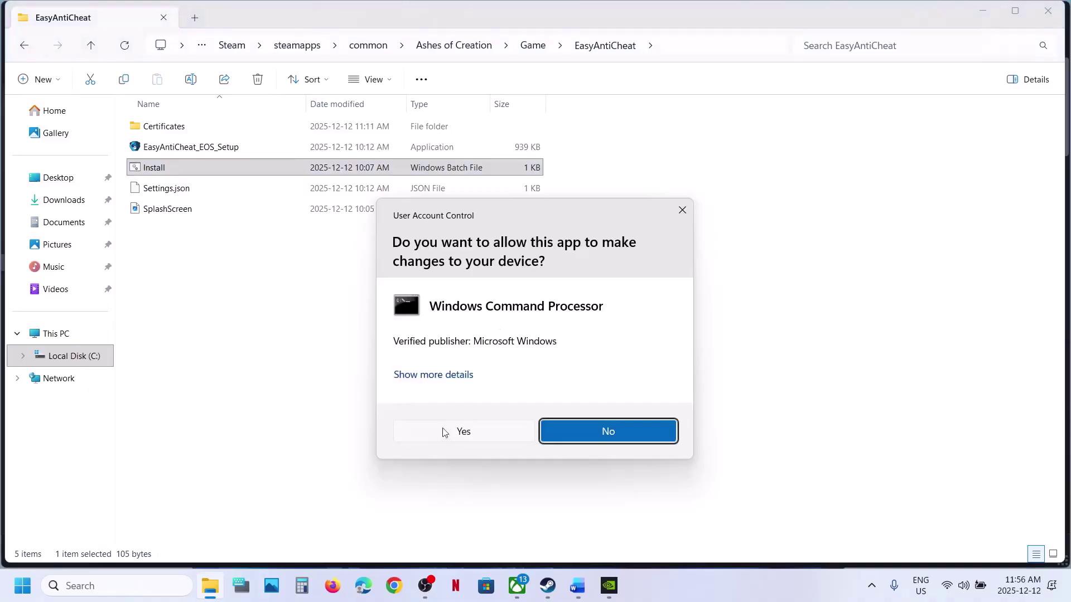
{"action": "left_click", "coordinate": [438, 440]}
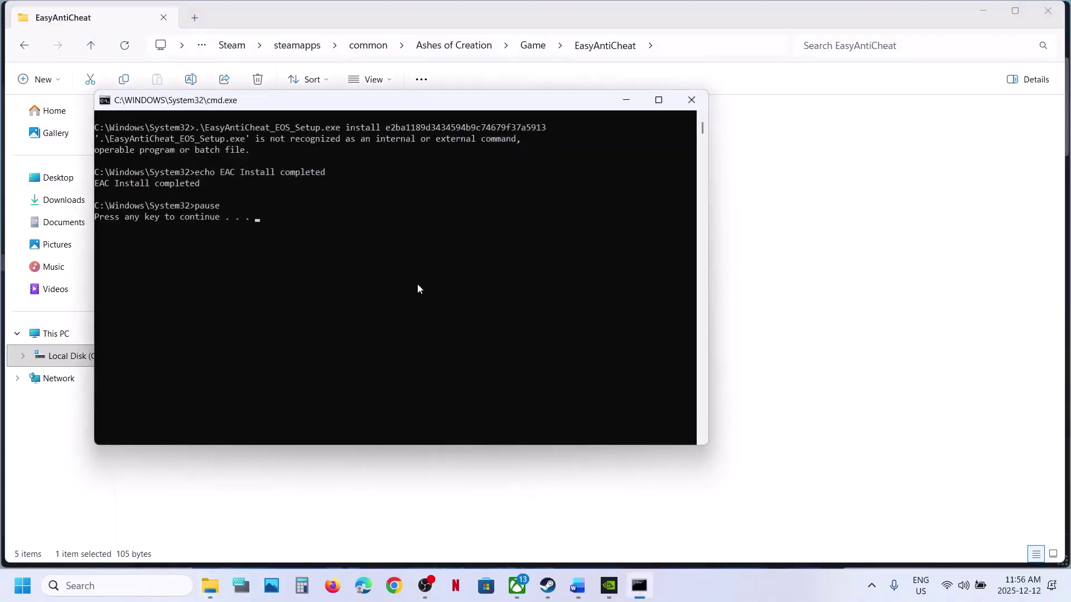
{"action": "left_click", "coordinate": [373, 282]}
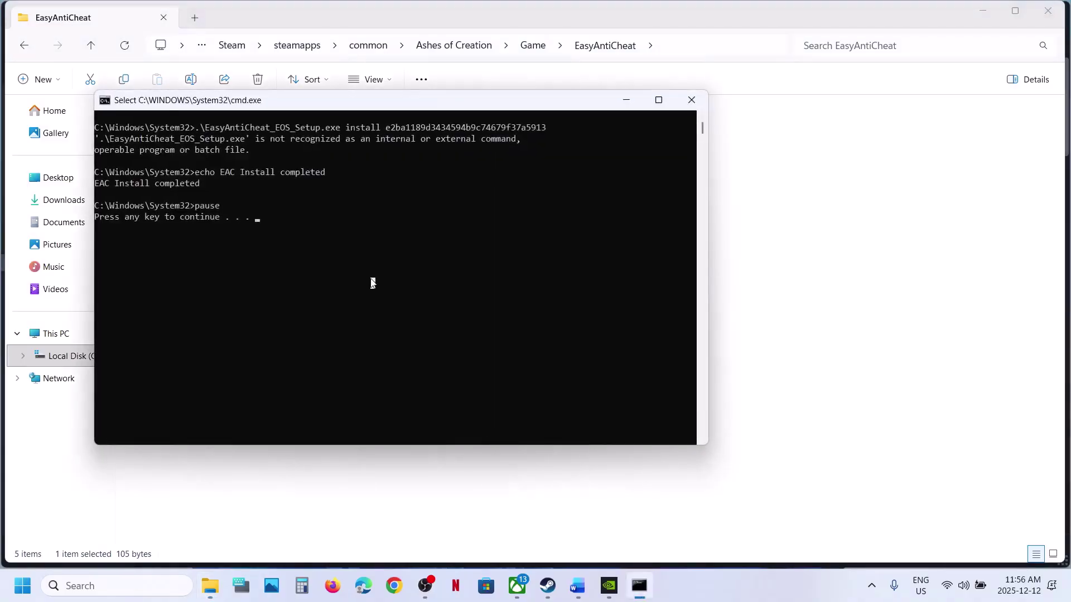
{"action": "key", "text": "Return"}
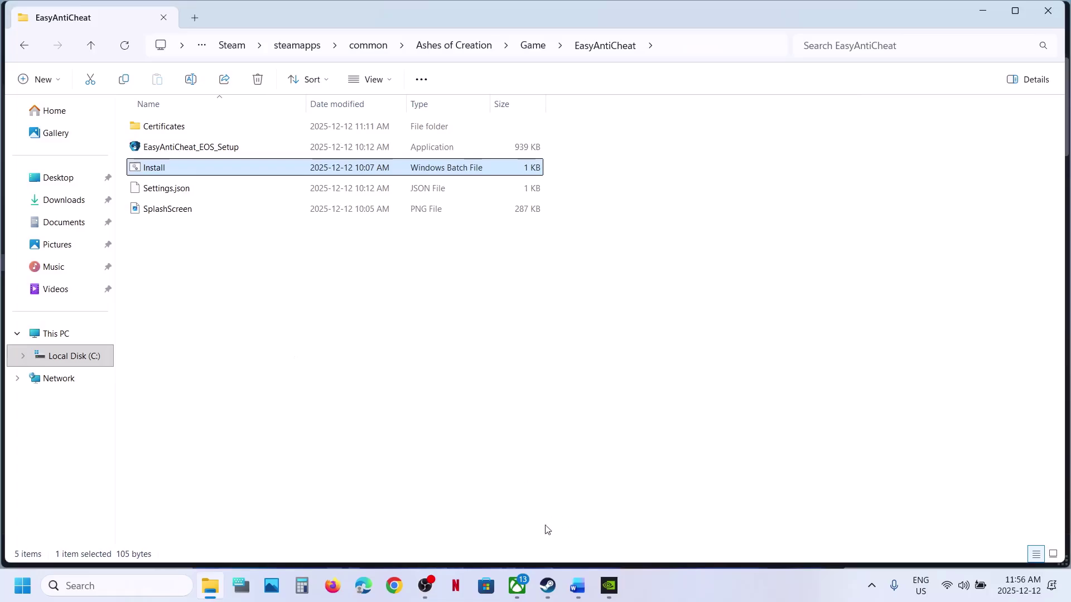
{"action": "left_click", "coordinate": [549, 595]}
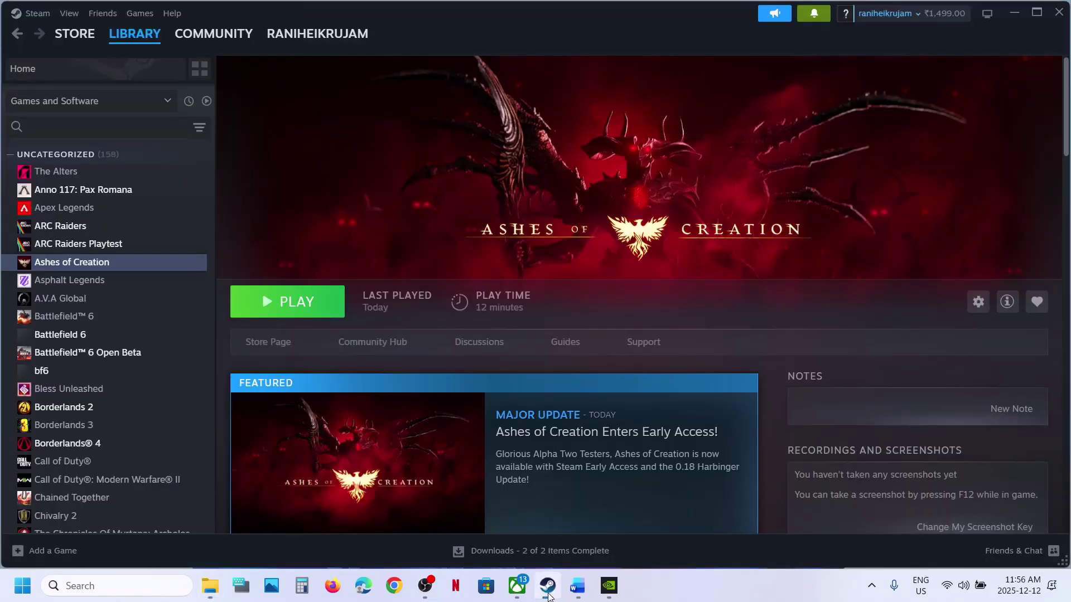
{"action": "left_click", "coordinate": [549, 594]}
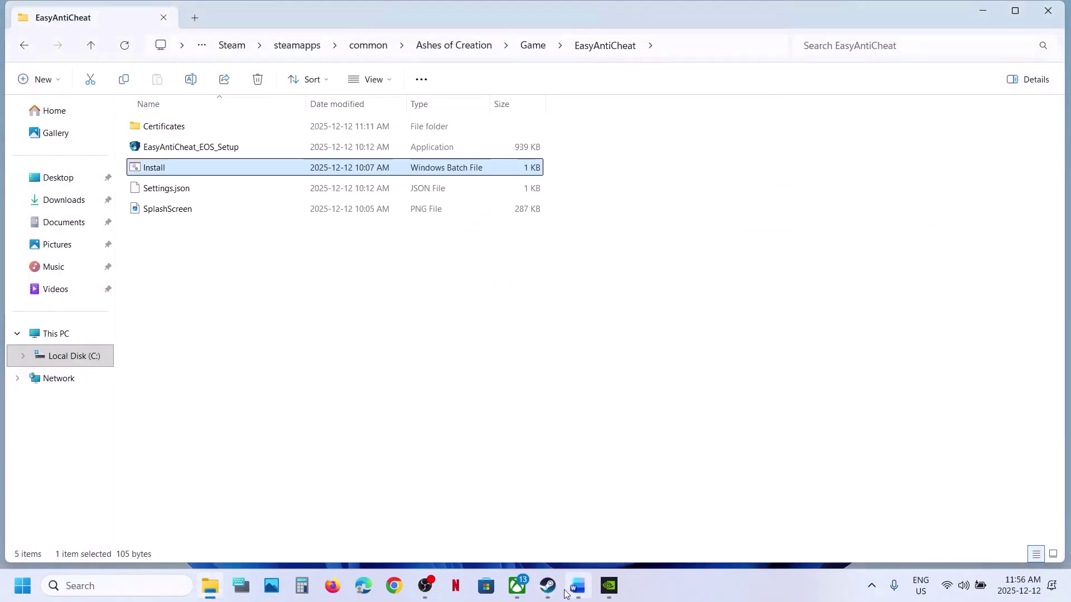
Create a desktop shortcut to EasyAntiCheat_EOS_Setup and move it to an empty area of the desktop
{"action": "left_click", "coordinate": [154, 144]}
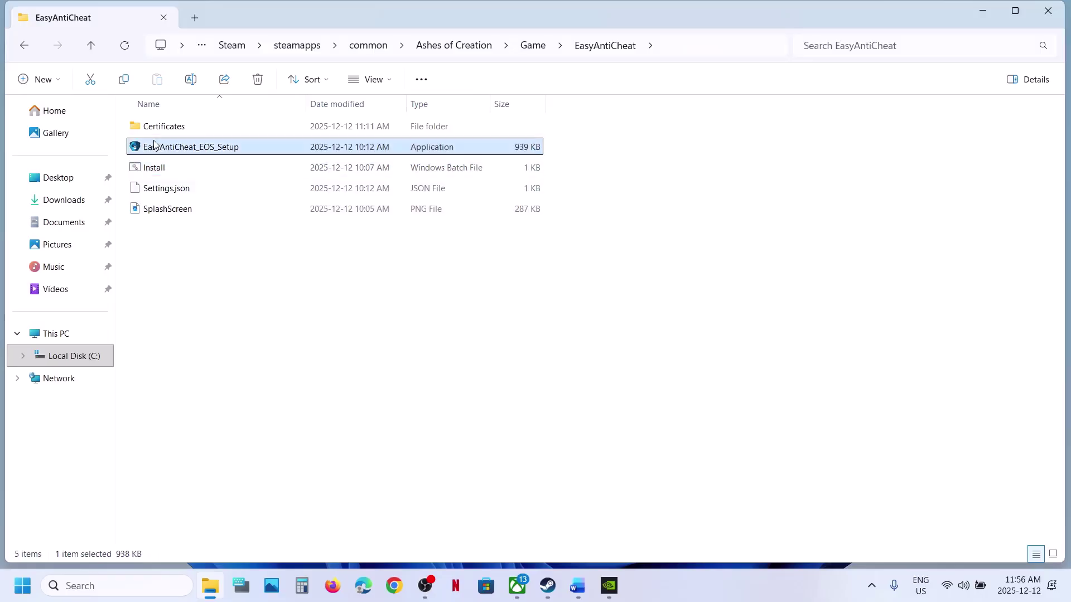
{"action": "left_click", "coordinate": [681, 48]}
{"action": "left_click", "coordinate": [258, 279]}
{"action": "left_click", "coordinate": [260, 280]}
{"action": "right_click", "coordinate": [182, 151]}
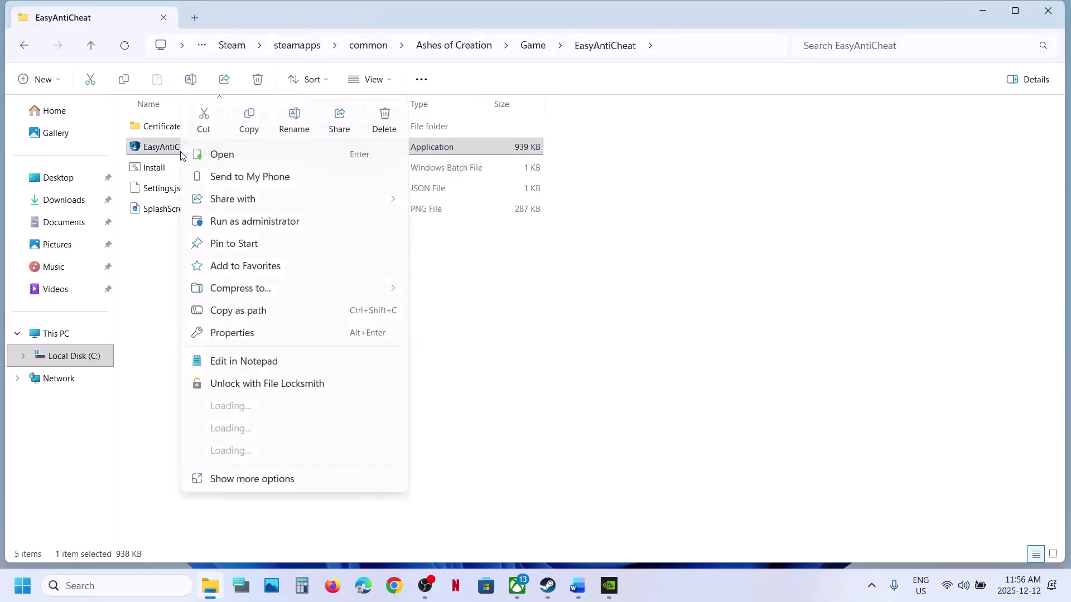
{"action": "left_click", "coordinate": [249, 128]}
{"action": "right_click", "coordinate": [210, 155]}
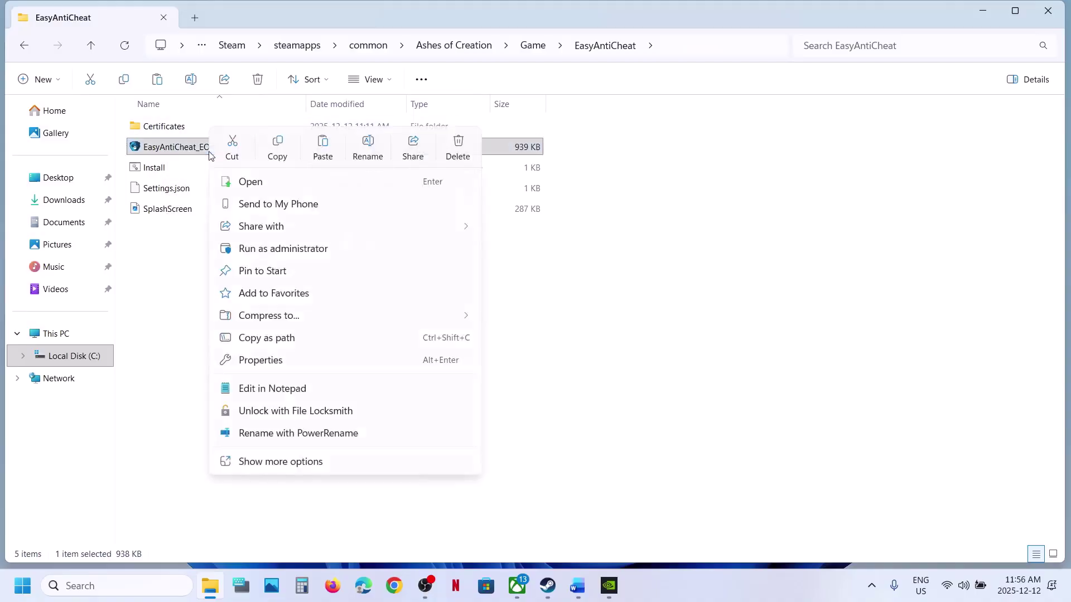
{"action": "left_click", "coordinate": [272, 462]}
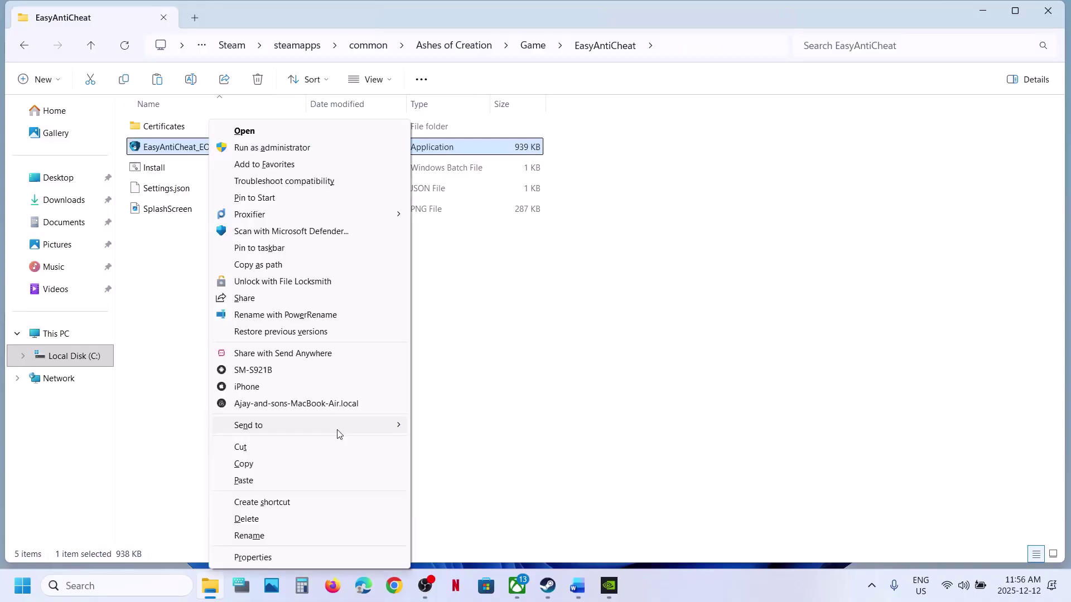
{"action": "mouse_move", "coordinate": [301, 434]}
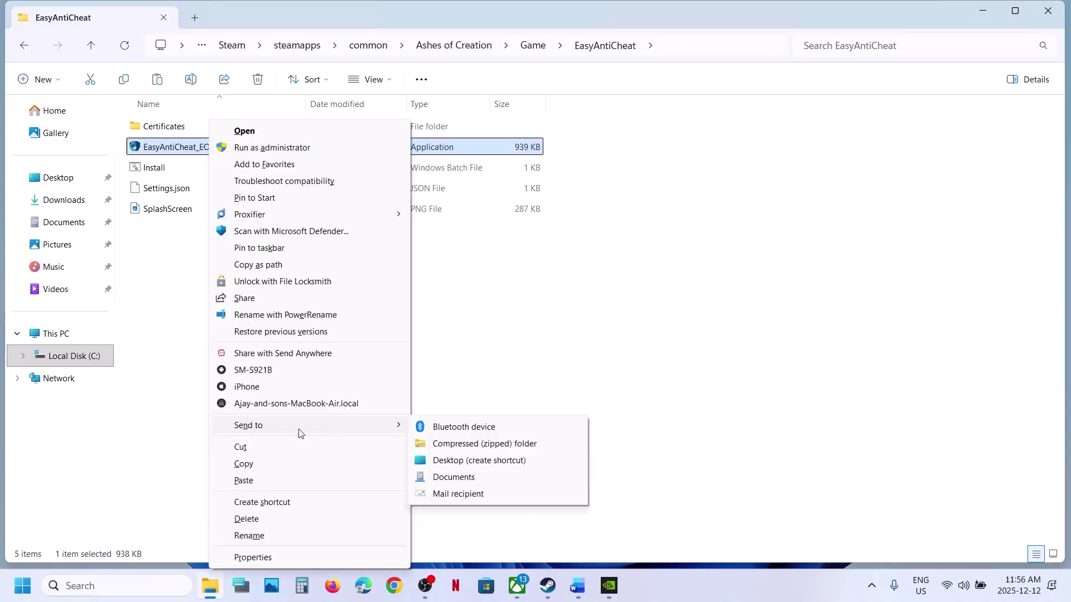
{"action": "left_click", "coordinate": [461, 467]}
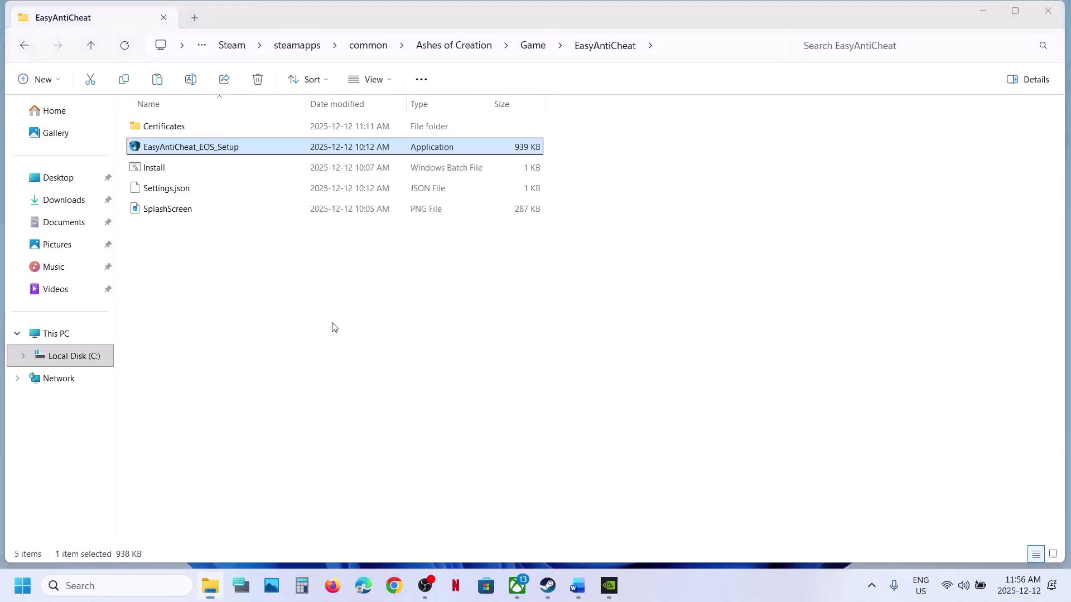
{"action": "key", "text": "super+d"}
{"action": "left_click_drag", "start_coordinate": [78, 312], "coordinate": [602, 177]}
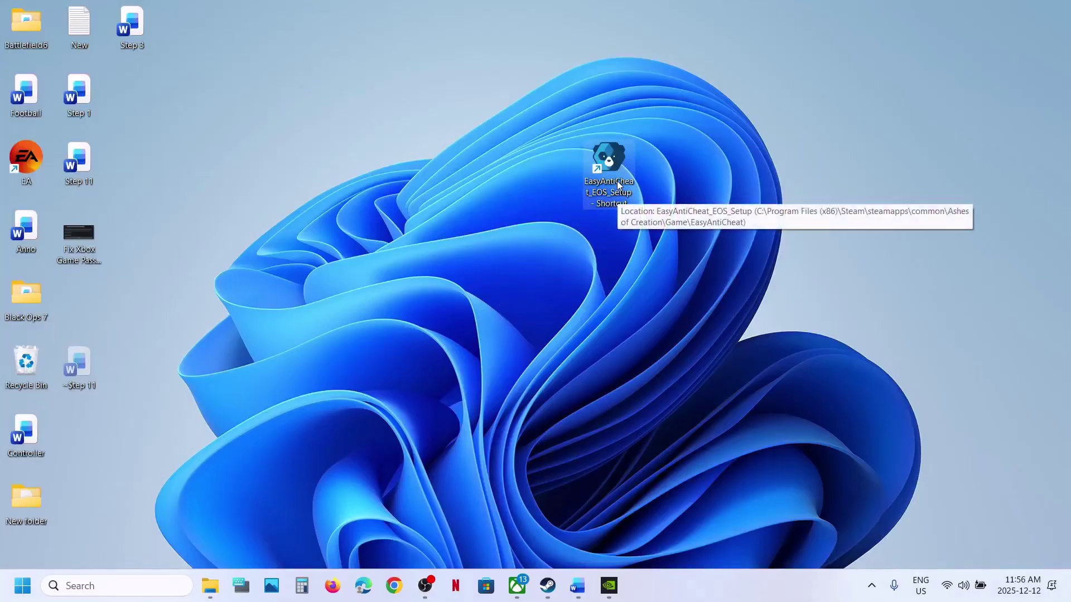
Append "install prod-fn", copied from the Step 11 Word document, to the EasyAntiCheat_EOS_Setup shortcut's target and save the shortcut properties
{"action": "right_click", "coordinate": [611, 166]}
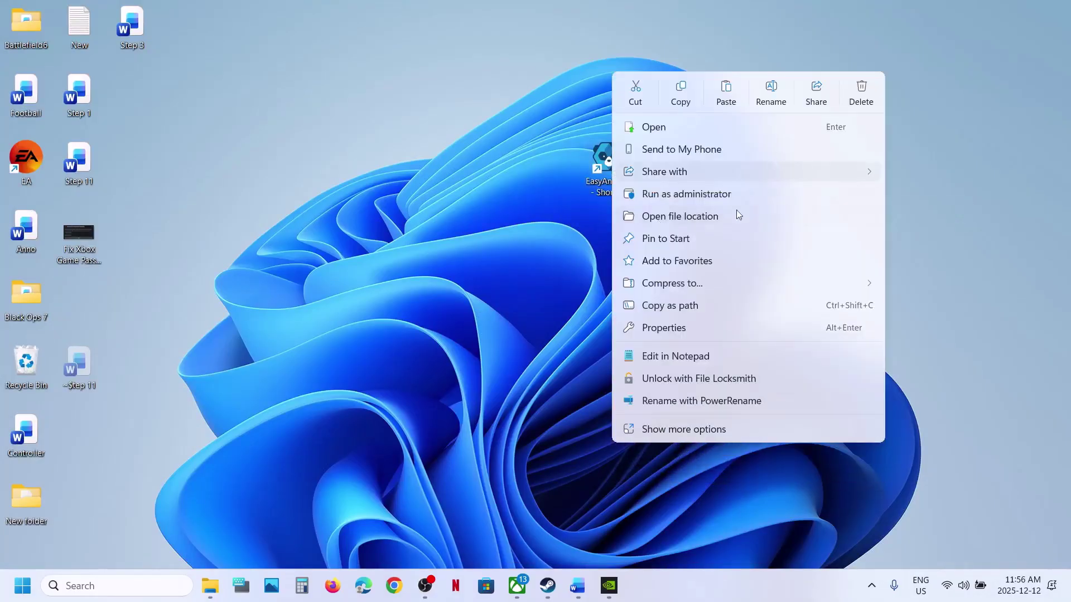
{"action": "left_click", "coordinate": [678, 331]}
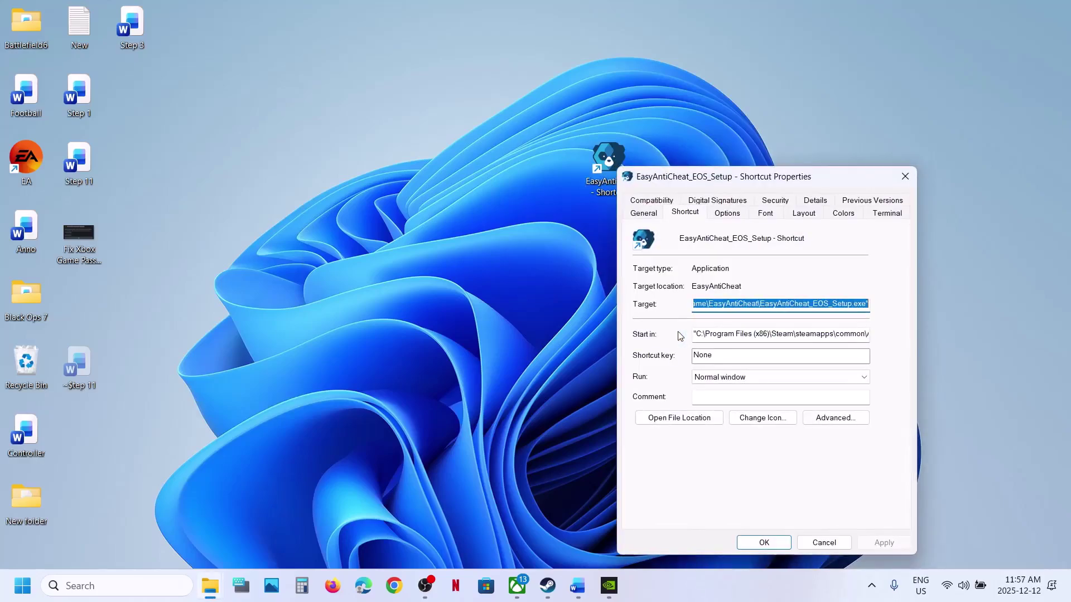
{"action": "left_click", "coordinate": [868, 304]}
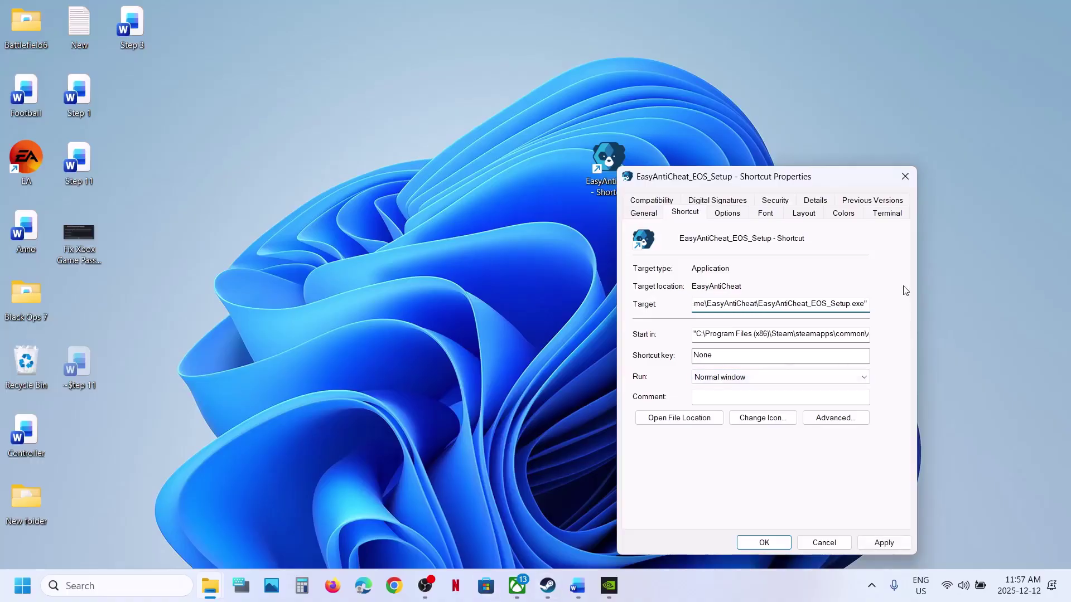
{"action": "left_click", "coordinate": [577, 585]}
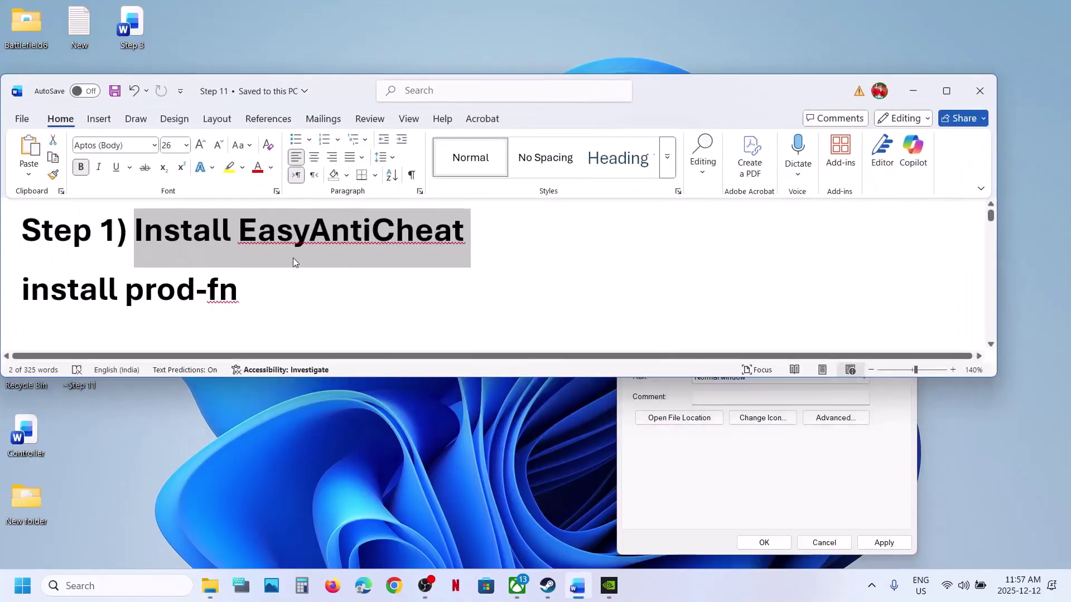
{"action": "left_click_drag", "start_coordinate": [257, 286], "coordinate": [9, 313]}
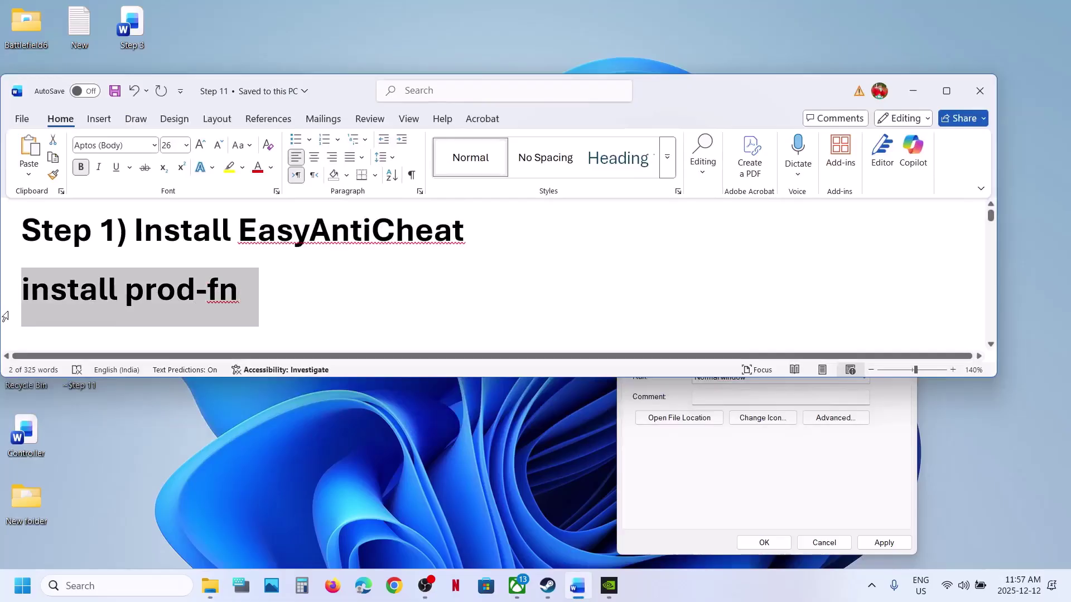
{"action": "key", "text": "ctrl+c"}
{"action": "key", "text": "alt+Tab"}
{"action": "key", "text": "ctrl+v"}
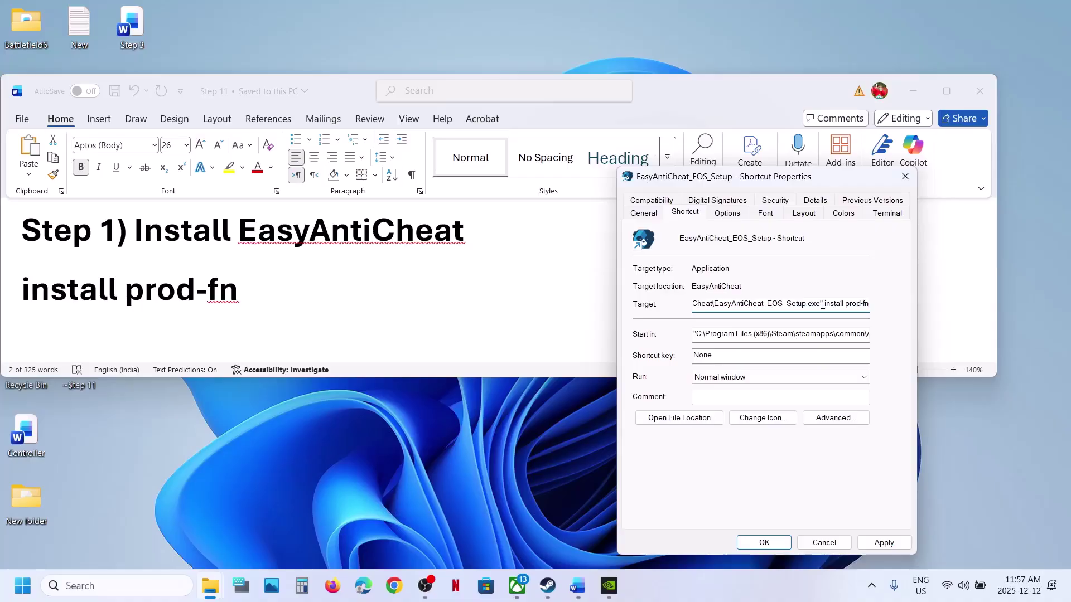
{"action": "left_click", "coordinate": [884, 543]}
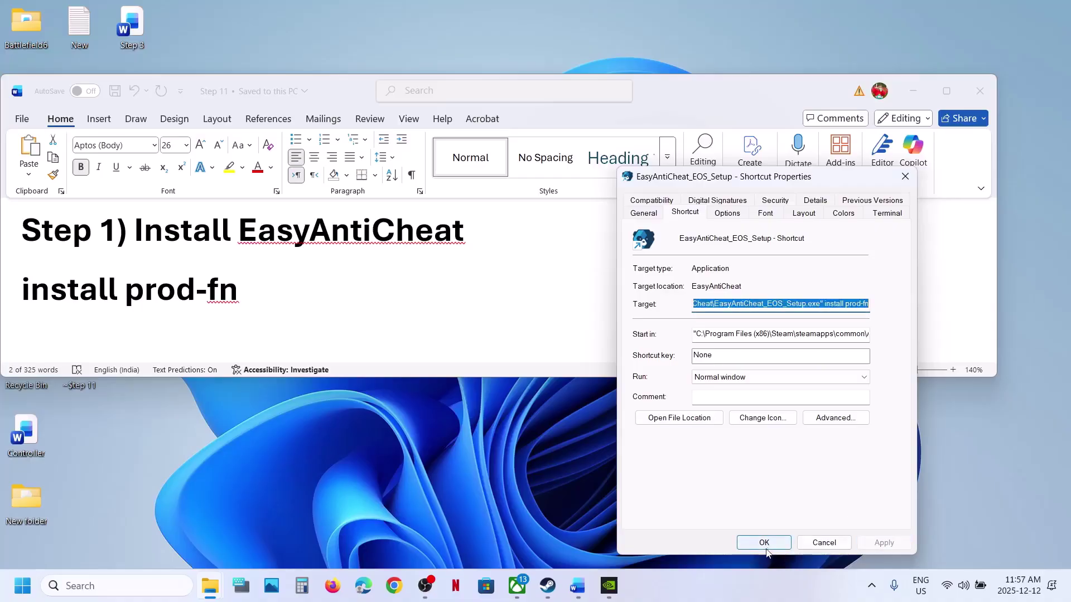
{"action": "left_click", "coordinate": [764, 543]}
{"action": "left_click", "coordinate": [913, 91]}
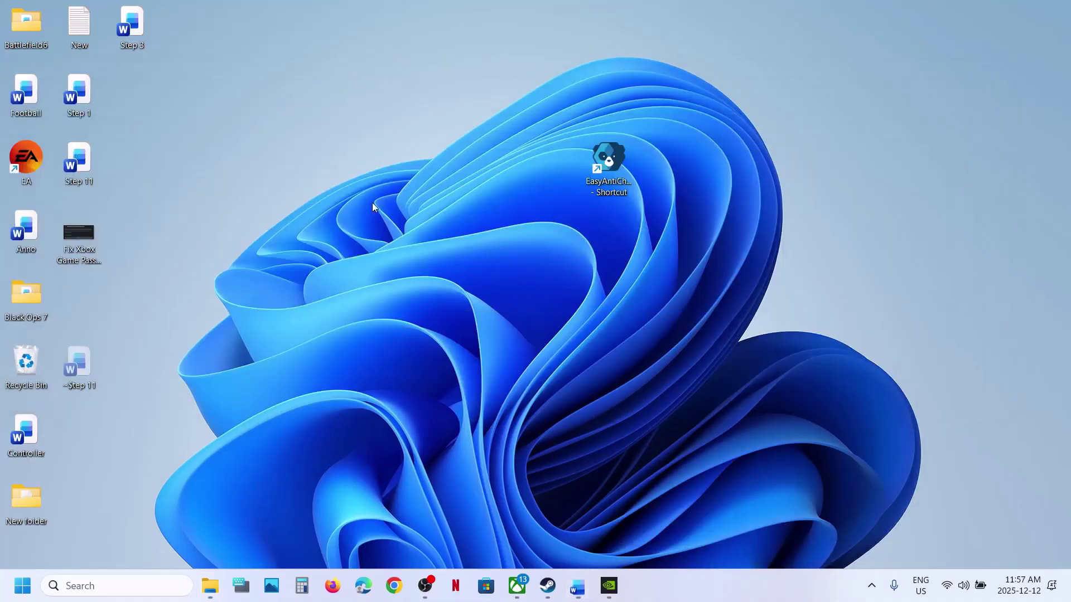
Run the EasyAntiCheat_EOS_Setup desktop shortcut as administrator and allow it to make changes
{"action": "right_click", "coordinate": [608, 174]}
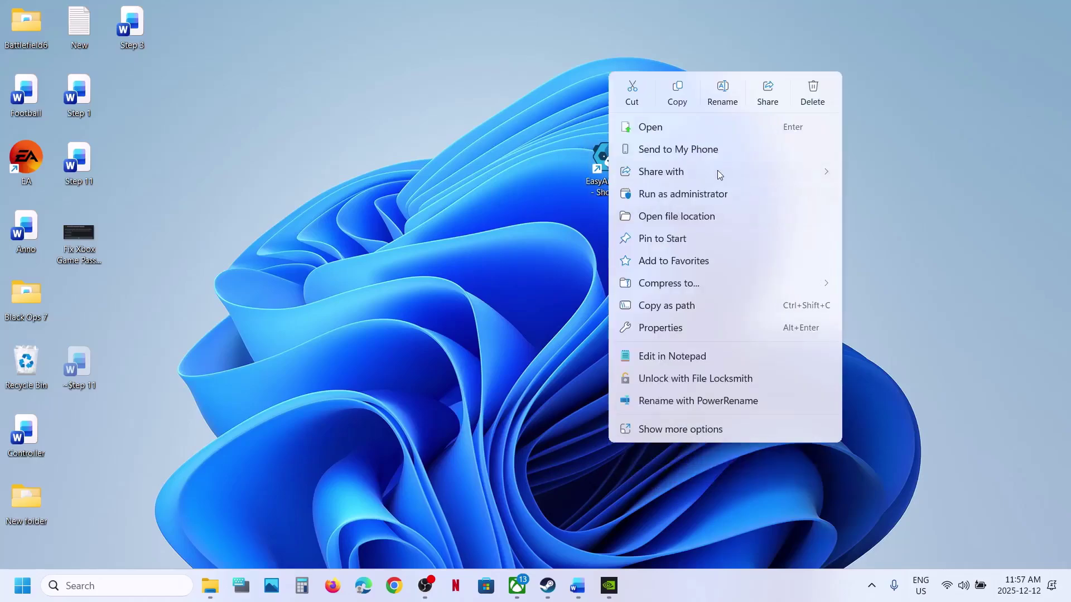
{"action": "left_click", "coordinate": [687, 196]}
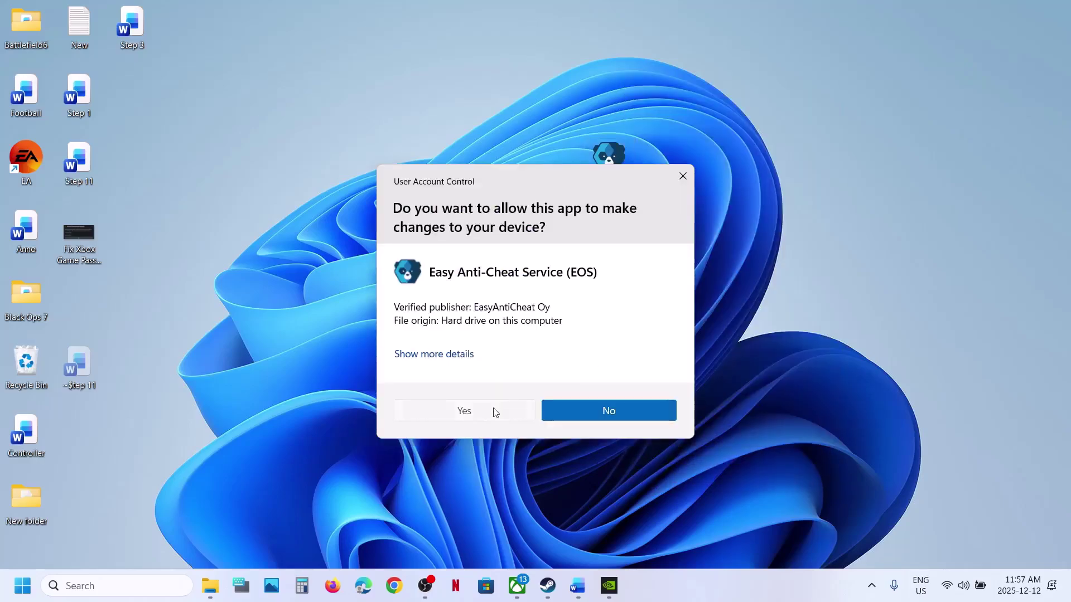
{"action": "left_click", "coordinate": [494, 411]}
Switch to Steam and view the file verification option among the Installed Files properties of Ashes of Creation
{"action": "left_click", "coordinate": [547, 586]}
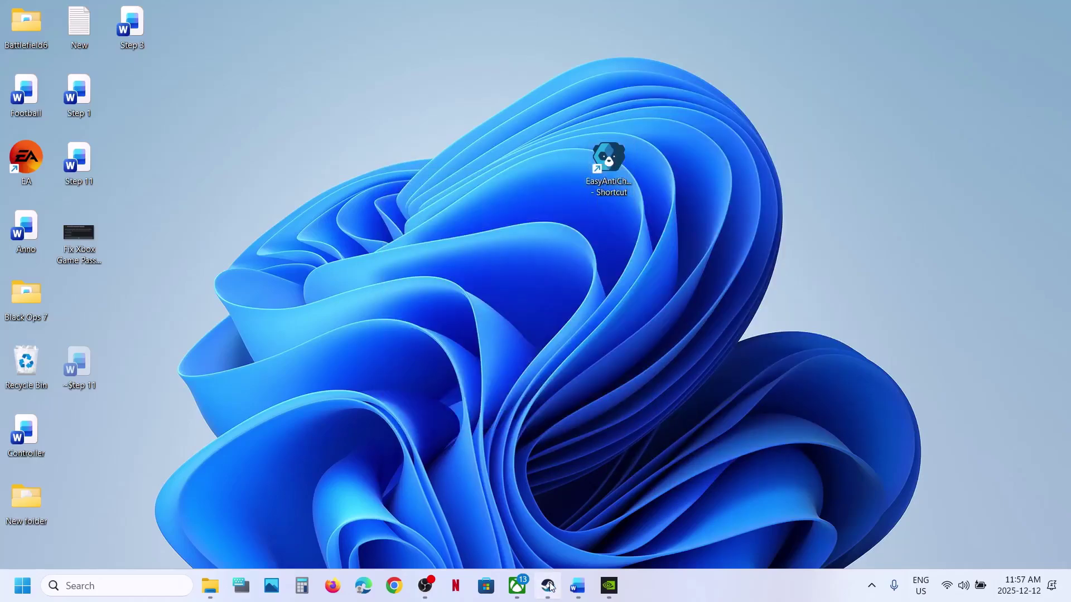
{"action": "left_click", "coordinate": [578, 586]}
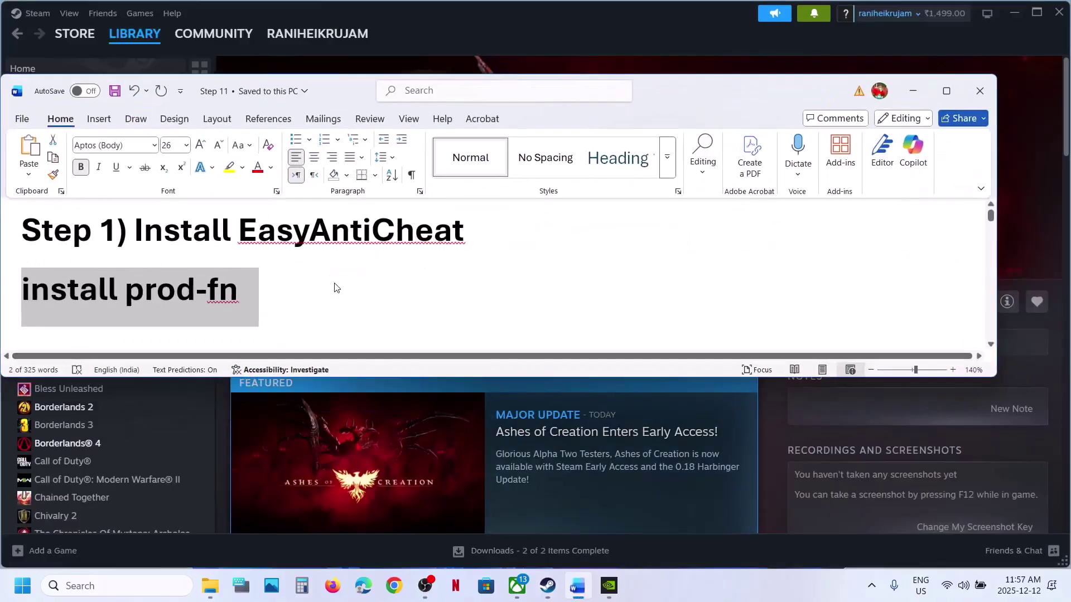
{"action": "scroll", "coordinate": [335, 283], "scroll_direction": "down", "scroll_amount": 1}
{"action": "scroll", "coordinate": [336, 283], "scroll_direction": "down", "scroll_amount": 1}
{"action": "left_click", "coordinate": [507, 53]}
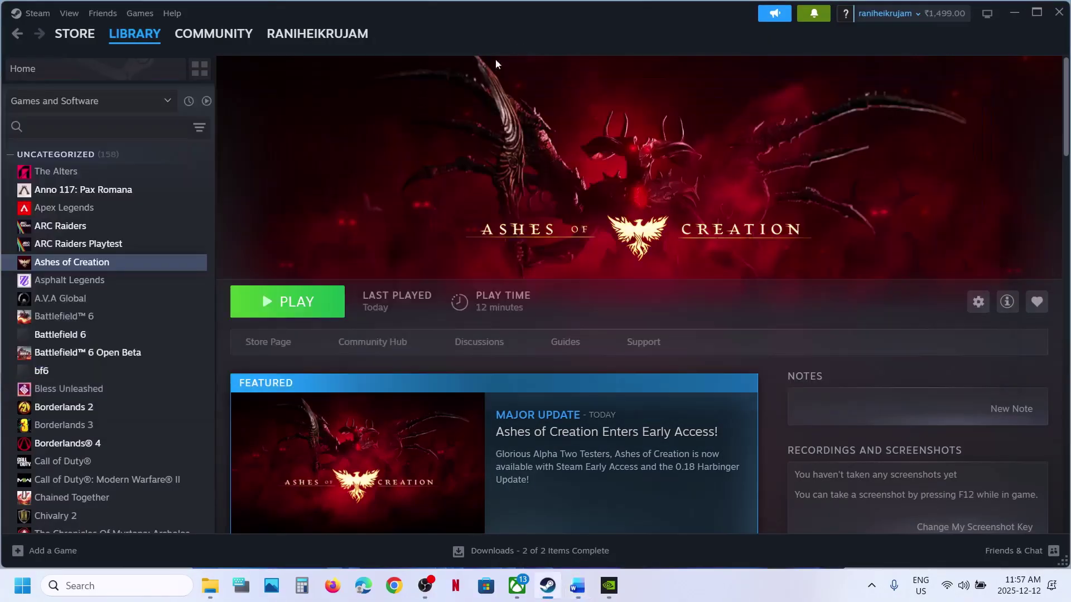
{"action": "right_click", "coordinate": [132, 270]}
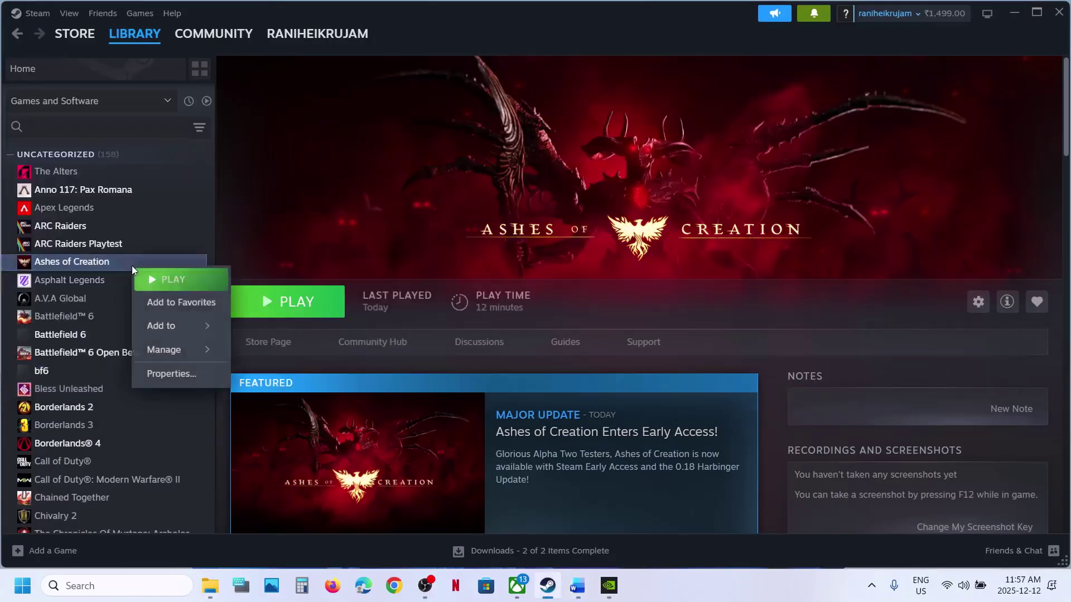
{"action": "left_click", "coordinate": [174, 375]}
{"action": "left_click", "coordinate": [298, 216]}
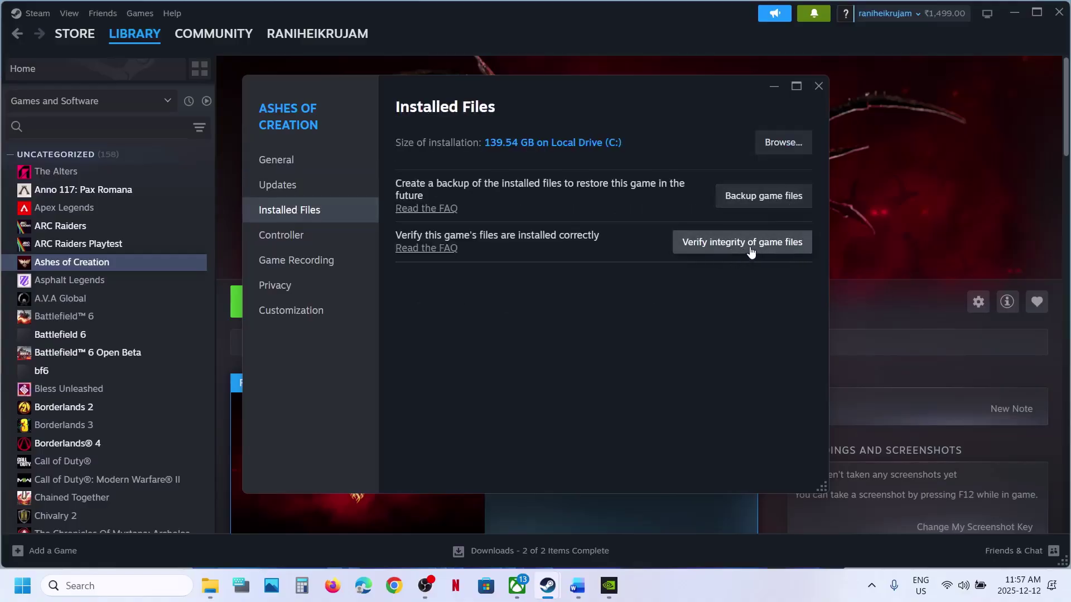
{"action": "left_click", "coordinate": [819, 86]}
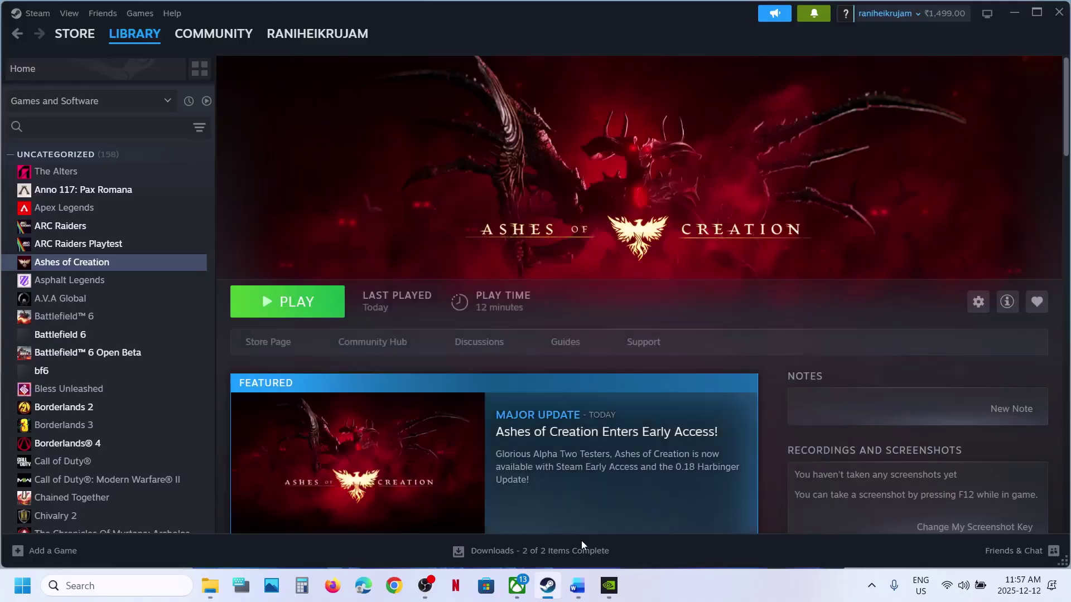
Switch to the Step 11 Word document and read Step 3 about renaming the config folder
{"action": "left_click", "coordinate": [577, 586]}
{"action": "scroll", "coordinate": [374, 259], "scroll_direction": "down", "scroll_amount": 3}
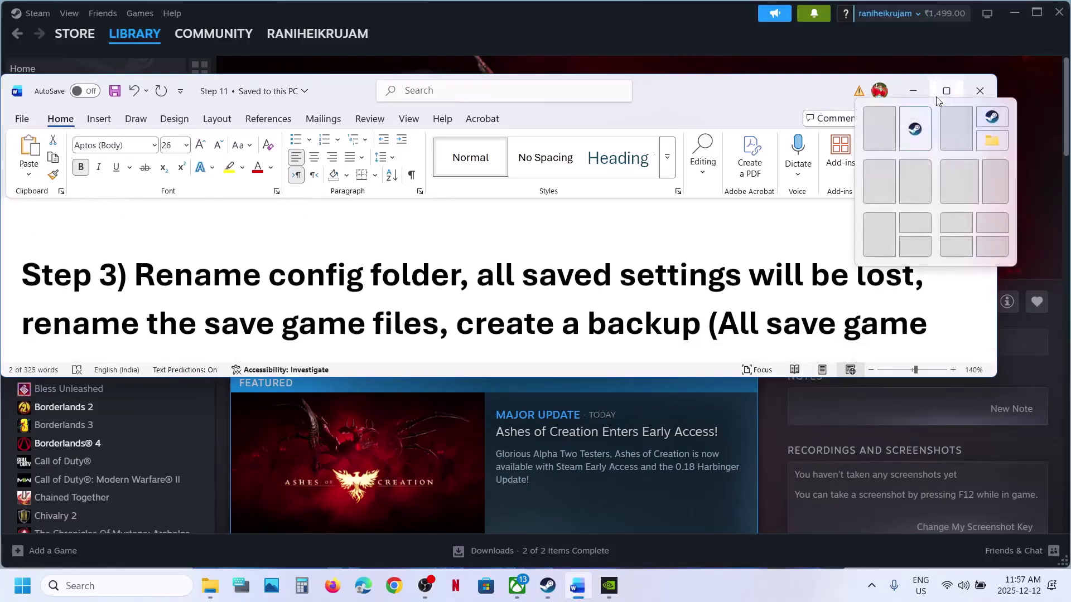
{"action": "left_click", "coordinate": [537, 28]}
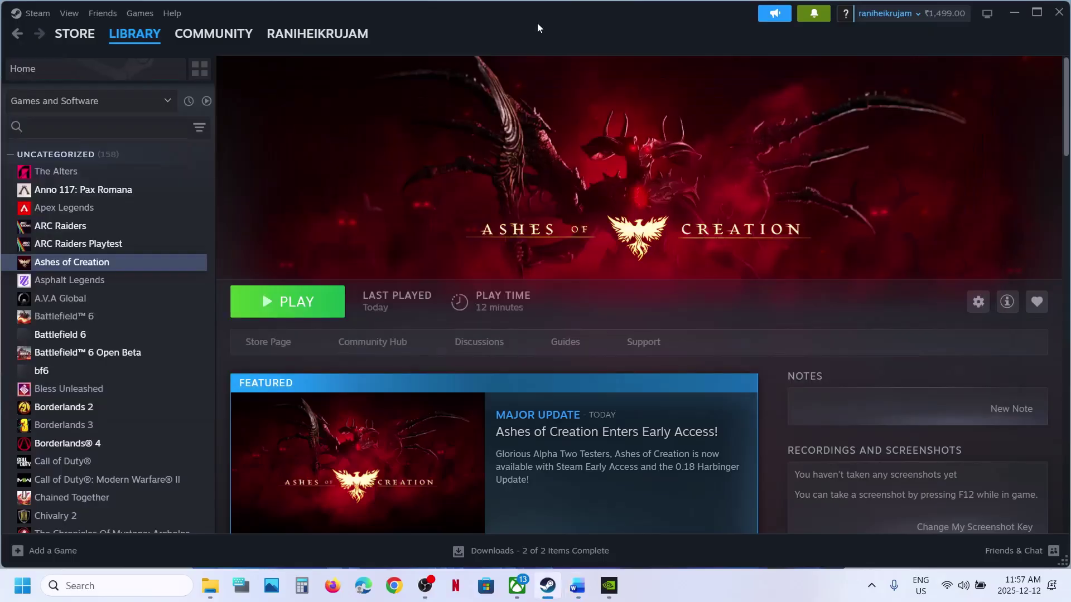
{"action": "left_click", "coordinate": [580, 578]}
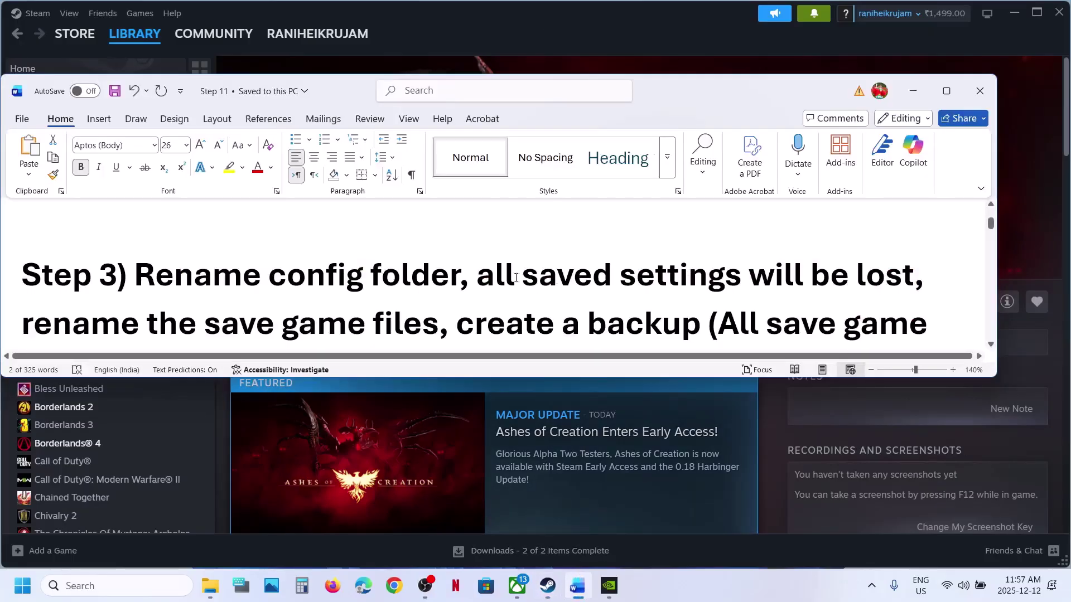
Highlight the Step 3 warning that all saved settings will be lost, and return to Steam
{"action": "left_click_drag", "start_coordinate": [479, 277], "coordinate": [914, 277]}
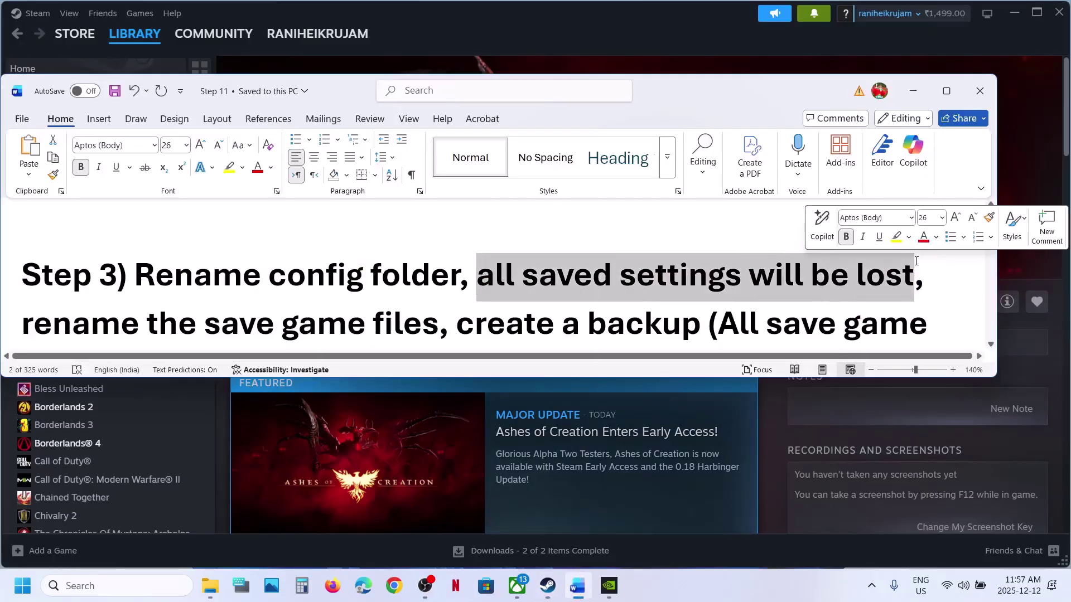
{"action": "left_click", "coordinate": [635, 58]}
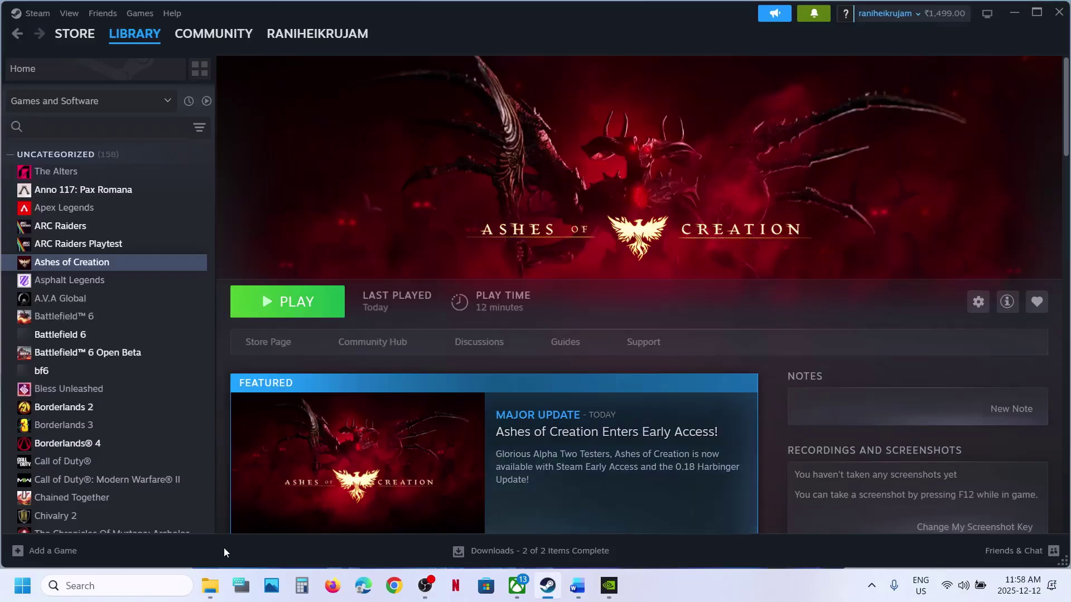
Switch to File Explorer and open the user's profile folder inside Users on Local Disk (C:)
{"action": "left_click", "coordinate": [214, 597]}
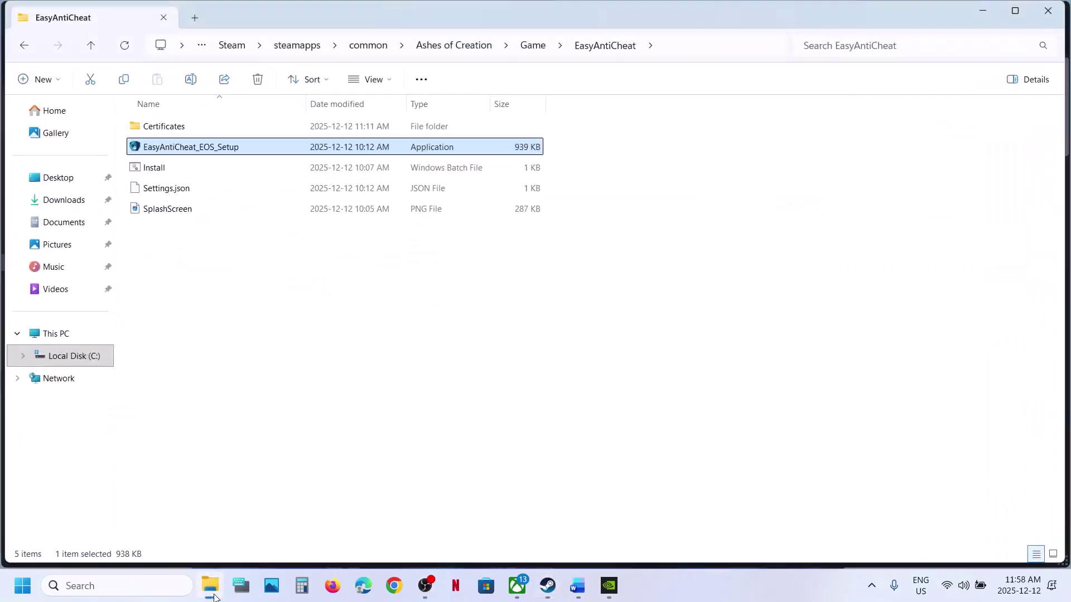
{"action": "left_click", "coordinate": [61, 334]}
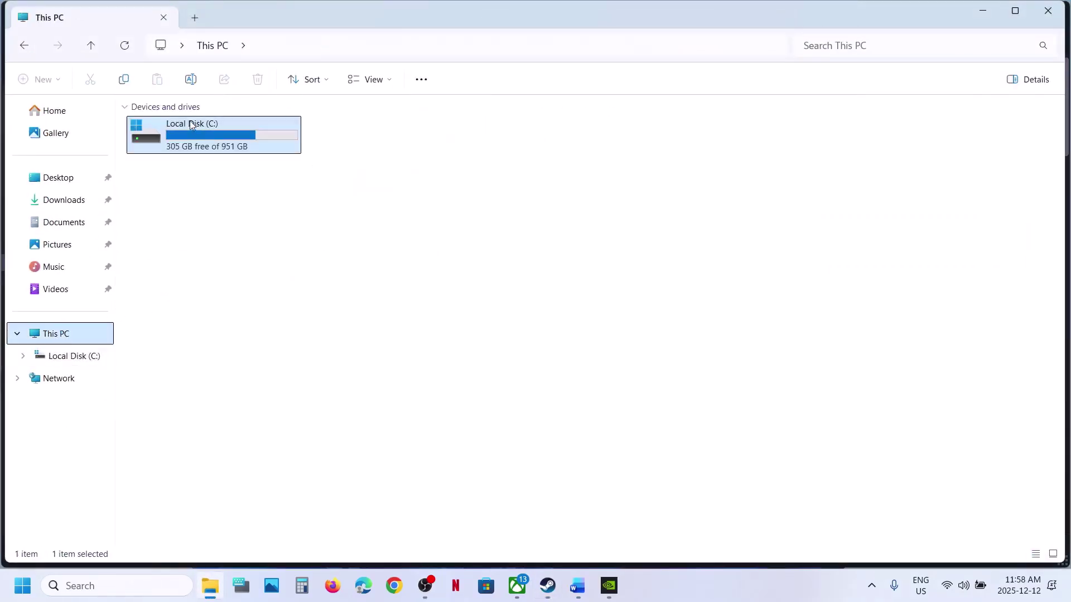
{"action": "double_click", "coordinate": [183, 125]}
{"action": "double_click", "coordinate": [149, 419]}
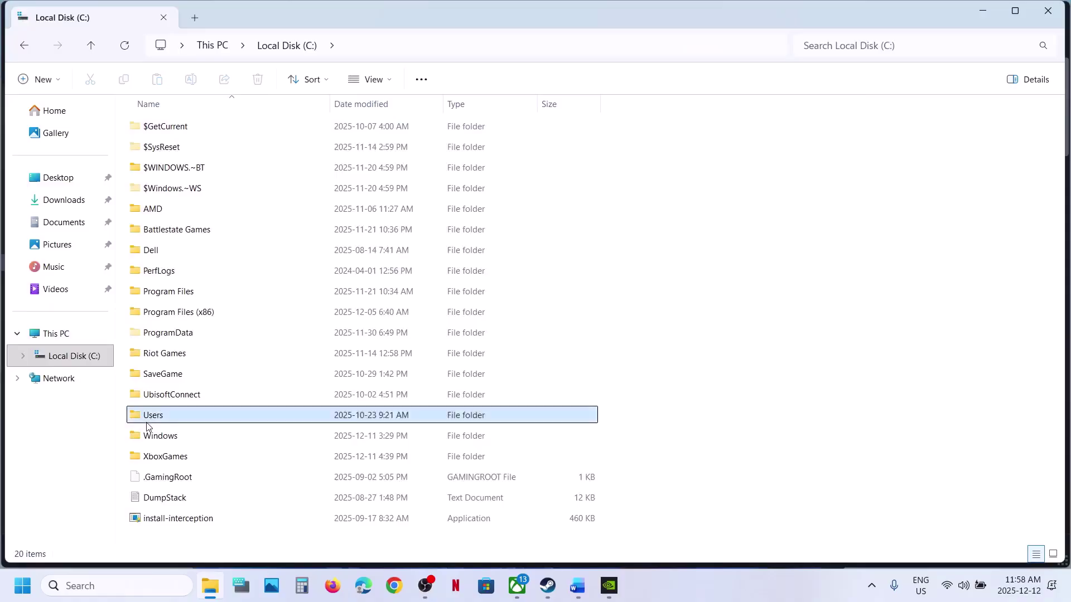
{"action": "double_click", "coordinate": [171, 129]}
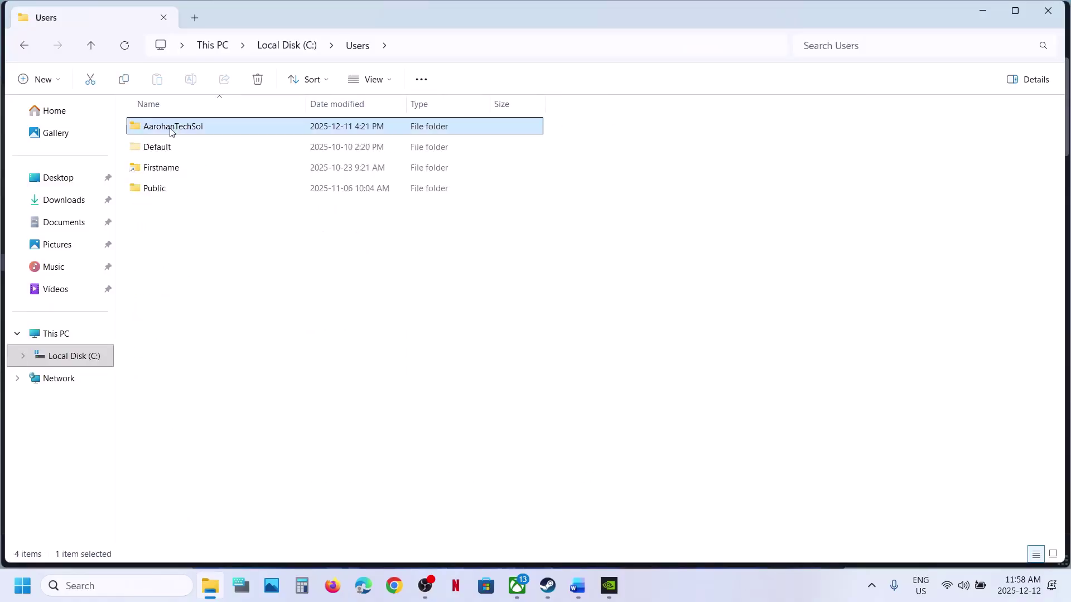
Select the AppData folder and check whether File Explorer is set to show hidden items
{"action": "left_click", "coordinate": [167, 211]}
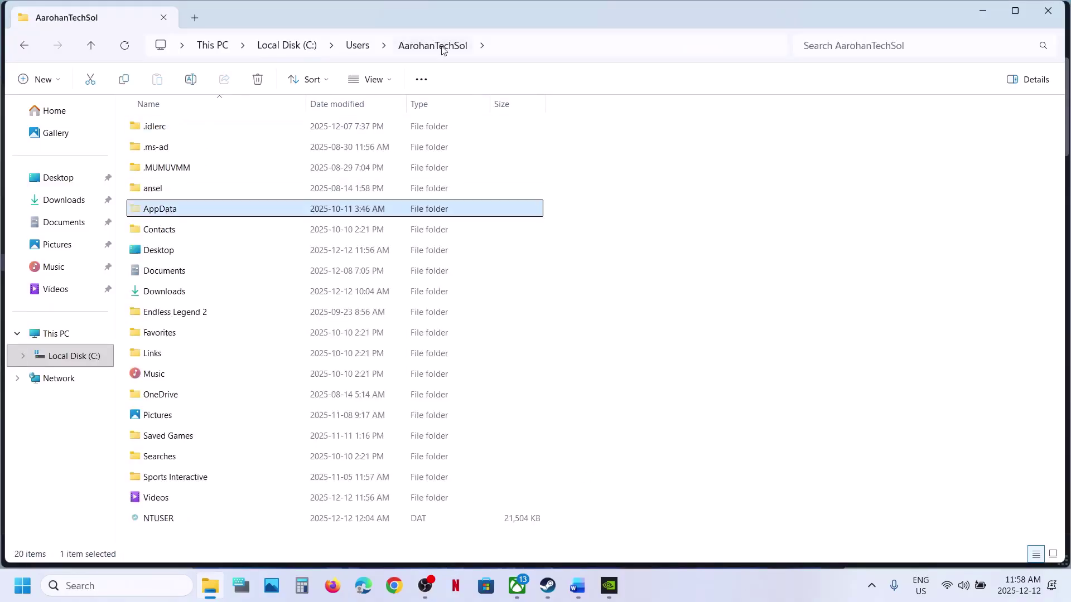
{"action": "left_click", "coordinate": [388, 82]}
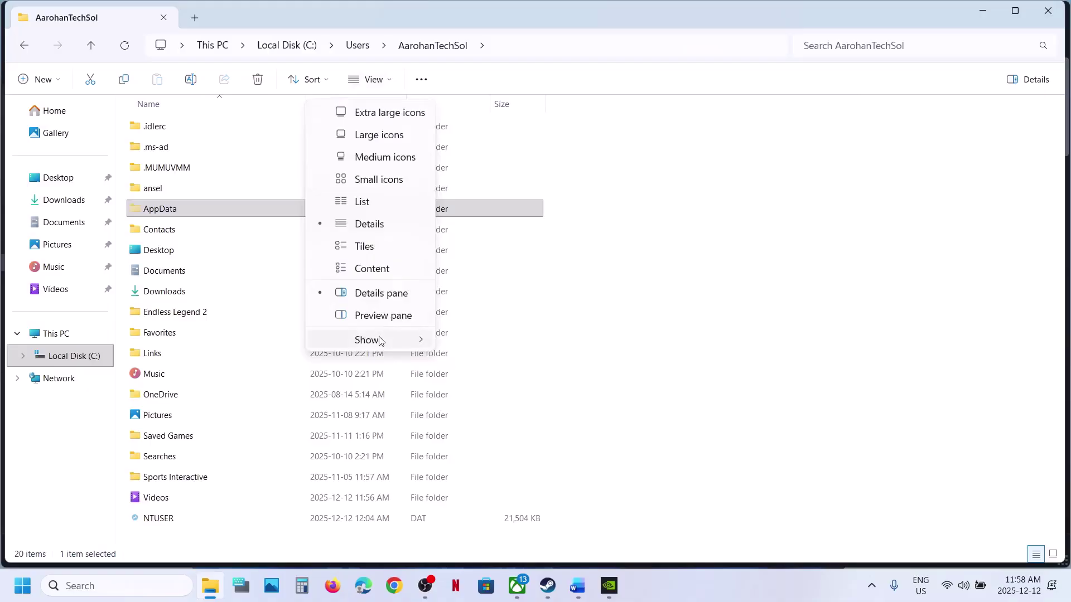
{"action": "mouse_move", "coordinate": [413, 339]}
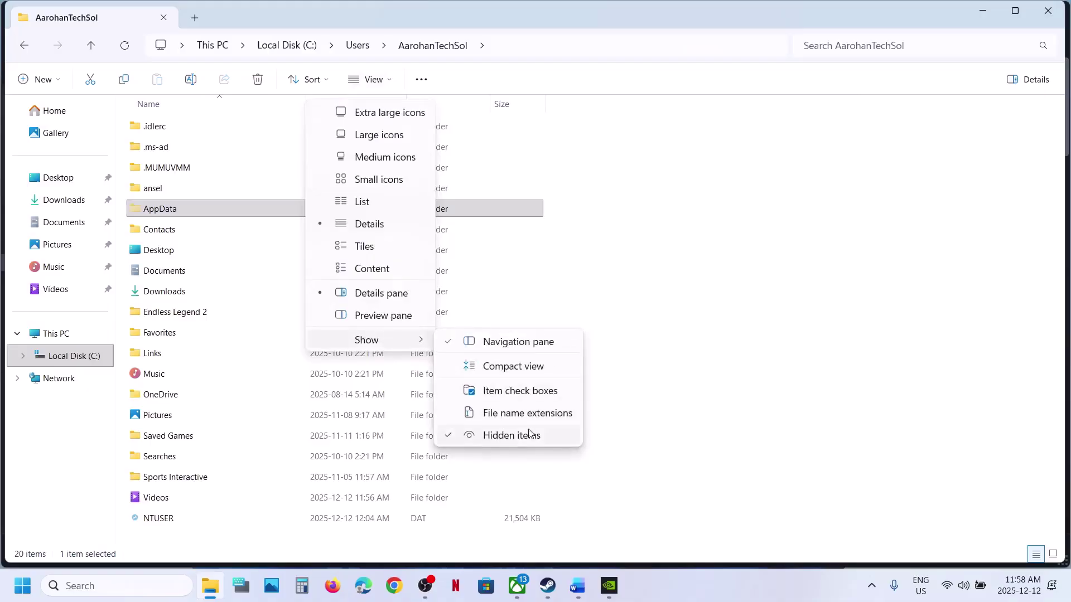
Open the Saved folder of AOC within the profile's AppData\Local folder
{"action": "left_click", "coordinate": [175, 216]}
{"action": "double_click", "coordinate": [175, 216]}
{"action": "double_click", "coordinate": [172, 127]}
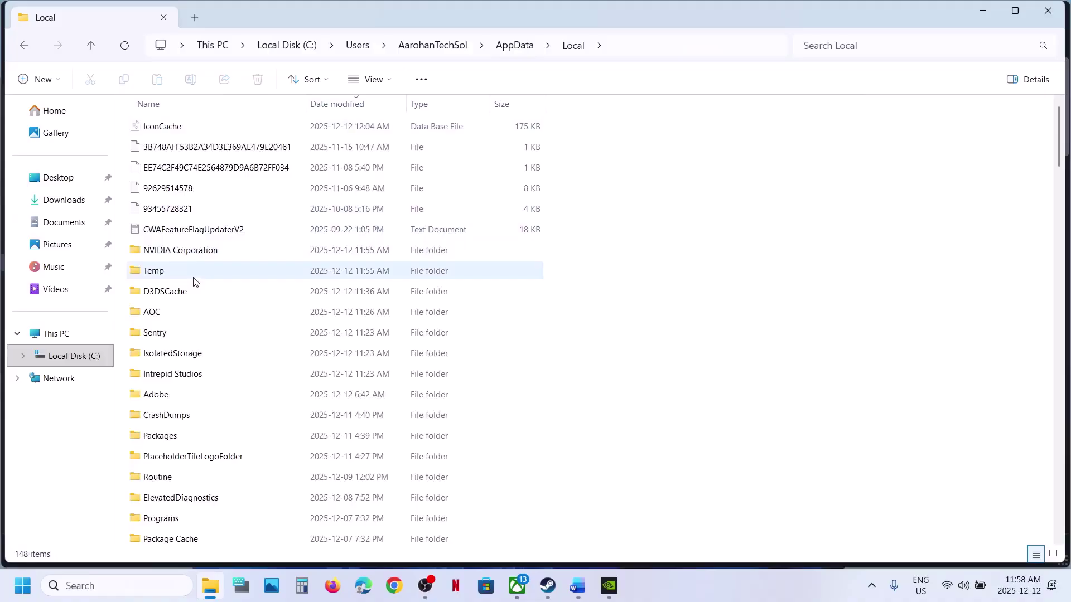
{"action": "left_click", "coordinate": [178, 317]}
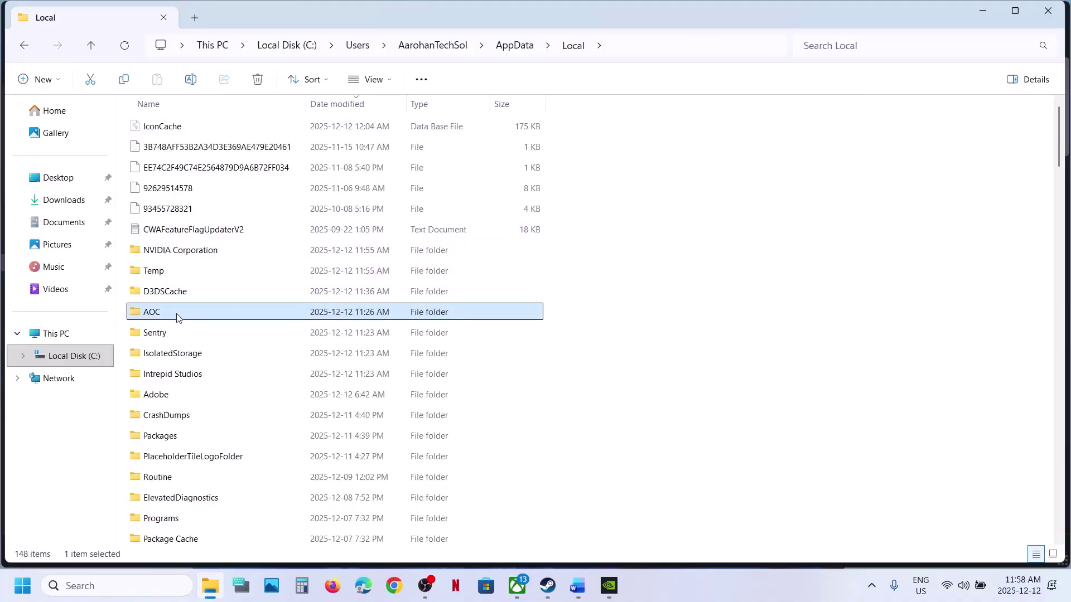
{"action": "double_click", "coordinate": [176, 318]}
{"action": "double_click", "coordinate": [156, 147]}
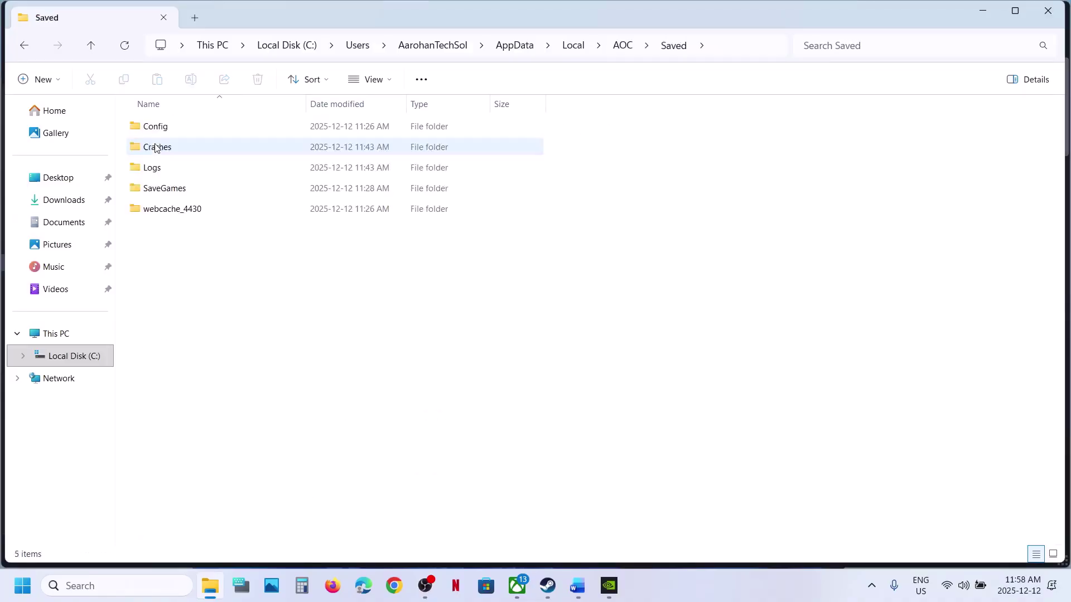
Rename the Config folder in AOC\Saved to Config.old
{"action": "left_click", "coordinate": [177, 131]}
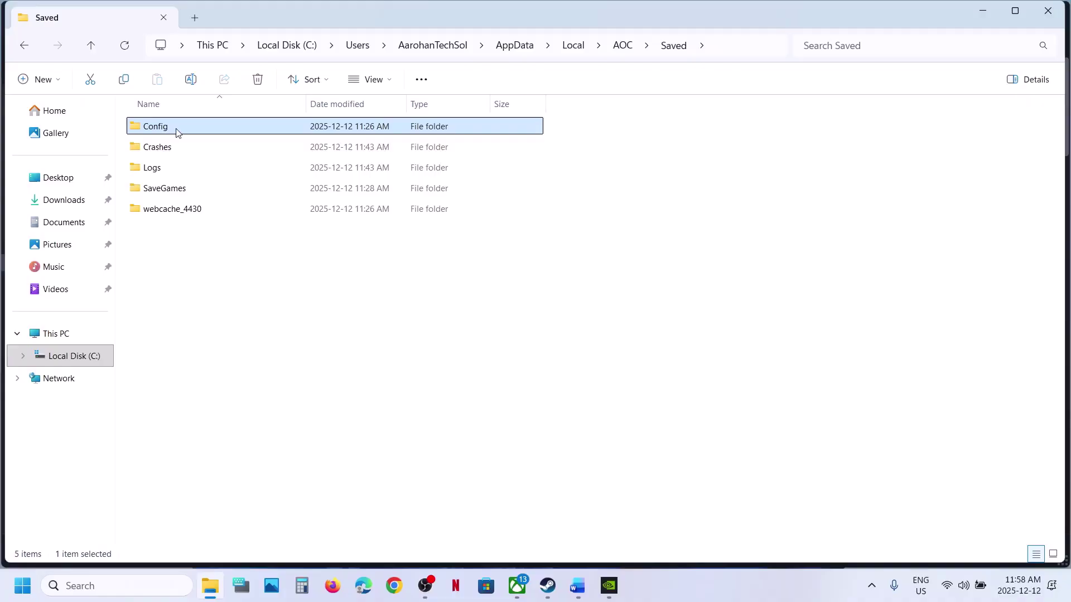
{"action": "right_click", "coordinate": [177, 132]}
{"action": "left_click", "coordinate": [287, 146]}
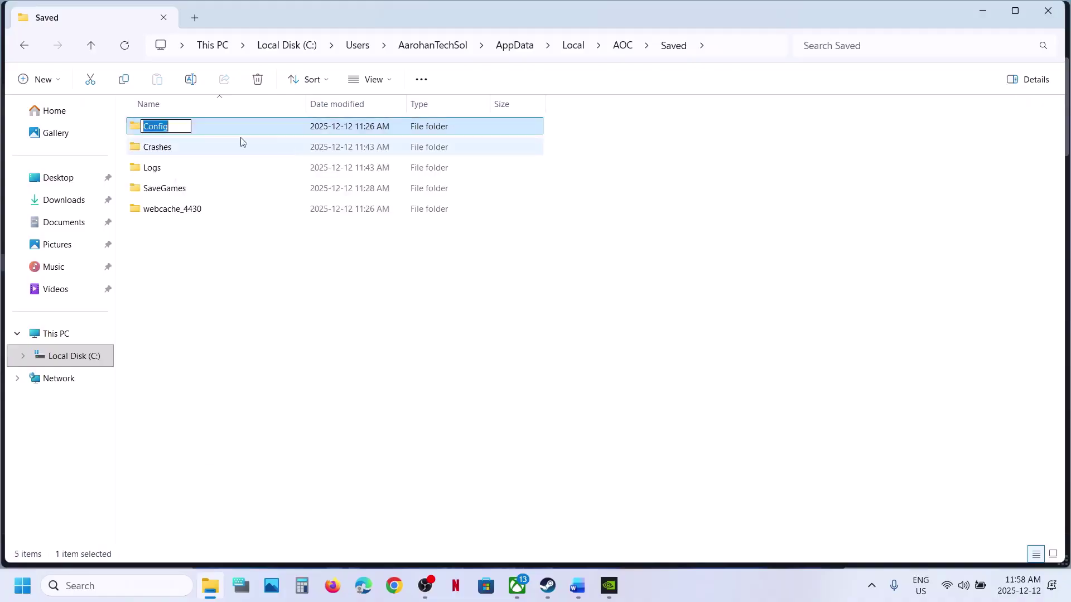
{"action": "left_click", "coordinate": [178, 125]}
{"action": "type", "text": ".old"}
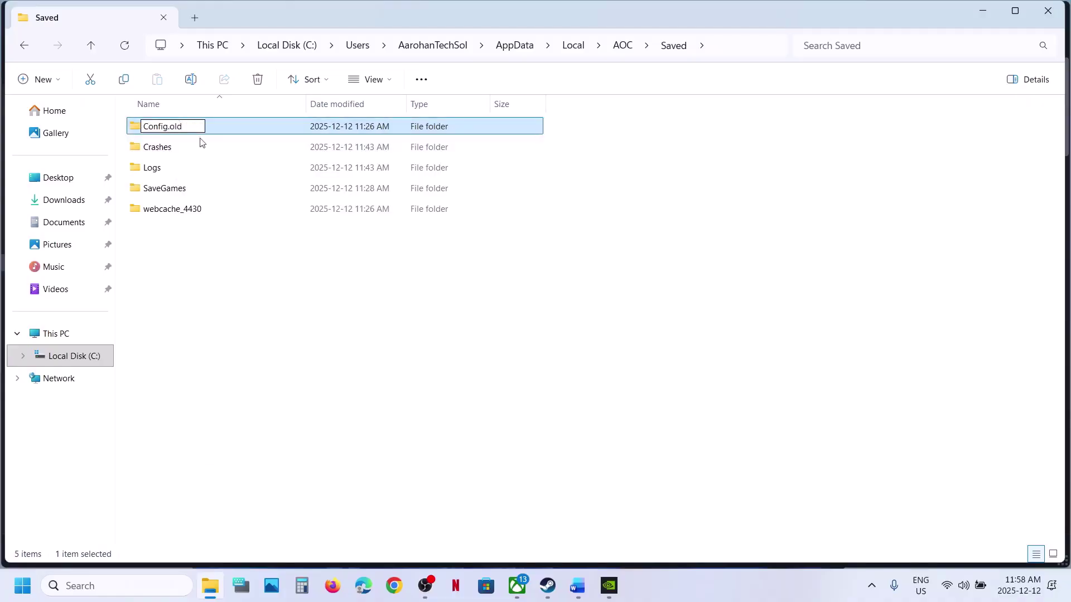
{"action": "left_click", "coordinate": [320, 328]}
Switch to the Step 11 Word document and read the Step 3 instructions on renaming the save game files and creating a backup
{"action": "left_click", "coordinate": [548, 593]}
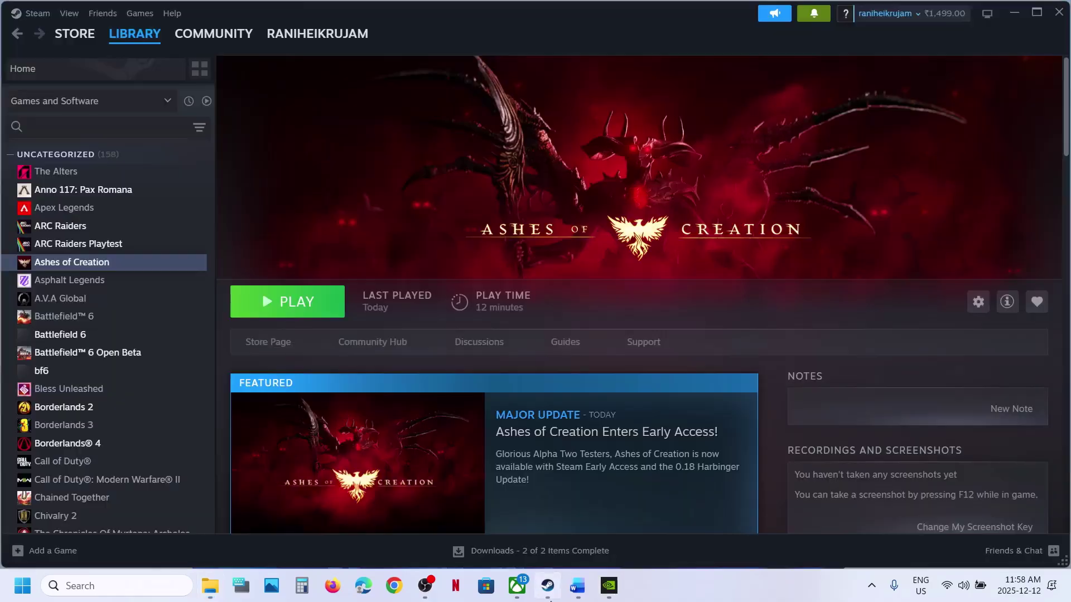
{"action": "left_click", "coordinate": [549, 592]}
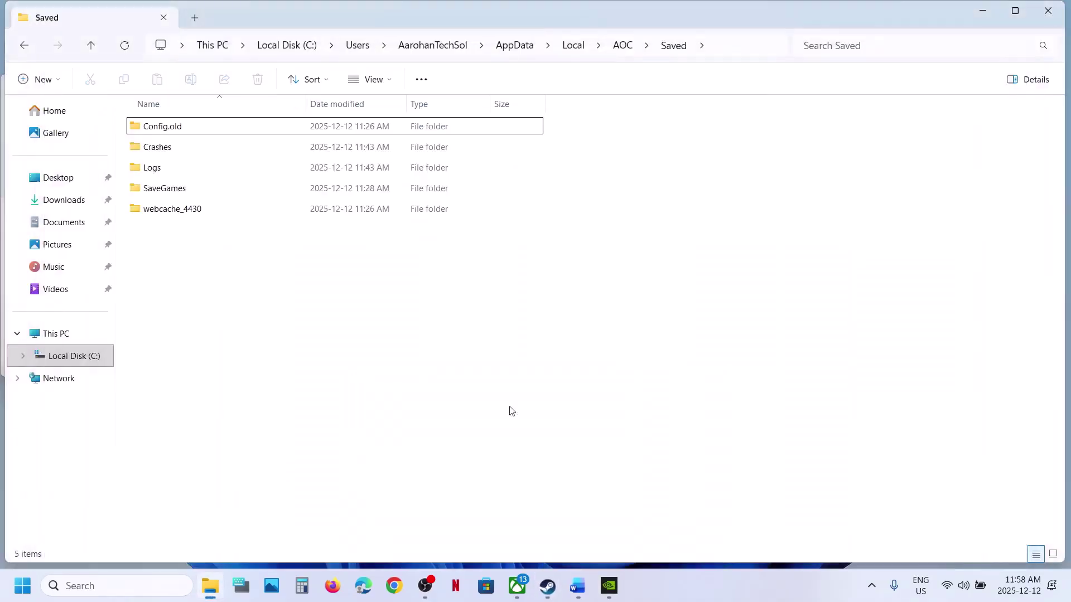
{"action": "left_click", "coordinate": [578, 588]}
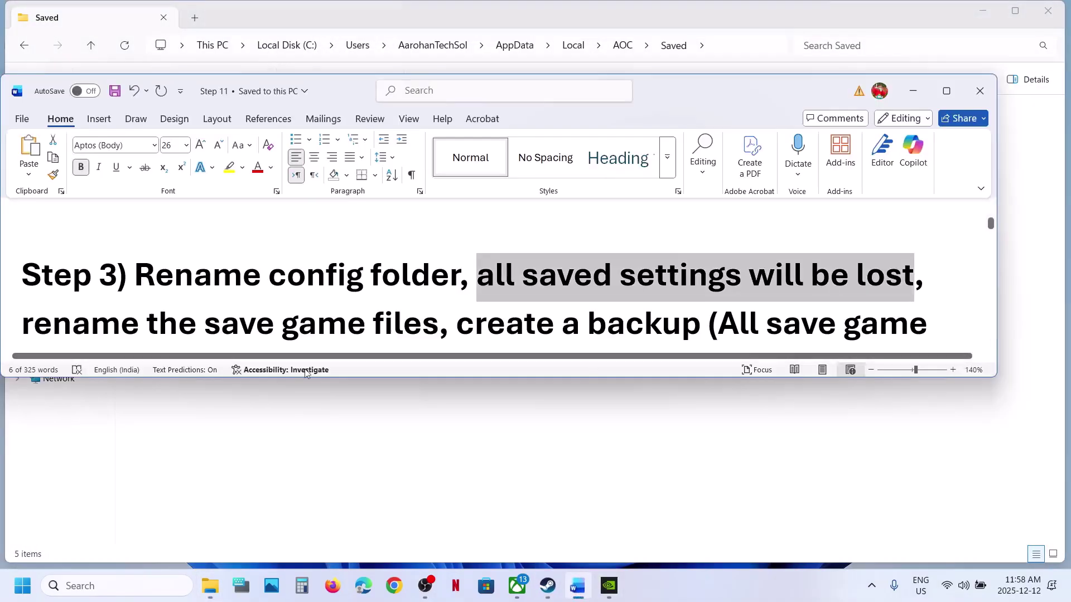
{"action": "left_click_drag", "start_coordinate": [94, 329], "coordinate": [369, 327]}
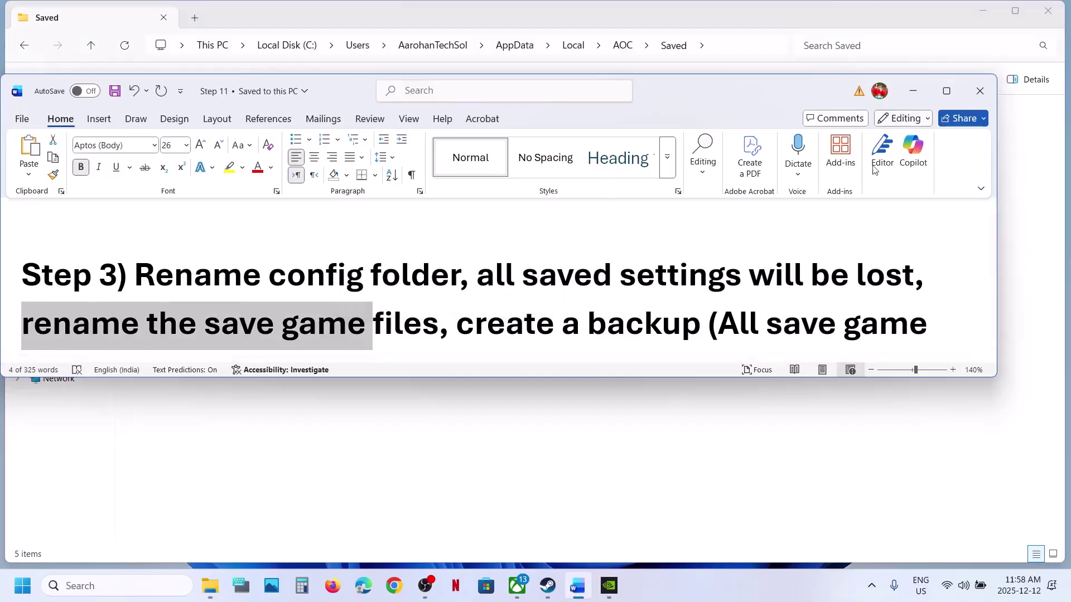
{"action": "scroll", "coordinate": [729, 264], "scroll_direction": "down", "scroll_amount": 1}
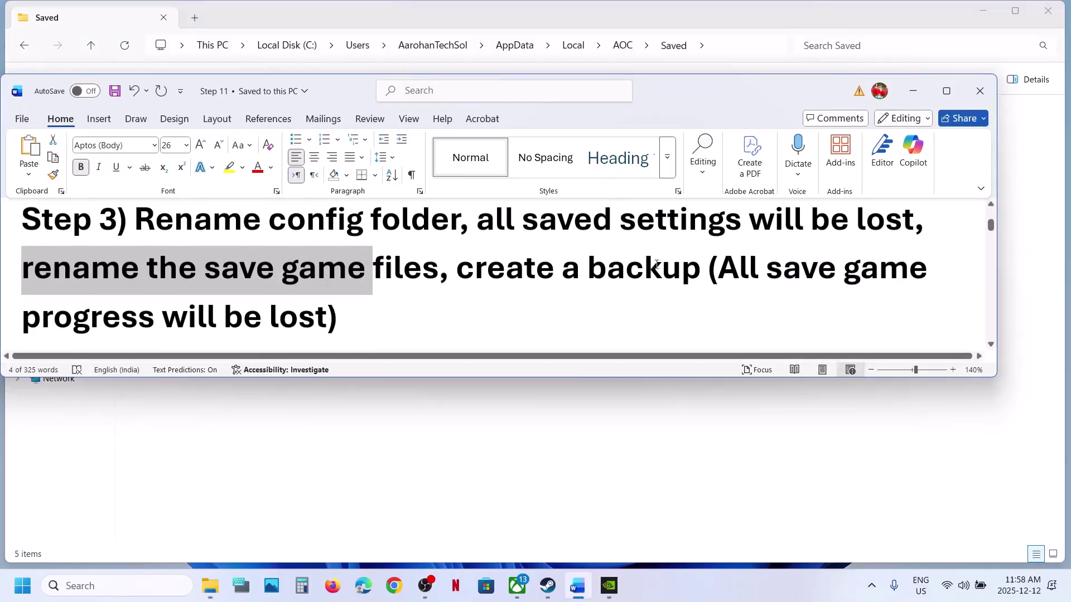
{"action": "left_click_drag", "start_coordinate": [465, 271], "coordinate": [321, 324]}
{"action": "left_click", "coordinate": [321, 323]}
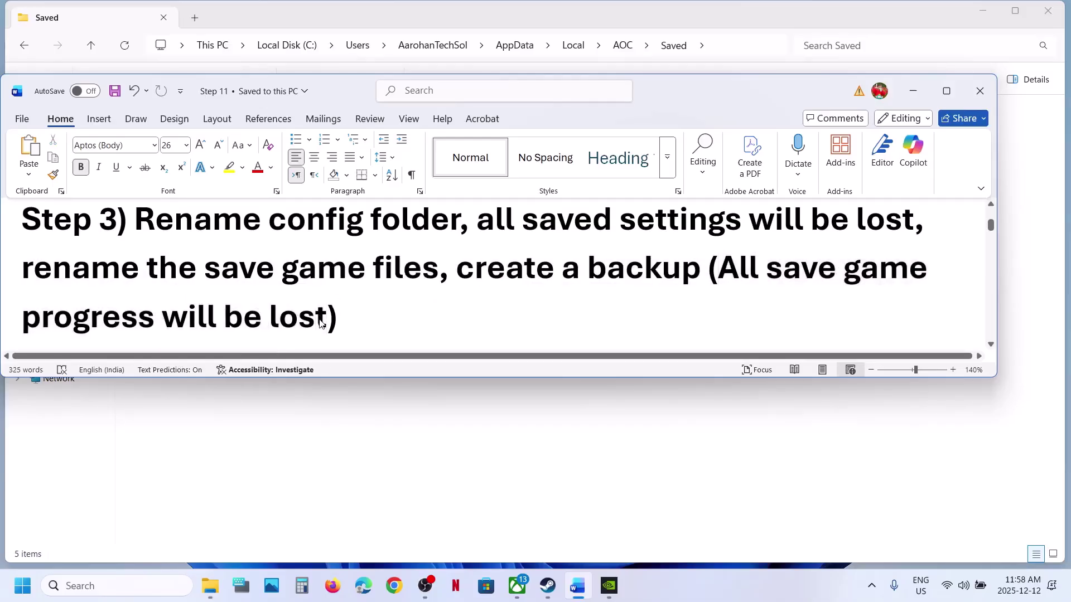
{"action": "left_click_drag", "start_coordinate": [459, 272], "coordinate": [704, 271]}
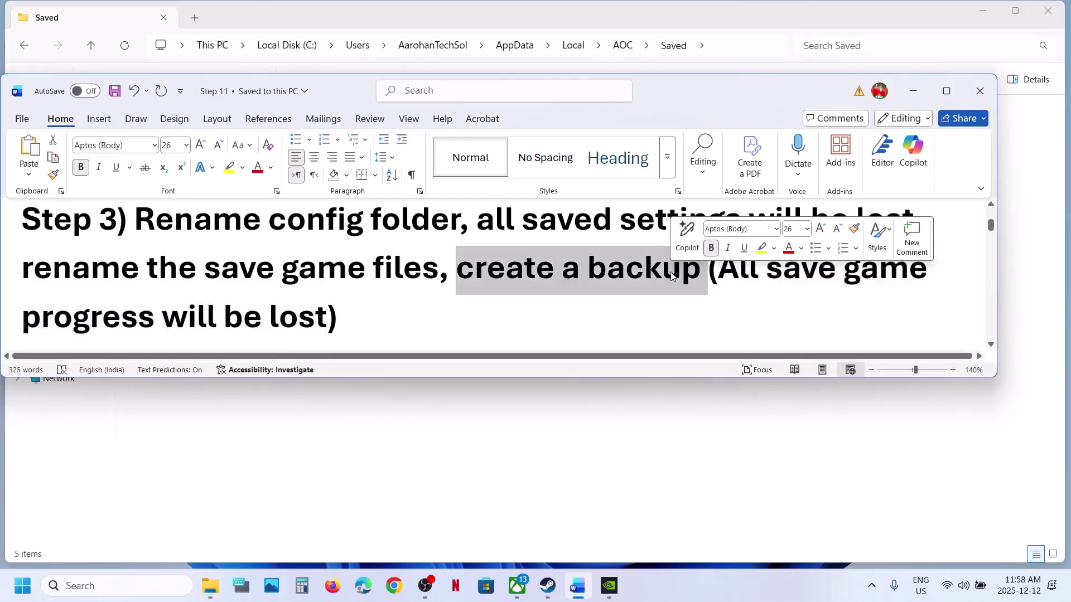
Switch to File Explorer and back up the AOC folder from AppData\Local by copying it to the middle of the desktop
{"action": "left_click", "coordinate": [394, 479]}
{"action": "left_click", "coordinate": [91, 47]}
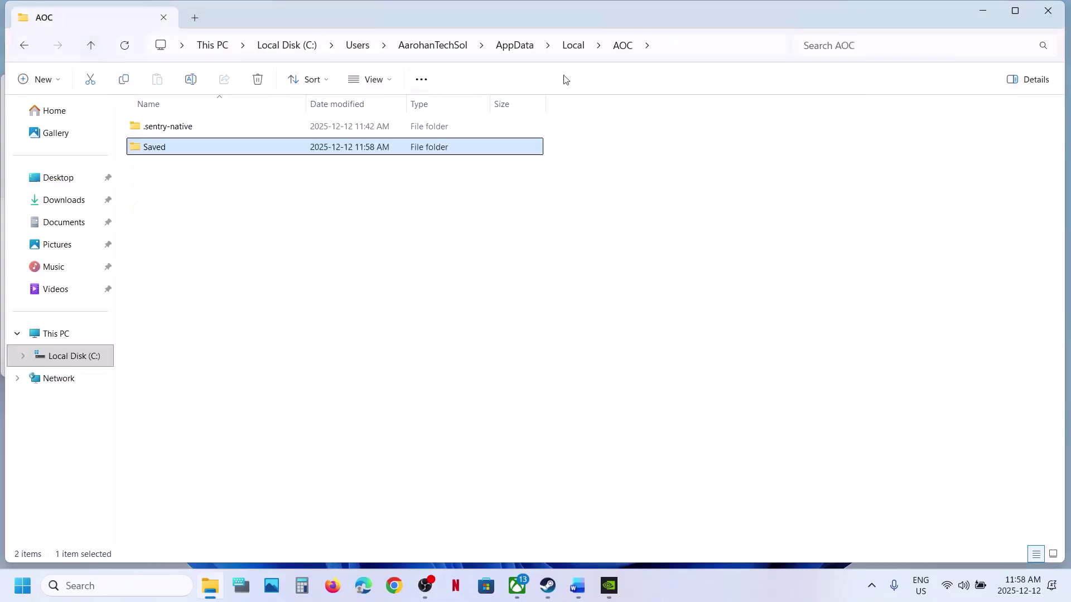
{"action": "left_click", "coordinate": [92, 46]}
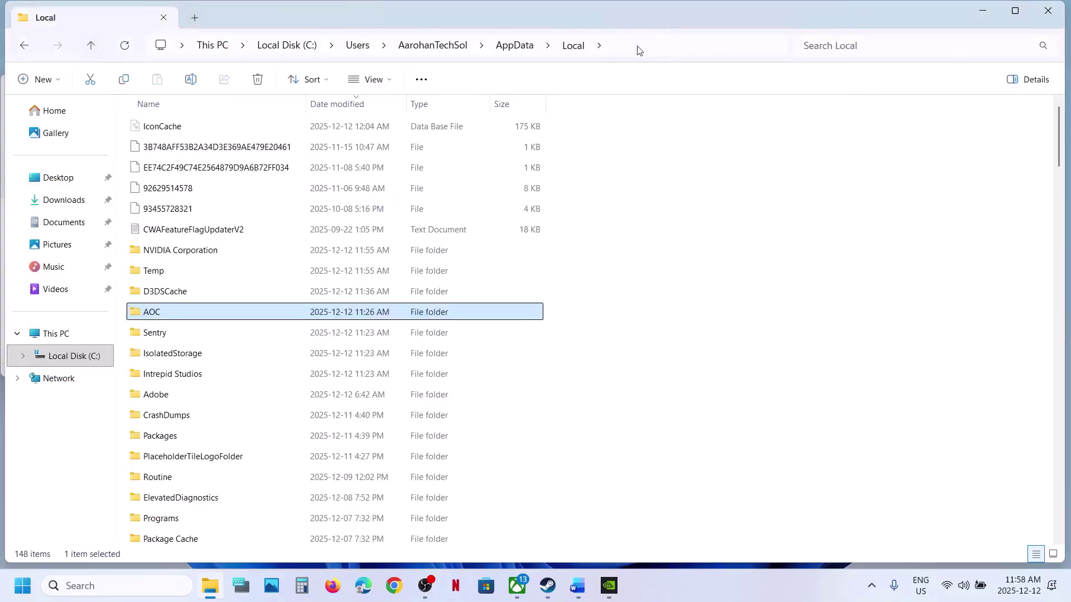
{"action": "left_click", "coordinate": [639, 50]}
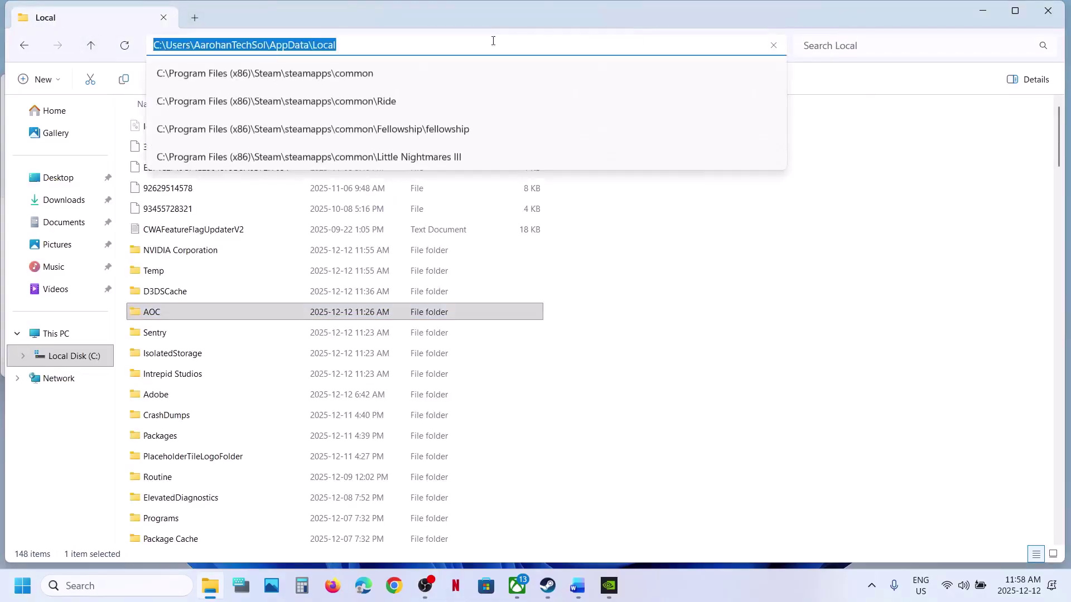
{"action": "left_click", "coordinate": [166, 314]}
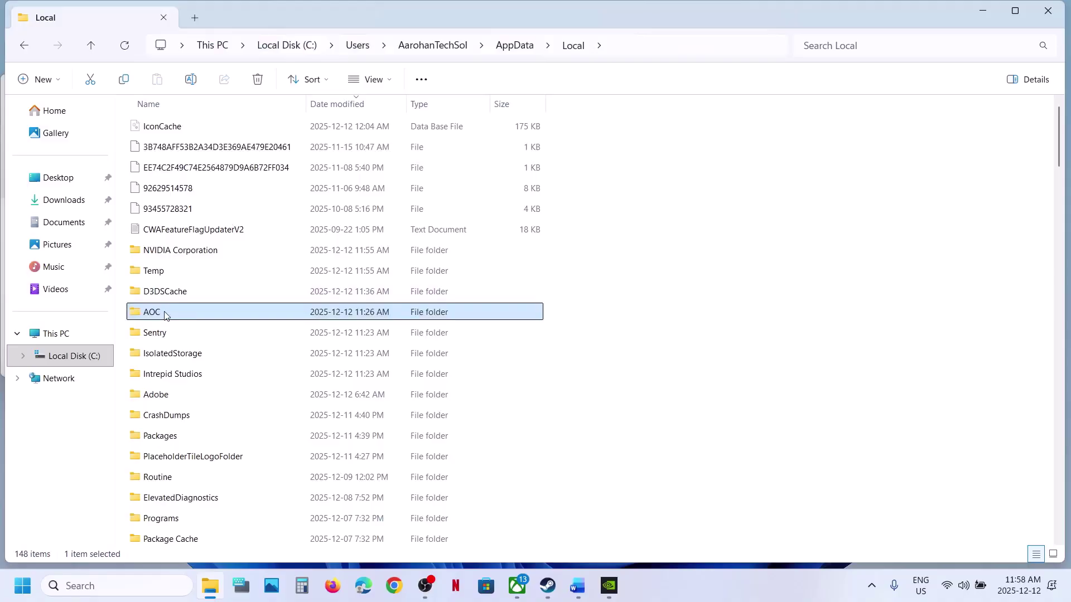
{"action": "right_click", "coordinate": [166, 314]}
{"action": "left_click", "coordinate": [233, 153]}
{"action": "key", "text": "super+d"}
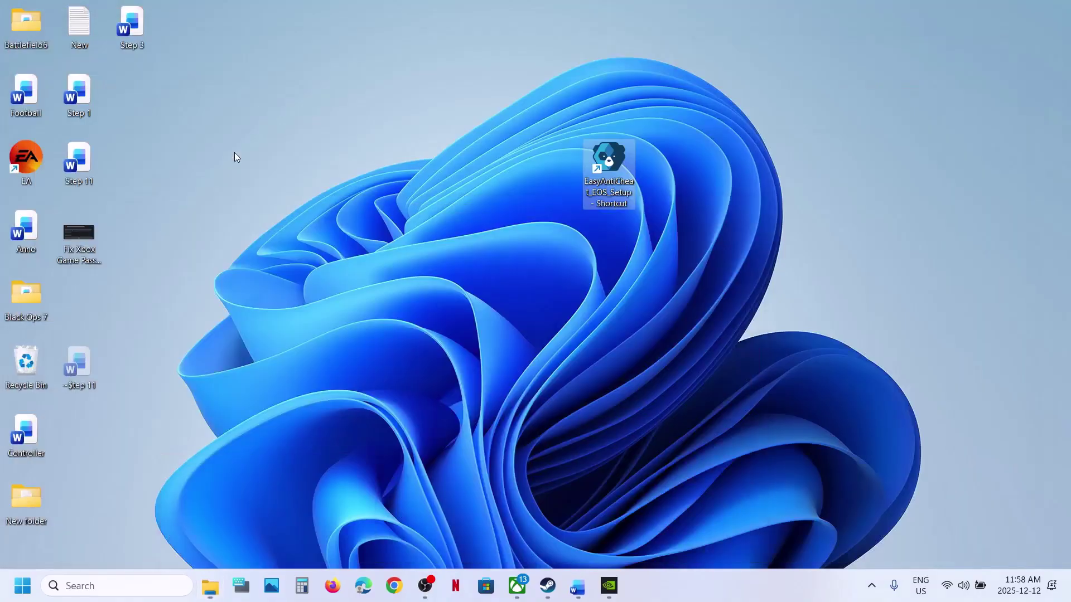
{"action": "left_click", "coordinate": [375, 420]}
{"action": "key", "text": "ctrl+v"}
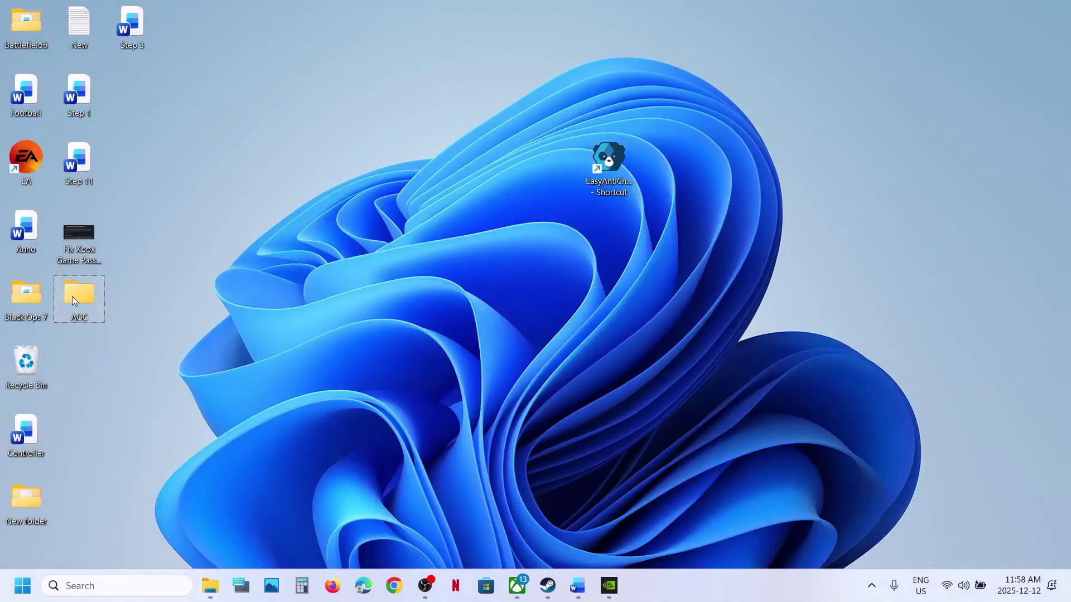
{"action": "left_click_drag", "start_coordinate": [72, 296], "coordinate": [550, 228]}
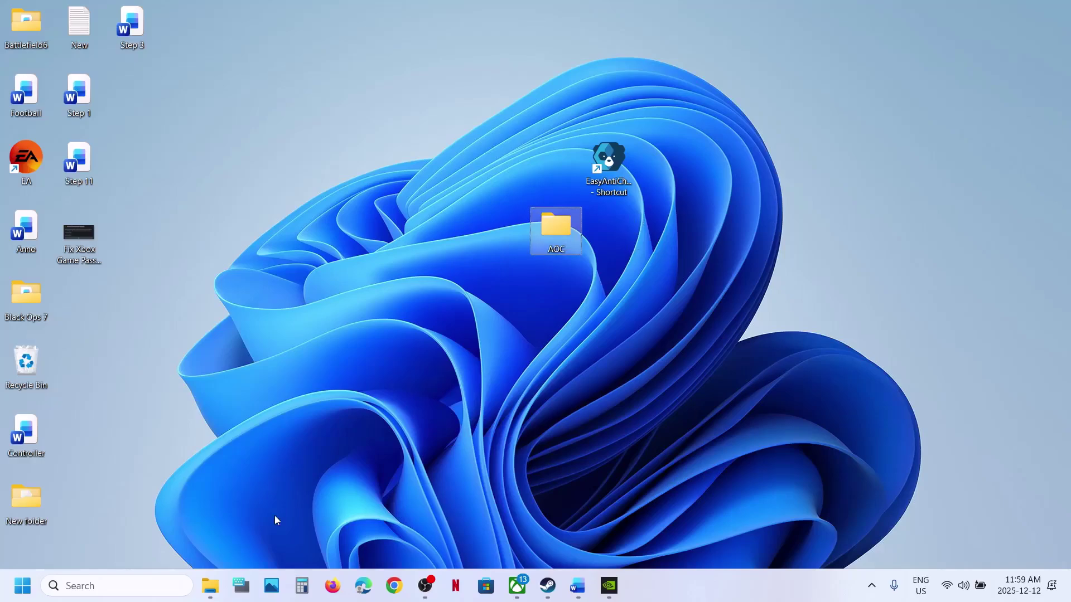
Return to File Explorer and rename the original AOC folder in AppData\Local to AOC.old
{"action": "left_click", "coordinate": [210, 586]}
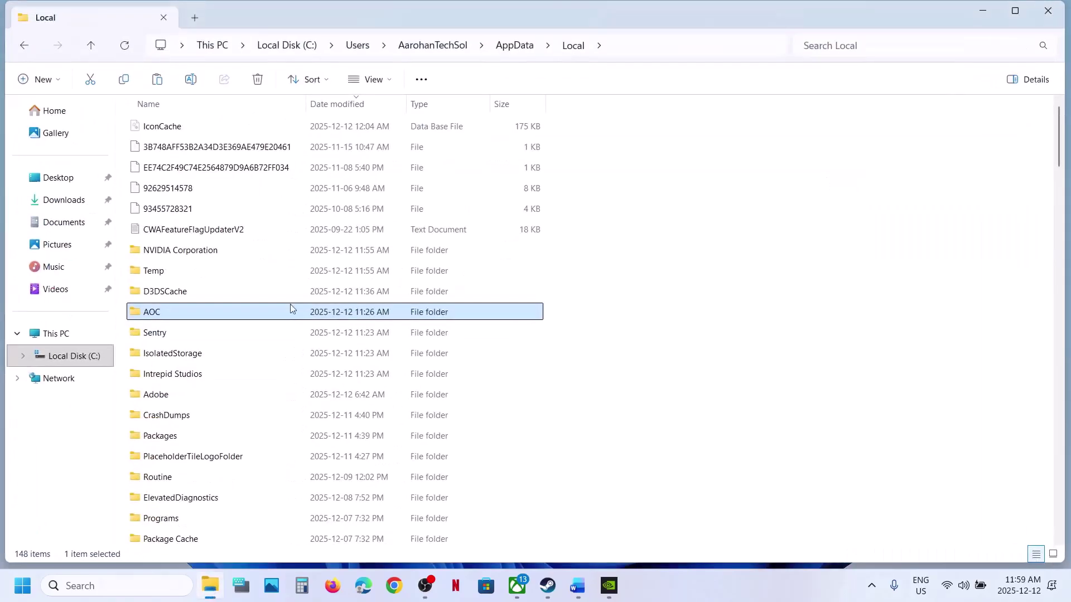
{"action": "right_click", "coordinate": [154, 316]}
{"action": "left_click", "coordinate": [311, 150]}
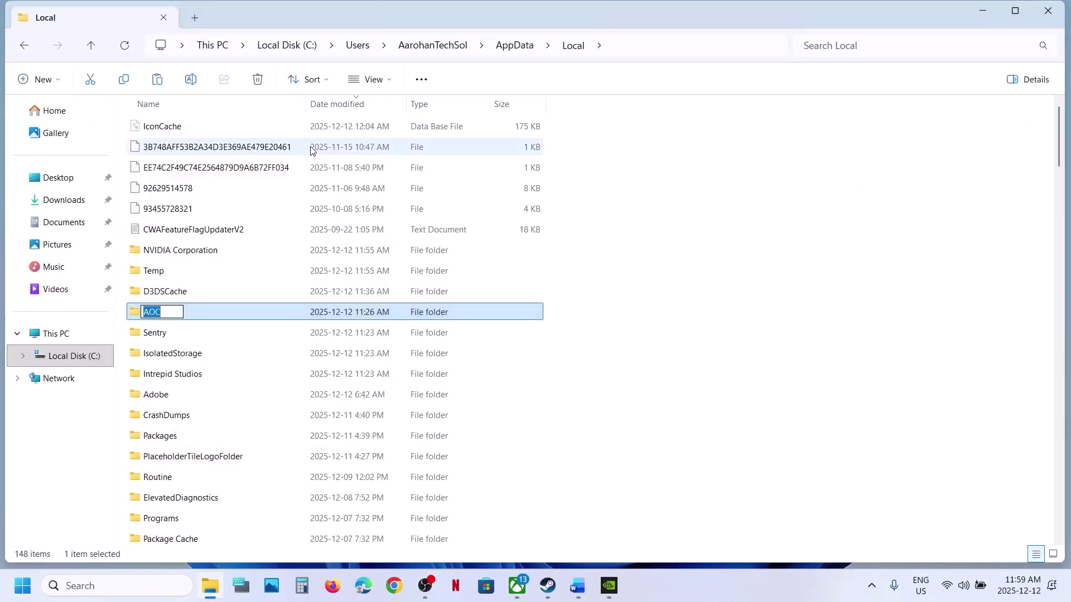
{"action": "left_click", "coordinate": [170, 316]}
{"action": "type", "text": ".old"}
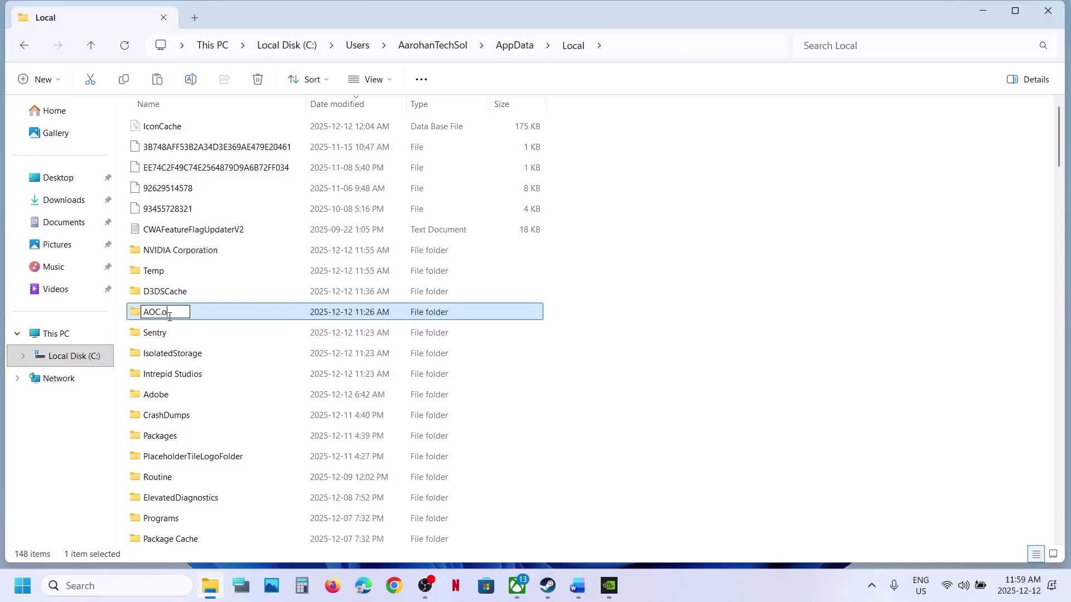
{"action": "left_click", "coordinate": [849, 369]}
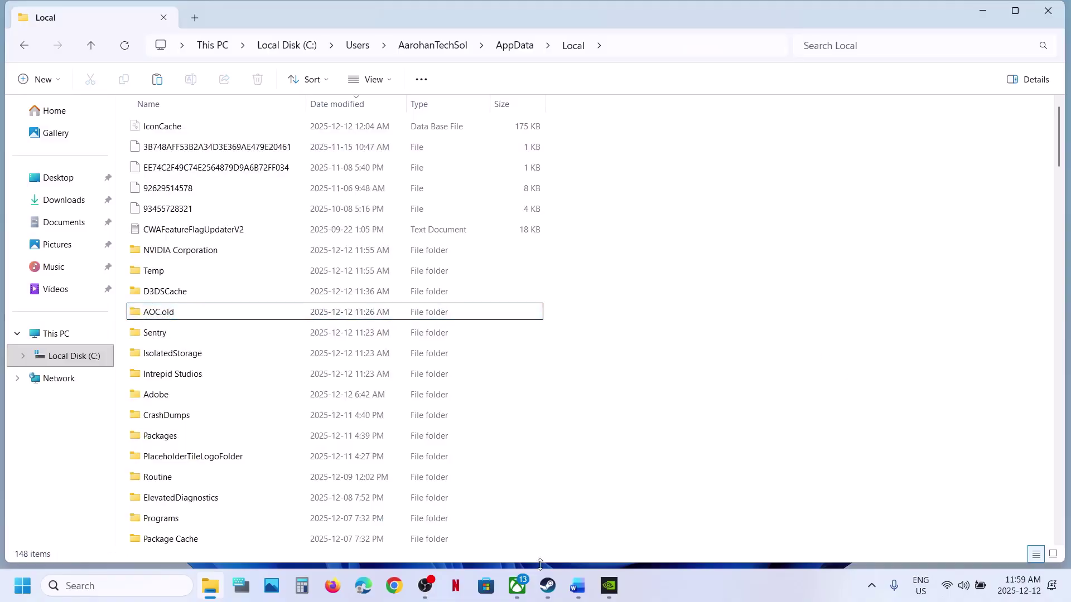
Switch to Steam, bring up the Step 11 Word document and read the Step 4 heading about skipping the launcher
{"action": "left_click", "coordinate": [548, 586]}
{"action": "left_click", "coordinate": [577, 586]}
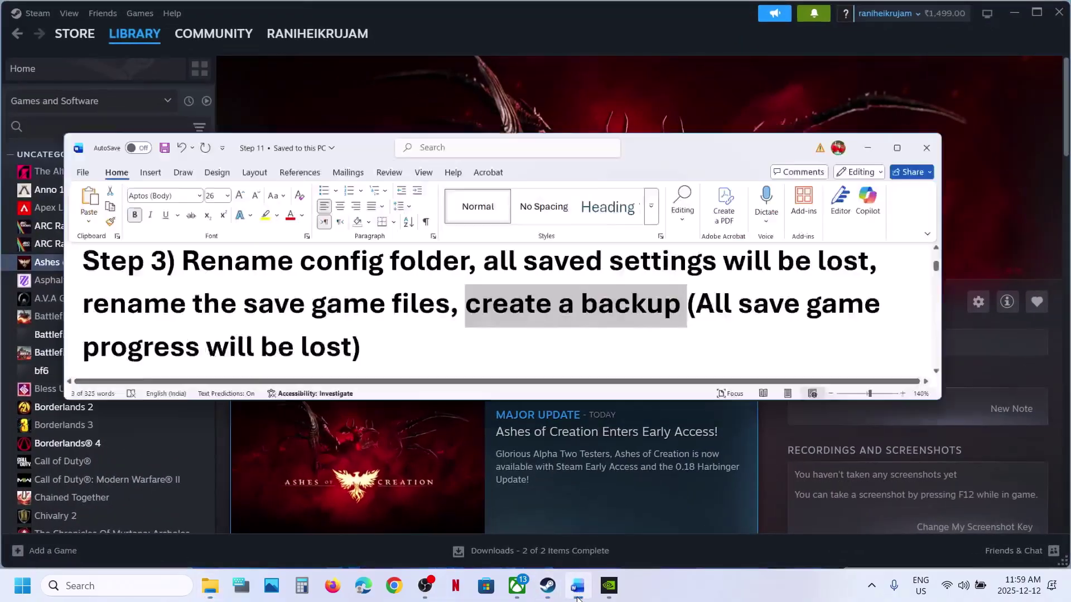
{"action": "scroll", "coordinate": [362, 284], "scroll_direction": "down", "scroll_amount": 2}
{"action": "scroll", "coordinate": [362, 284], "scroll_direction": "down", "scroll_amount": 2}
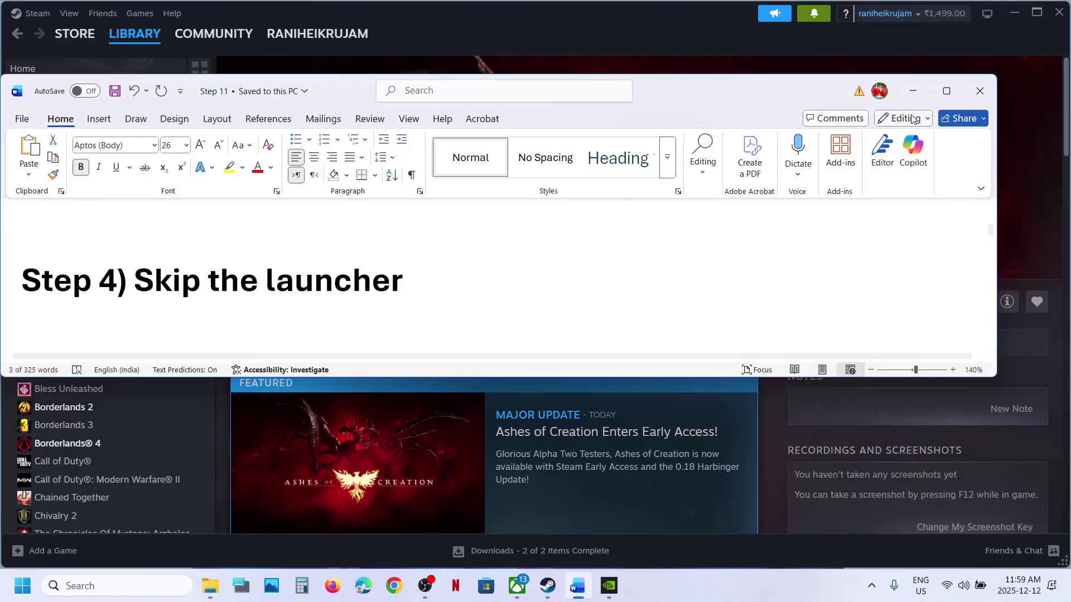
Switch to Steam, browse the local files of Ashes of Creation and select AOCClient in the Game folder
{"action": "left_click", "coordinate": [778, 449]}
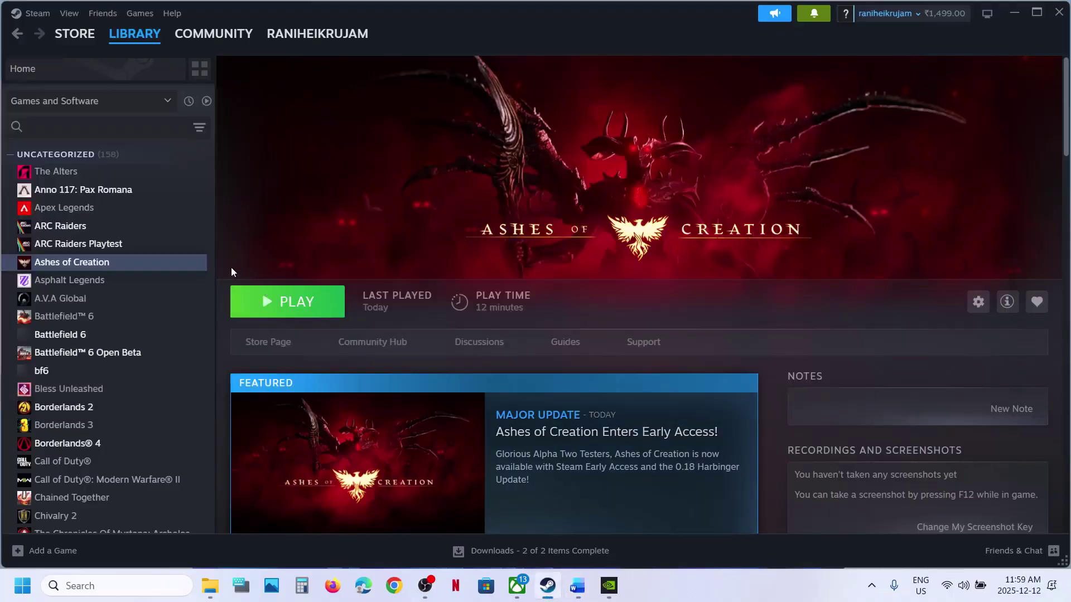
{"action": "right_click", "coordinate": [112, 268]}
{"action": "mouse_move", "coordinate": [167, 359]}
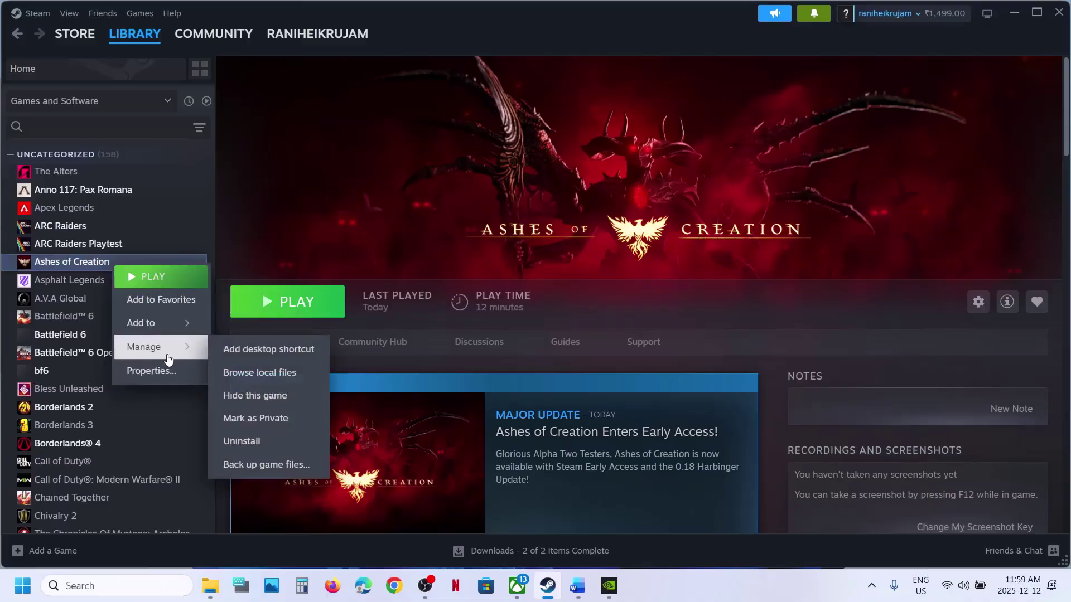
{"action": "left_click", "coordinate": [260, 379]}
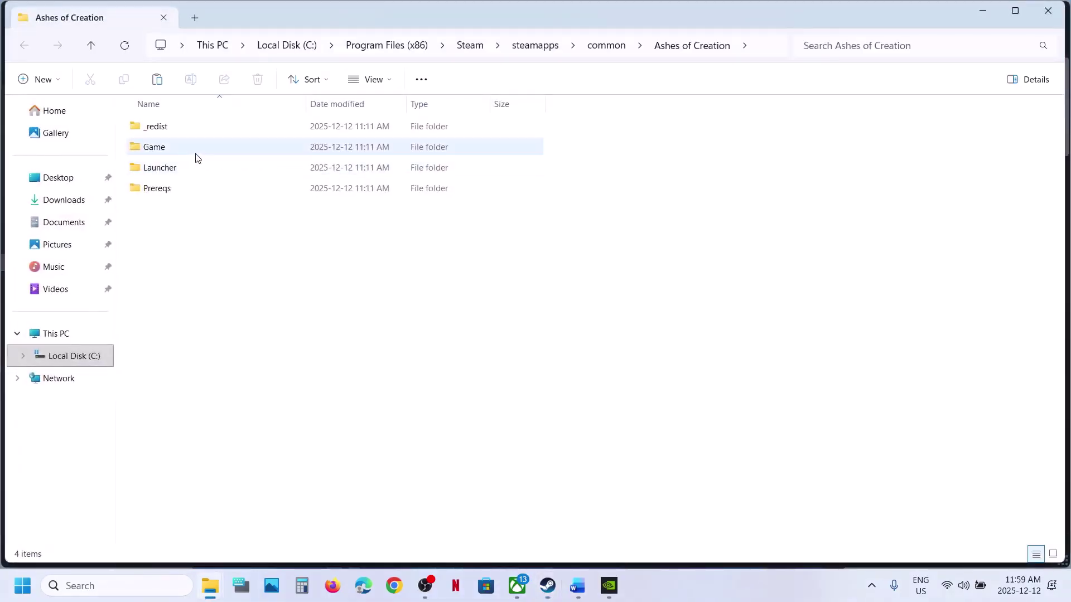
{"action": "double_click", "coordinate": [182, 153]}
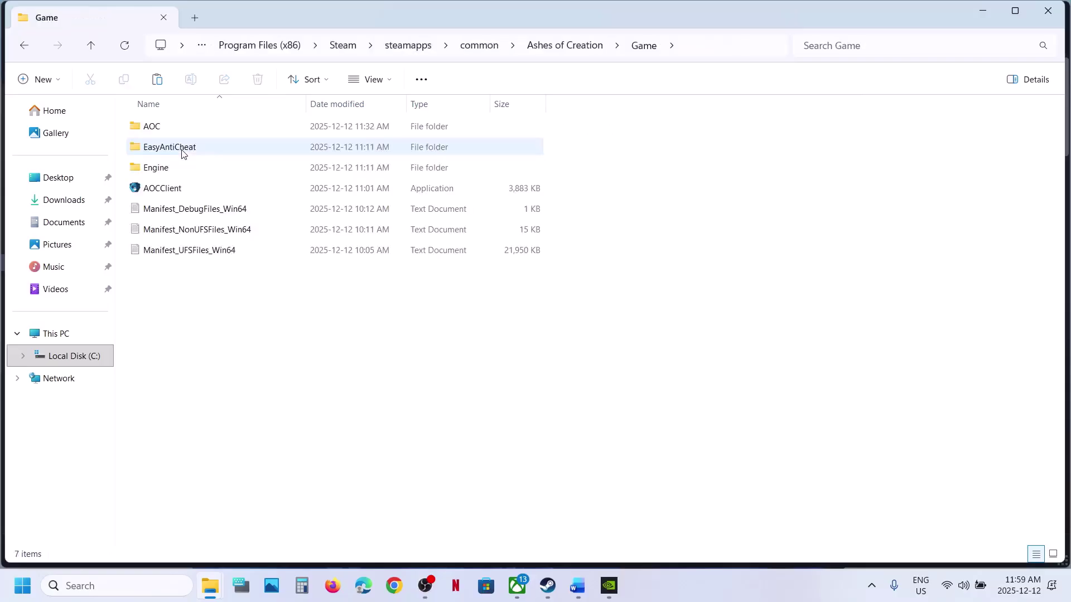
{"action": "left_click", "coordinate": [179, 191]}
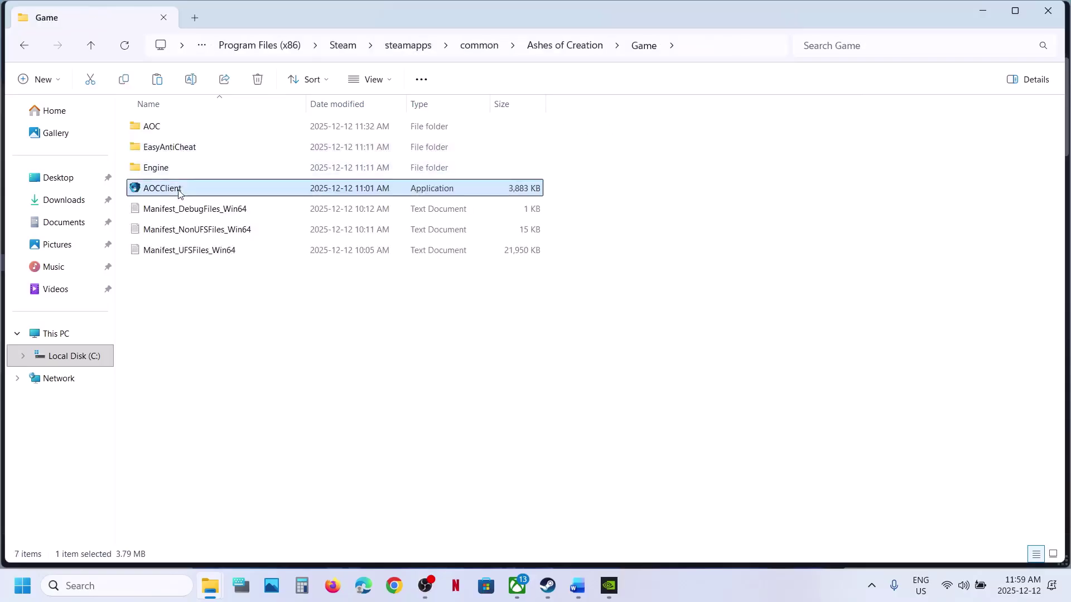
{"action": "mouse_move", "coordinate": [193, 192]}
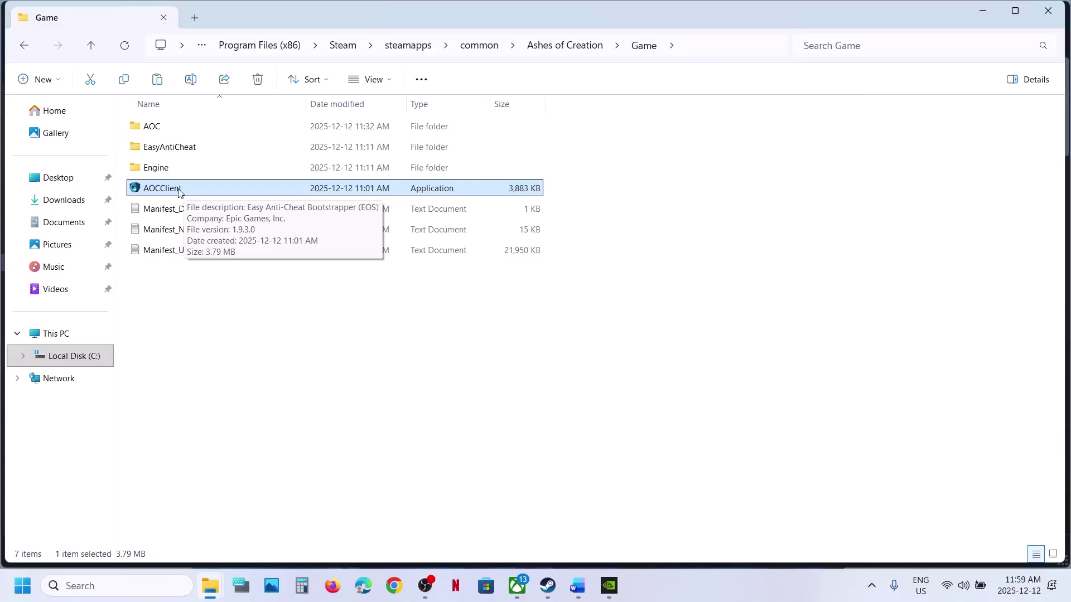
Open the AOC\Binaries\Win64 folder and select the AOCClient-Win64-Shipping application
{"action": "double_click", "coordinate": [152, 128]}
{"action": "double_click", "coordinate": [180, 132]}
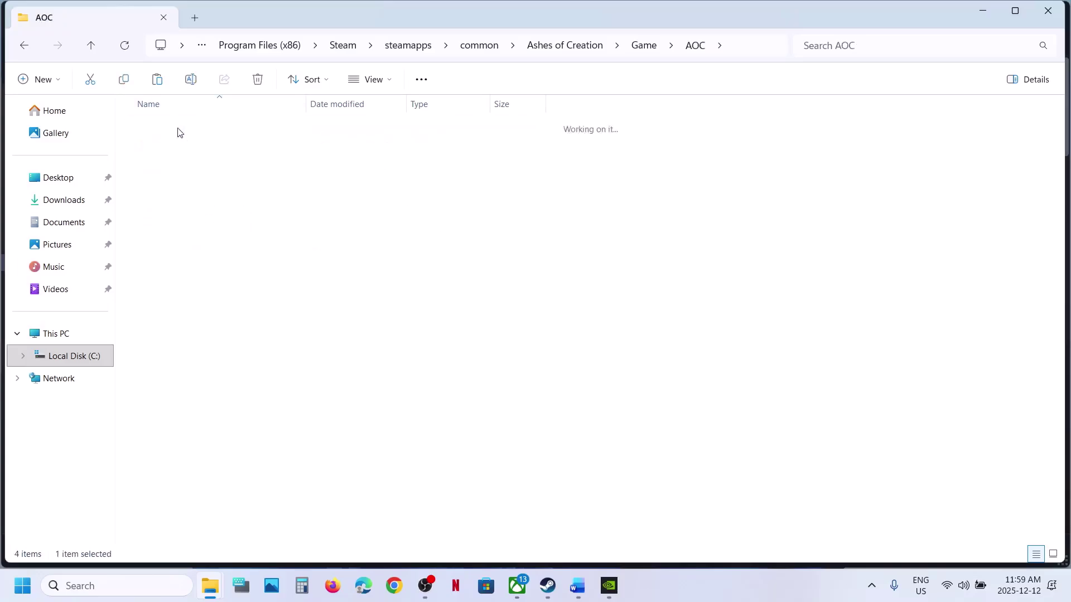
{"action": "double_click", "coordinate": [177, 130]}
{"action": "left_click", "coordinate": [194, 175]}
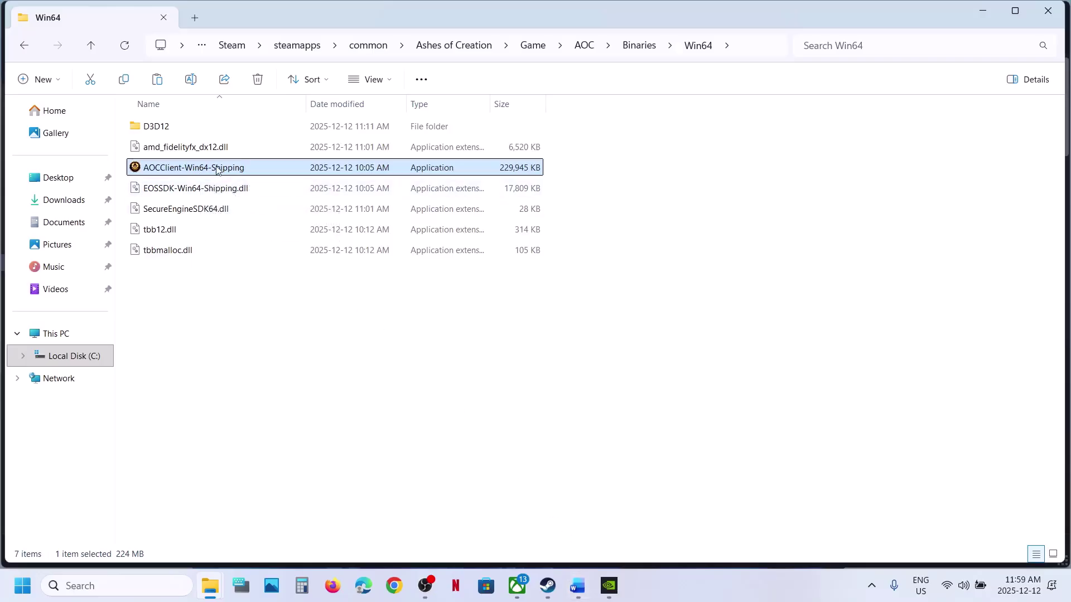
Switch to the Step 11 Word document, maximize it and read the second Step 4 about running the game from its installation folder
{"action": "left_click", "coordinate": [577, 587]}
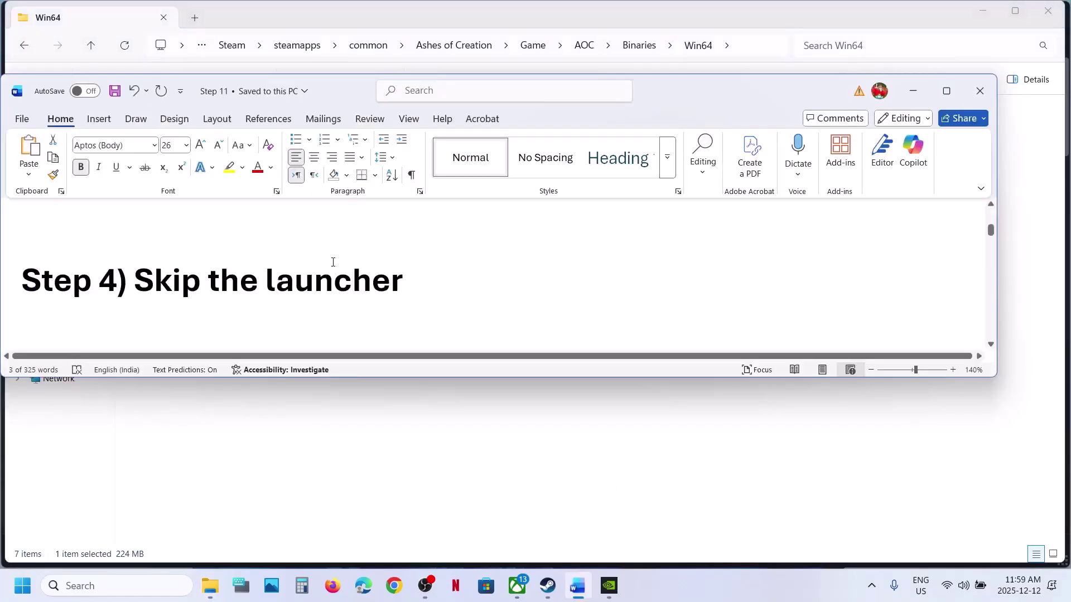
{"action": "scroll", "coordinate": [333, 262], "scroll_direction": "down", "scroll_amount": 5}
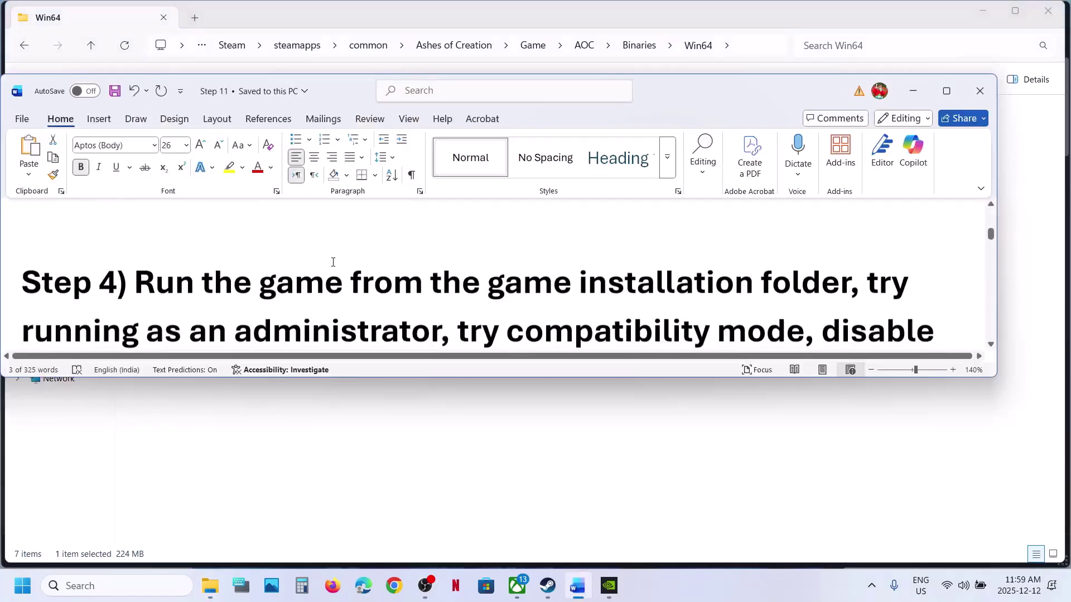
{"action": "left_click", "coordinate": [946, 91]}
{"action": "scroll", "coordinate": [530, 318], "scroll_direction": "up", "scroll_amount": 3}
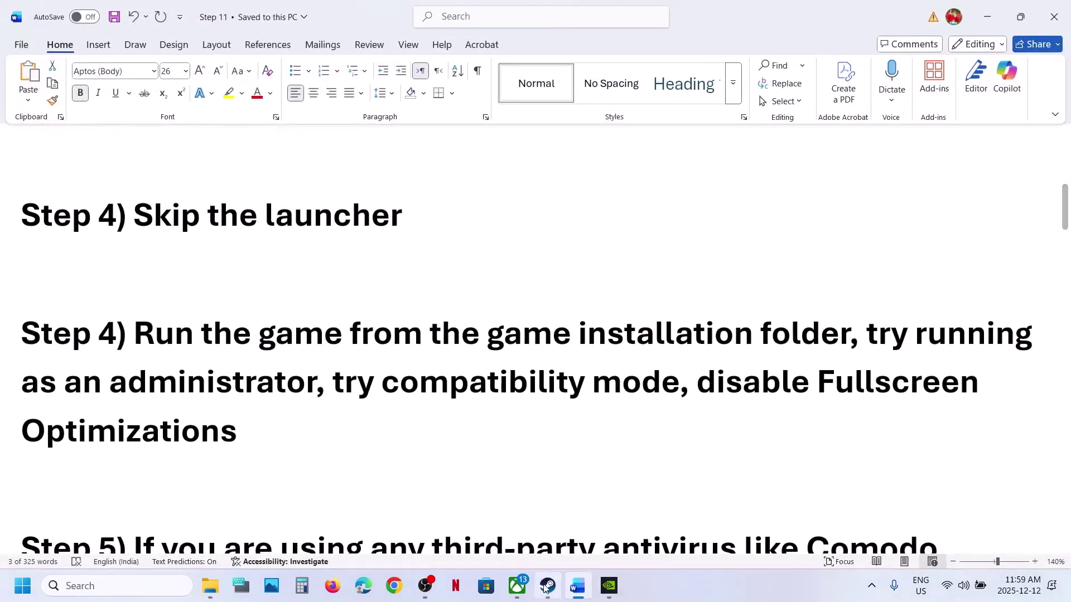
Switch to Steam, browse the Ashes of Creation local files and look at the run options for AOCClient in the Game folder
{"action": "left_click", "coordinate": [547, 587]}
{"action": "right_click", "coordinate": [109, 265]}
{"action": "mouse_move", "coordinate": [166, 329]}
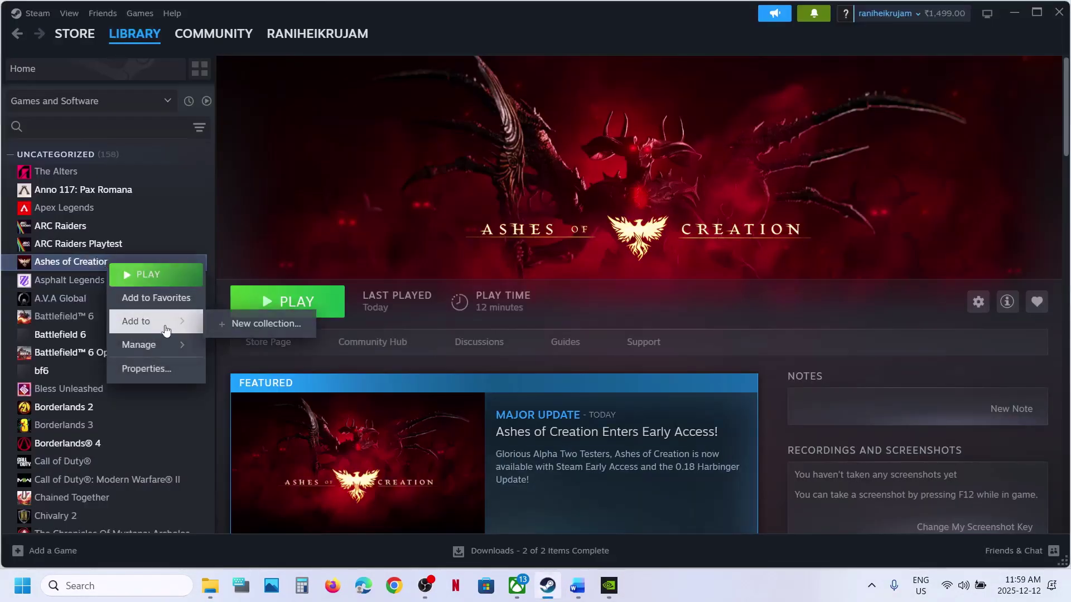
{"action": "left_click", "coordinate": [256, 369]}
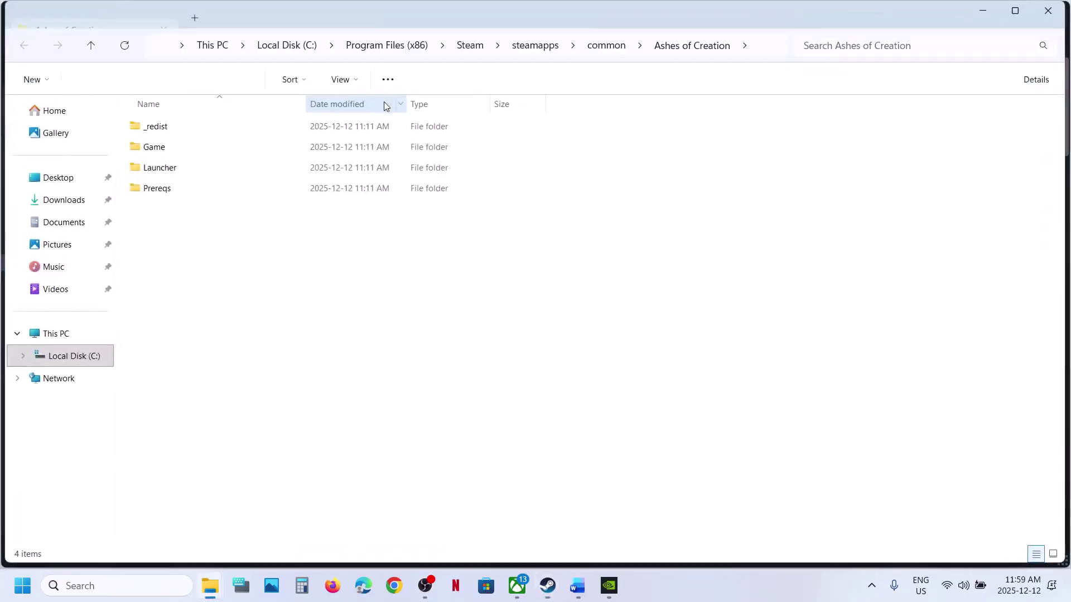
{"action": "double_click", "coordinate": [165, 154]}
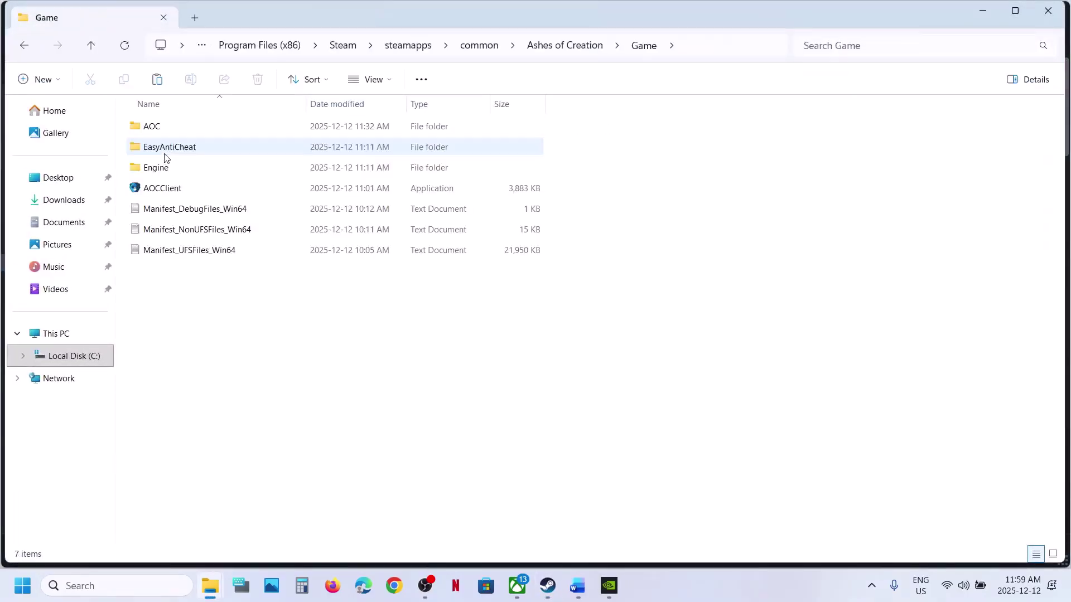
{"action": "left_click", "coordinate": [173, 194]}
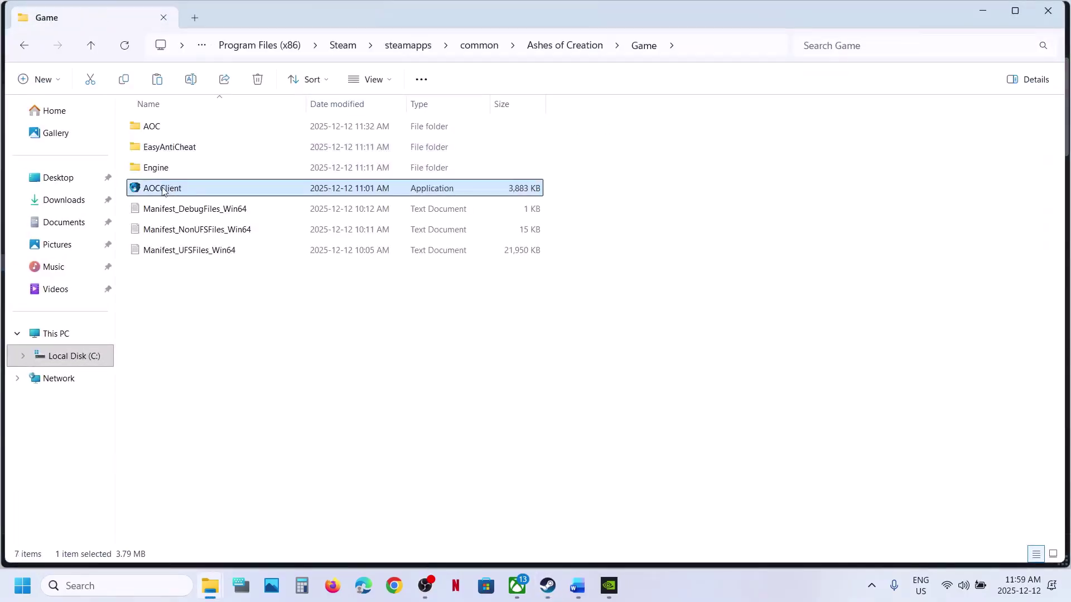
{"action": "right_click", "coordinate": [163, 191]}
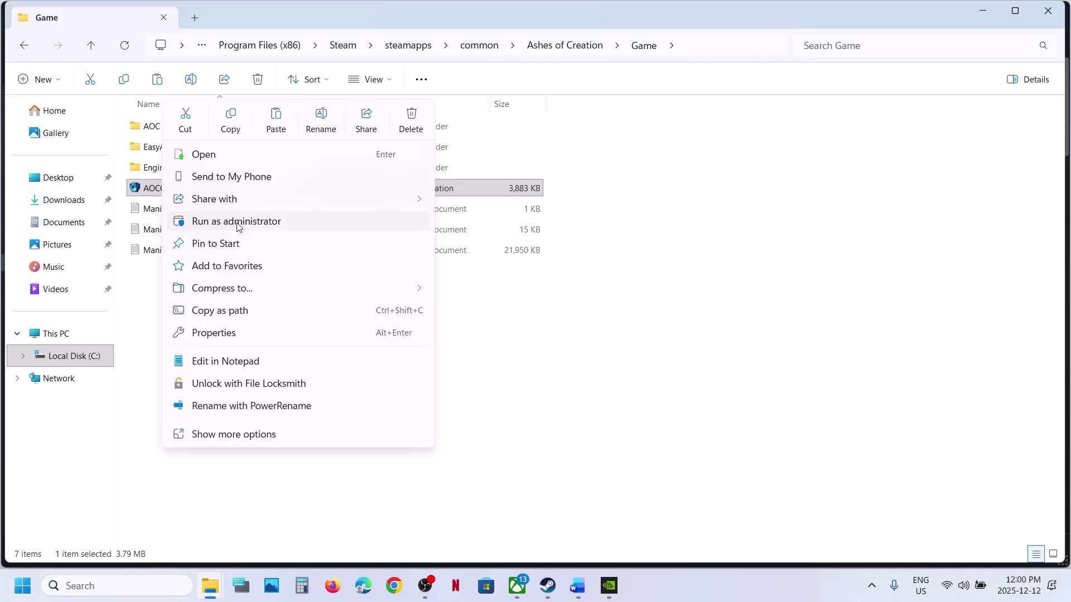
{"action": "left_click", "coordinate": [144, 320]}
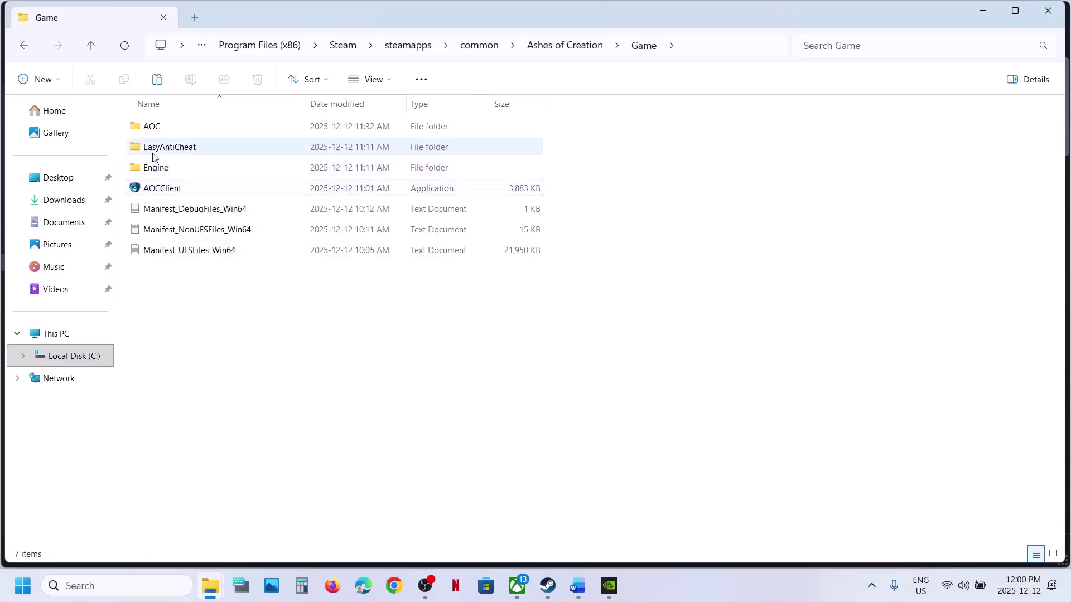
Go from the Game folder to AOC\Binaries\Win64 and select AOCClient-Win64-Shipping
{"action": "double_click", "coordinate": [161, 132]}
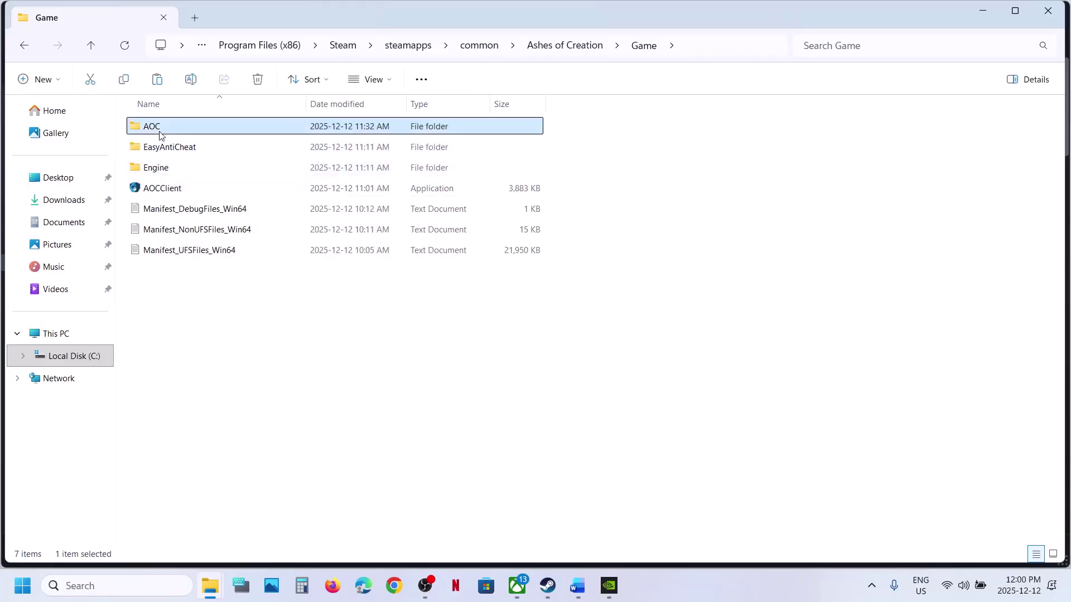
{"action": "left_click", "coordinate": [169, 129]}
{"action": "double_click", "coordinate": [169, 129]}
{"action": "double_click", "coordinate": [167, 127]}
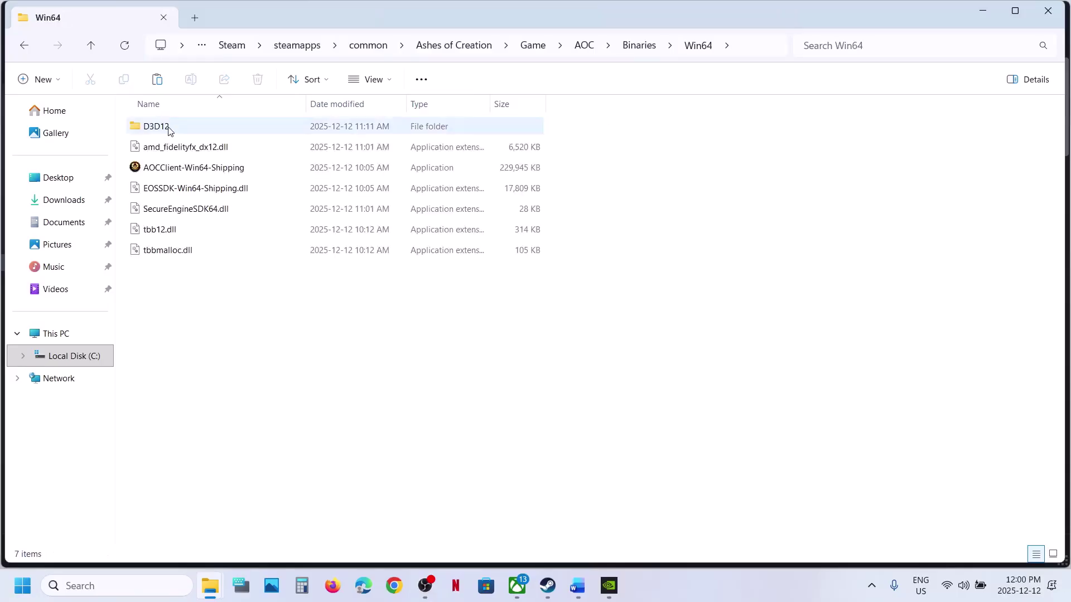
{"action": "left_click", "coordinate": [182, 171]}
Set AOCClient-Win64-Shipping to run as an administrator in its compatibility properties and apply the change
{"action": "right_click", "coordinate": [181, 174]}
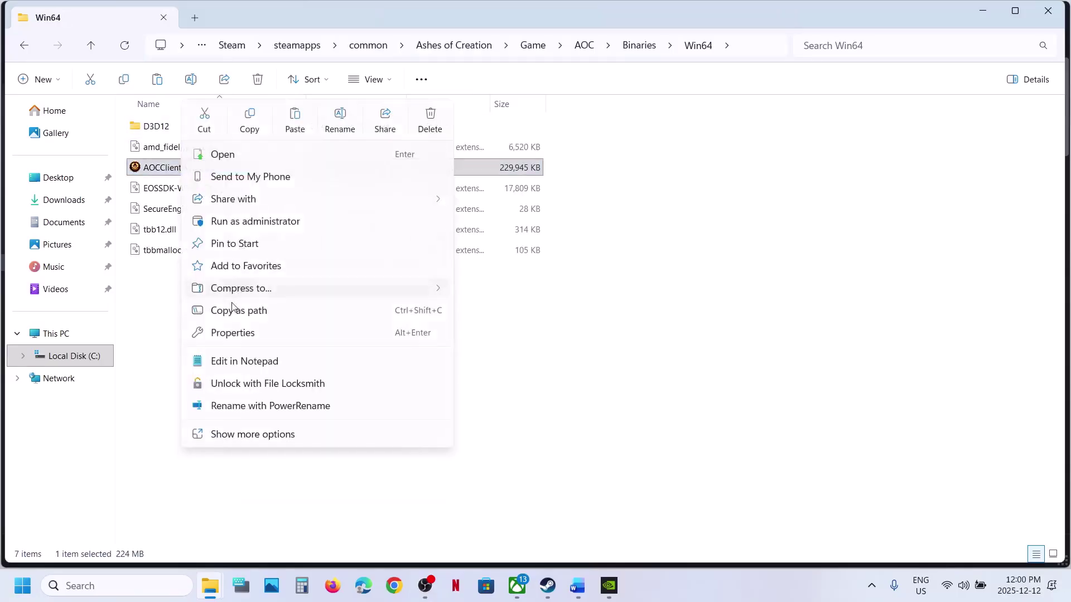
{"action": "left_click", "coordinate": [239, 333]}
{"action": "left_click", "coordinate": [296, 222]}
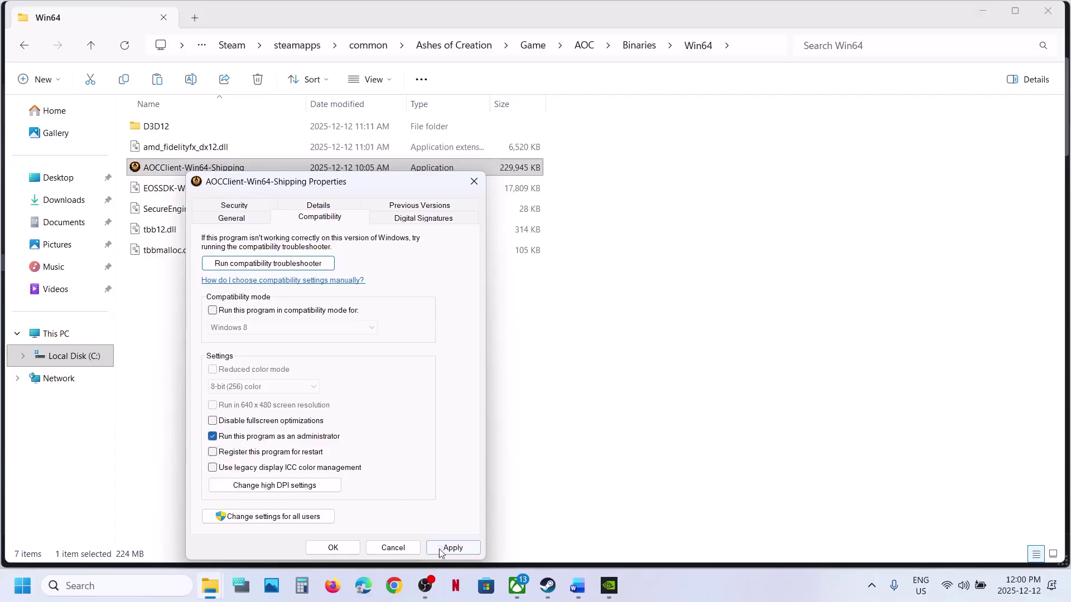
{"action": "left_click", "coordinate": [440, 550]}
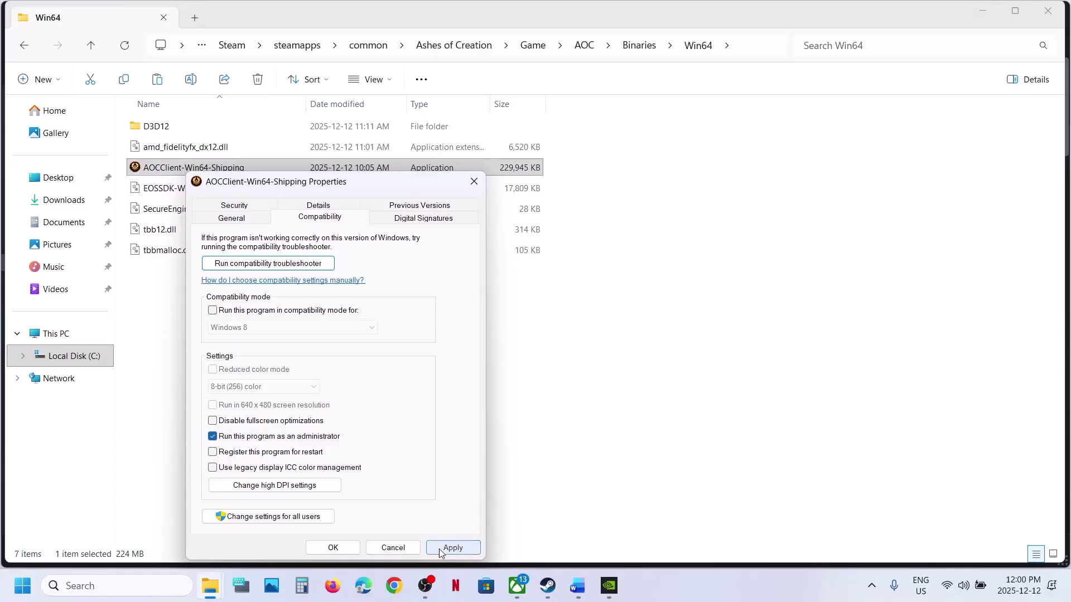
{"action": "left_click", "coordinate": [333, 547]}
Enable Windows 8 compatibility mode and disable fullscreen optimizations for AOCClient-Win64-Shipping, applying both settings
{"action": "right_click", "coordinate": [181, 167]}
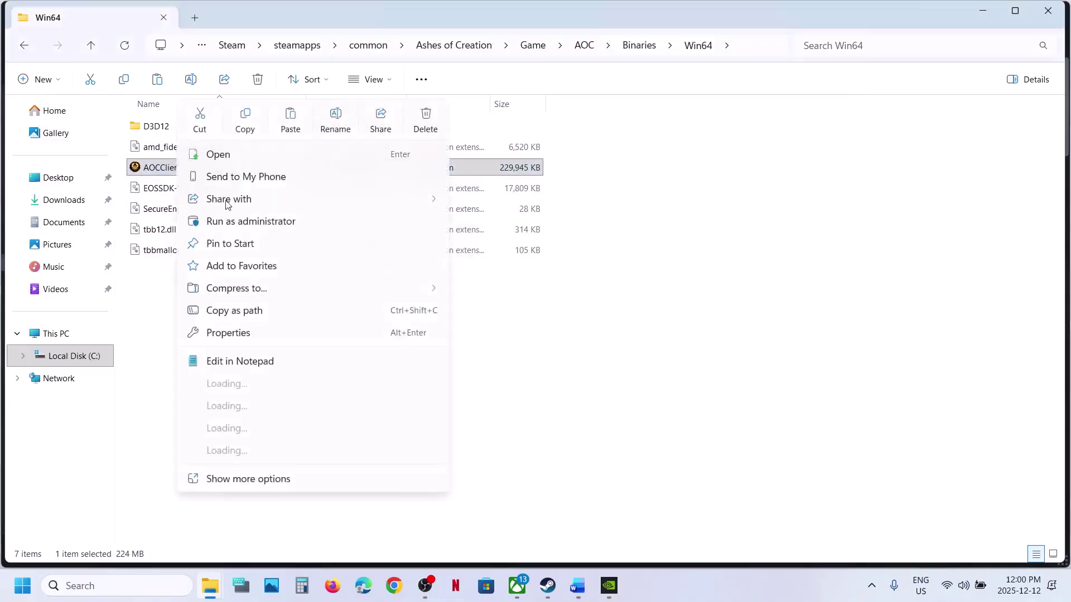
{"action": "left_click", "coordinate": [237, 335]}
{"action": "left_click", "coordinate": [335, 212]}
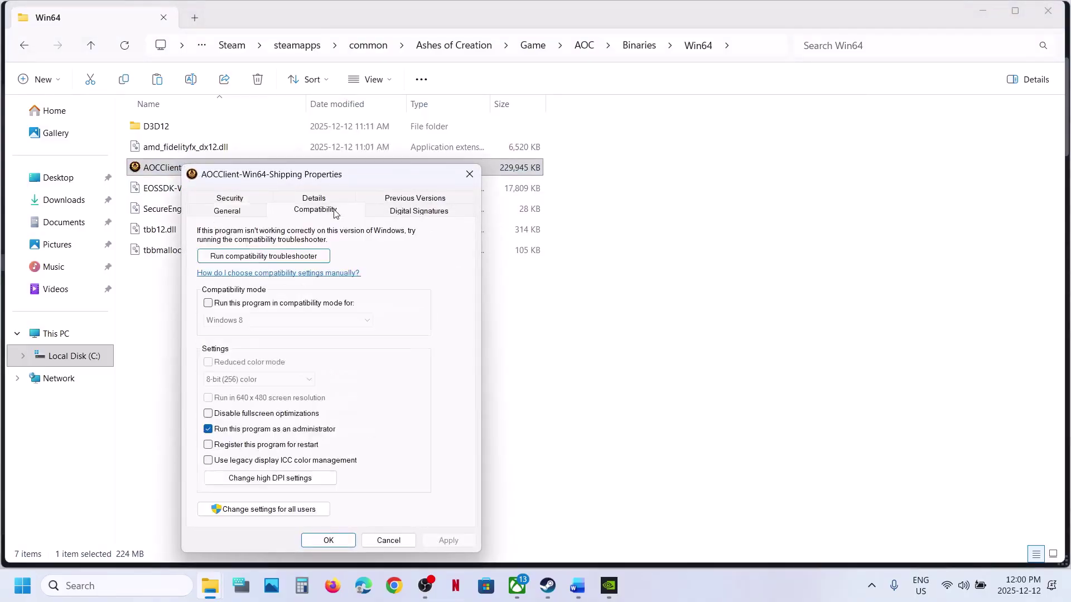
{"action": "left_click", "coordinate": [209, 304]}
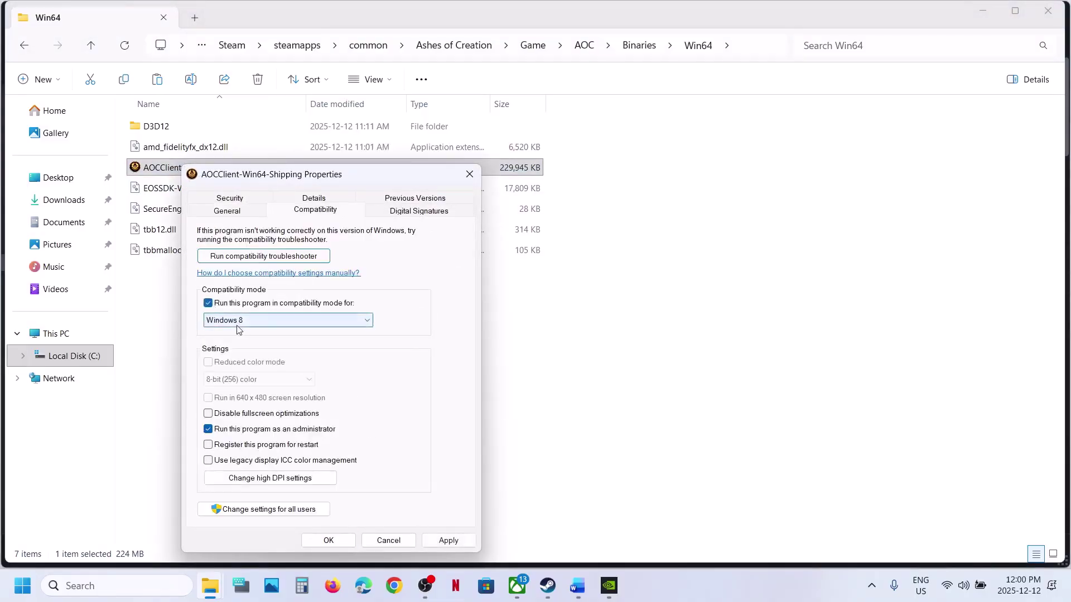
{"action": "left_click", "coordinate": [447, 540]}
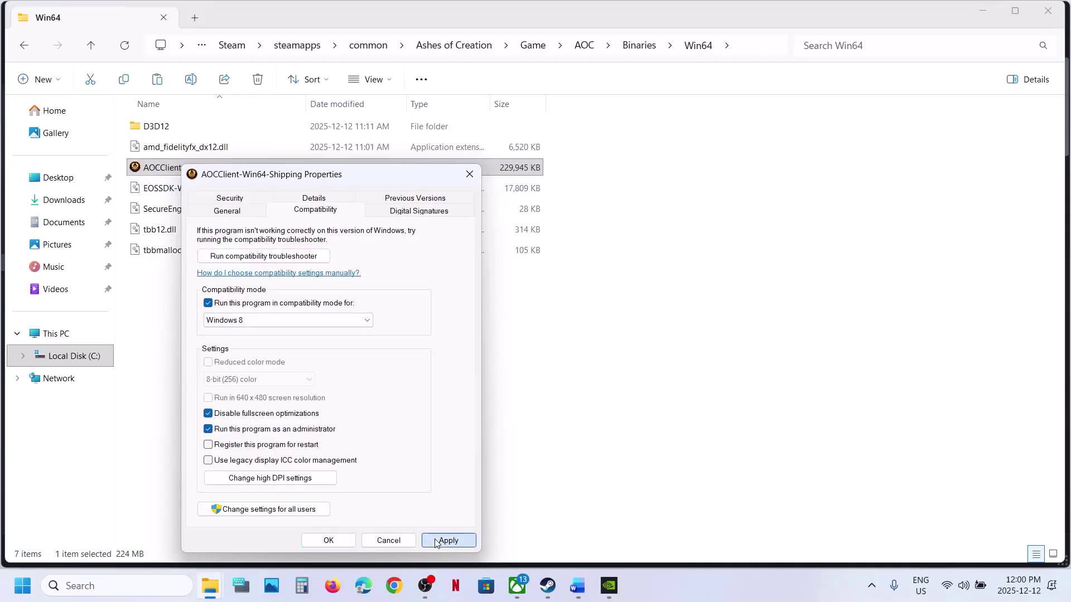
{"action": "left_click", "coordinate": [445, 540]}
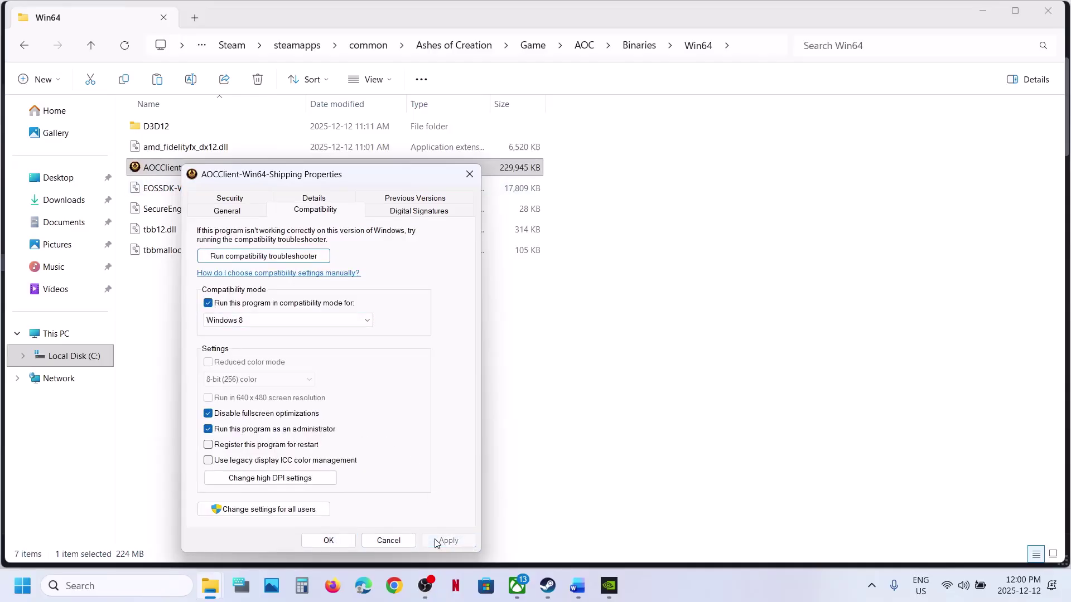
Change the compatibility mode of AOCClient-Win64-Shipping to Windows 7 and apply it
{"action": "left_click", "coordinate": [250, 324]}
{"action": "left_click", "coordinate": [250, 362]}
{"action": "left_click", "coordinate": [449, 540]}
Clear the compatibility mode, fullscreen optimization and administrator options for AOCClient-Win64-Shipping, apply the changes and close its properties
{"action": "left_click", "coordinate": [208, 303]}
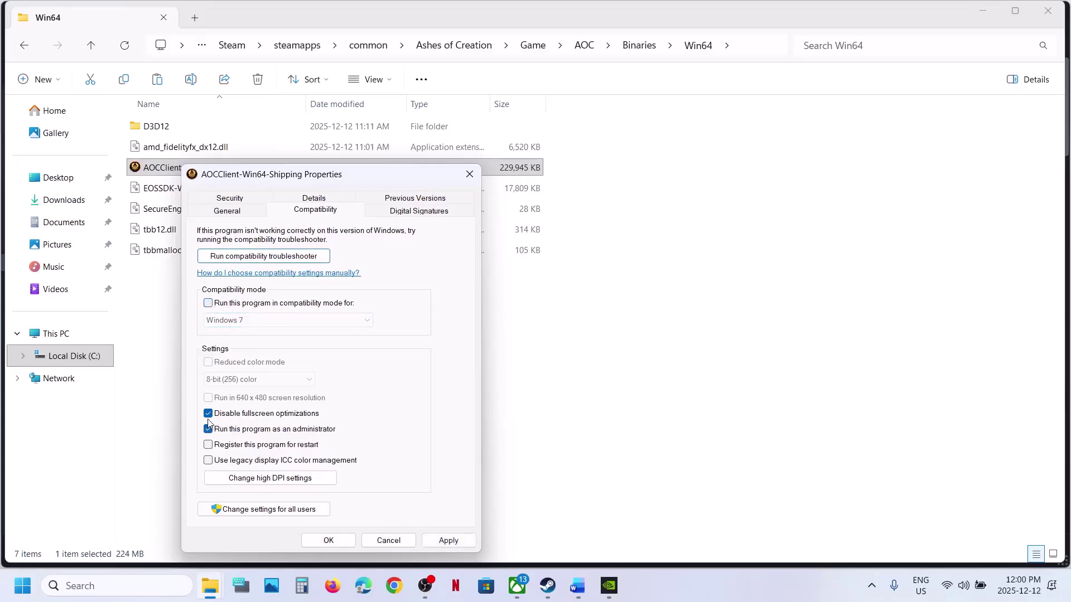
{"action": "left_click", "coordinate": [448, 541]}
{"action": "left_click", "coordinate": [329, 540]}
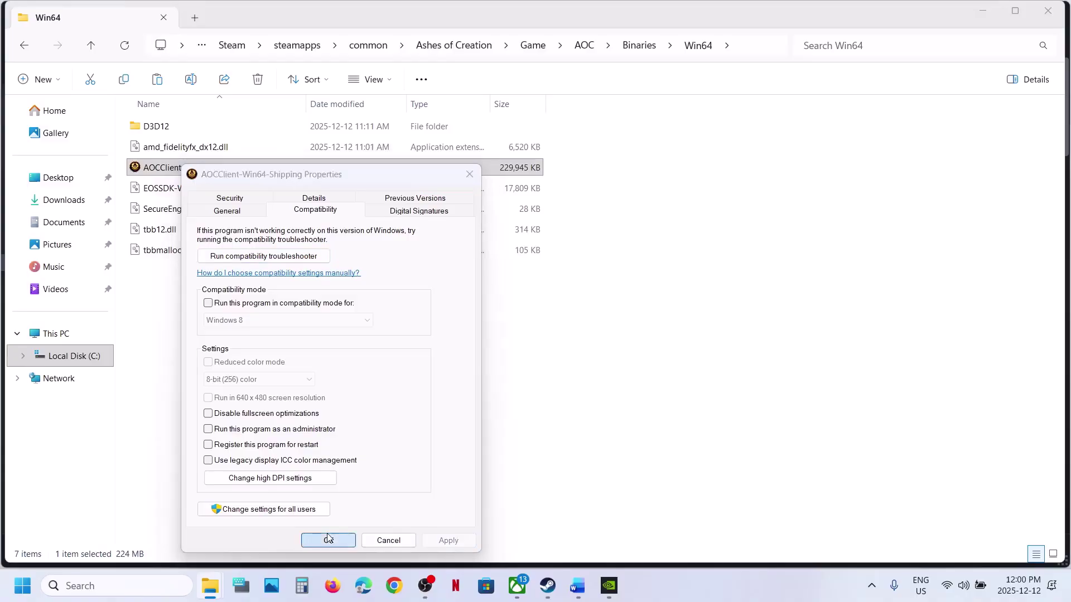
Switch to the Step 11 Word document and read Step 5 about allowing the game exe through antivirus, controlled folder access and firewall
{"action": "left_click", "coordinate": [577, 587]}
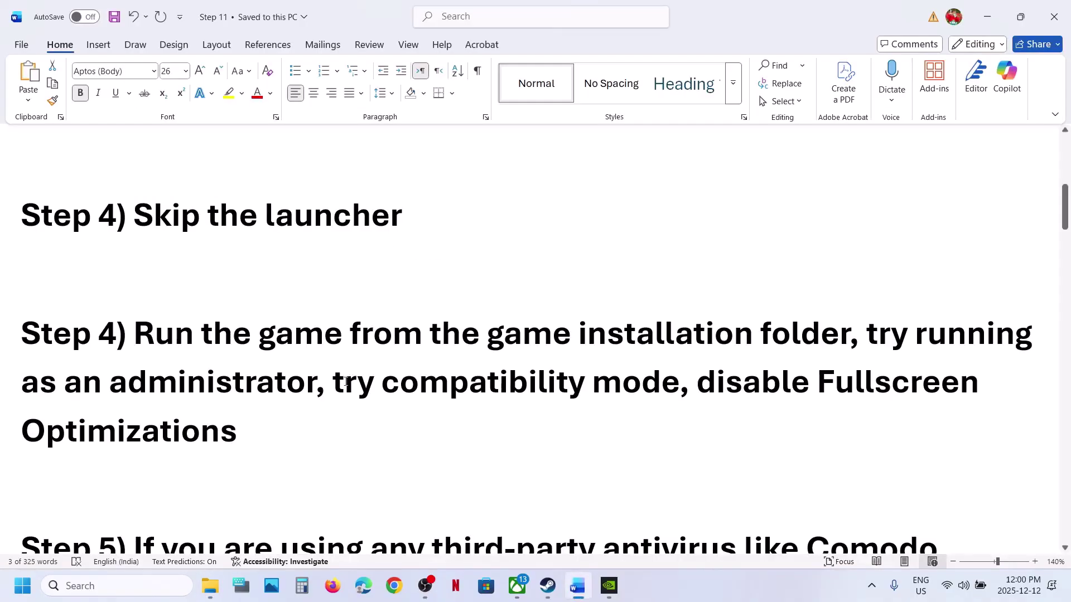
{"action": "scroll", "coordinate": [346, 382], "scroll_direction": "down", "scroll_amount": 5}
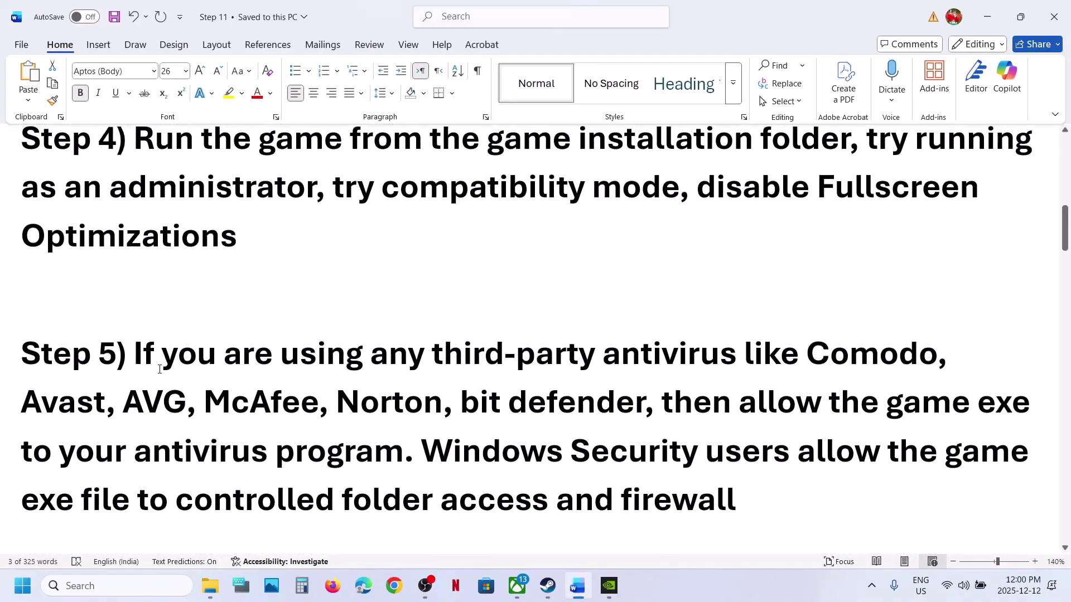
{"action": "left_click_drag", "start_coordinate": [159, 370], "coordinate": [660, 357]}
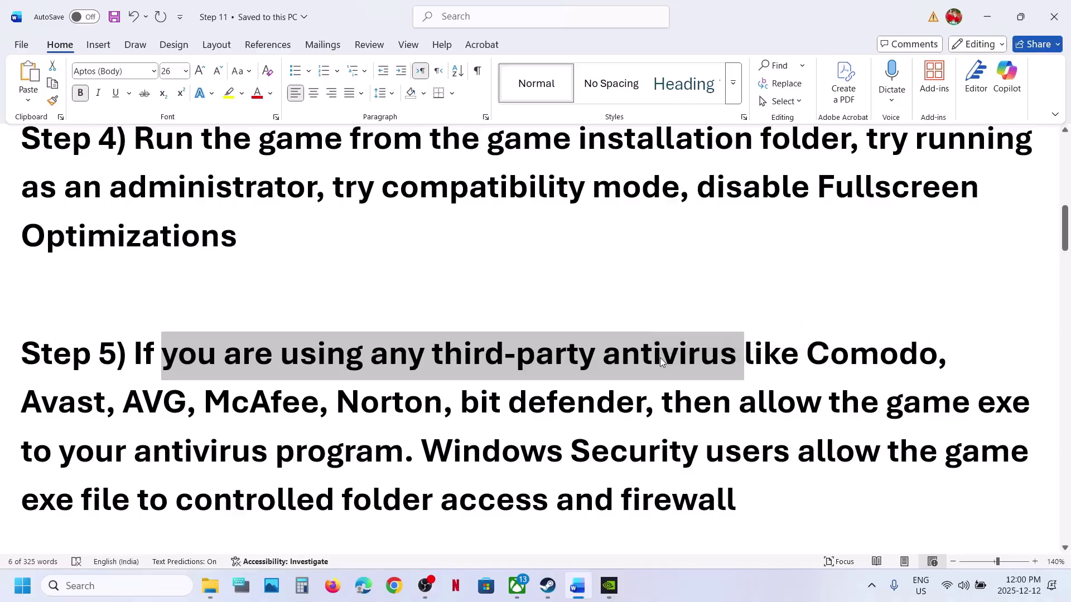
Switch to Windows Settings and open Virus & threat protection in Windows Security from Privacy & security
{"action": "key", "text": "super+i"}
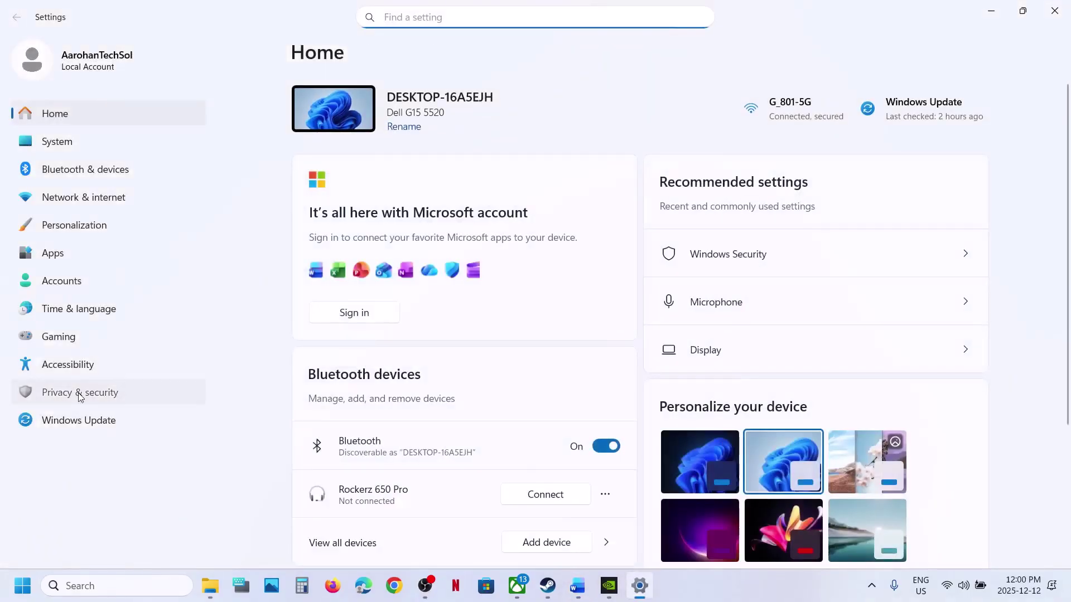
{"action": "left_click", "coordinate": [80, 393]}
{"action": "left_click", "coordinate": [428, 136]}
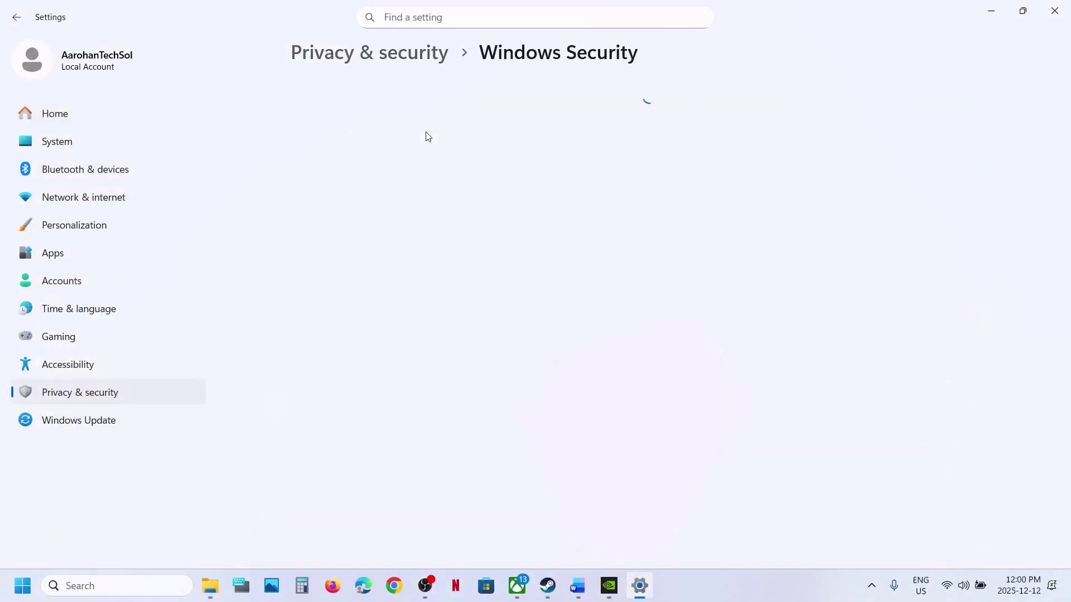
{"action": "left_click", "coordinate": [382, 204]}
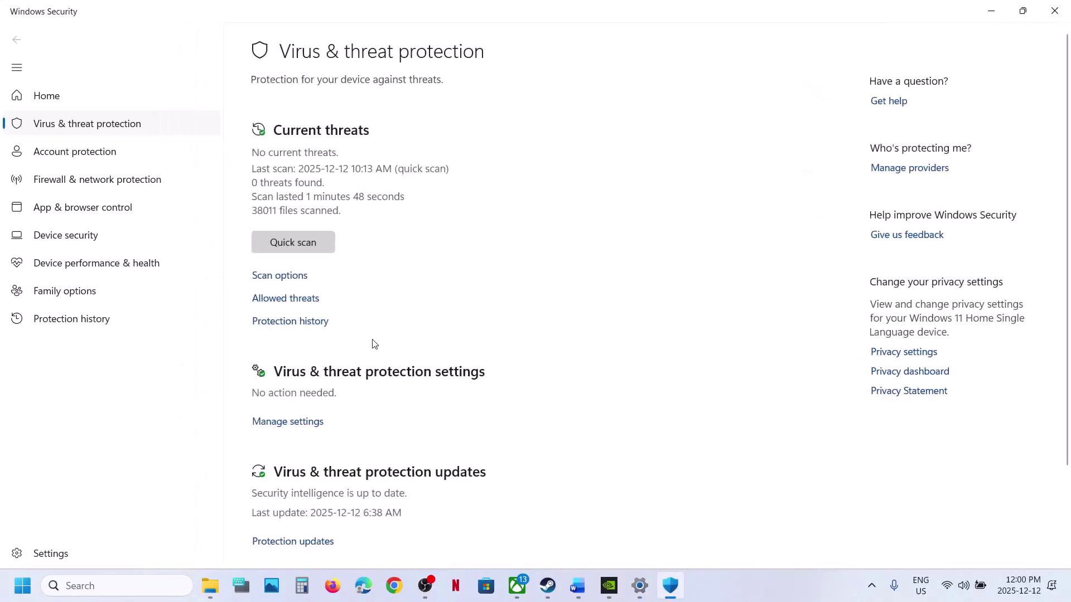
Open the list of apps allowed through Controlled folder access in Ransomware protection and approve the User Account Control request
{"action": "scroll", "coordinate": [369, 413], "scroll_direction": "down", "scroll_amount": 3}
{"action": "left_click", "coordinate": [327, 515]}
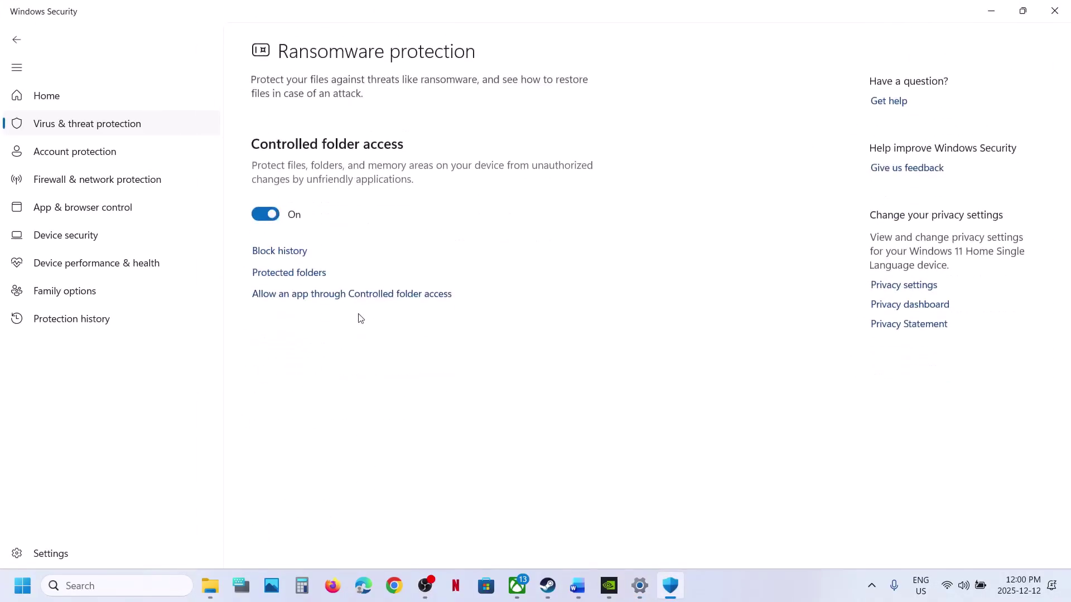
{"action": "left_click", "coordinate": [328, 359]}
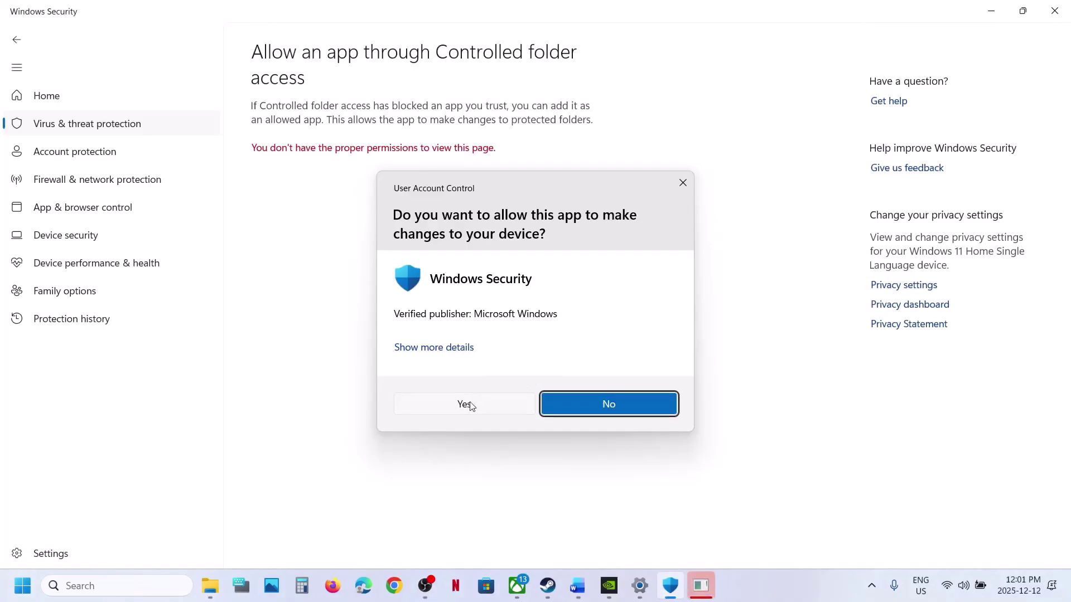
{"action": "left_click", "coordinate": [470, 403]}
Allow AOCClient from the Ashes of Creation Game folder through Controlled folder access
{"action": "left_click", "coordinate": [344, 158]}
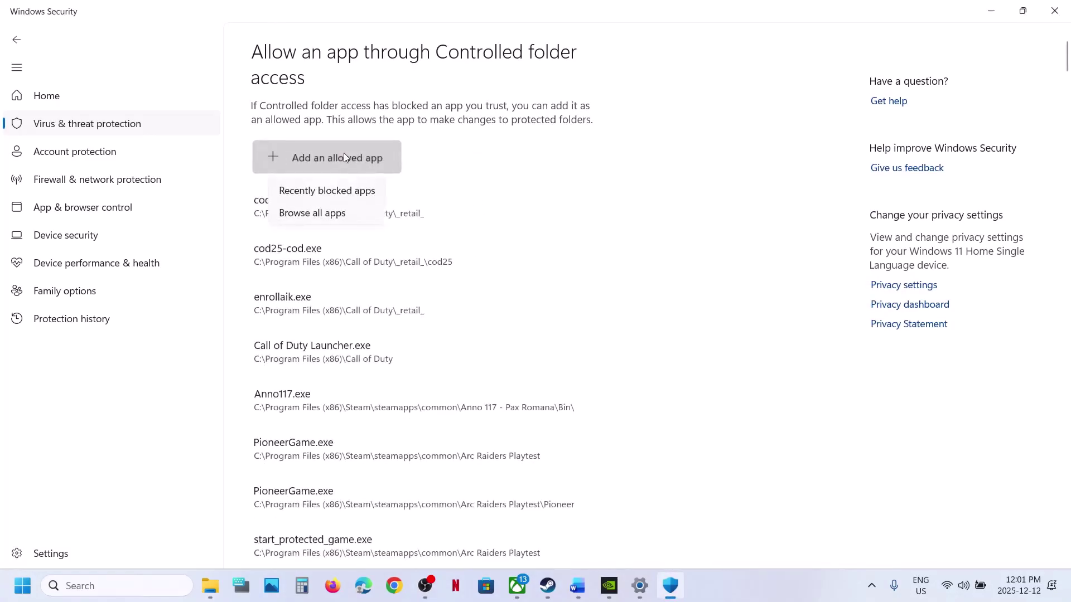
{"action": "left_click", "coordinate": [344, 217]}
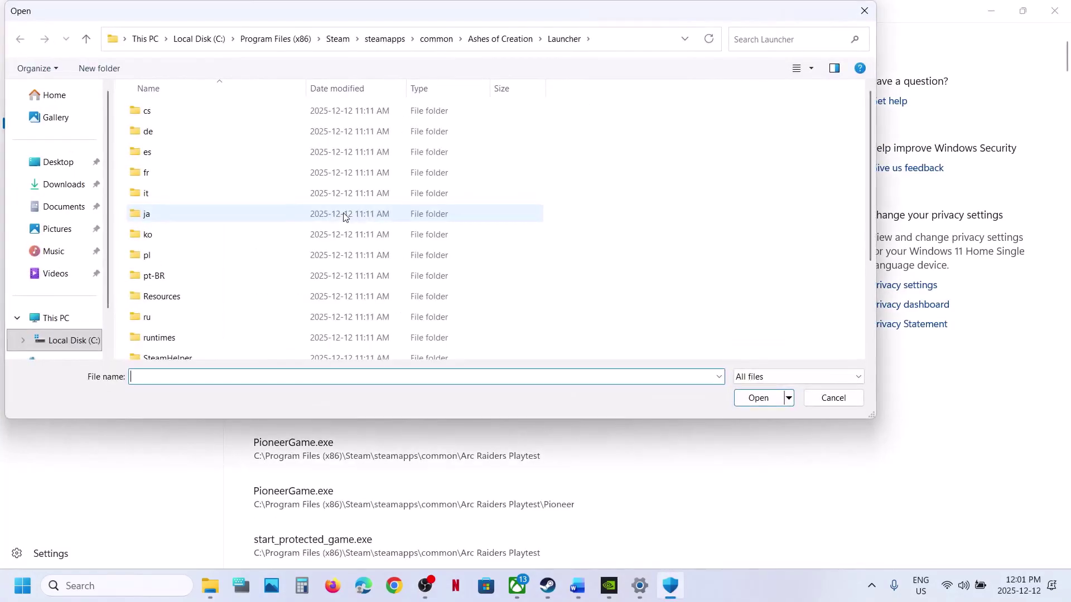
{"action": "left_click", "coordinate": [478, 39]}
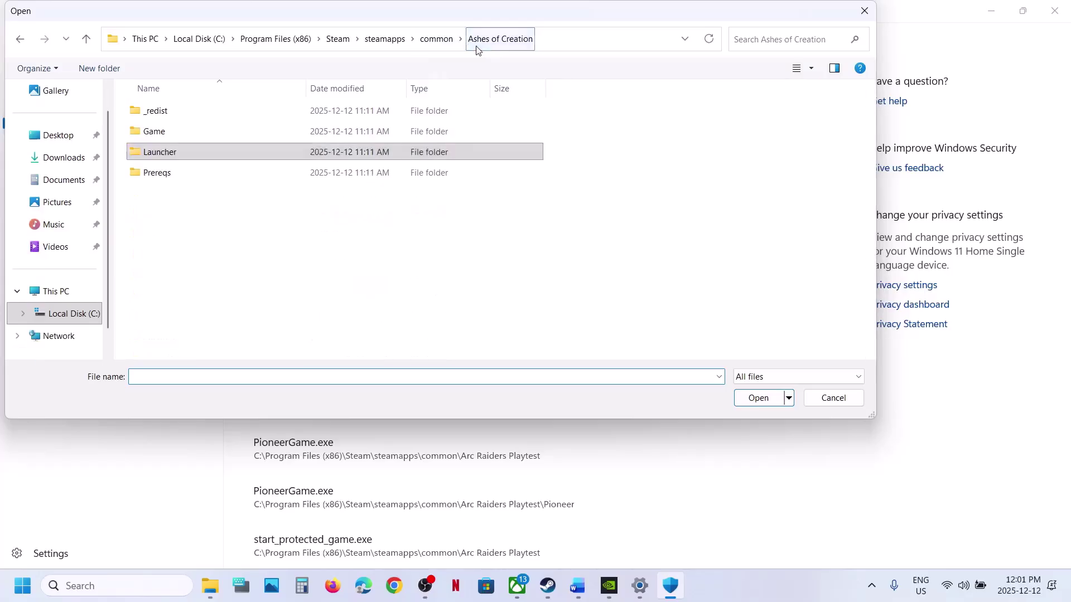
{"action": "left_click", "coordinate": [567, 43]}
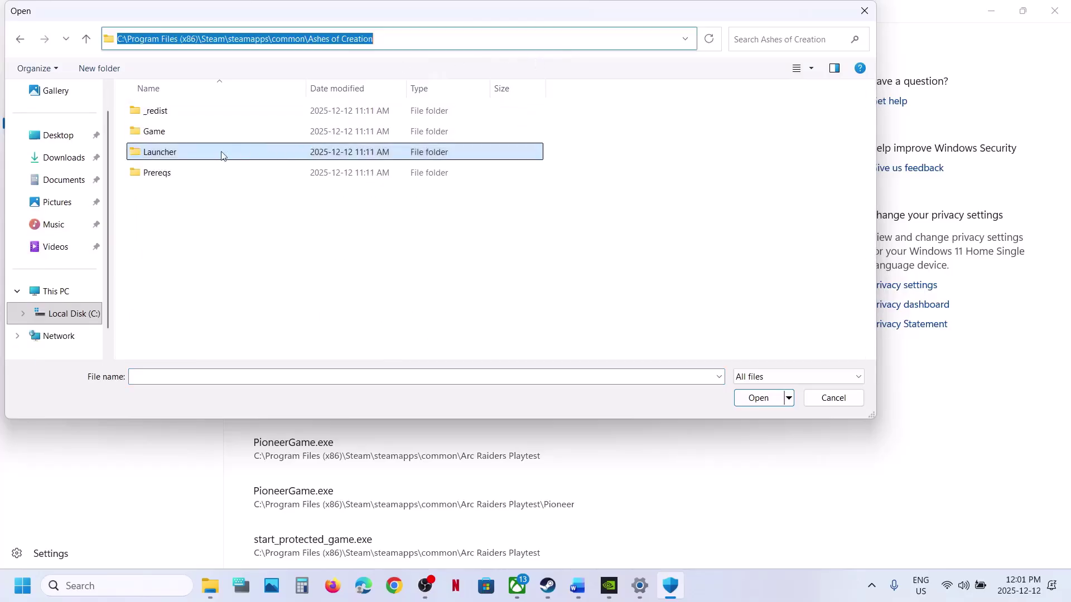
{"action": "double_click", "coordinate": [162, 132]}
{"action": "left_click", "coordinate": [174, 176]}
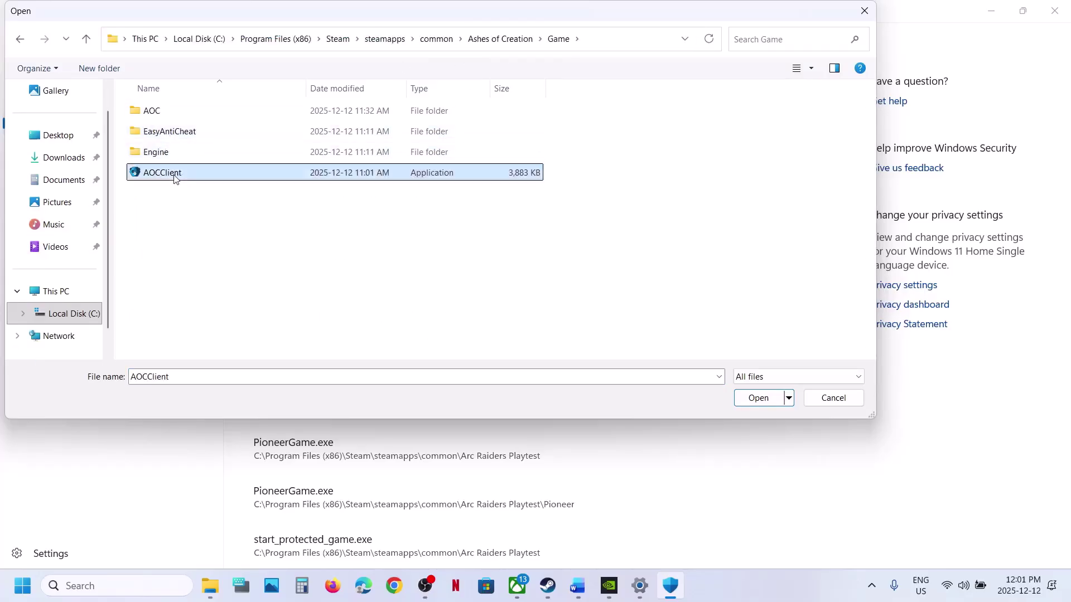
{"action": "left_click", "coordinate": [760, 400]}
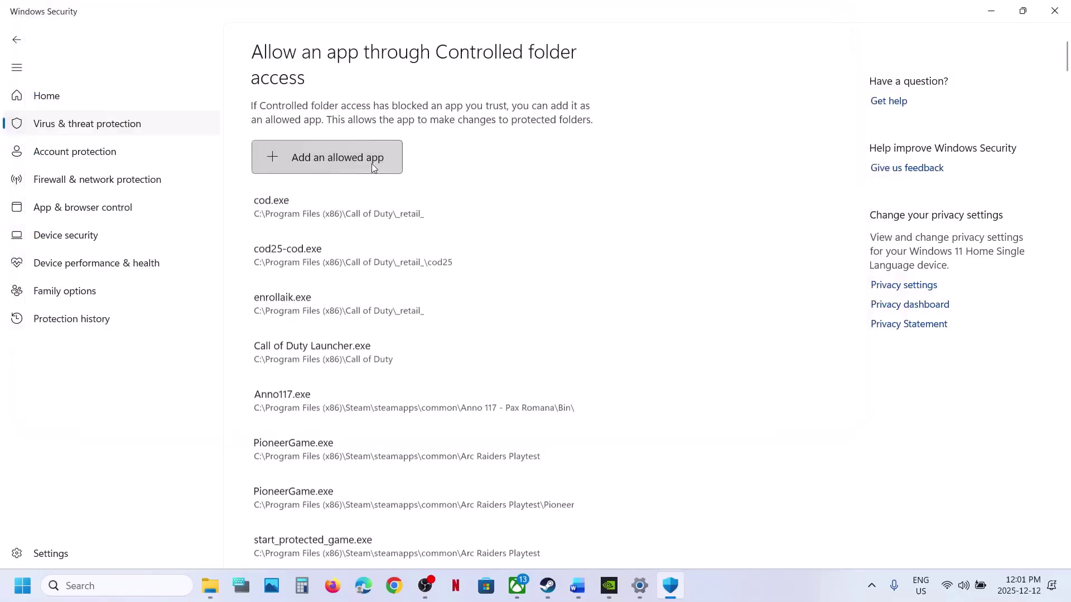
Allow AOCClient-Win64-Shipping from the Game\AOC\Binaries\Win64 folder through Controlled folder access
{"action": "left_click", "coordinate": [371, 163]}
{"action": "left_click", "coordinate": [320, 210]}
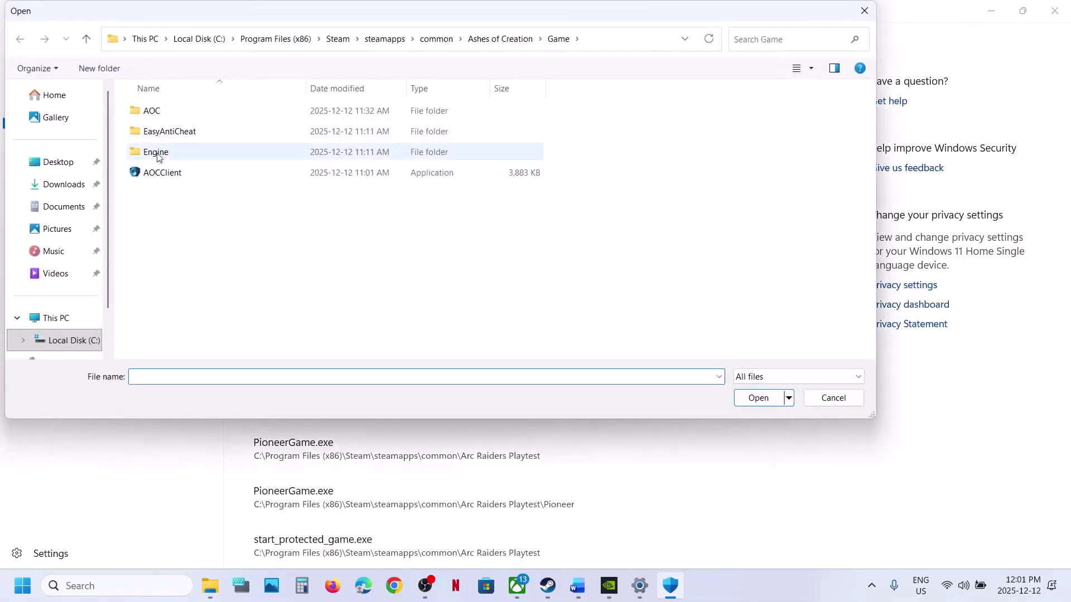
{"action": "double_click", "coordinate": [149, 112]}
{"action": "double_click", "coordinate": [157, 112]}
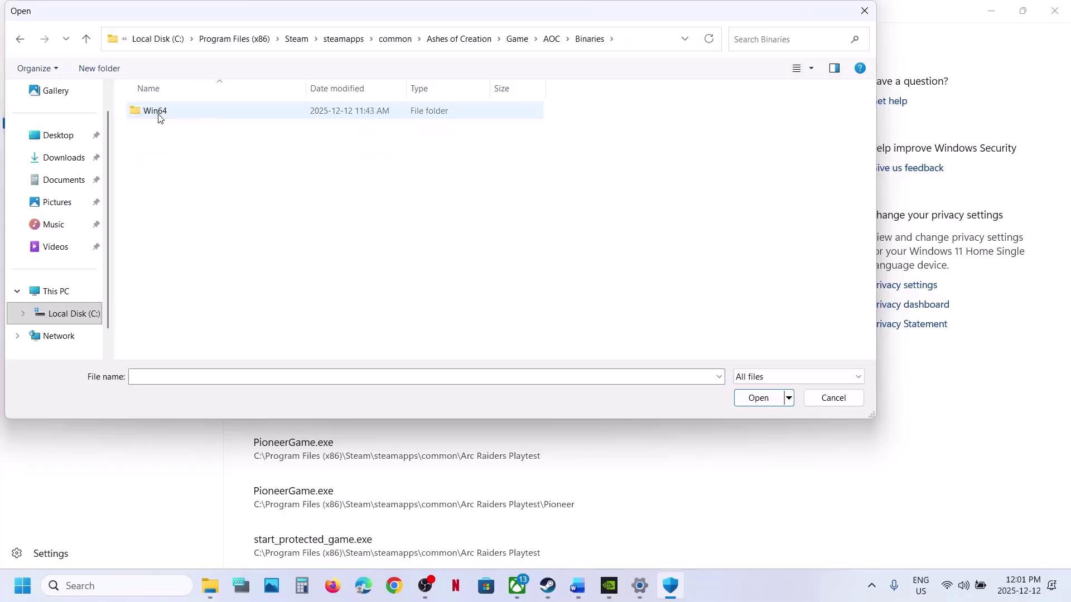
{"action": "double_click", "coordinate": [159, 112]}
{"action": "left_click", "coordinate": [178, 133]}
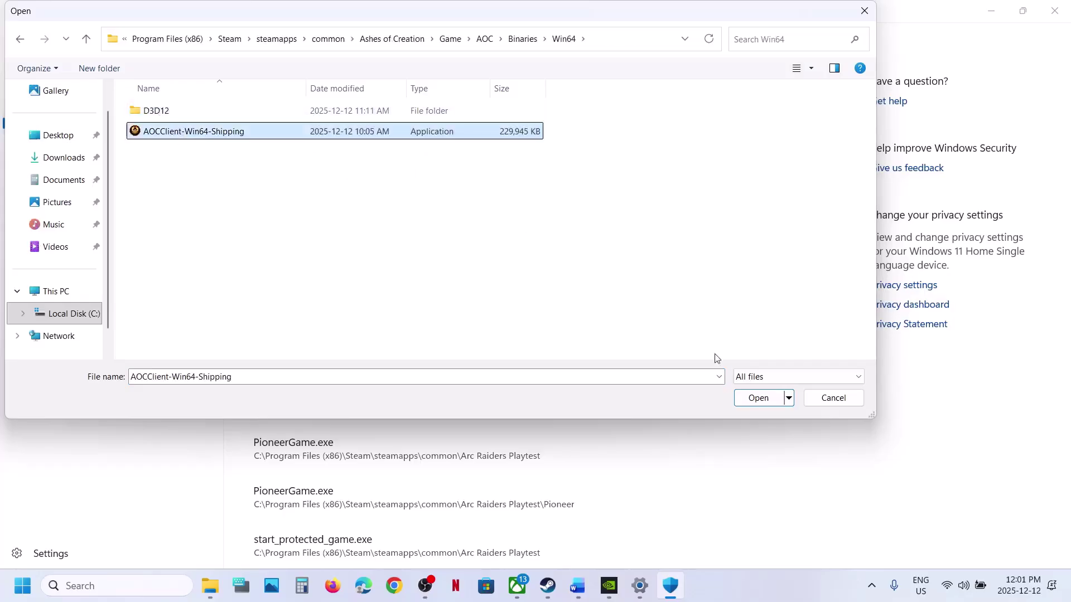
{"action": "left_click", "coordinate": [758, 398]}
Allow IntrepidStudiosLauncher from the Ashes of Creation Launcher folder through Controlled folder access
{"action": "left_click", "coordinate": [313, 153]}
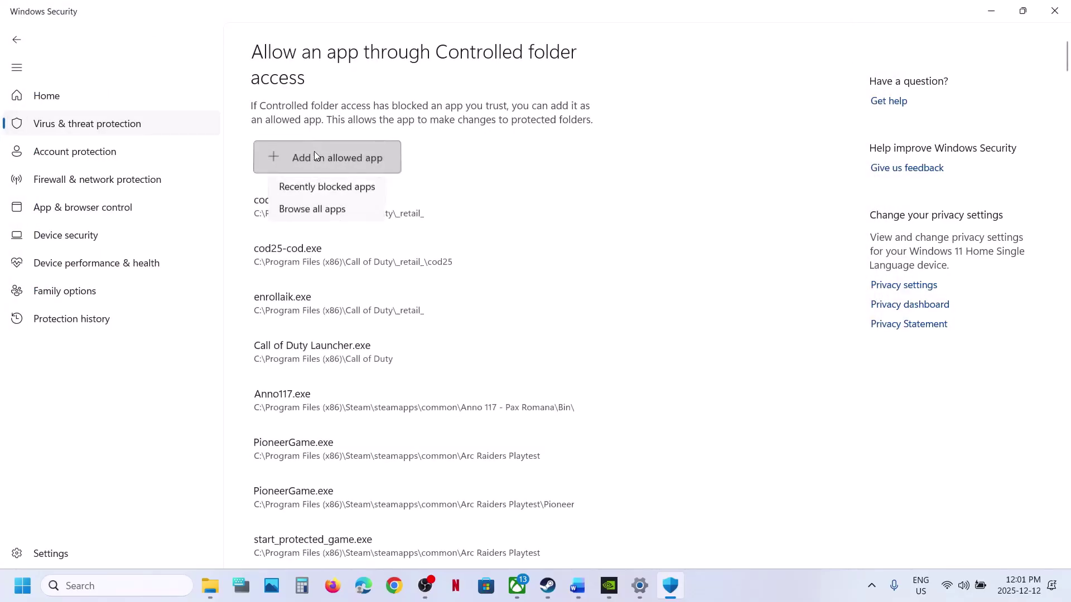
{"action": "left_click", "coordinate": [309, 215]}
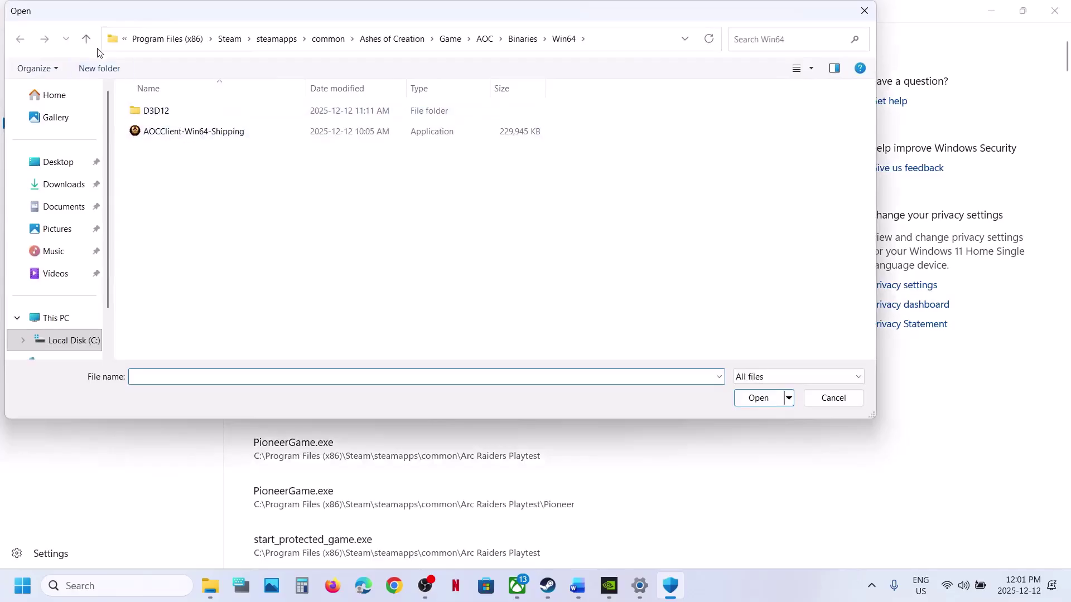
{"action": "left_click", "coordinate": [87, 39]}
{"action": "left_click", "coordinate": [87, 39]}
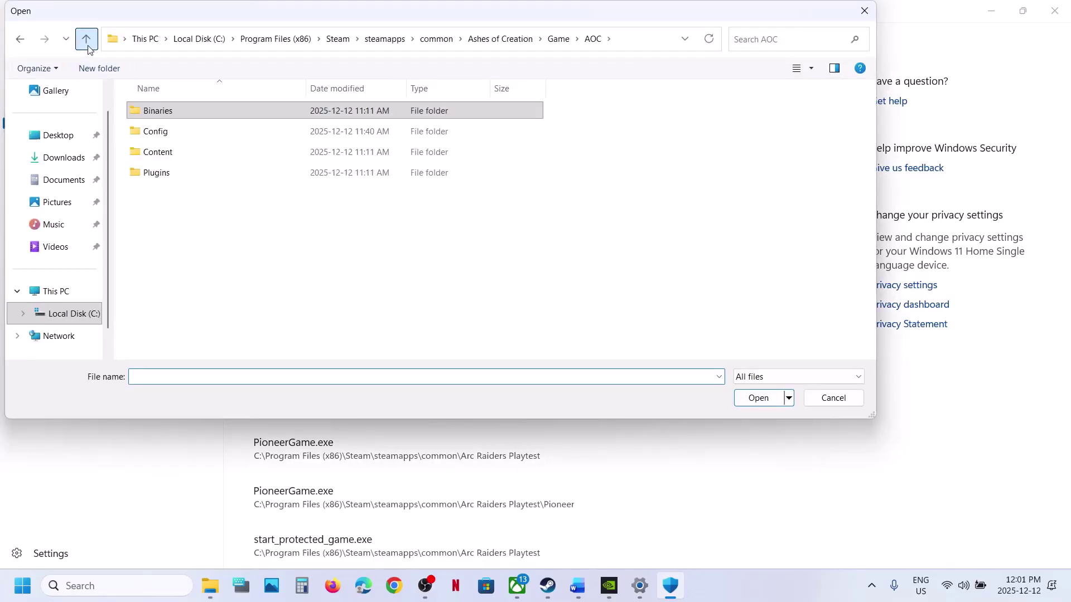
{"action": "left_click", "coordinate": [86, 40]}
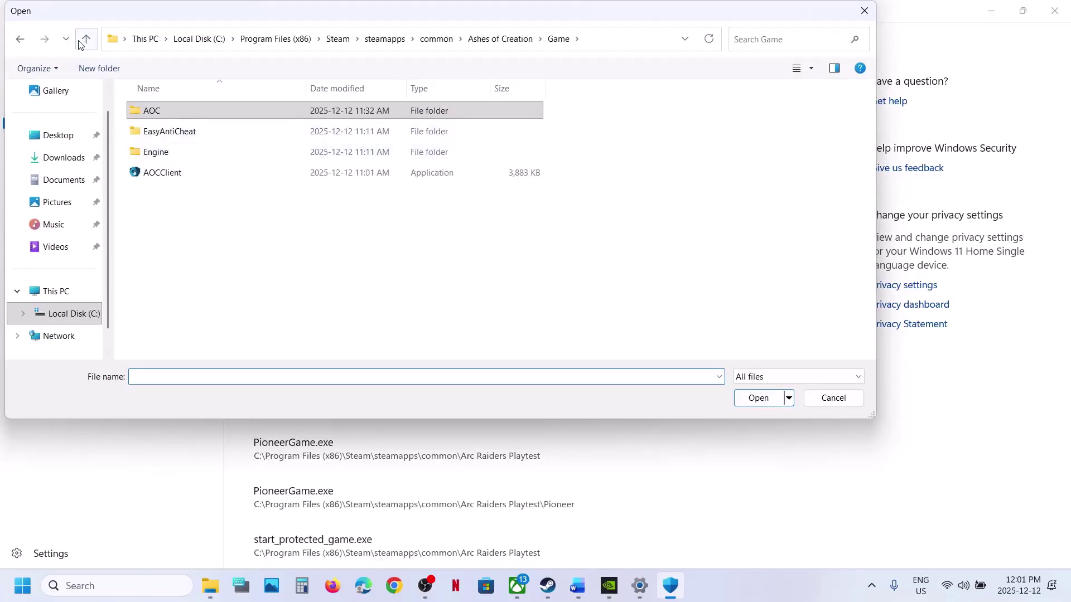
{"action": "left_click", "coordinate": [86, 39]}
{"action": "double_click", "coordinate": [172, 156]}
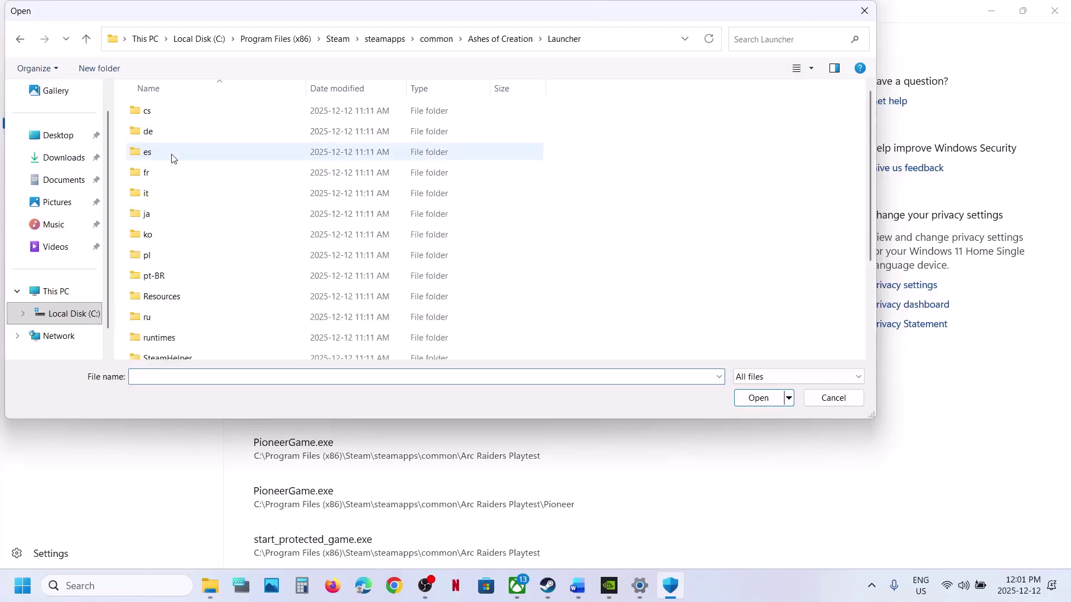
{"action": "scroll", "coordinate": [172, 157], "scroll_direction": "down", "scroll_amount": 2}
{"action": "left_click", "coordinate": [206, 333]}
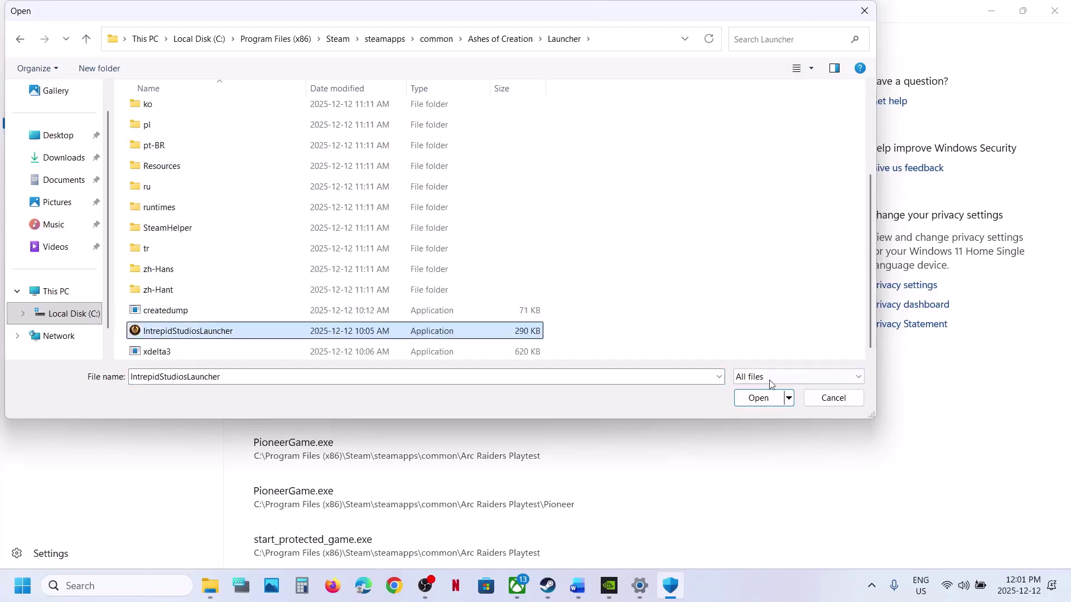
{"action": "left_click", "coordinate": [758, 398]}
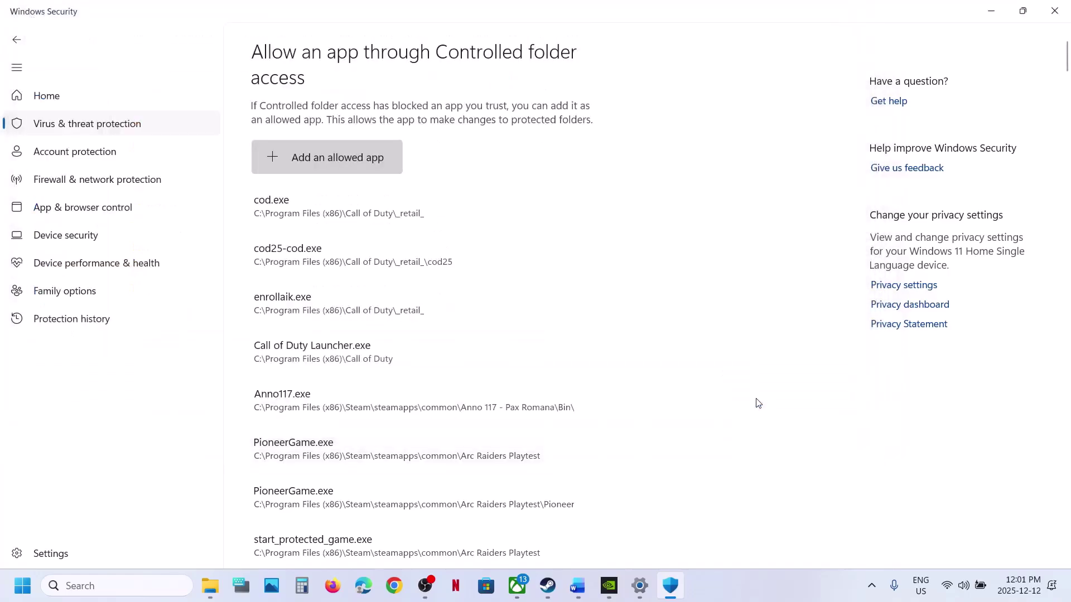
Switch to Control Panel, open the apps allowed through Windows Defender Firewall and make the list editable
{"action": "left_click", "coordinate": [144, 584]}
{"action": "type", "text": "control"}
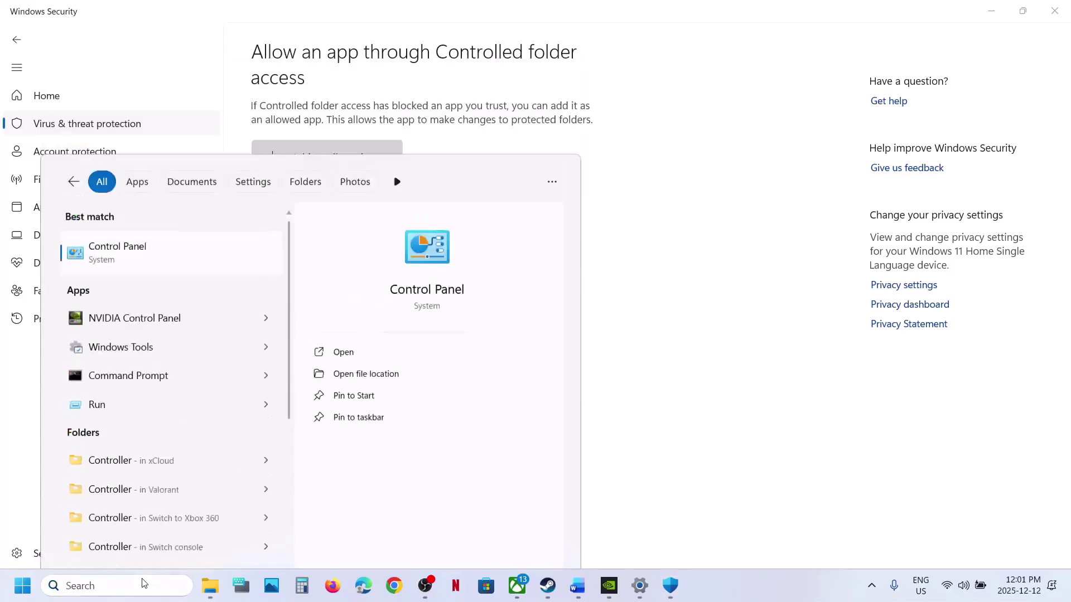
{"action": "key", "text": "Return"}
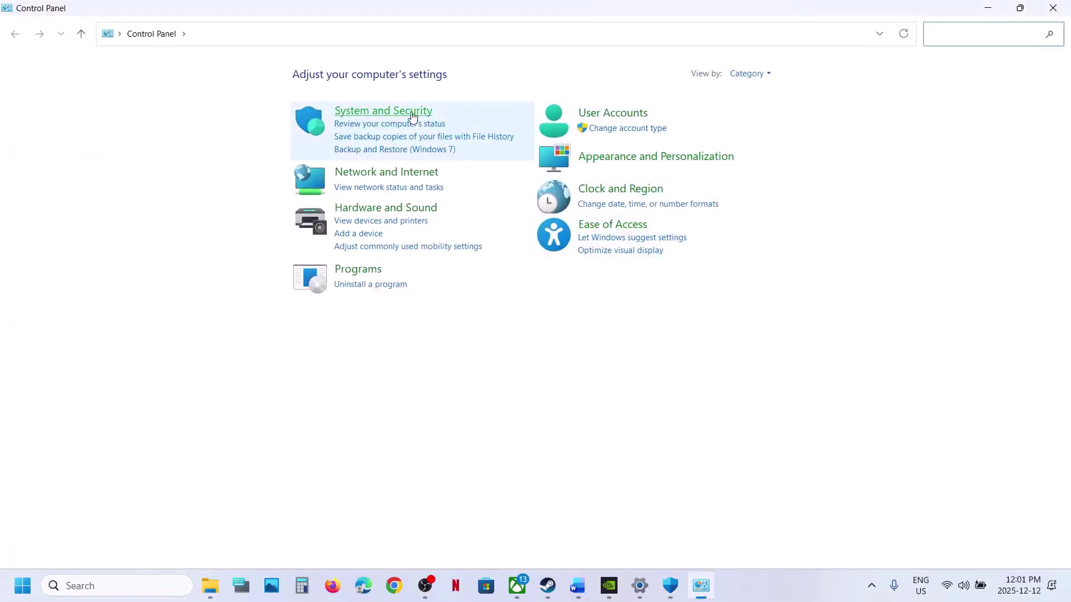
{"action": "left_click", "coordinate": [412, 116]}
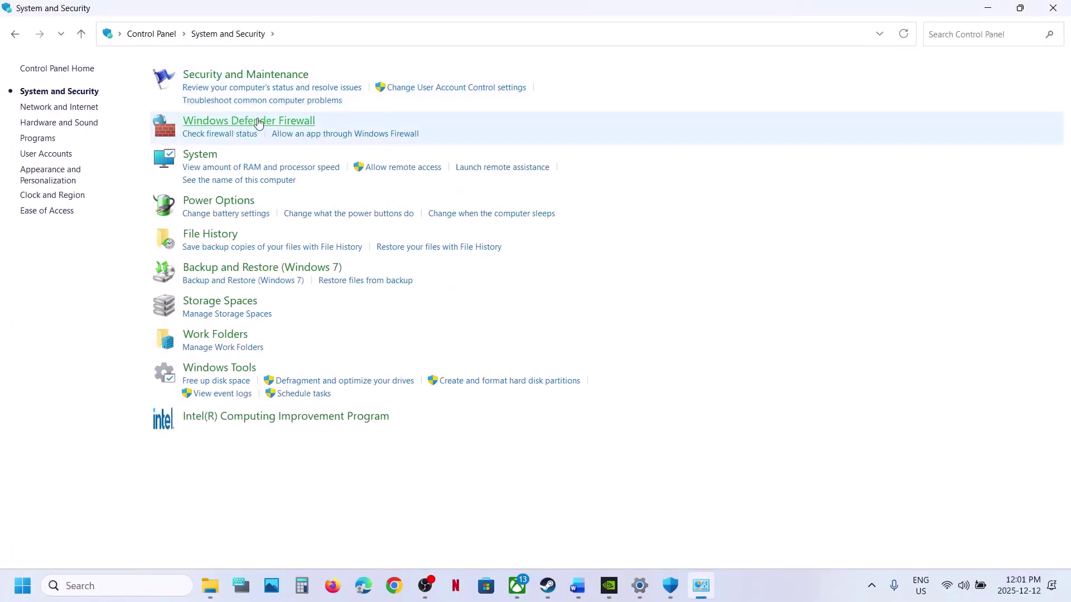
{"action": "left_click", "coordinate": [259, 123]}
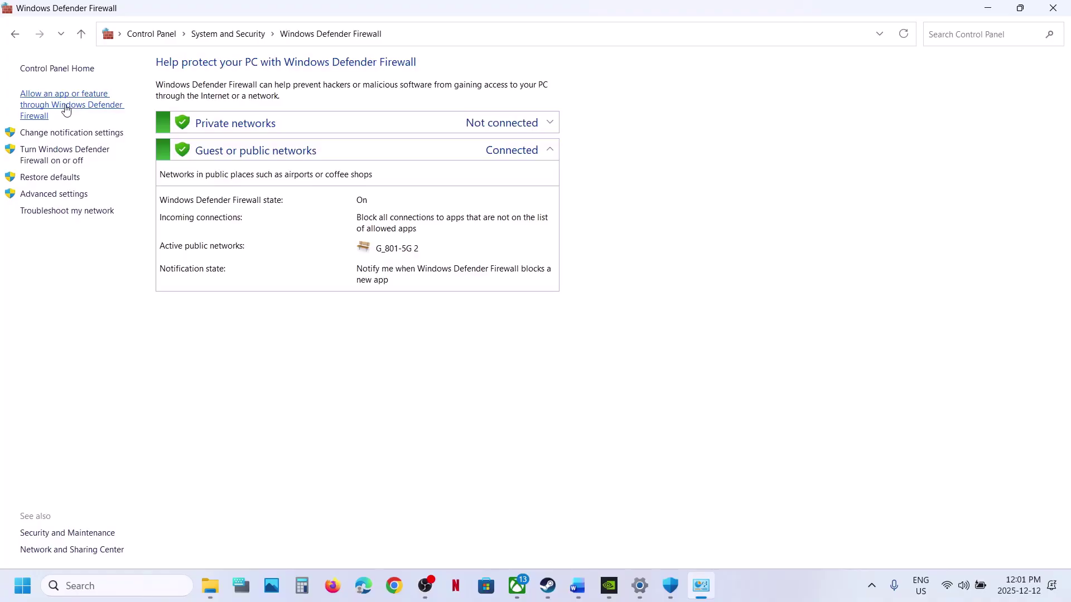
{"action": "left_click", "coordinate": [66, 108]}
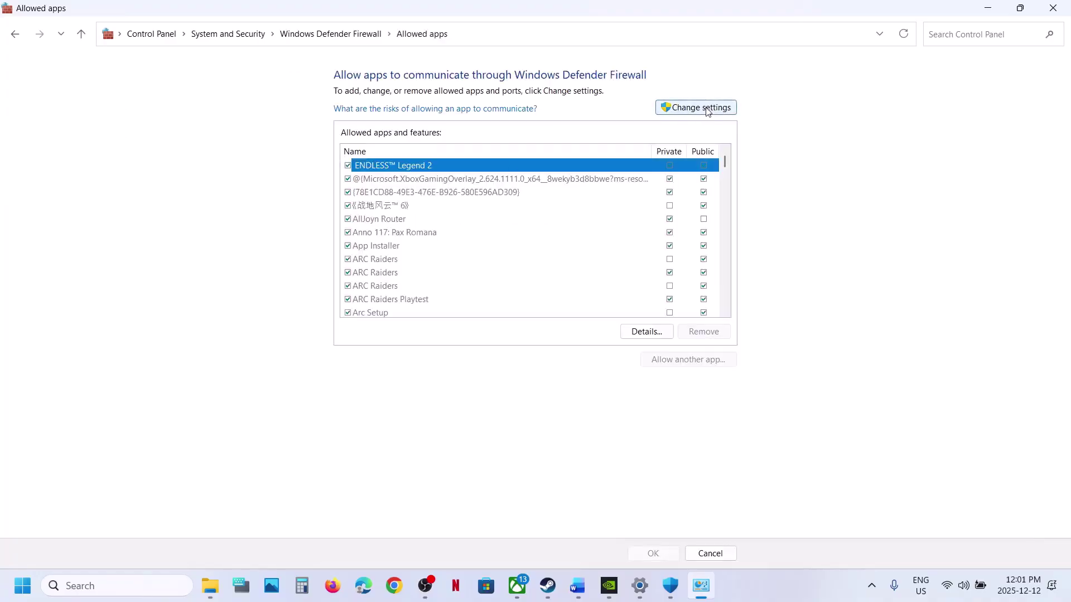
{"action": "left_click", "coordinate": [706, 106]}
Try to add IntrepidStudiosLauncher from the Launcher folder to the firewall's allowed apps
{"action": "left_click", "coordinate": [692, 361]}
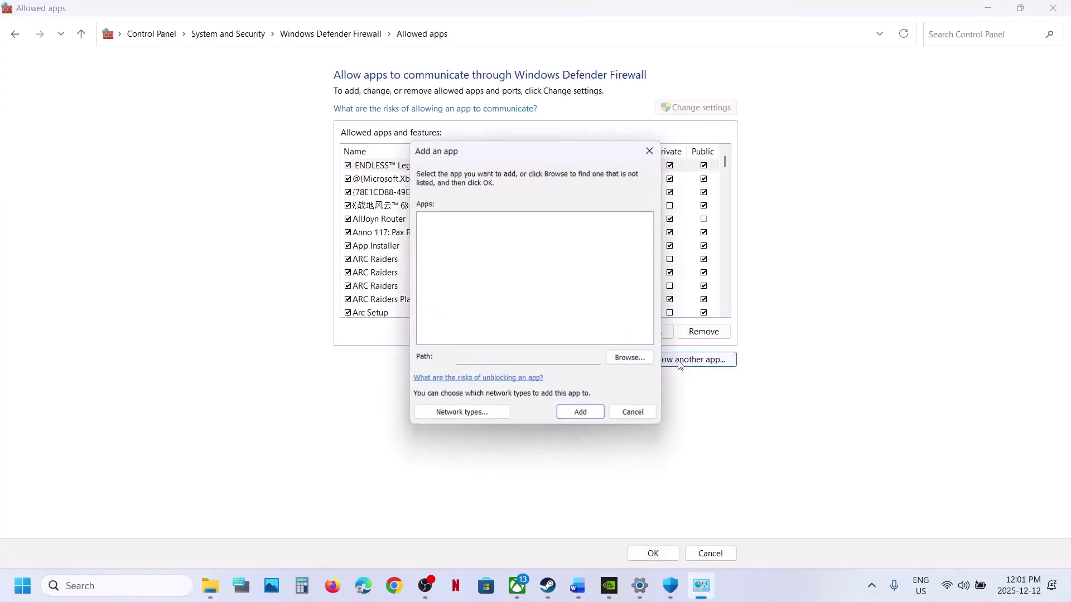
{"action": "left_click", "coordinate": [630, 356]}
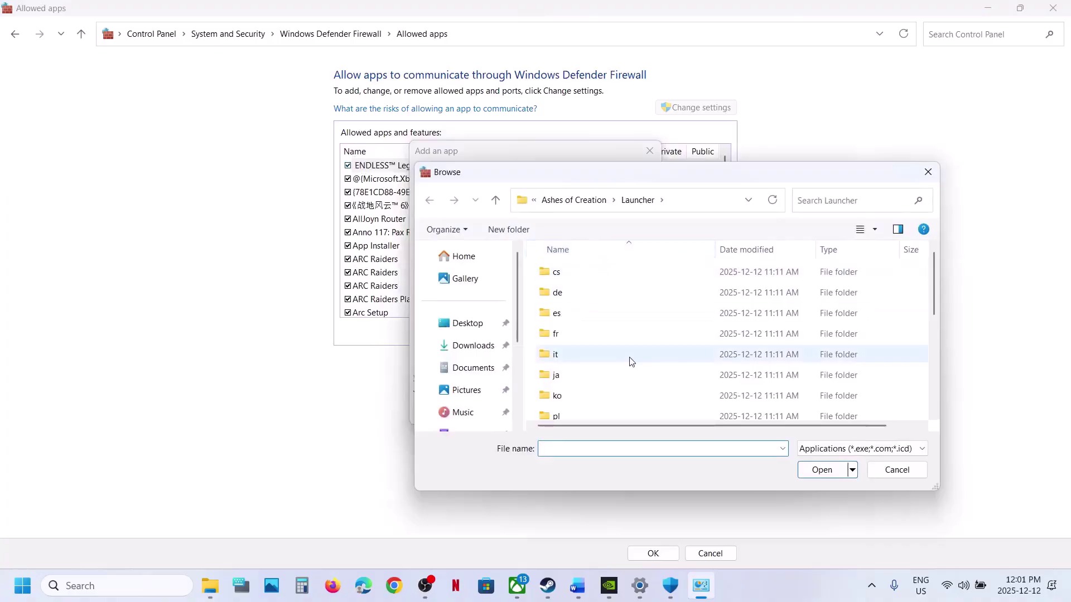
{"action": "scroll", "coordinate": [627, 362], "scroll_direction": "down", "scroll_amount": 4}
{"action": "left_click", "coordinate": [597, 391]}
{"action": "left_click", "coordinate": [825, 468]}
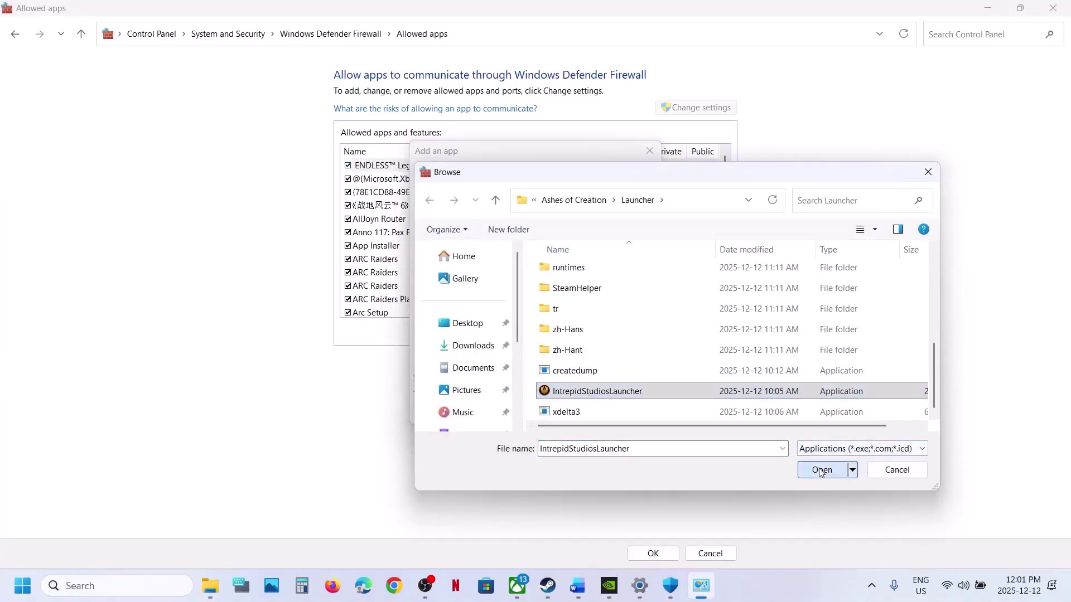
{"action": "left_click", "coordinate": [571, 406]}
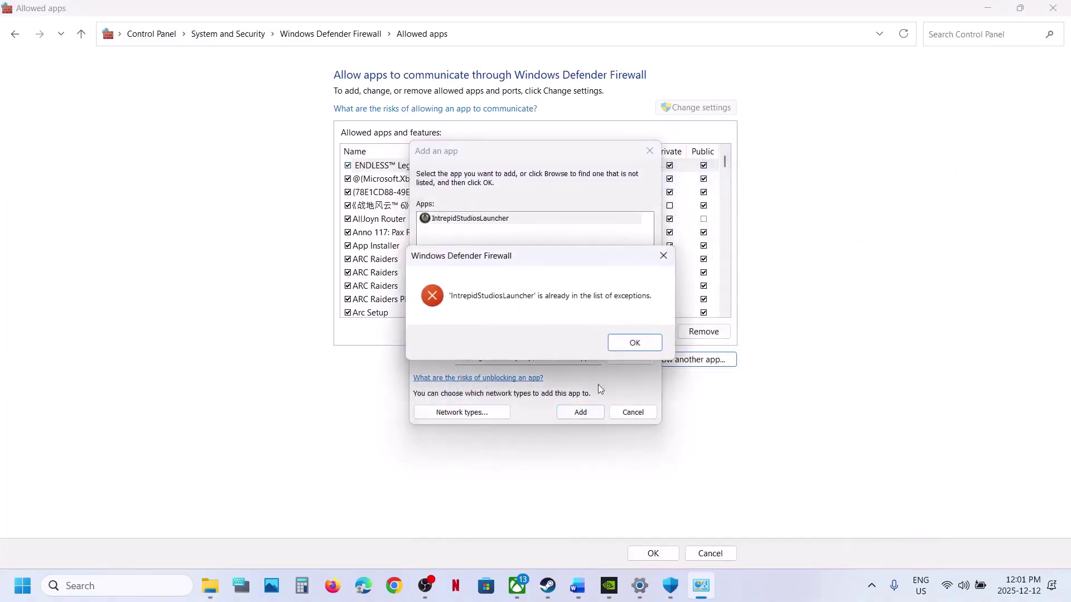
{"action": "left_click", "coordinate": [620, 348]}
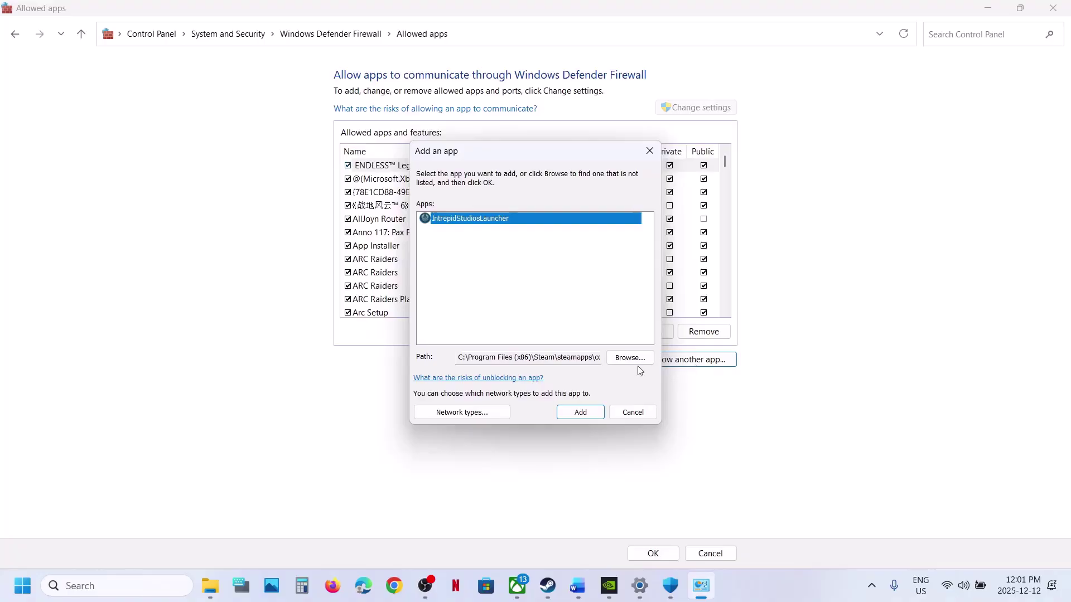
Add AOCClient from the Ashes of Creation Game folder to the firewall's allowed apps
{"action": "left_click", "coordinate": [635, 362]}
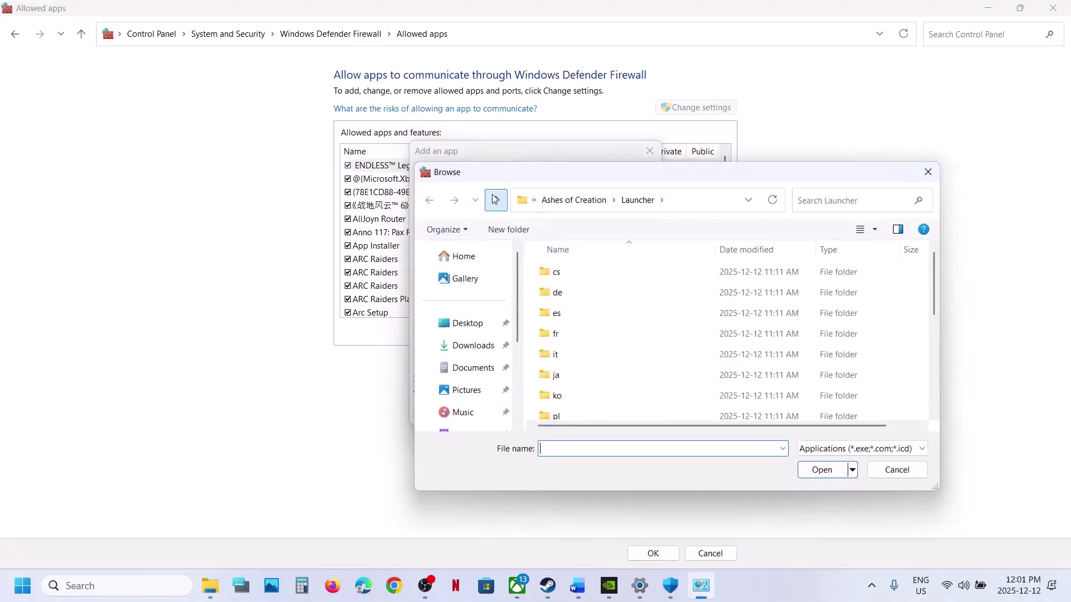
{"action": "left_click", "coordinate": [495, 200]}
{"action": "left_click", "coordinate": [496, 201]}
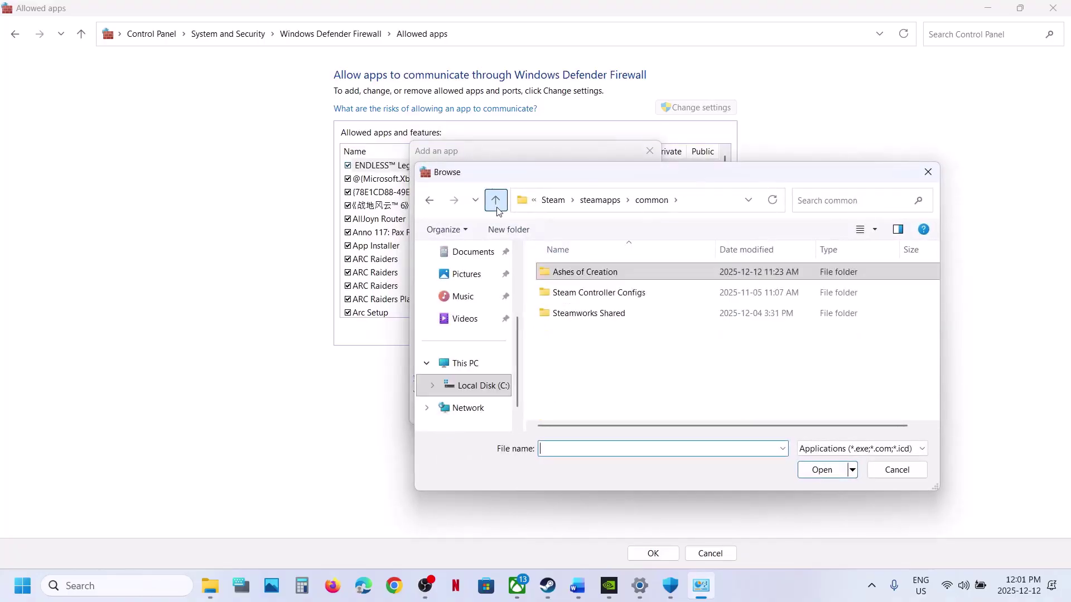
{"action": "left_click", "coordinate": [498, 208]}
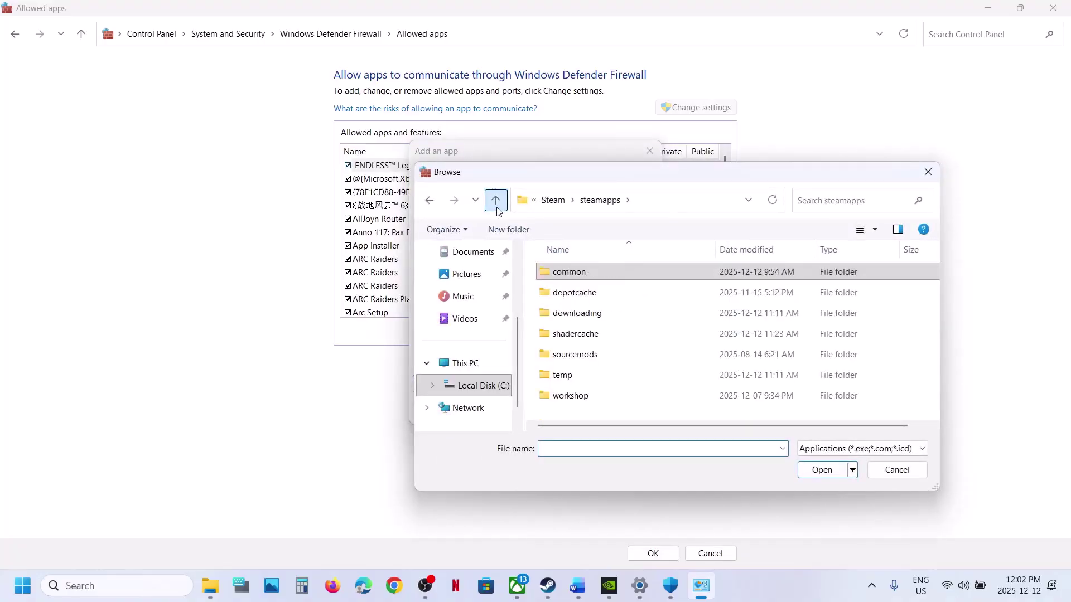
{"action": "double_click", "coordinate": [560, 274]}
{"action": "double_click", "coordinate": [562, 272]}
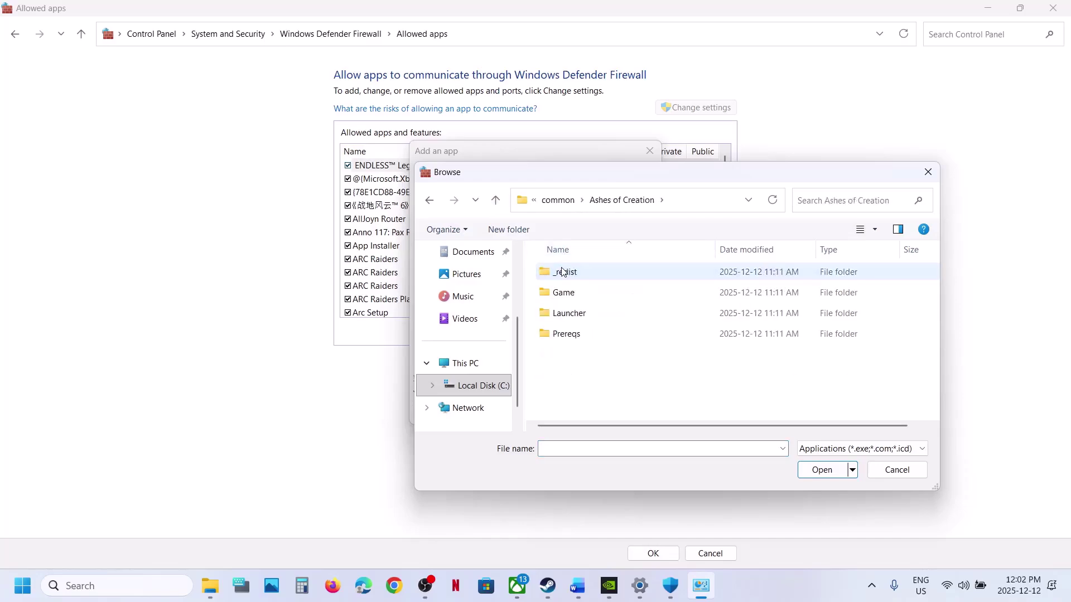
{"action": "double_click", "coordinate": [569, 302]}
{"action": "left_click", "coordinate": [585, 335]}
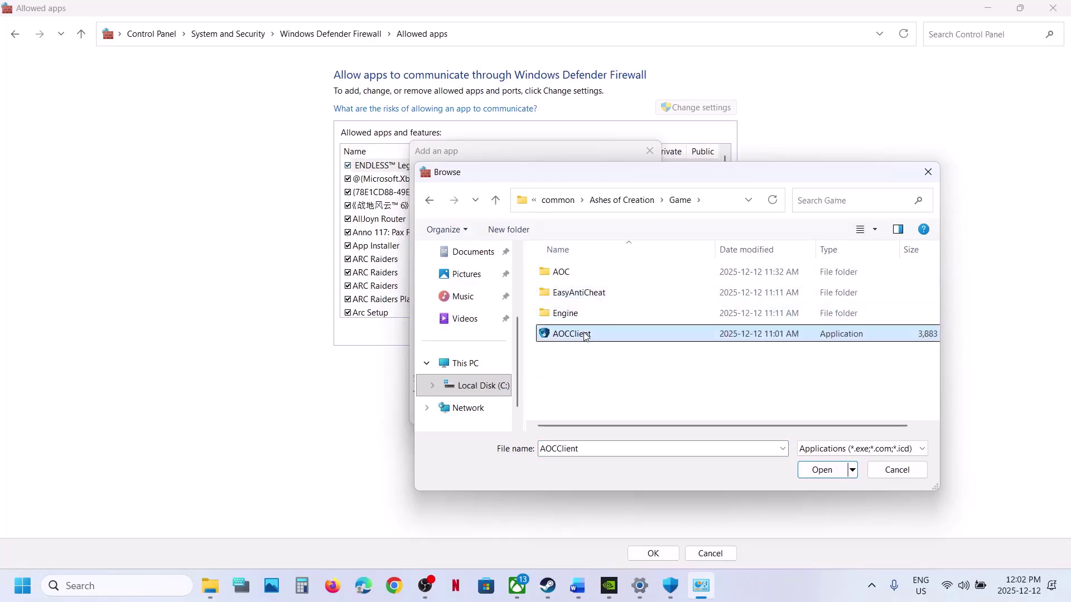
{"action": "left_click", "coordinate": [824, 471]}
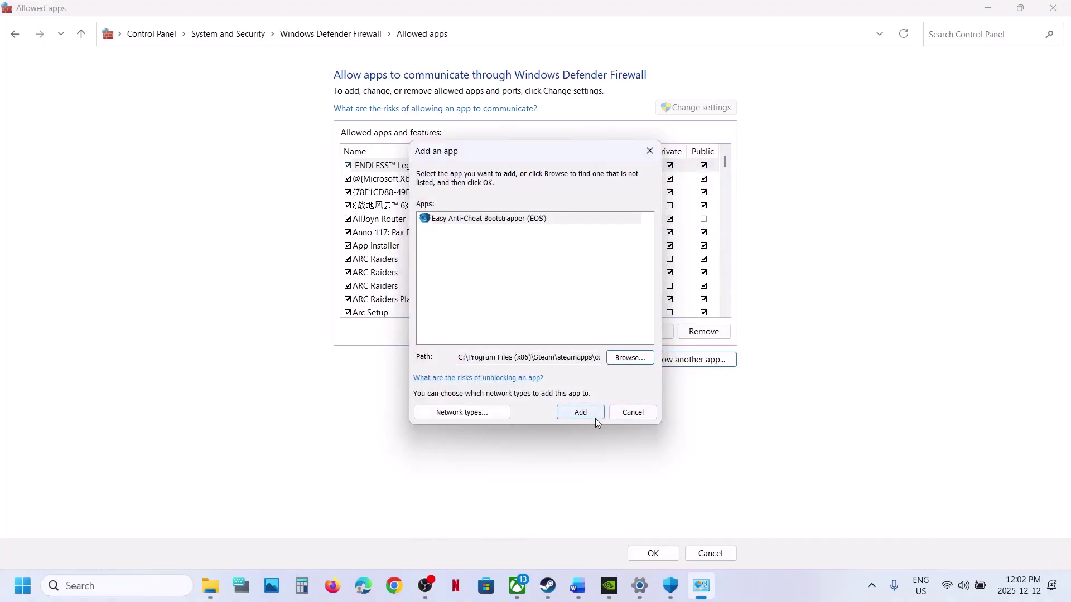
{"action": "left_click", "coordinate": [594, 418]}
Add AOCClient-Win64-Shipping from the game's AOC\Binaries\Win64 folder to the firewall's allowed apps
{"action": "left_click", "coordinate": [689, 362]}
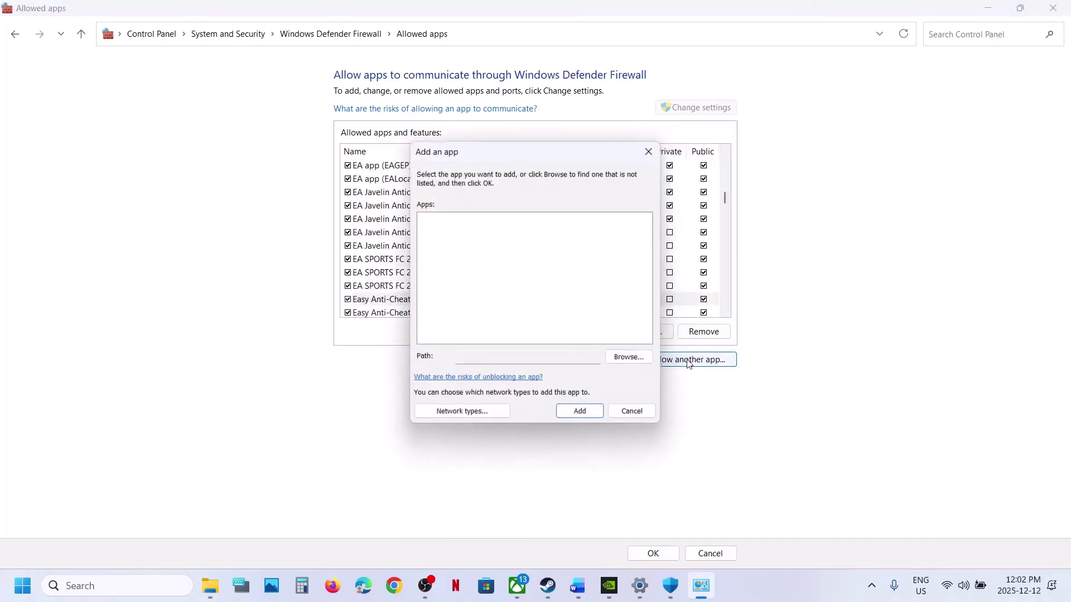
{"action": "left_click", "coordinate": [628, 357]}
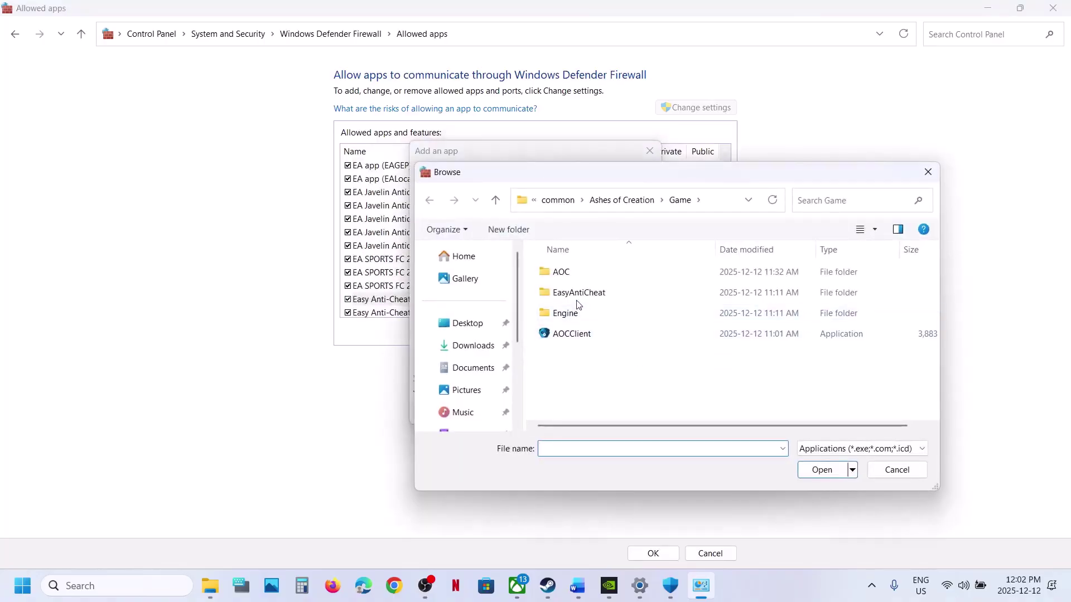
{"action": "double_click", "coordinate": [564, 272]}
{"action": "double_click", "coordinate": [566, 274]}
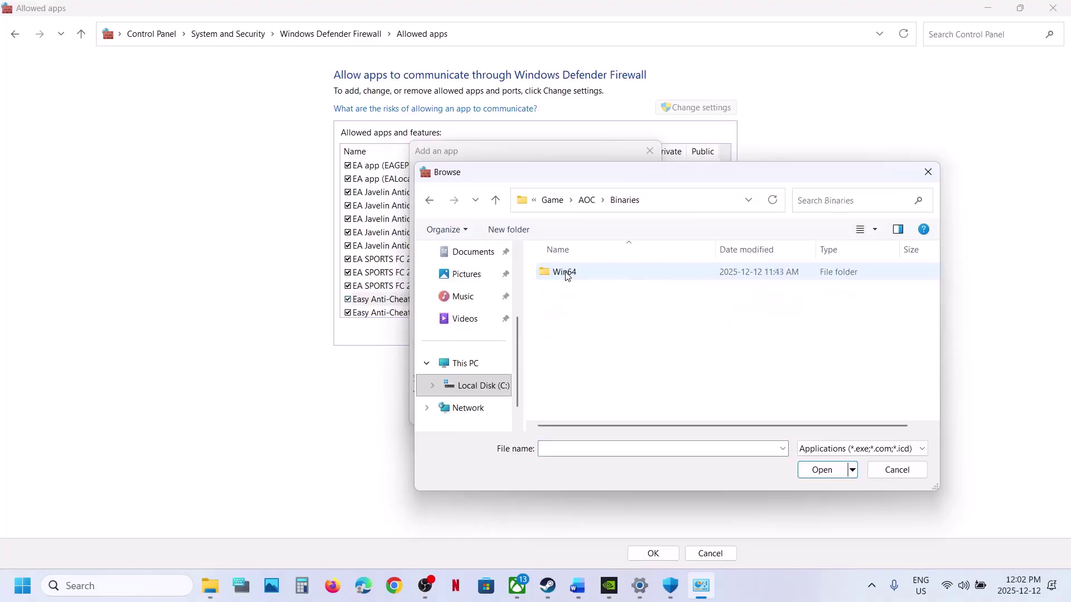
{"action": "double_click", "coordinate": [567, 274]}
{"action": "left_click", "coordinate": [587, 293]}
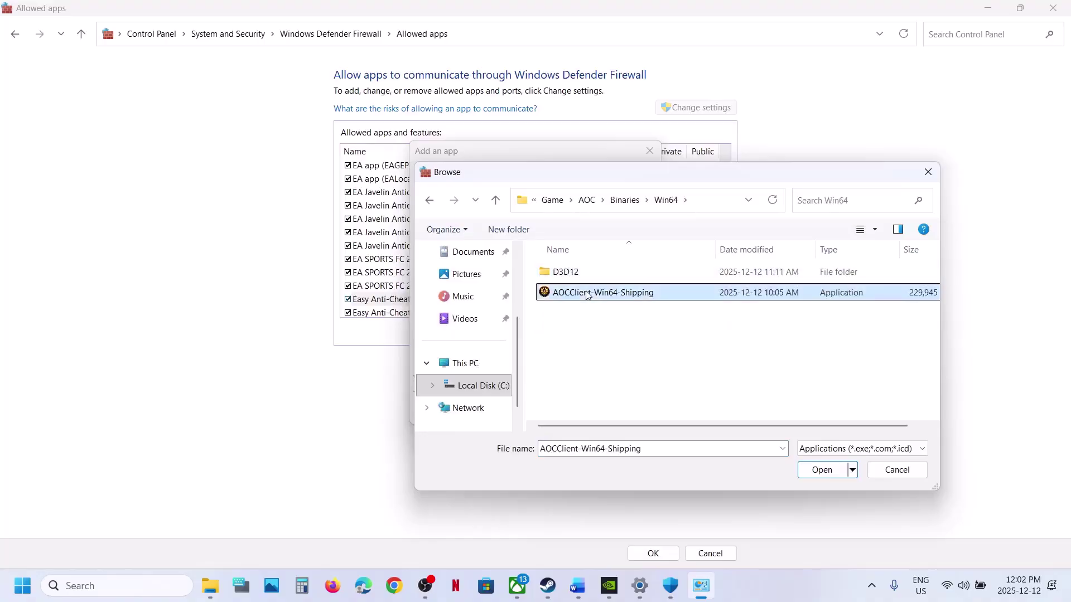
{"action": "left_click", "coordinate": [822, 470]}
{"action": "left_click", "coordinate": [580, 413]}
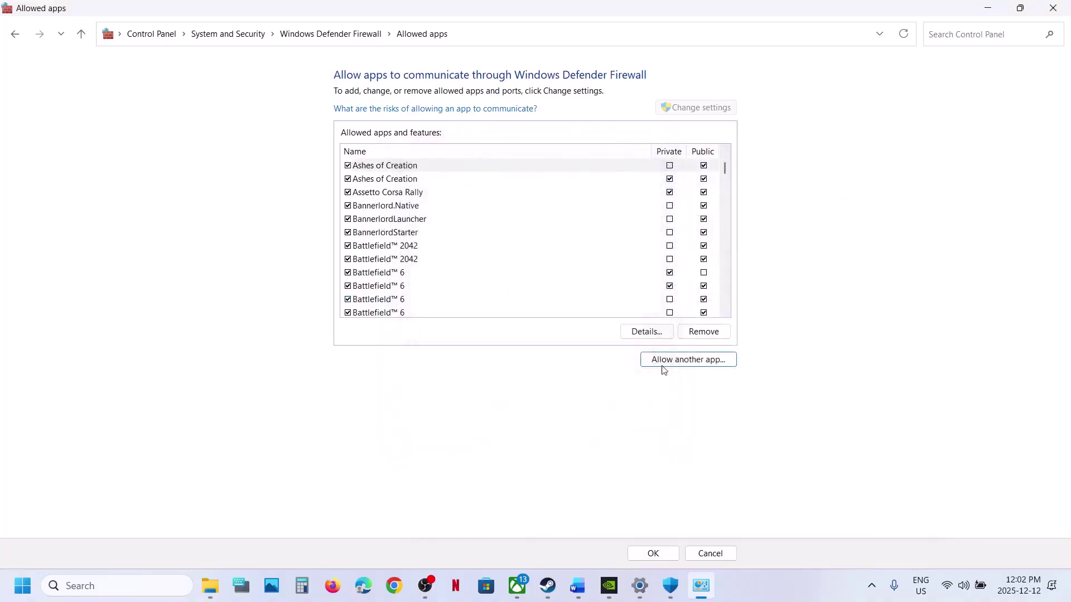
Add EasyAntiCheat_EOS_Setup from the game's EasyAntiCheat folder to the firewall's allowed apps
{"action": "left_click", "coordinate": [692, 360]}
{"action": "left_click", "coordinate": [636, 356]}
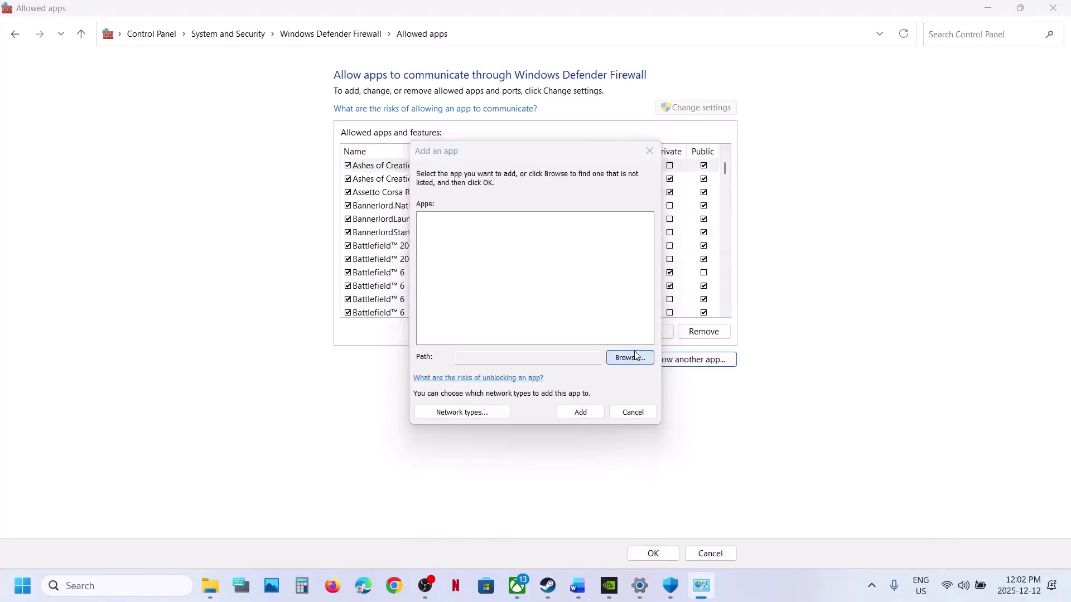
{"action": "left_click", "coordinate": [498, 201]}
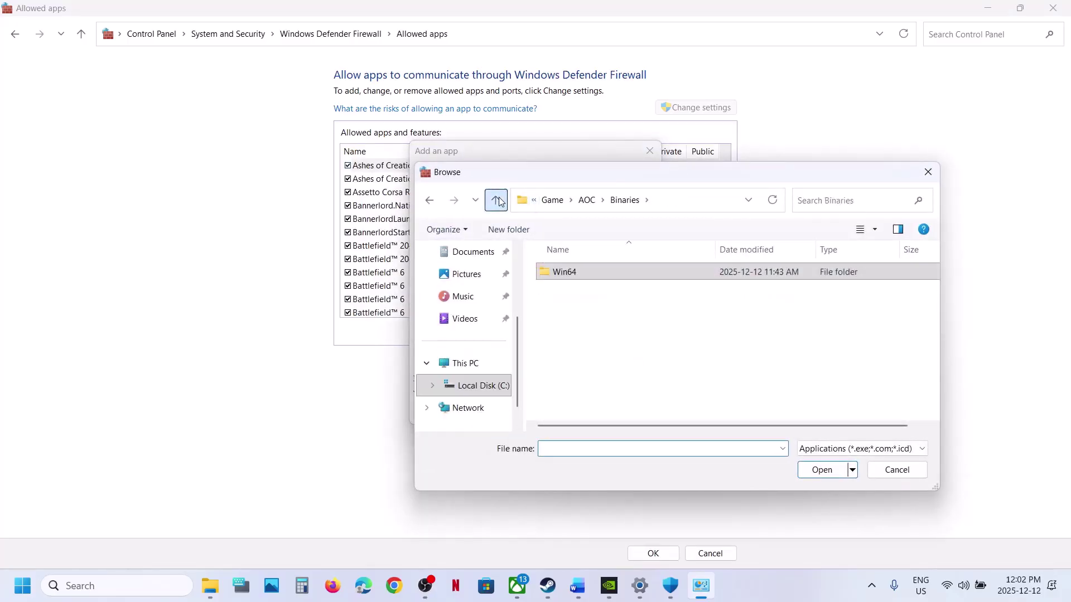
{"action": "left_click", "coordinate": [498, 201]}
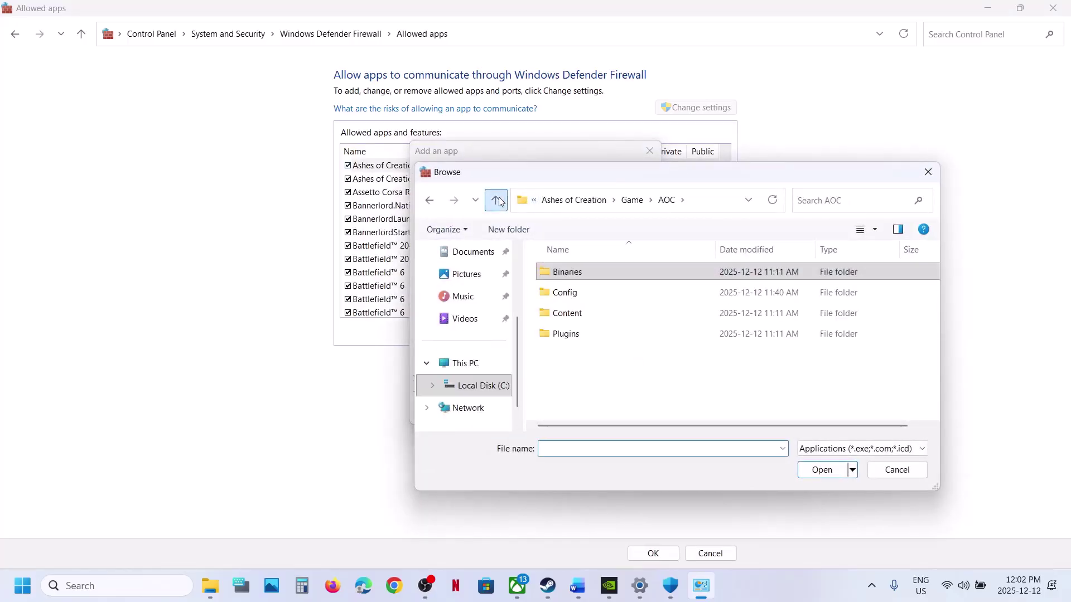
{"action": "left_click", "coordinate": [499, 201]}
{"action": "double_click", "coordinate": [583, 291]}
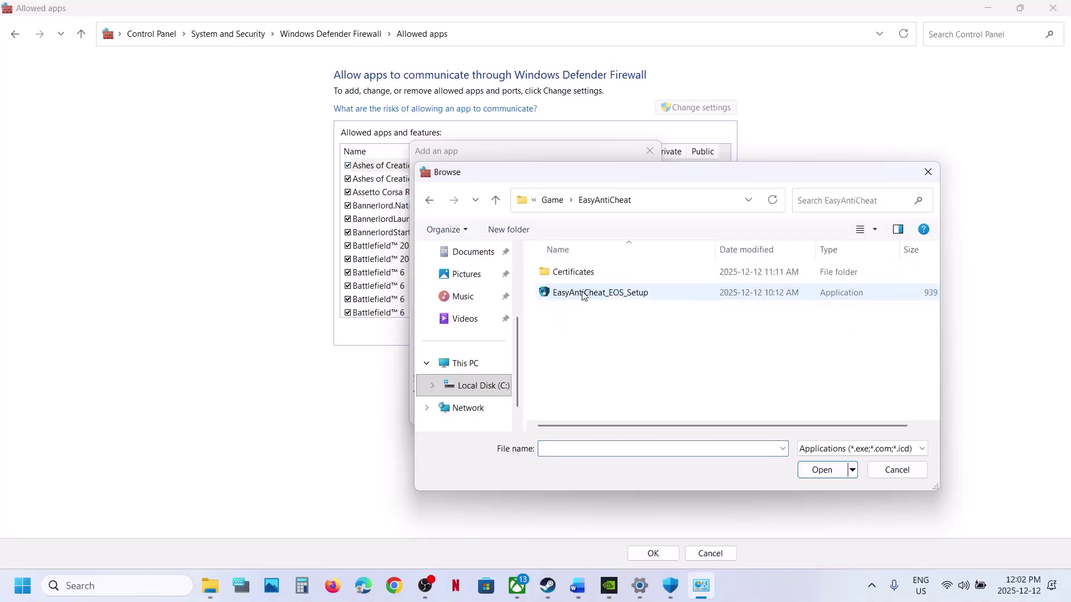
{"action": "double_click", "coordinate": [583, 292]}
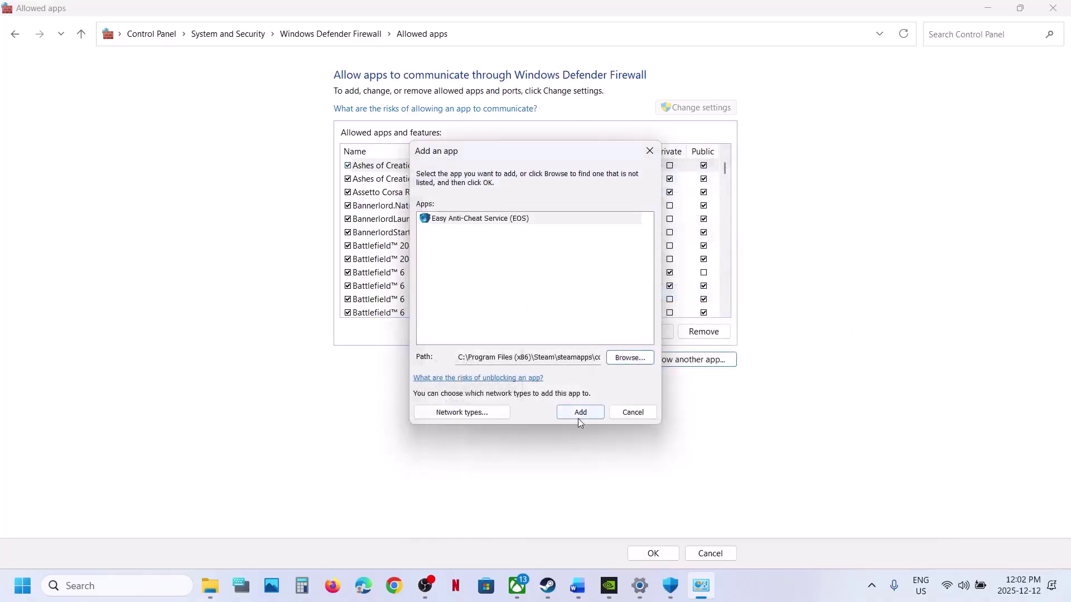
{"action": "left_click", "coordinate": [579, 415]}
Close the Allowed apps, Windows Security and Settings windows, and highlight the third-party antivirus advice in Step 5 of the notes
{"action": "left_click", "coordinate": [1066, 8]}
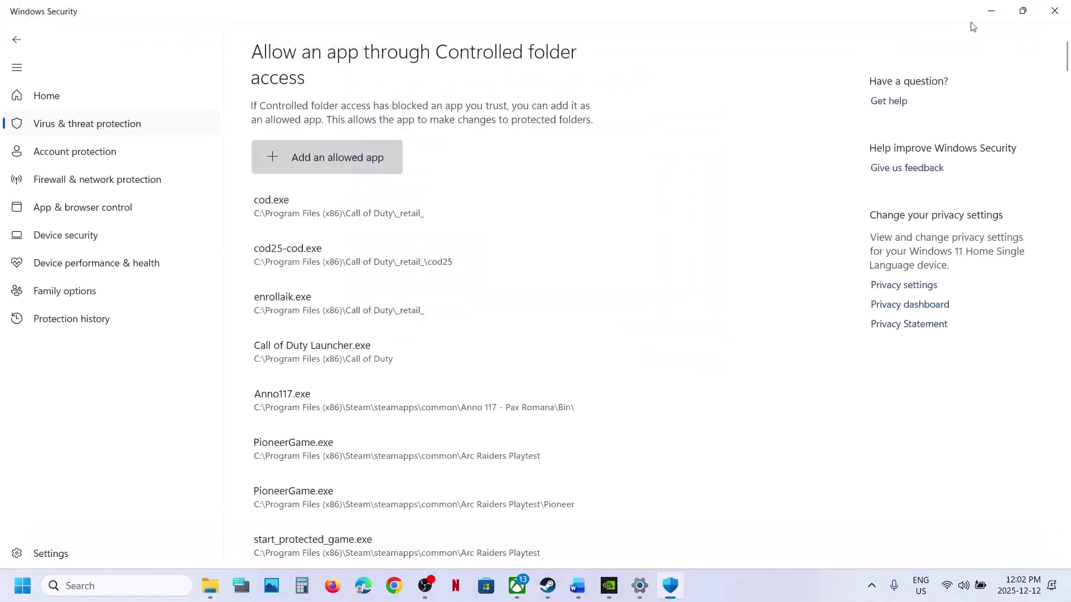
{"action": "left_click", "coordinate": [1060, 17]}
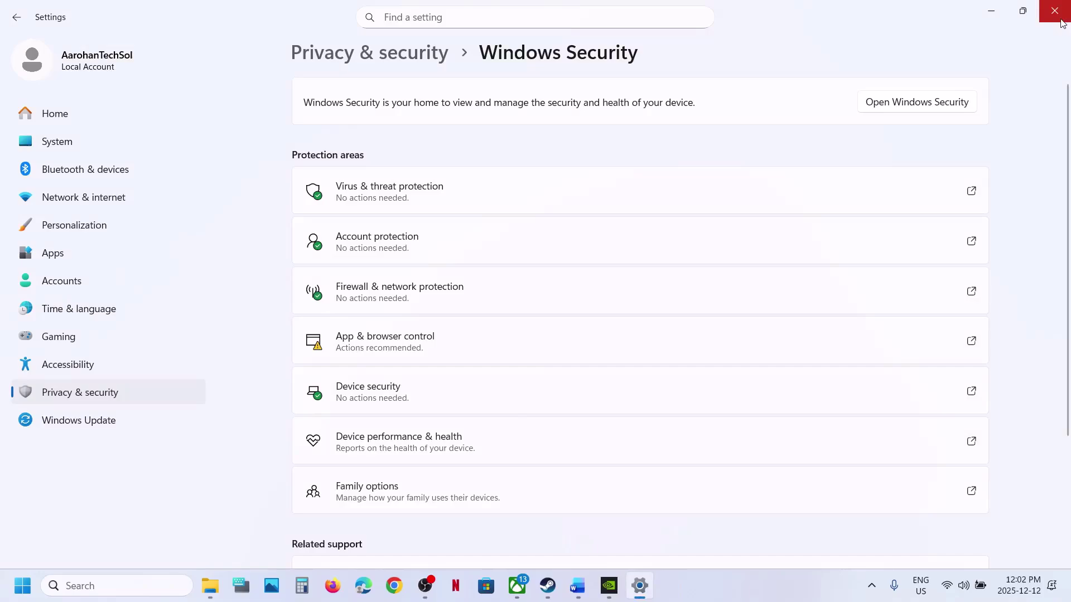
{"action": "left_click", "coordinate": [1062, 20]}
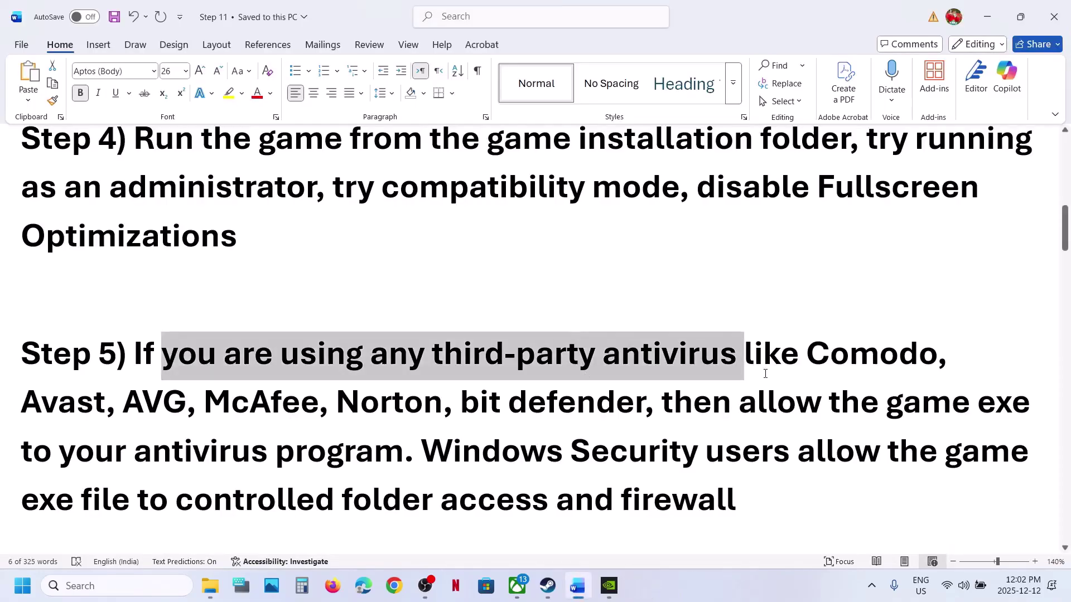
{"action": "left_click_drag", "start_coordinate": [32, 402], "coordinate": [377, 434]}
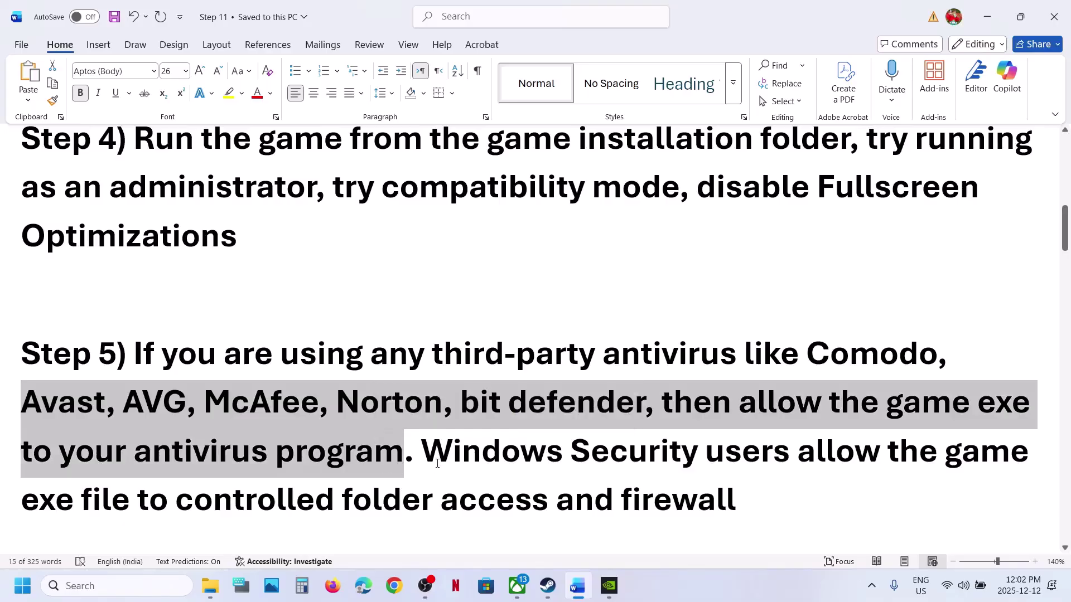
Open the NVIDIA drivers link from Step 6 of the notes and find drivers for the GeForce RTX 3050 Laptop GPU on Windows 11
{"action": "scroll", "coordinate": [438, 463], "scroll_direction": "down", "scroll_amount": 5}
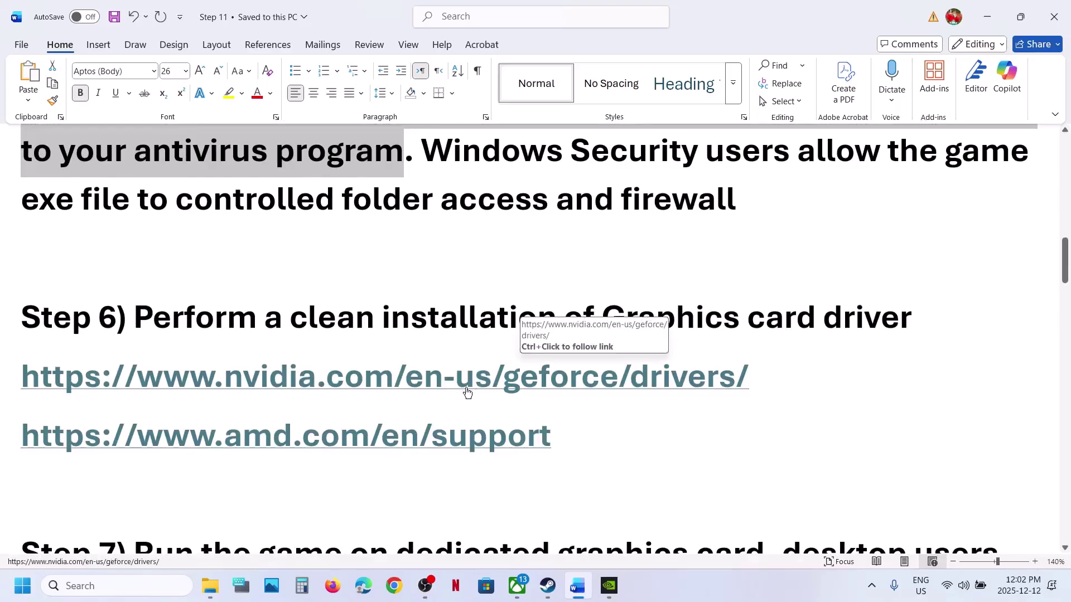
{"action": "left_click", "coordinate": [467, 389], "text": "ctrl"}
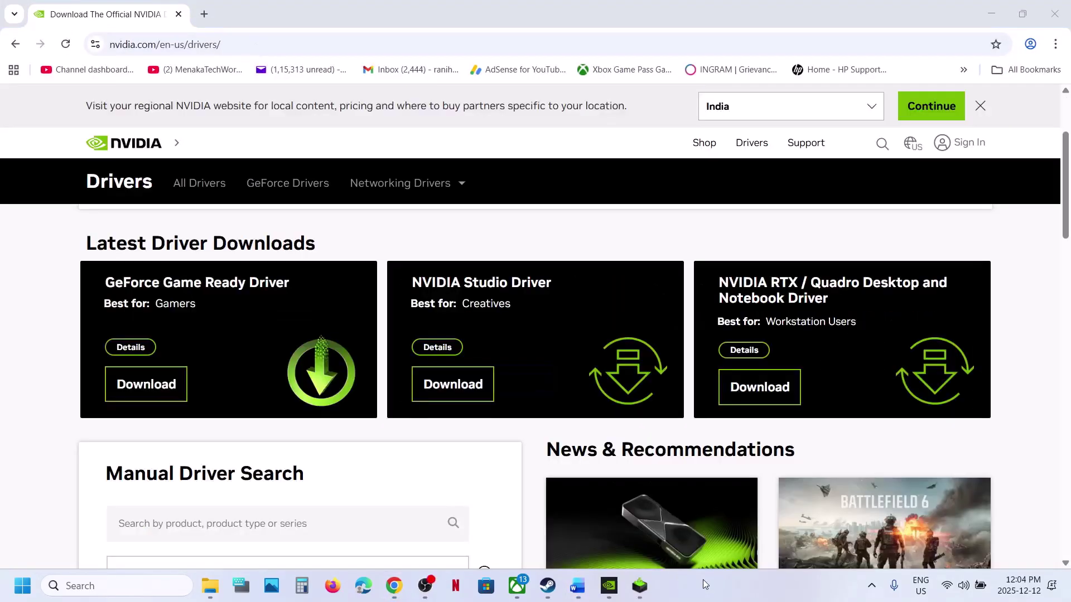
{"action": "scroll", "coordinate": [325, 323], "scroll_direction": "down", "scroll_amount": 6}
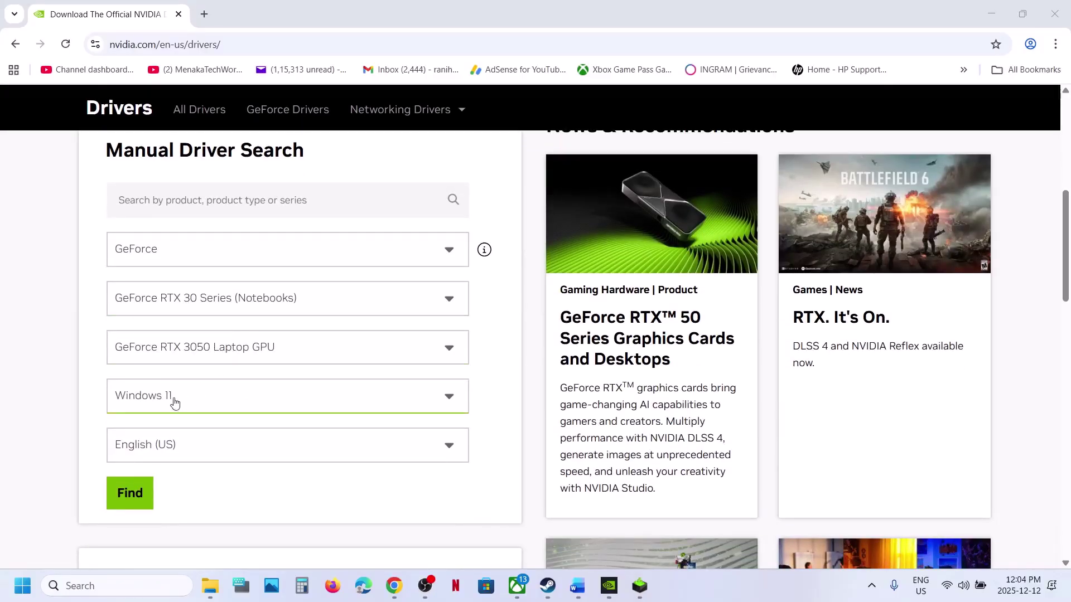
{"action": "left_click", "coordinate": [133, 494]}
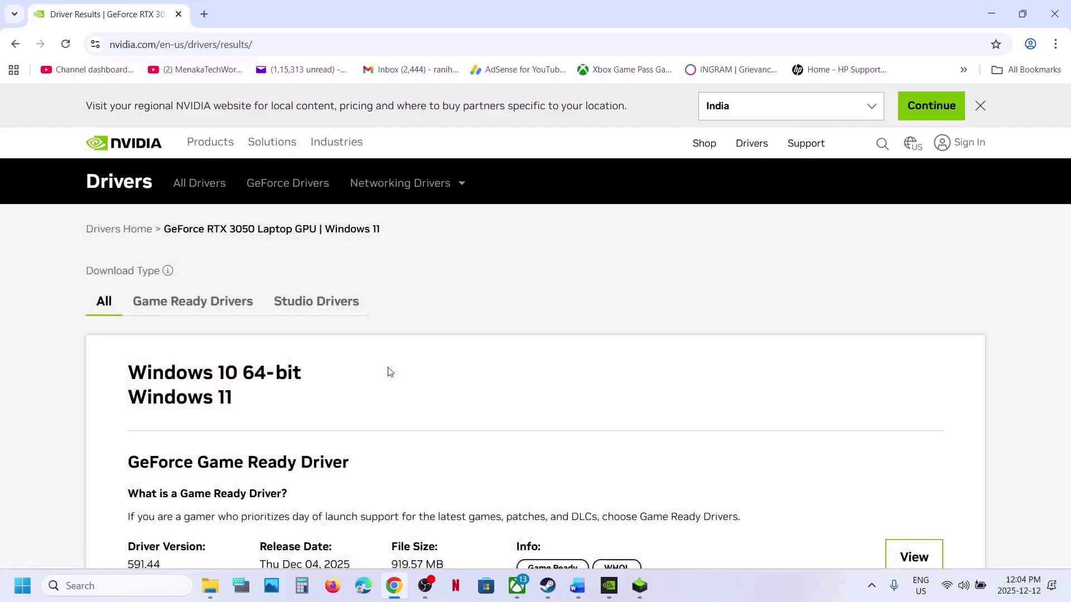
Download GeForce Game Ready Driver 591.44 from its details page and check the download's progress
{"action": "scroll", "coordinate": [389, 372], "scroll_direction": "down", "scroll_amount": 3}
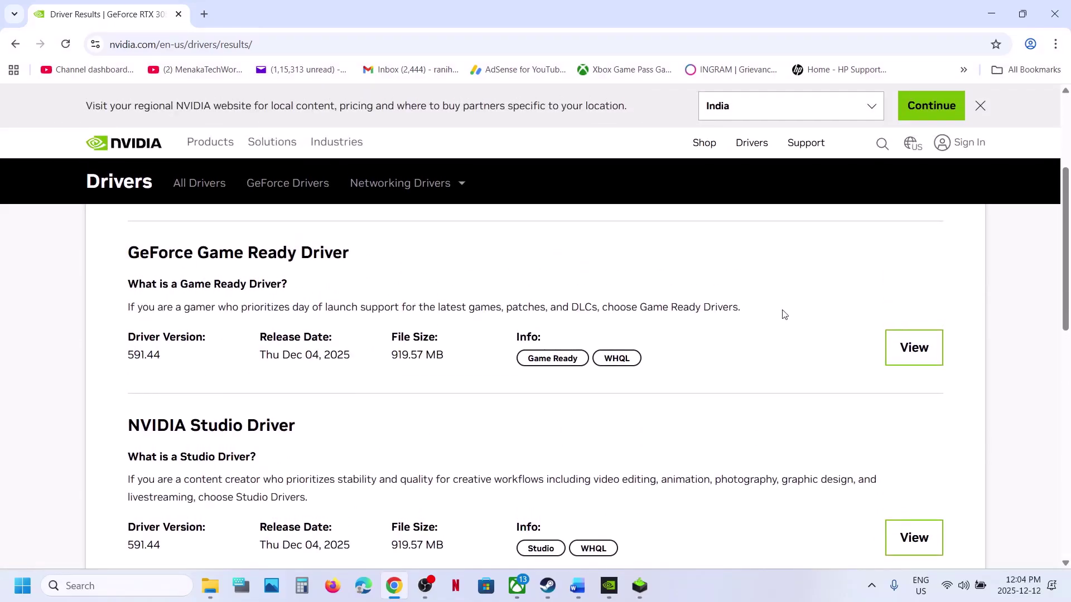
{"action": "left_click", "coordinate": [914, 348]}
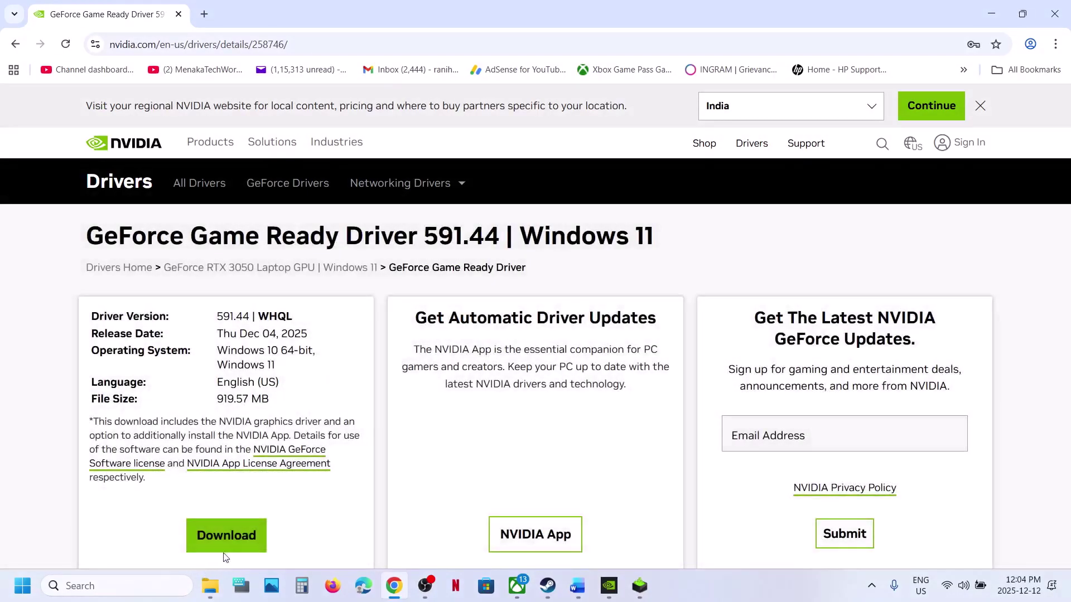
{"action": "left_click", "coordinate": [219, 549]}
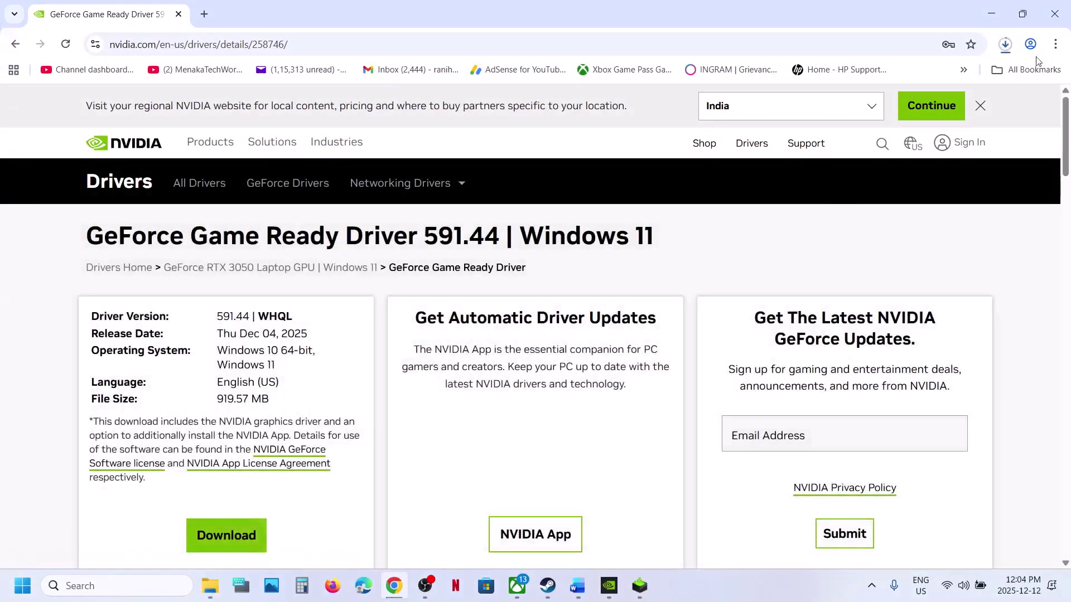
{"action": "left_click", "coordinate": [1011, 48]}
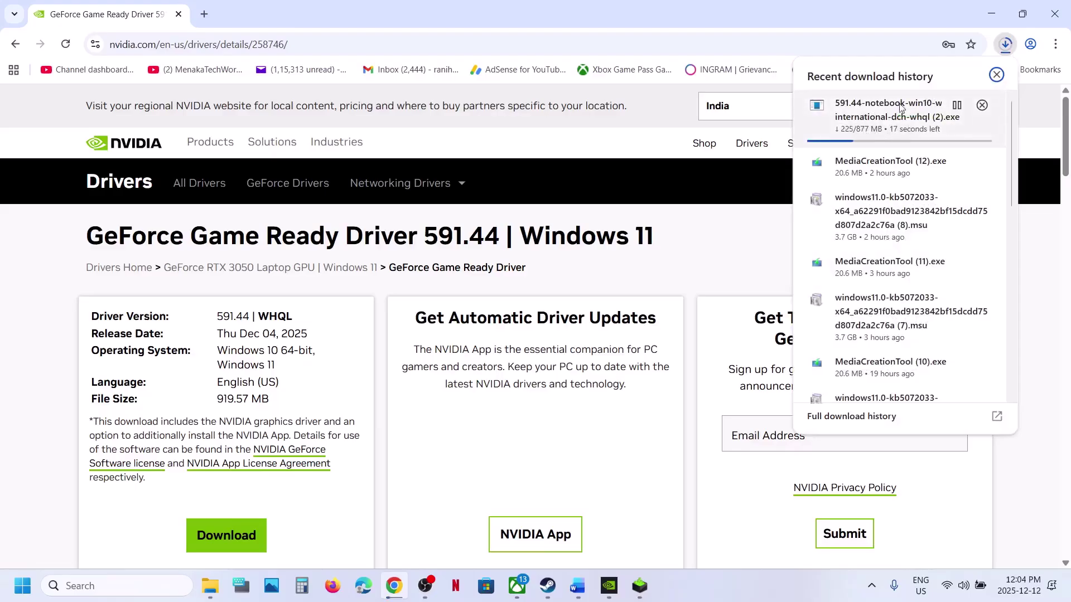
{"action": "left_click", "coordinate": [733, 245]}
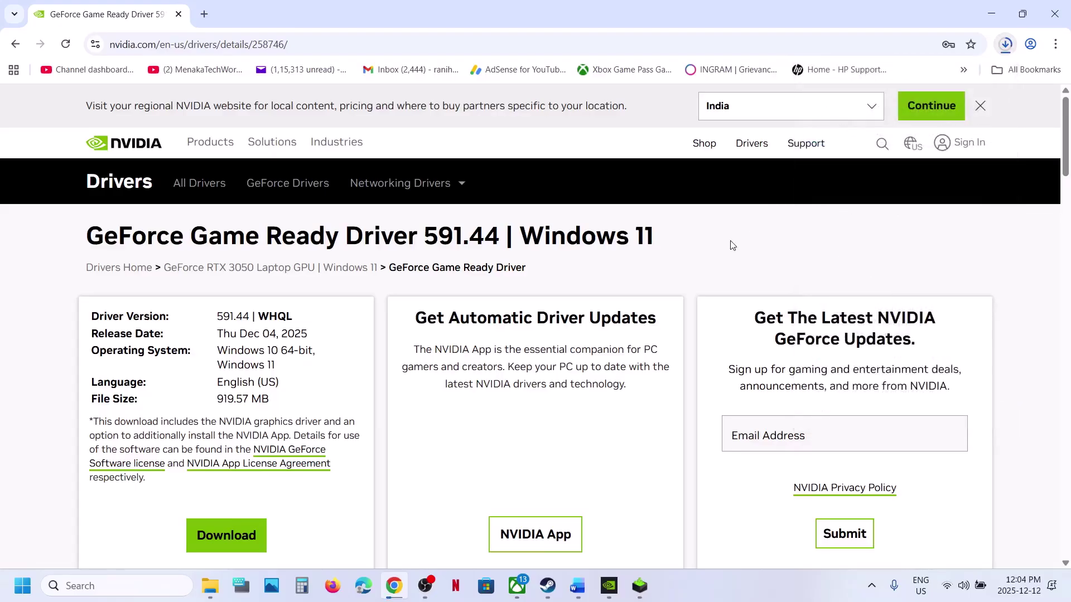
Switch to the NVIDIA Installer, accept the license and choose a Custom (Advanced) installation with the clean installation option
{"action": "left_click", "coordinate": [639, 581]}
{"action": "left_click", "coordinate": [591, 423]}
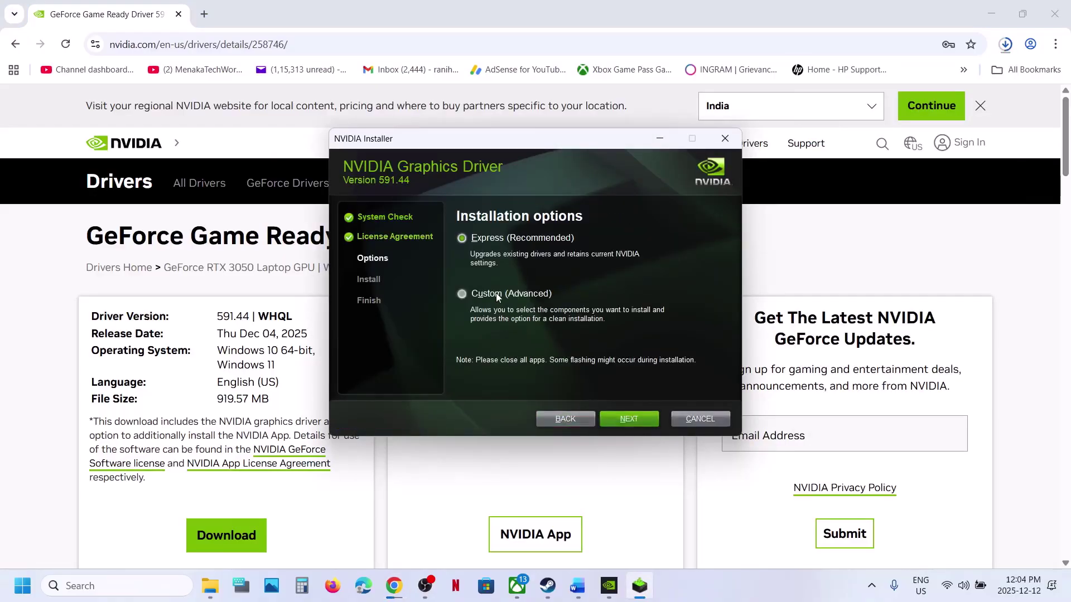
{"action": "left_click", "coordinate": [496, 296]}
{"action": "left_click", "coordinate": [617, 420]}
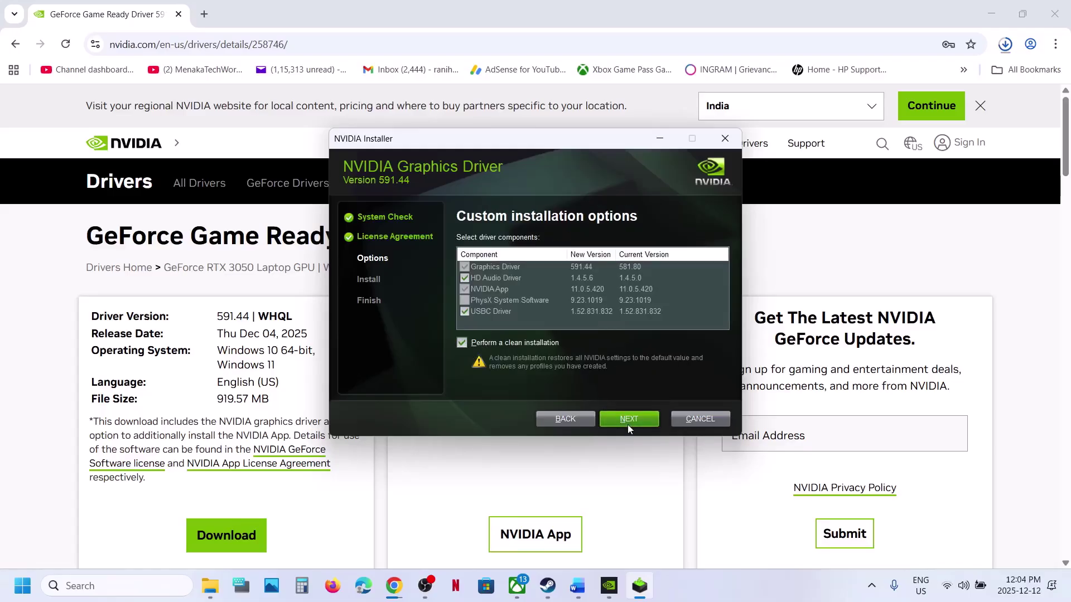
Return to the browser window and display the Start menu's power options
{"action": "left_click", "coordinate": [411, 500]}
{"action": "left_click", "coordinate": [23, 586]}
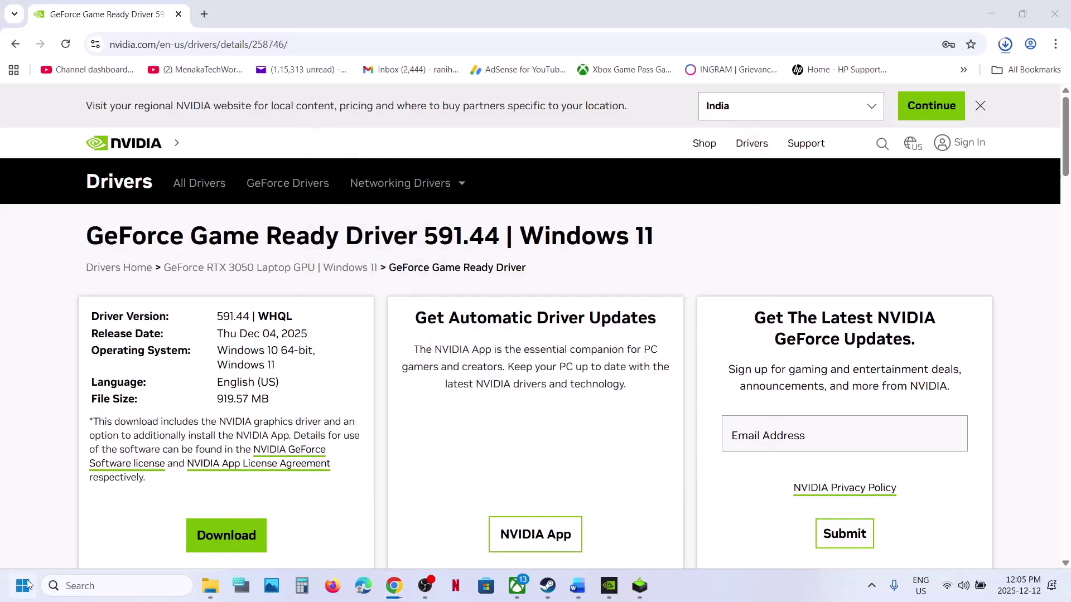
{"action": "left_click", "coordinate": [401, 538]}
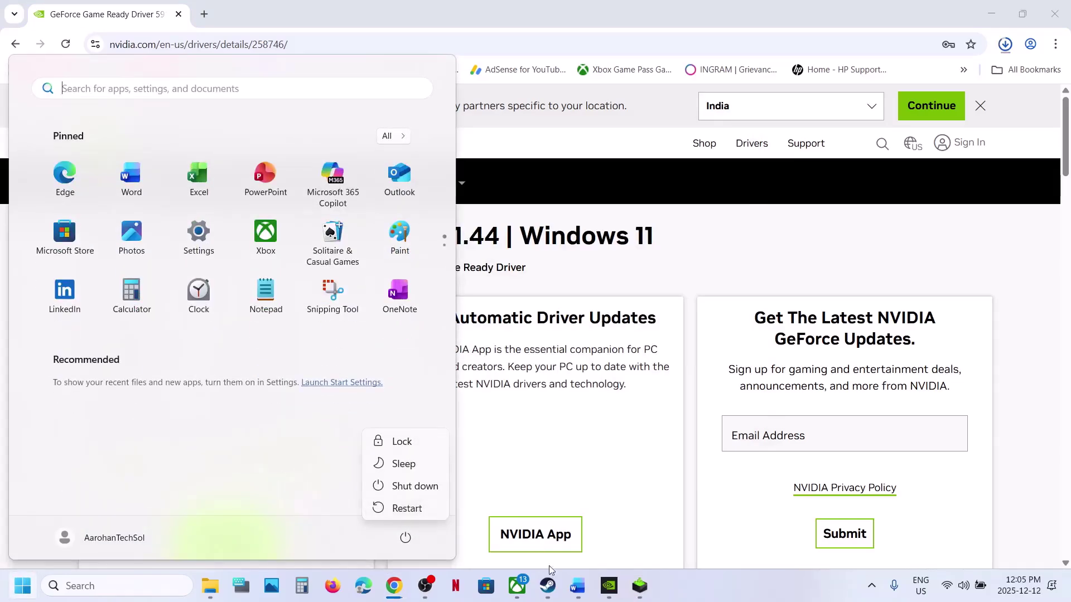
Switch back to the Word notes and open the AMD support link under Step 6
{"action": "left_click", "coordinate": [578, 586]}
{"action": "scroll", "coordinate": [342, 383], "scroll_direction": "down", "scroll_amount": 1}
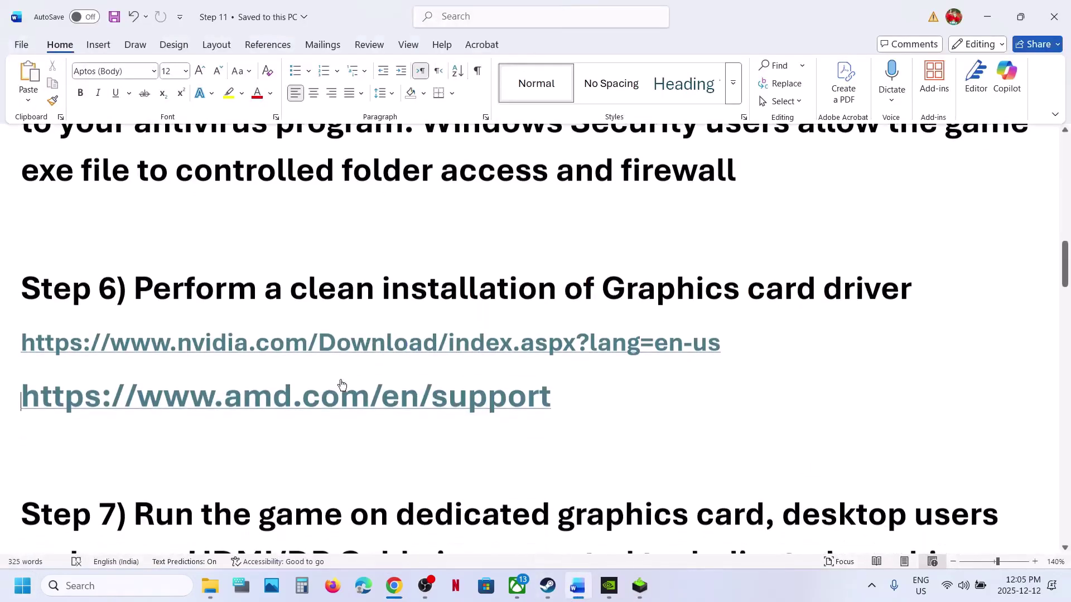
{"action": "left_click", "coordinate": [325, 399], "text": "ctrl"}
Look up AMD drivers by product, choosing Graphics, Radeon RX, Radeon RX 9000 Series and AMD Radeon RX 9070 XT
{"action": "scroll", "coordinate": [275, 459], "scroll_direction": "down", "scroll_amount": 1}
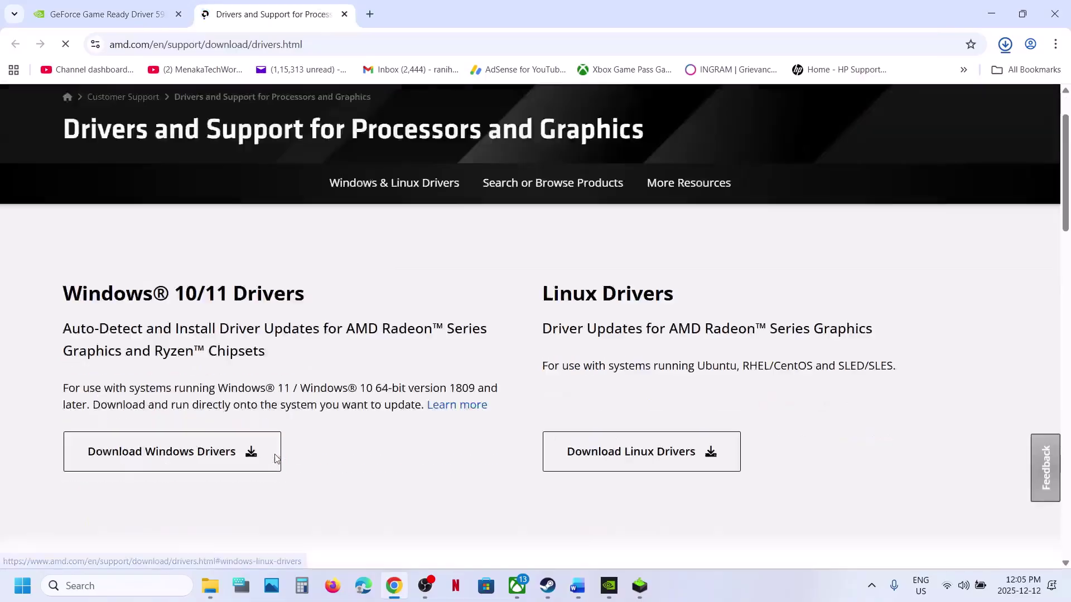
{"action": "scroll", "coordinate": [199, 419], "scroll_direction": "down", "scroll_amount": 5}
{"action": "left_click", "coordinate": [129, 411]}
{"action": "scroll", "coordinate": [130, 413], "scroll_direction": "down", "scroll_amount": 1}
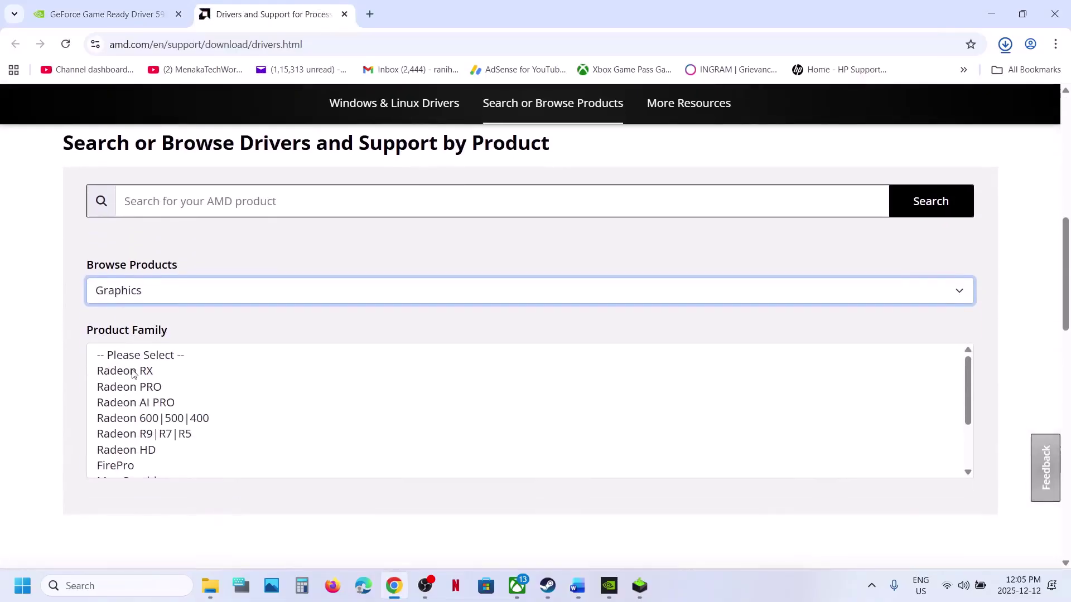
{"action": "left_click", "coordinate": [133, 372]}
{"action": "scroll", "coordinate": [132, 372], "scroll_direction": "down", "scroll_amount": 1}
{"action": "left_click", "coordinate": [134, 368]}
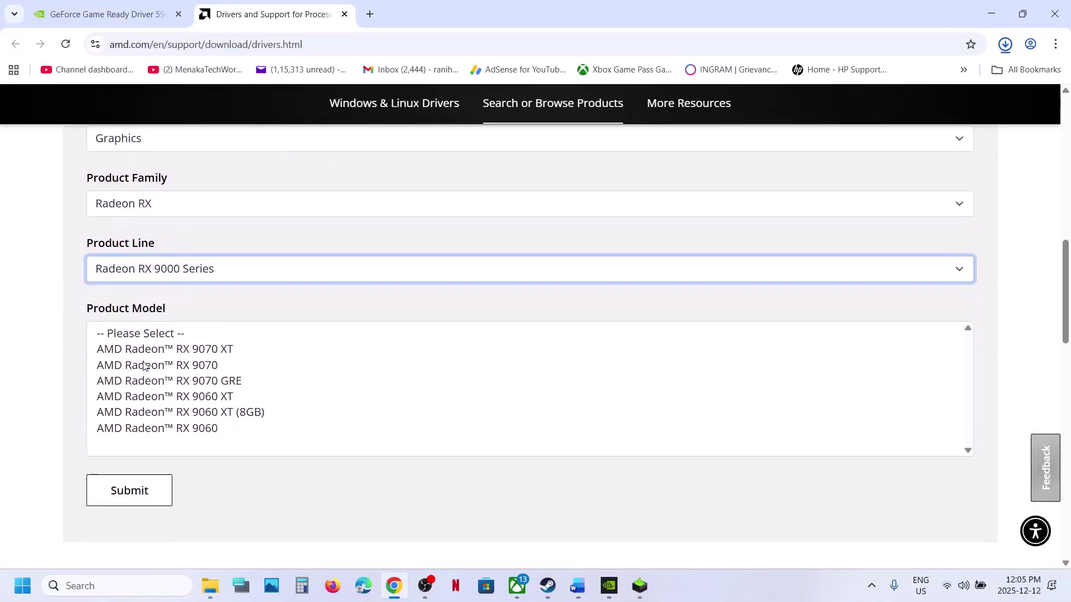
{"action": "scroll", "coordinate": [168, 346], "scroll_direction": "down", "scroll_amount": 1}
{"action": "left_click", "coordinate": [172, 333]}
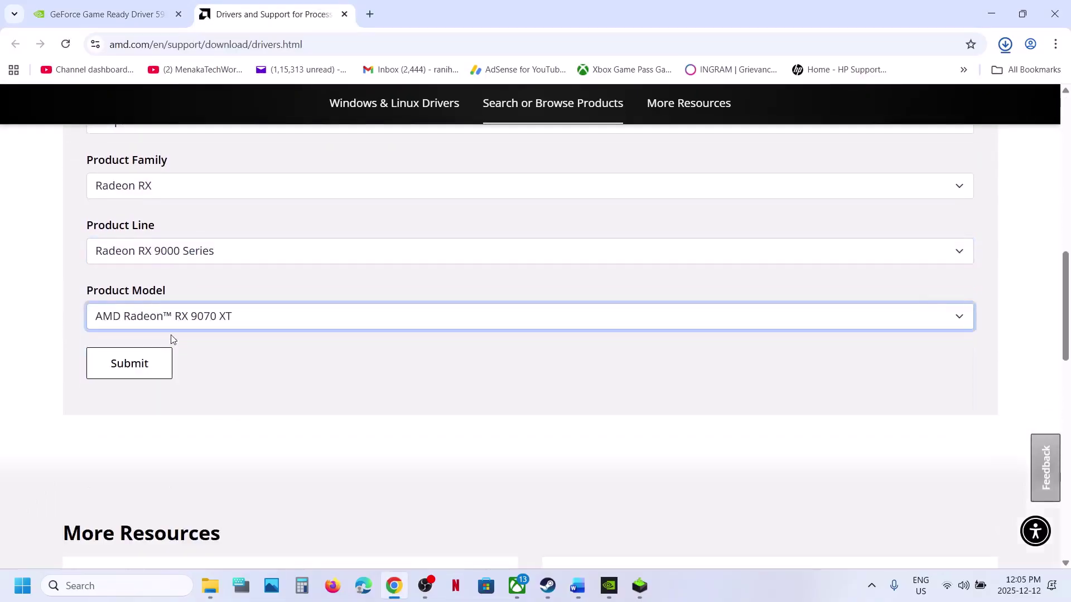
{"action": "left_click", "coordinate": [129, 365]}
Expand the Windows 11 - 64-Bit Edition drivers and highlight the revision number of AMD Software: Adrenalin Edition
{"action": "scroll", "coordinate": [236, 359], "scroll_direction": "down", "scroll_amount": 1}
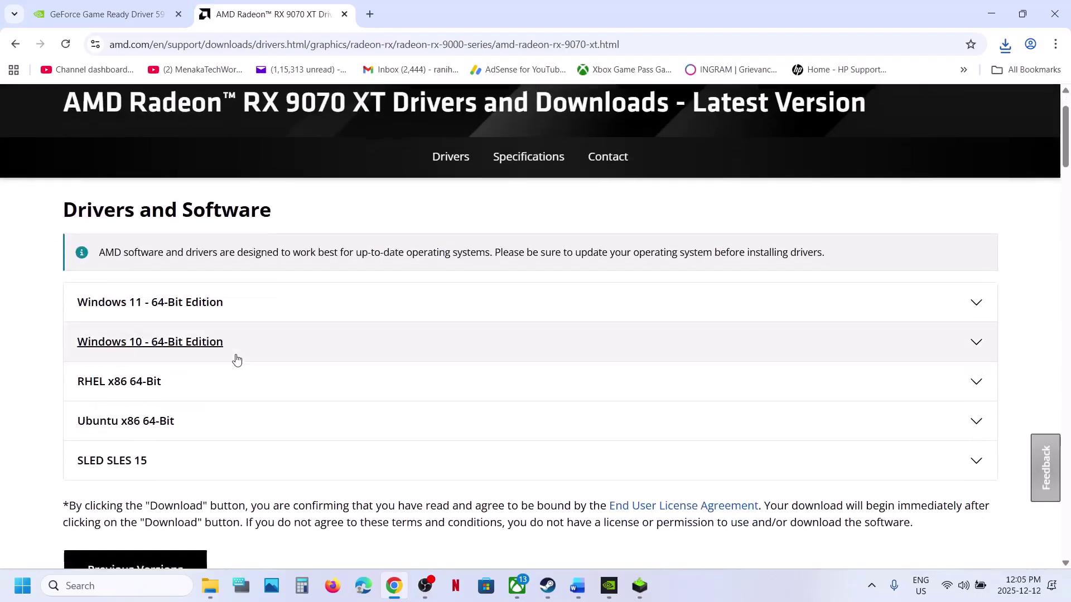
{"action": "left_click", "coordinate": [162, 299]}
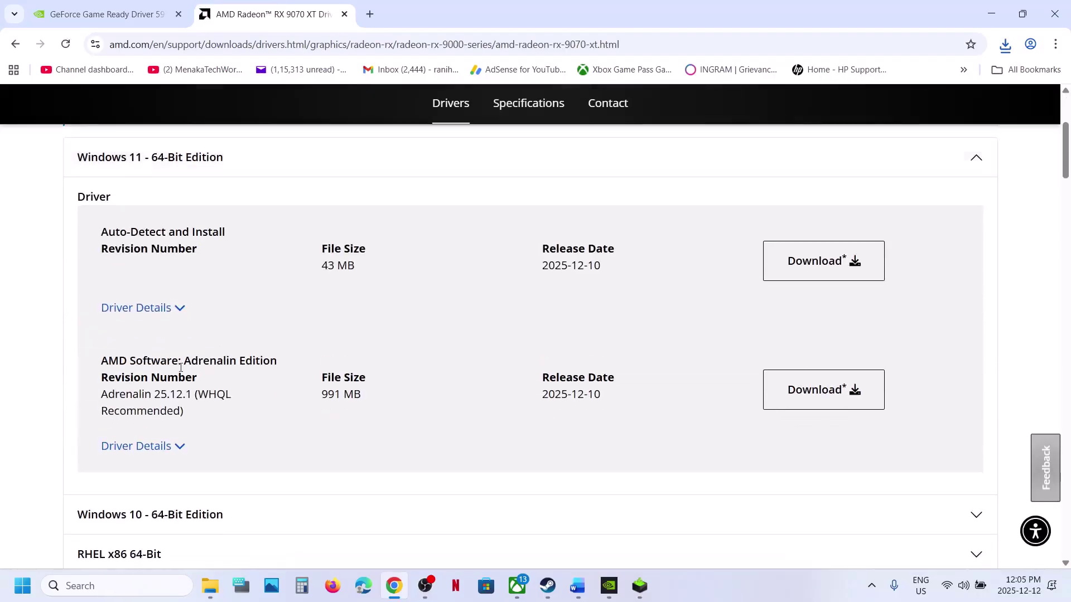
{"action": "left_click_drag", "start_coordinate": [151, 394], "coordinate": [249, 396]}
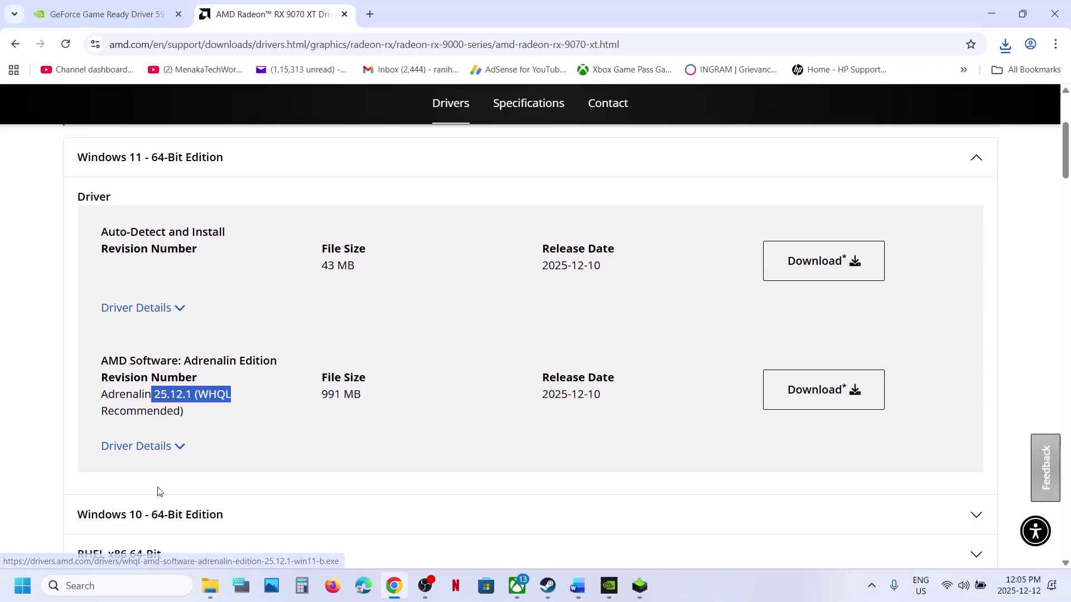
Display the Start menu's power options and return to the Word notes
{"action": "left_click", "coordinate": [23, 586]}
{"action": "left_click", "coordinate": [407, 539]}
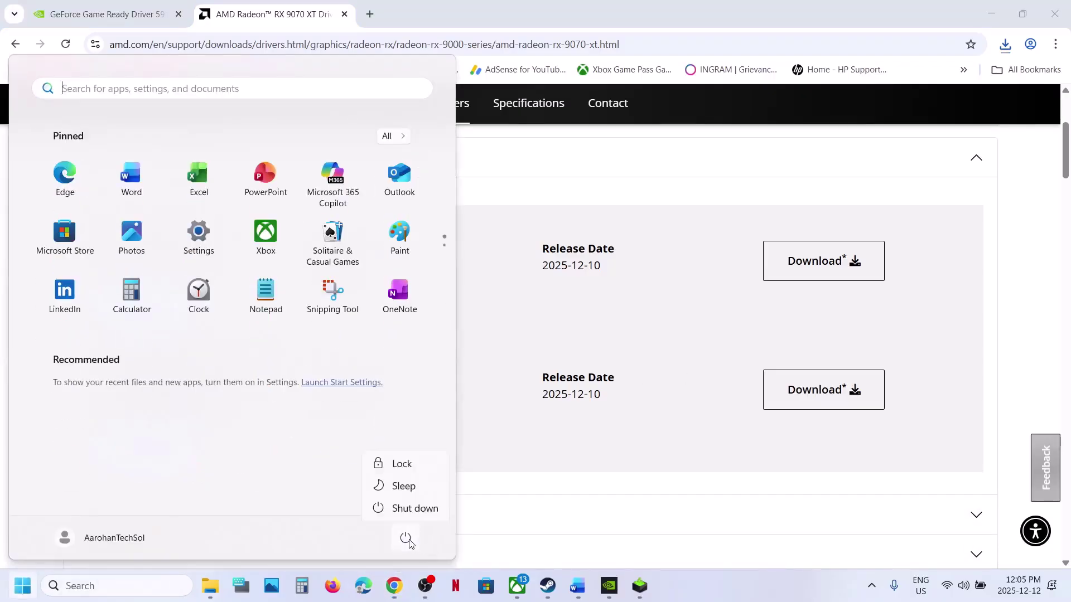
{"action": "left_click", "coordinate": [577, 587]}
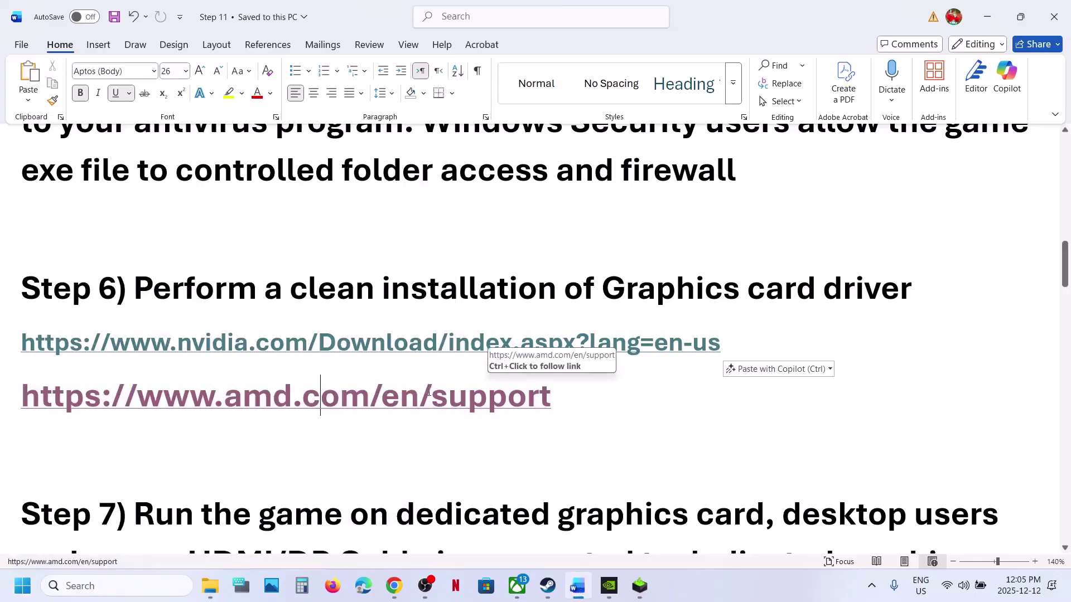
Copy the word "graphics" from Step 7 of the notes and use it in Windows search to open Graphics settings
{"action": "scroll", "coordinate": [474, 373], "scroll_direction": "down", "scroll_amount": 3}
{"action": "double_click", "coordinate": [591, 362]}
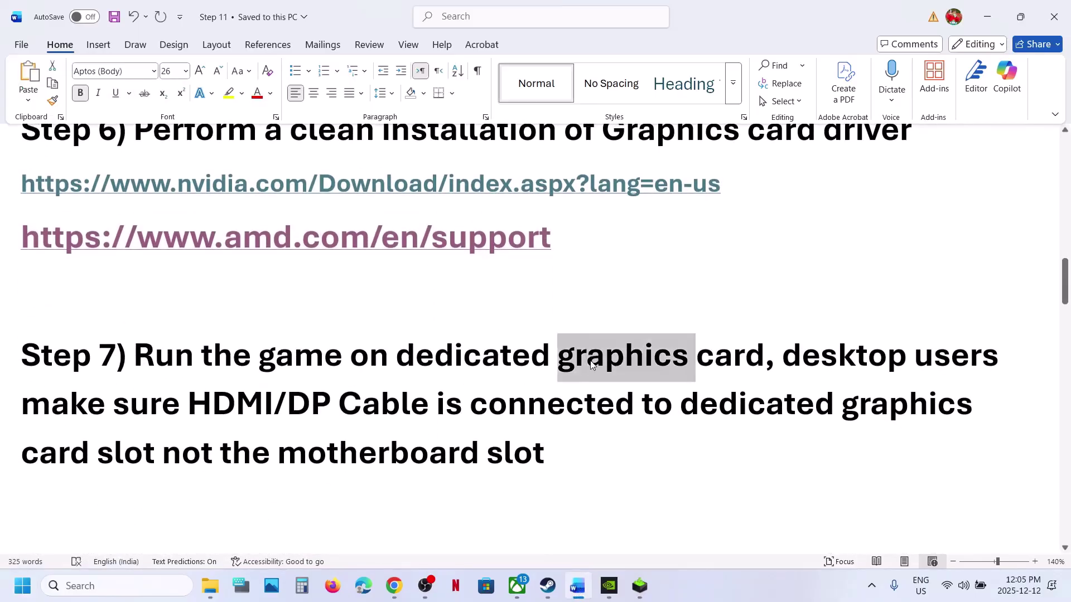
{"action": "key", "text": "ctrl+c"}
{"action": "left_click", "coordinate": [121, 586]}
{"action": "key", "text": "ctrl+v"}
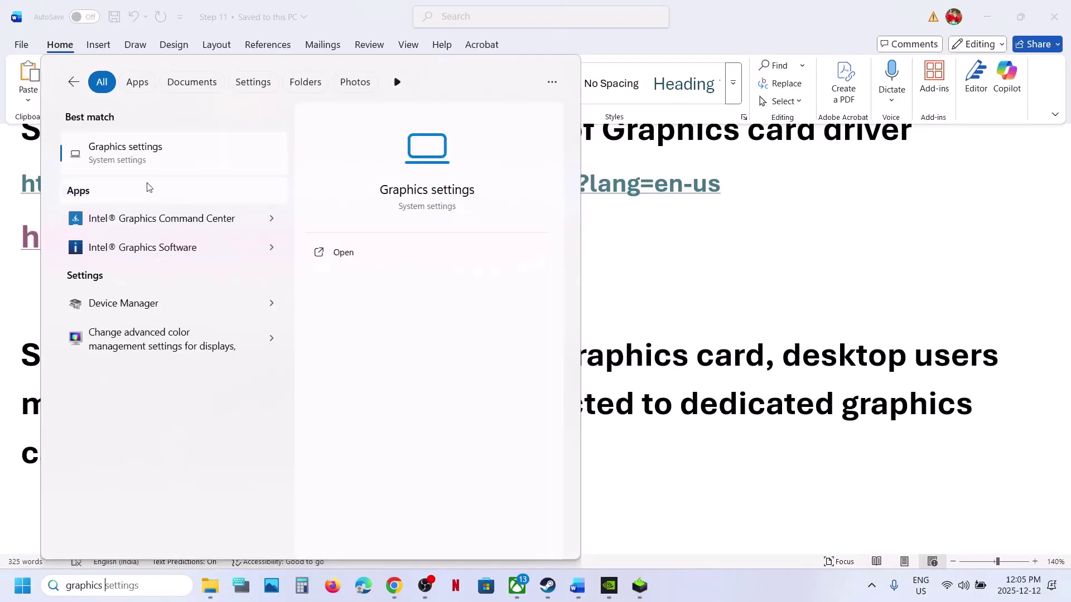
{"action": "key", "text": "Return"}
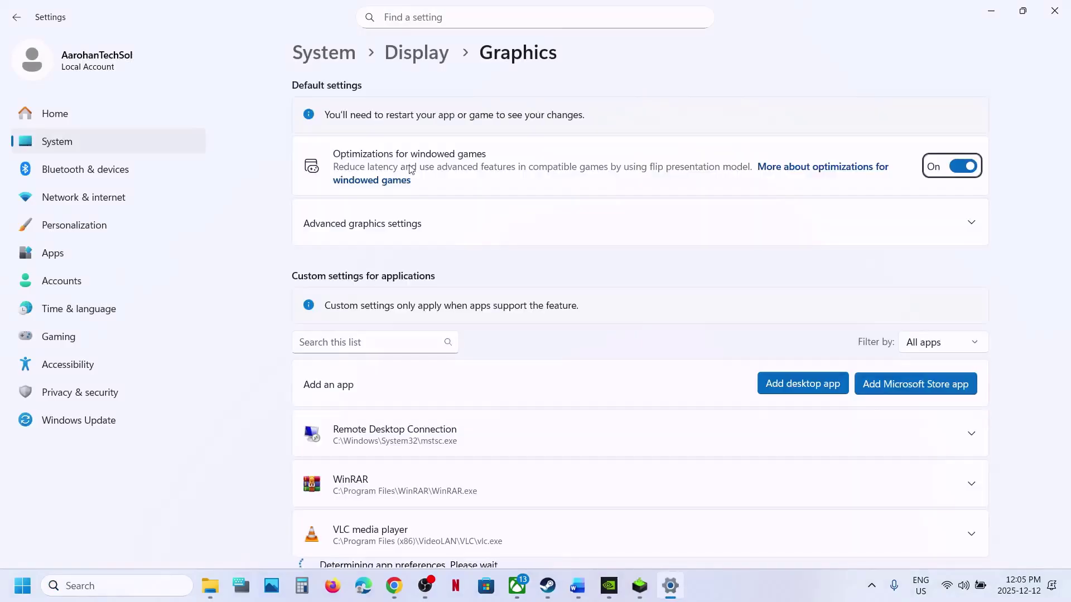
Try to add the AOCClient application from the Ashes of Creation Game folder as a desktop app with custom graphics settings
{"action": "left_click", "coordinate": [781, 382]}
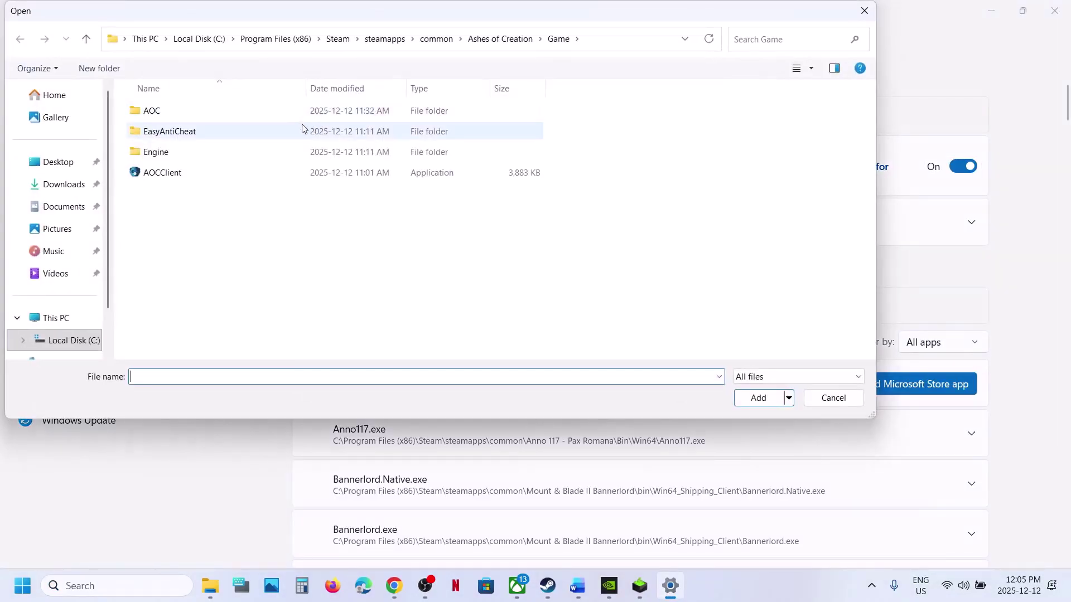
{"action": "left_click", "coordinate": [159, 172]}
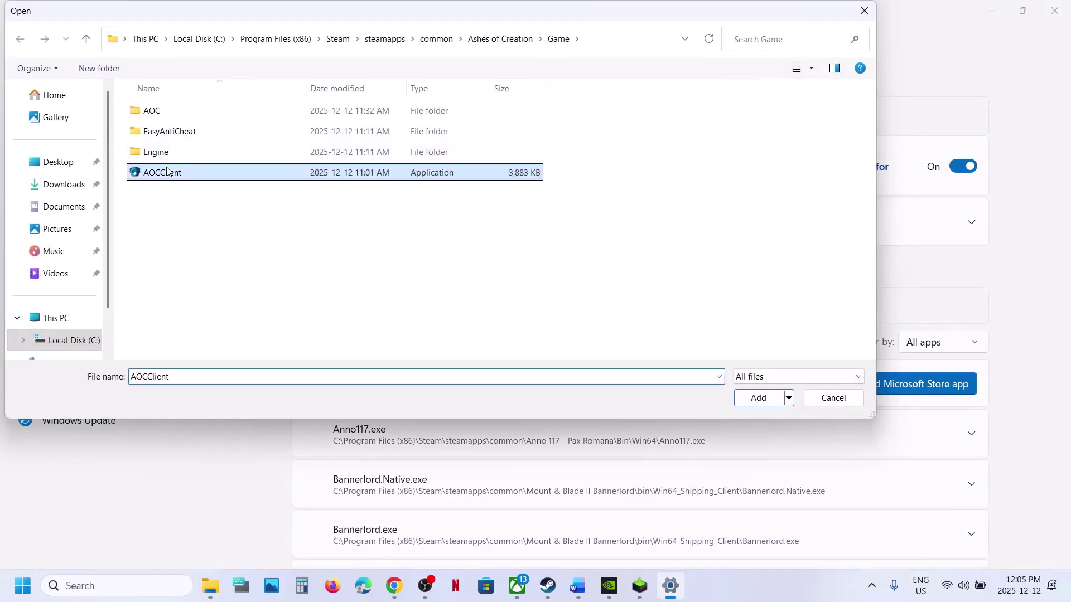
{"action": "left_click", "coordinate": [764, 399]}
Set the GPU preference of Easy Anti-Cheat Bootstrapper (EOS) for AOCClient.exe to High Performance (NVIDIA GeForce RTX 3050 Laptop GPU)
{"action": "scroll", "coordinate": [483, 502], "scroll_direction": "down", "scroll_amount": 15}
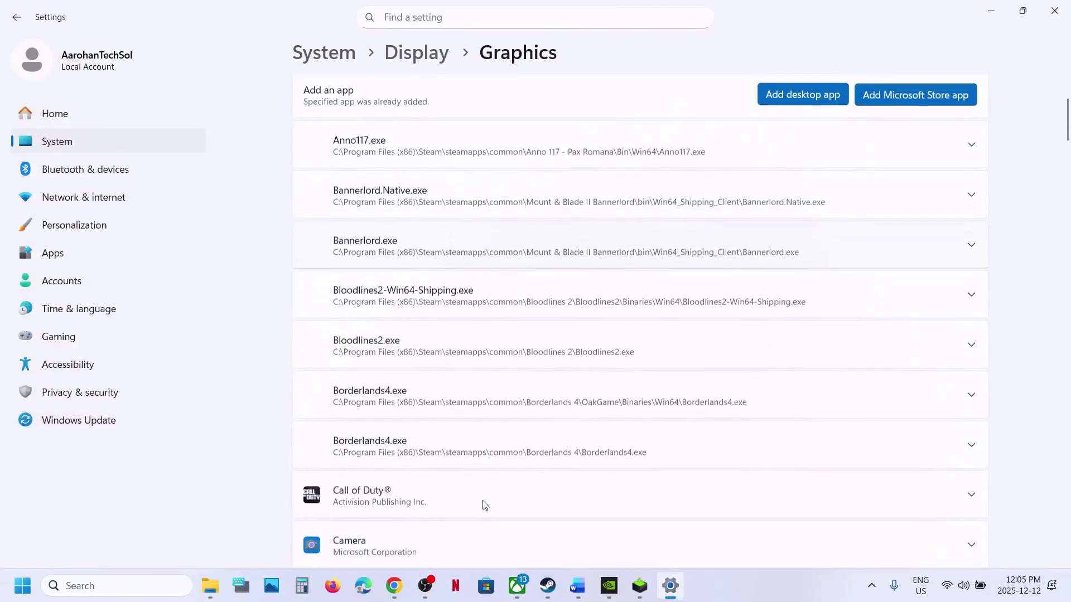
{"action": "left_click", "coordinate": [407, 411]}
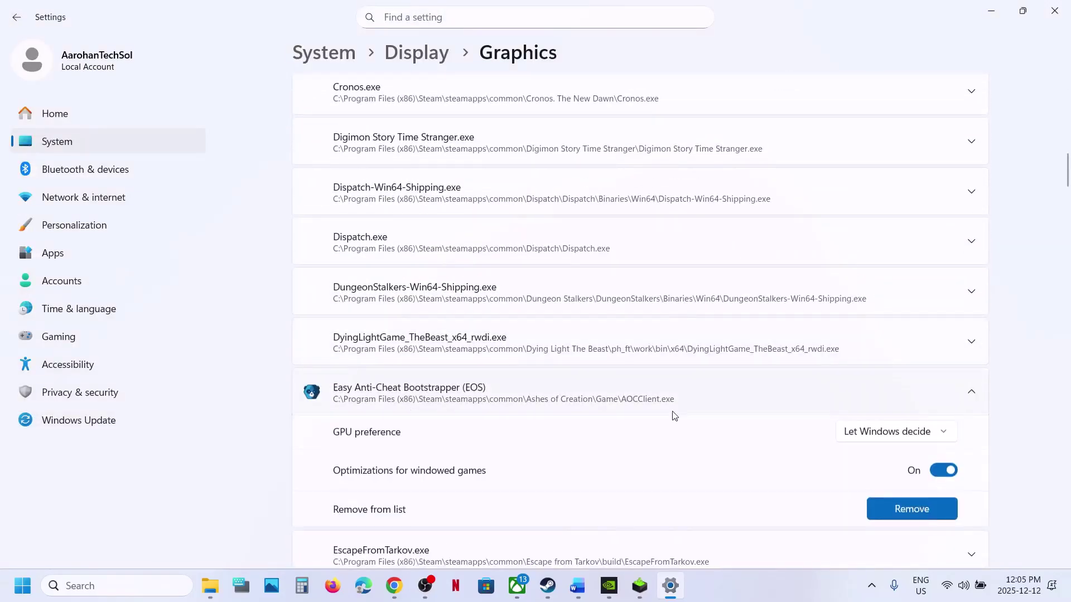
{"action": "left_click", "coordinate": [897, 434]}
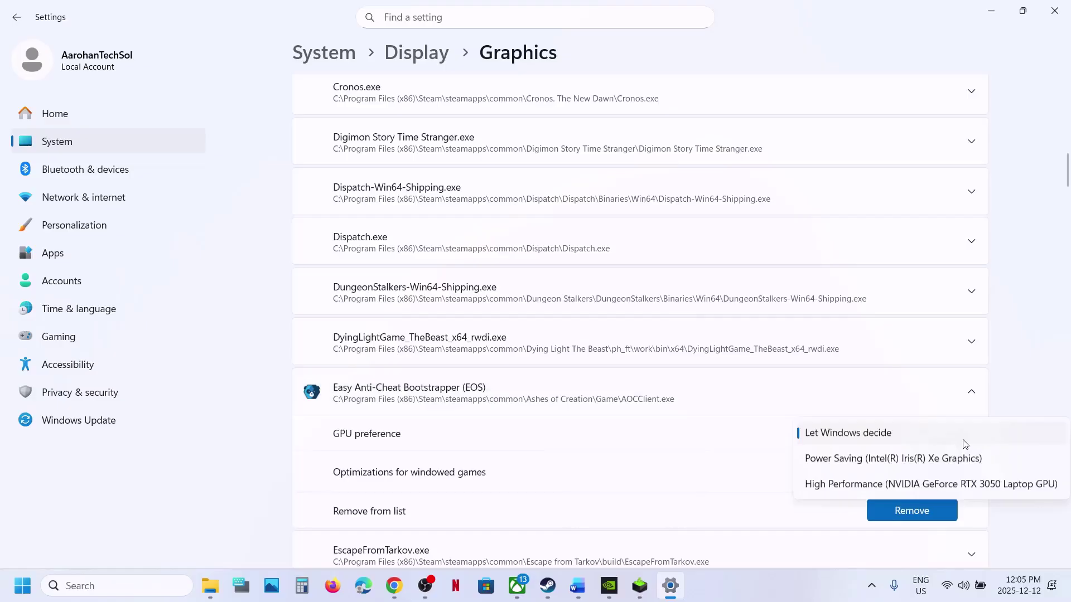
{"action": "left_click", "coordinate": [893, 483]}
Add the AOCClient-Win64-Shipping application from the game's AOC\Binaries\Win64 folder as a desktop app with custom graphics settings
{"action": "scroll", "coordinate": [702, 404], "scroll_direction": "up", "scroll_amount": 12}
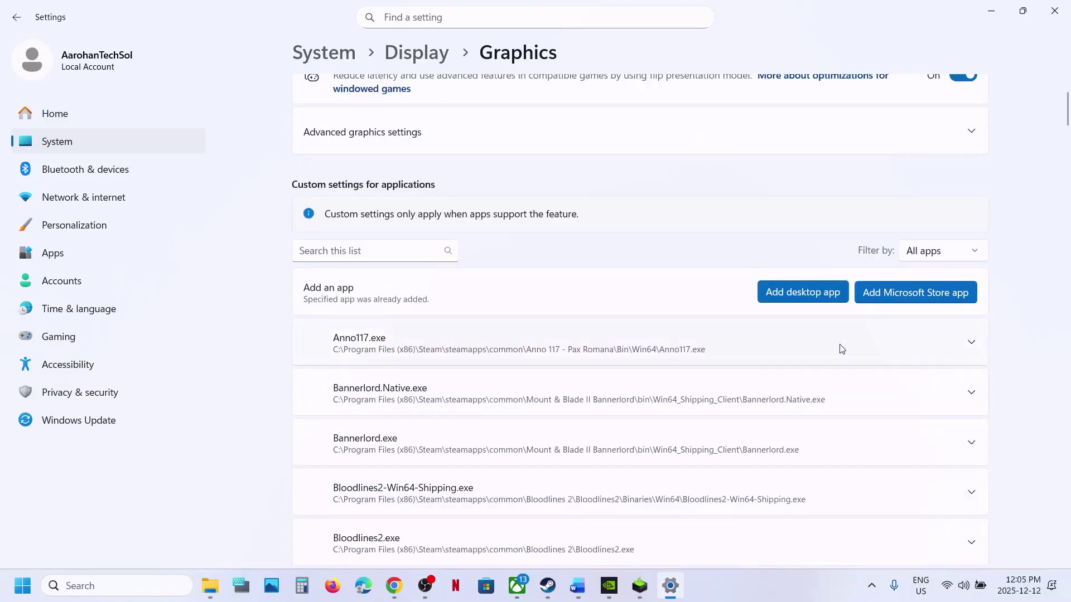
{"action": "left_click", "coordinate": [779, 290]}
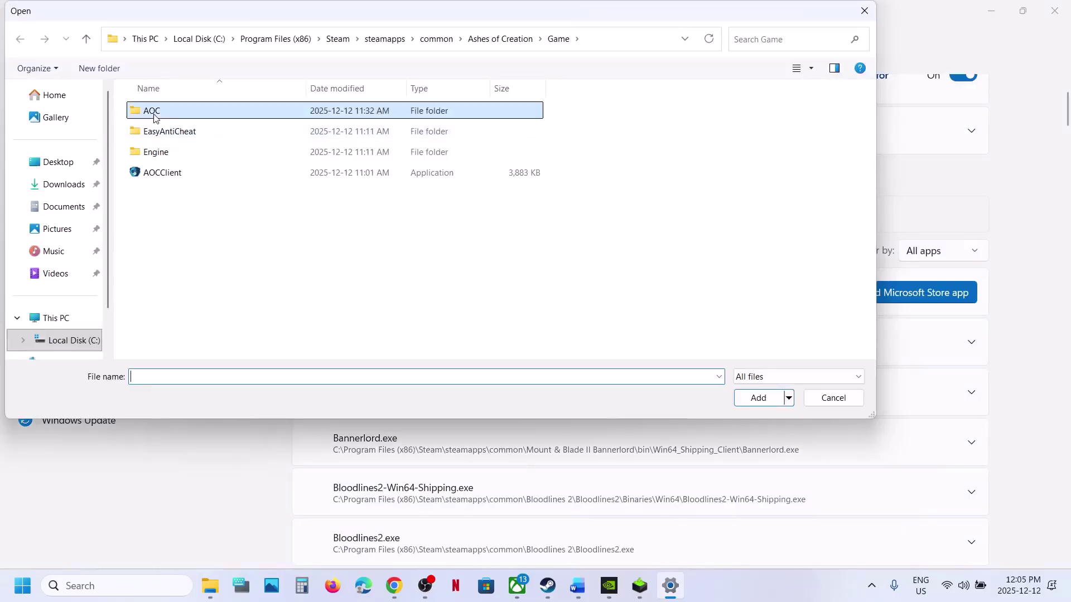
{"action": "double_click", "coordinate": [153, 111]}
{"action": "double_click", "coordinate": [155, 111]}
{"action": "double_click", "coordinate": [156, 111]}
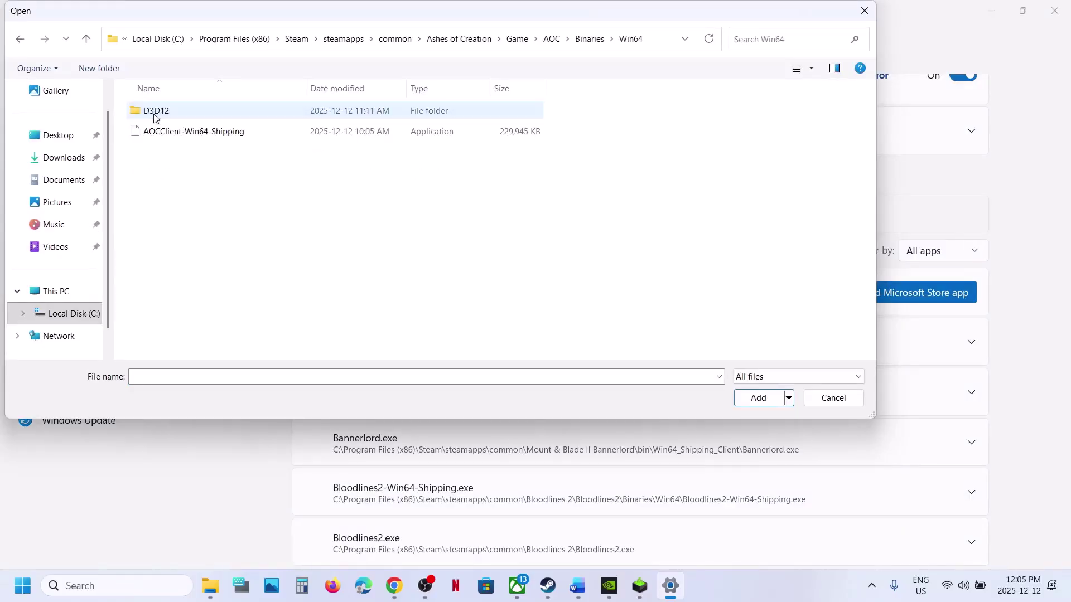
{"action": "left_click", "coordinate": [179, 135]}
{"action": "left_click", "coordinate": [760, 397]}
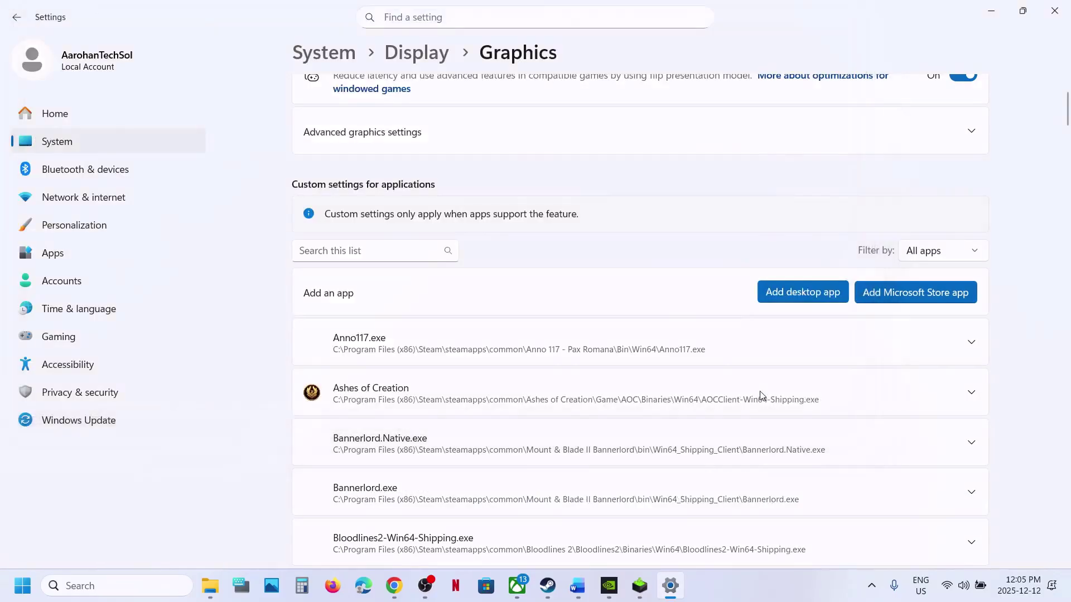
Set the Ashes of Creation app's GPU preference to High Performance (NVIDIA GeForce RTX 3050 Laptop GPU) and close Settings
{"action": "left_click", "coordinate": [430, 404]}
{"action": "scroll", "coordinate": [430, 404], "scroll_direction": "down", "scroll_amount": 1}
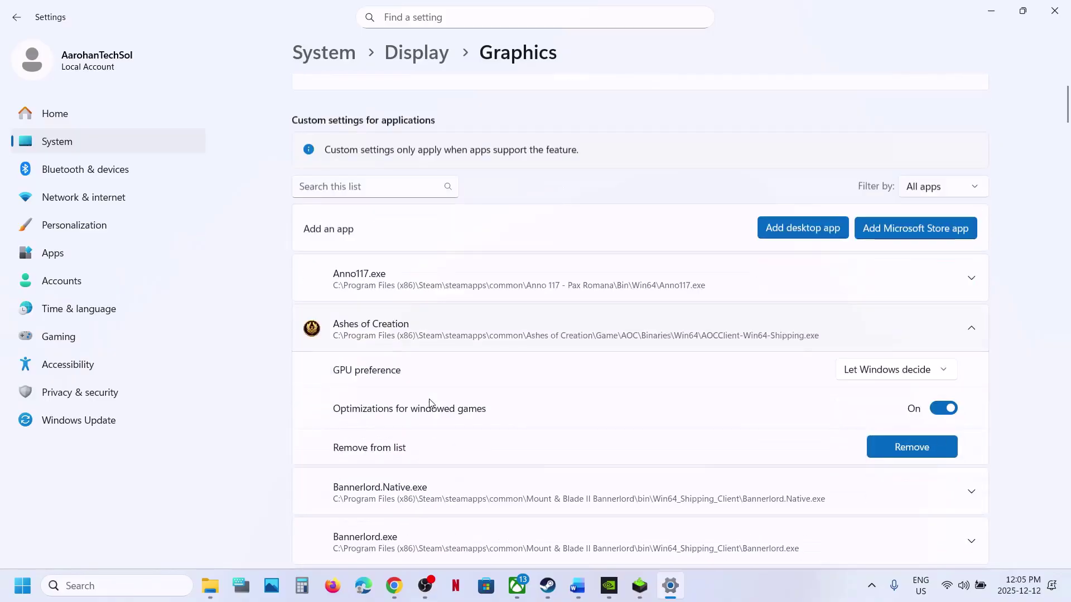
{"action": "left_click", "coordinate": [890, 370]}
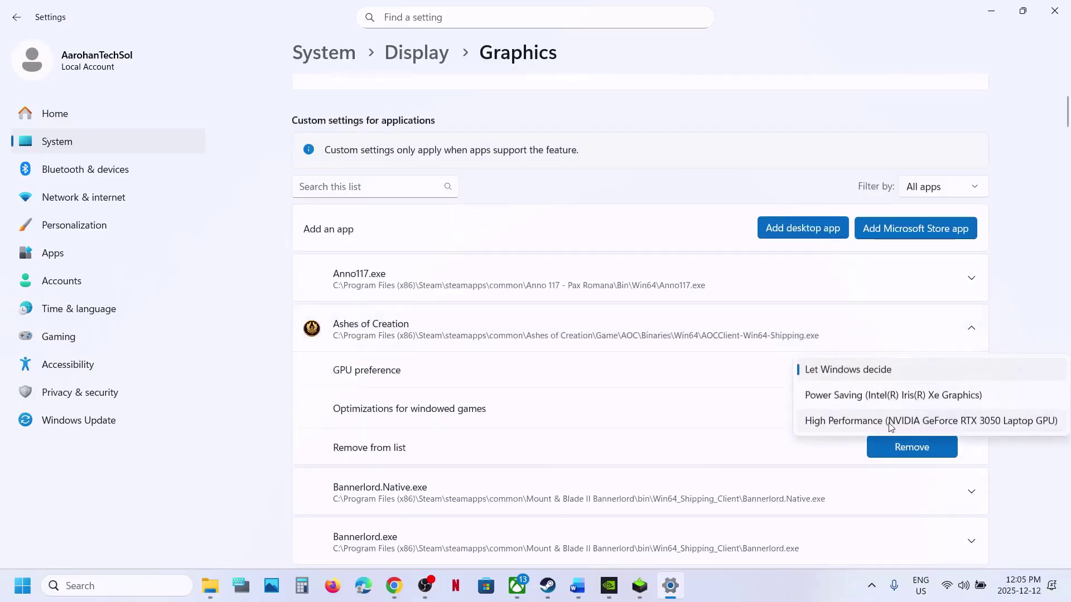
{"action": "left_click", "coordinate": [891, 425]}
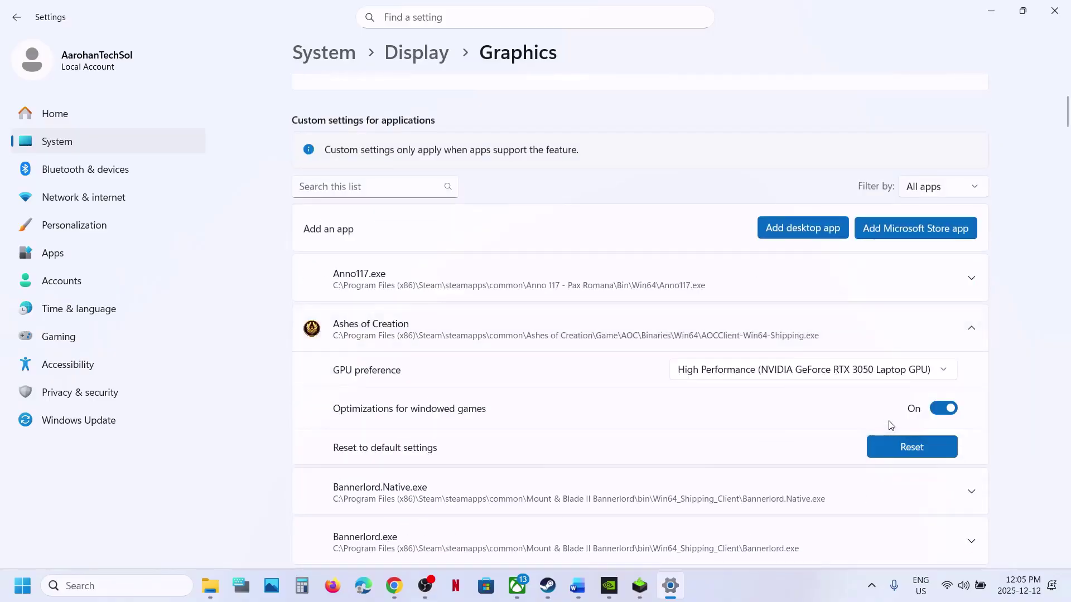
{"action": "left_click", "coordinate": [1055, 10]}
Highlight the HDMI/DP cable advice for desktop users in Step 7 of the notes and move on to Step 8
{"action": "left_click_drag", "start_coordinate": [794, 361], "coordinate": [559, 464]}
{"action": "left_click", "coordinate": [559, 464]}
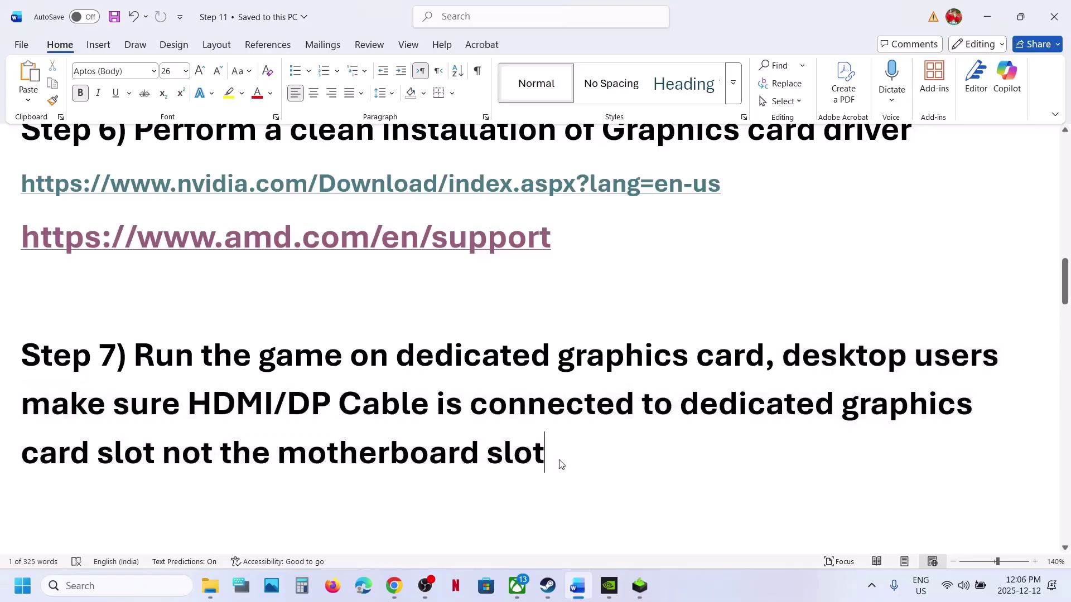
{"action": "scroll", "coordinate": [560, 460], "scroll_direction": "down", "scroll_amount": 3}
{"action": "scroll", "coordinate": [560, 460], "scroll_direction": "up", "scroll_amount": 1}
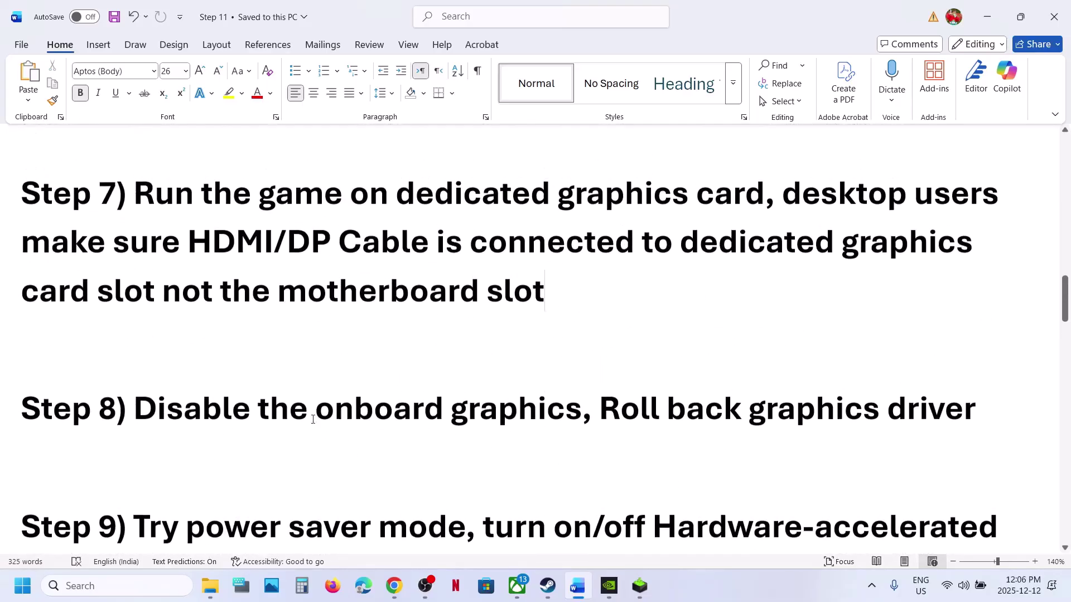
Open Device Manager, expand Display adapters and display the device options for Intel(R) Iris(R) Xe Graphics
{"action": "right_click", "coordinate": [22, 586]}
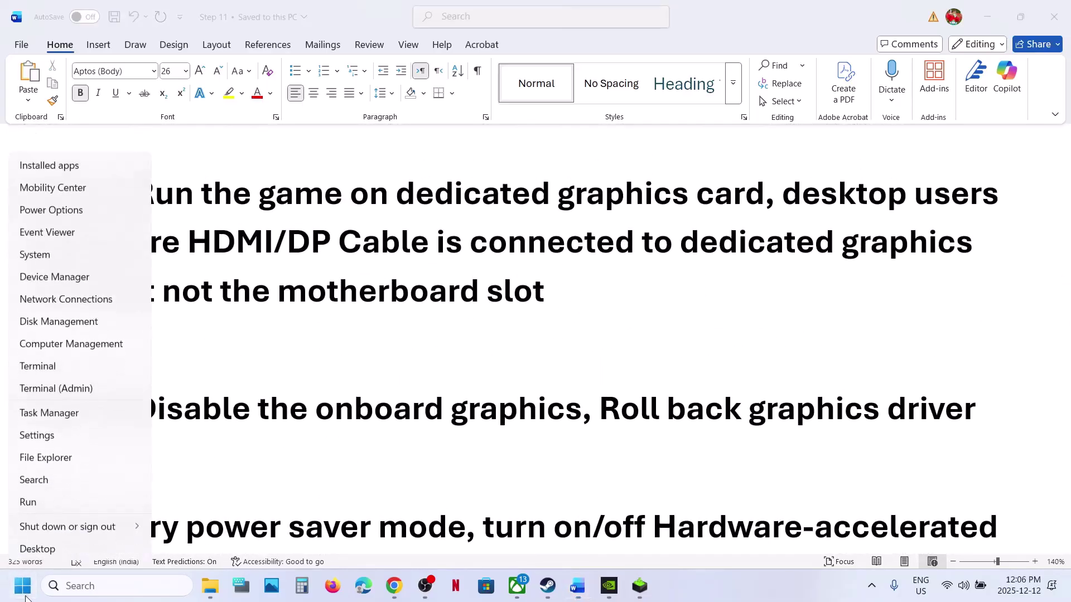
{"action": "left_click", "coordinate": [67, 277]}
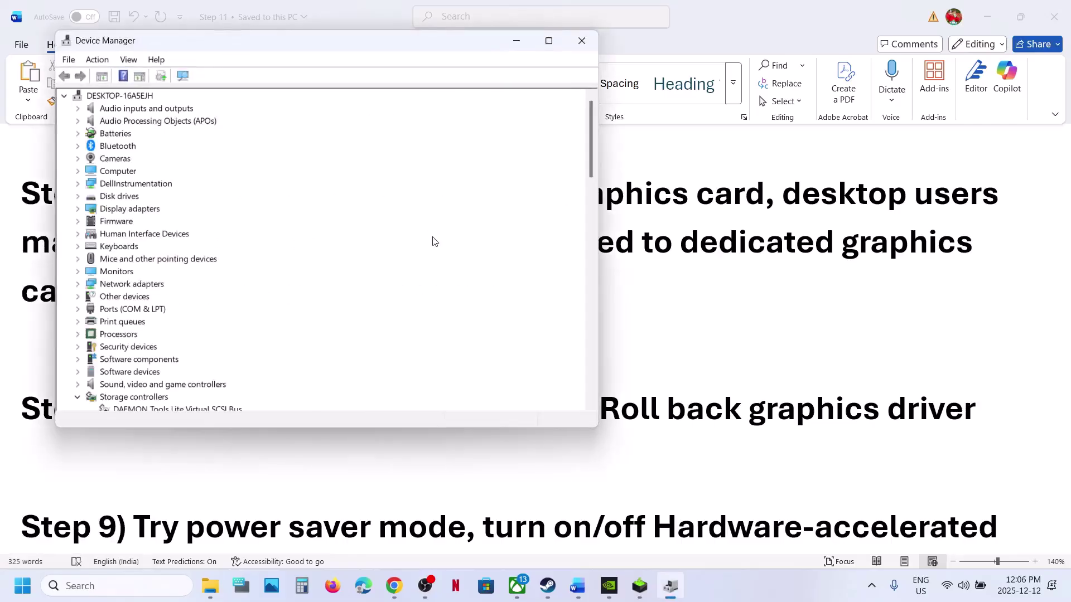
{"action": "left_click", "coordinate": [77, 210]}
{"action": "left_click", "coordinate": [144, 222]}
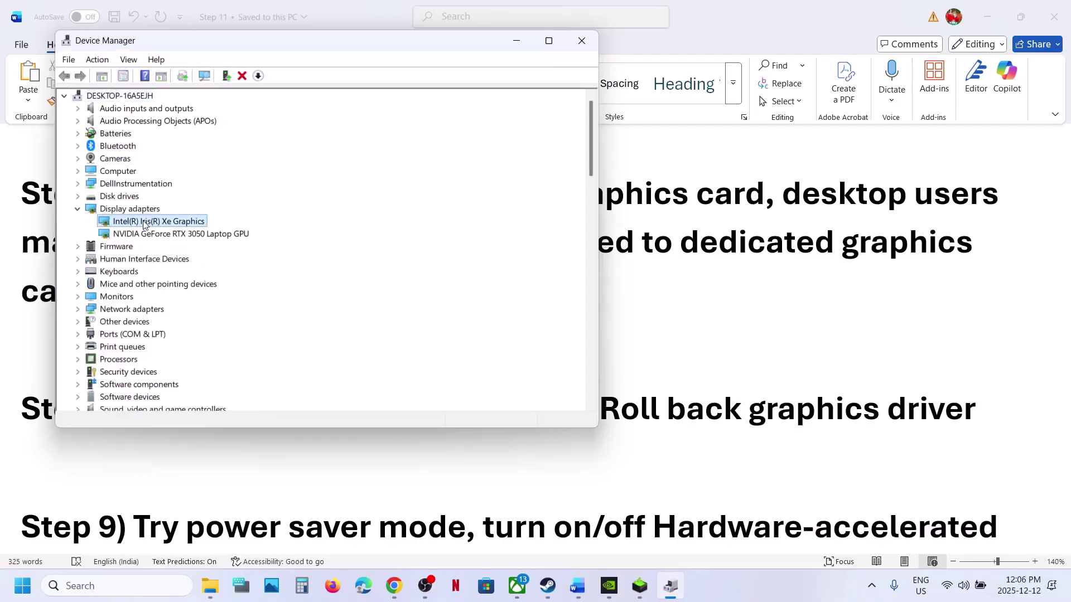
{"action": "left_click", "coordinate": [148, 235]}
{"action": "left_click", "coordinate": [141, 223]}
{"action": "right_click", "coordinate": [147, 225]}
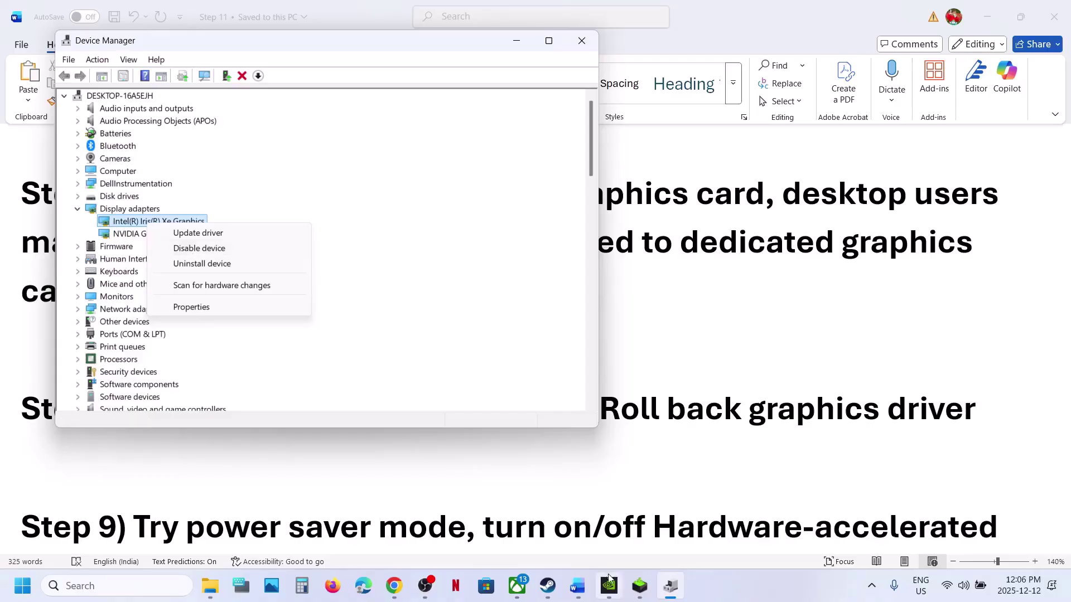
Glance at the Ashes of Creation page in Steam, and close Device Manager after redisplaying the Intel(R) Iris(R) Xe Graphics options
{"action": "left_click", "coordinate": [548, 585]}
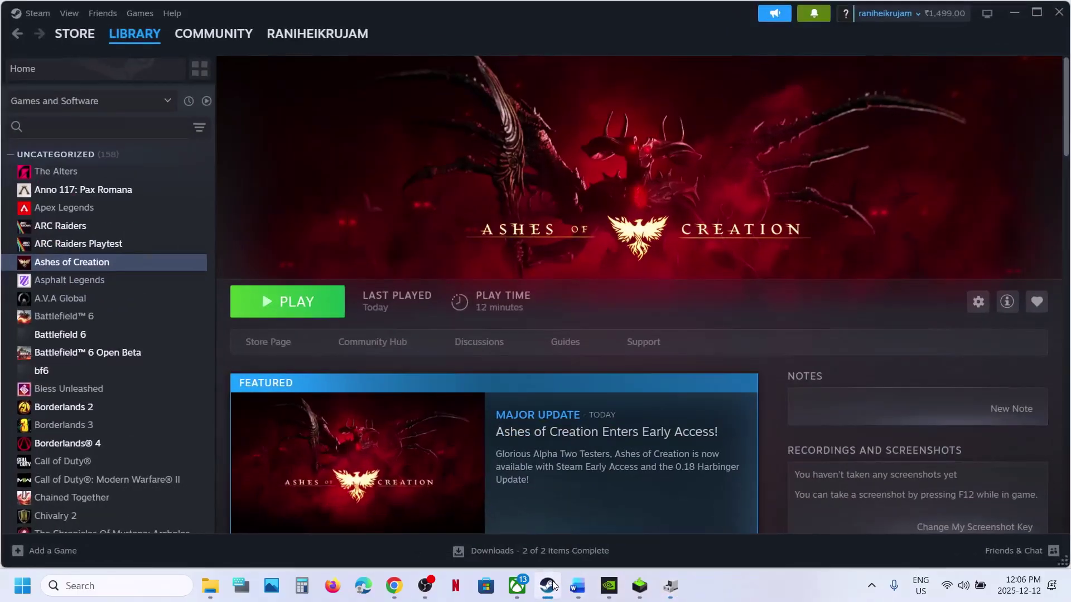
{"action": "left_click", "coordinate": [551, 585]}
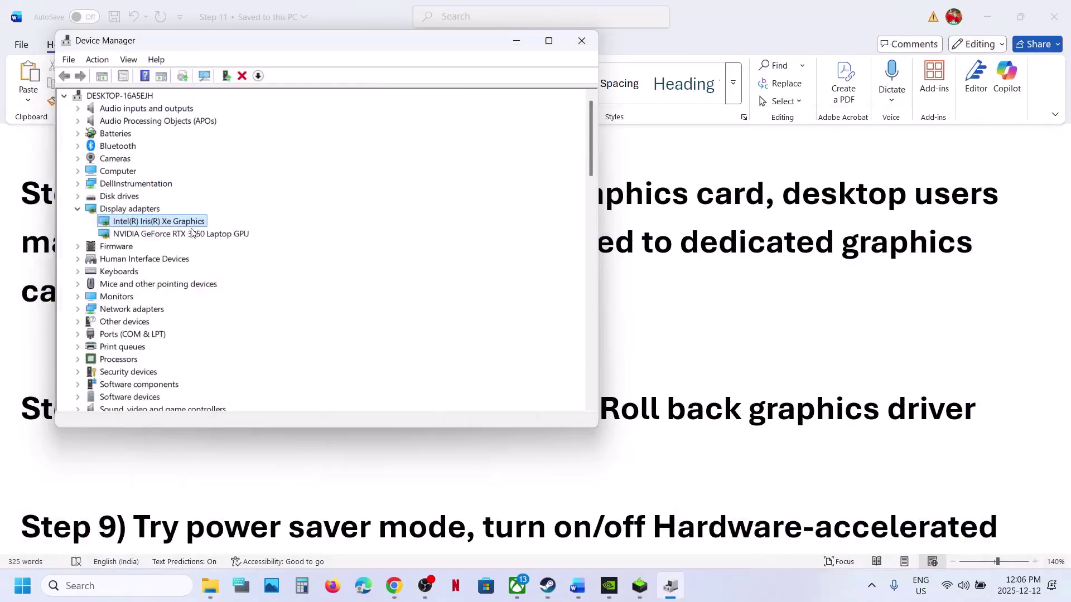
{"action": "right_click", "coordinate": [144, 225]}
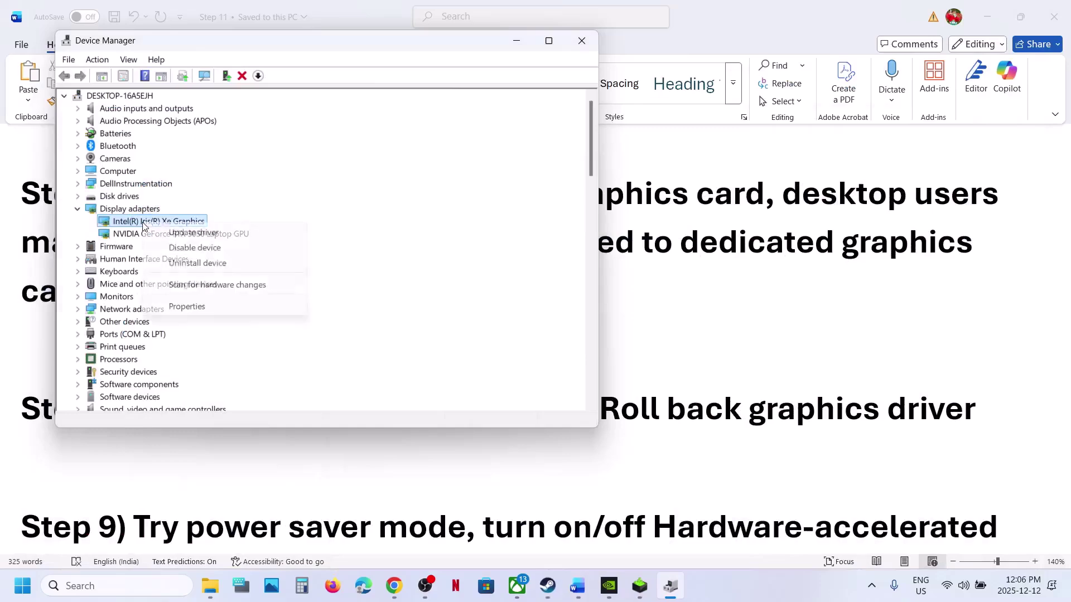
{"action": "left_click", "coordinate": [476, 133]}
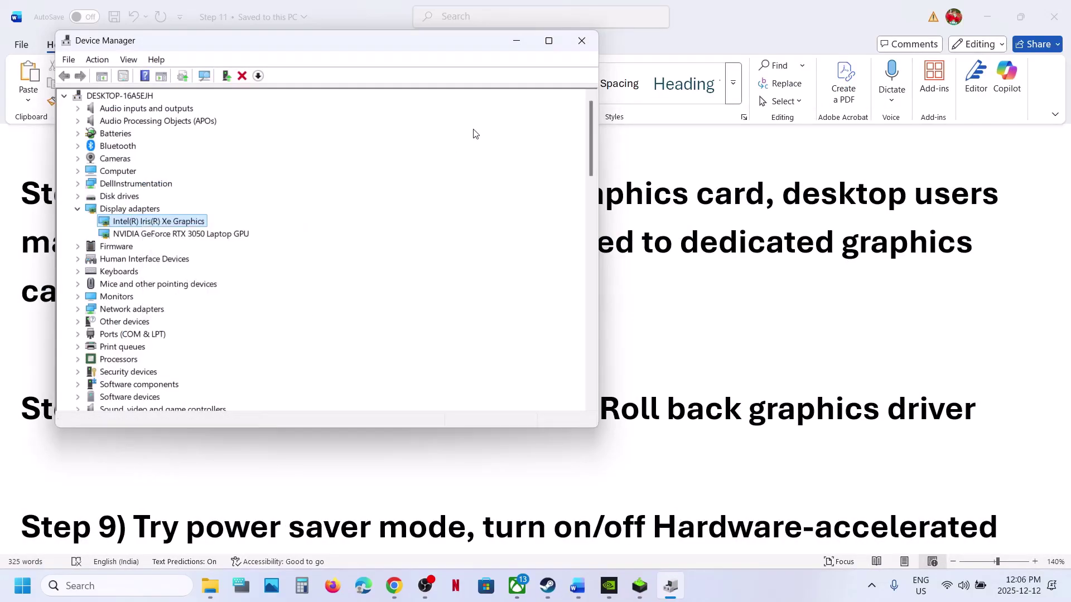
{"action": "left_click", "coordinate": [583, 41]}
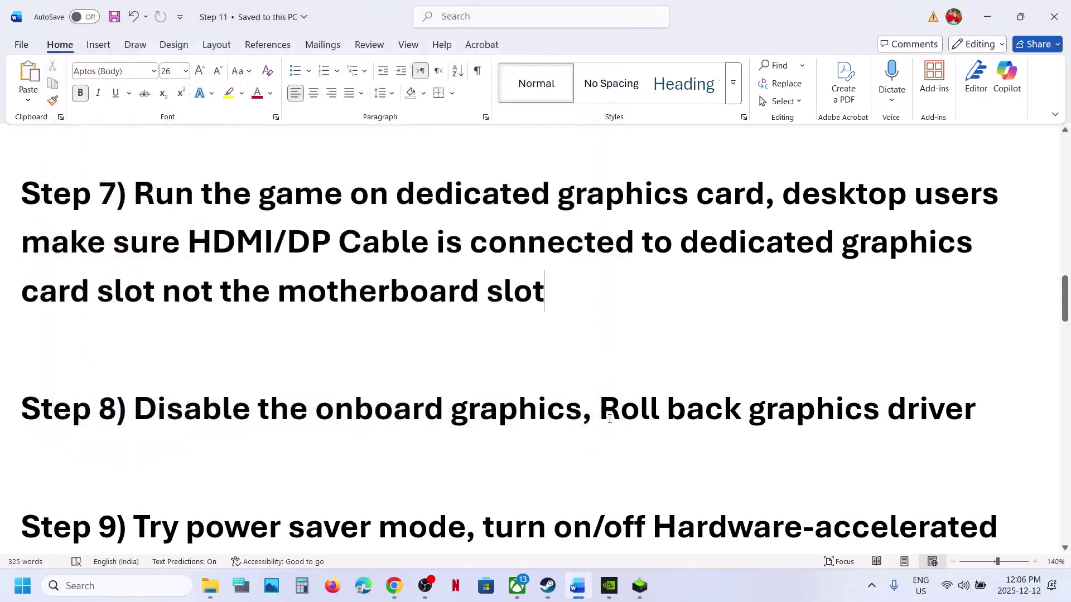
Highlight "Roll back graphics driver" in Step 8 of the notes and return to NVIDIA's driver results page in the browser
{"action": "left_click_drag", "start_coordinate": [611, 413], "coordinate": [976, 441]}
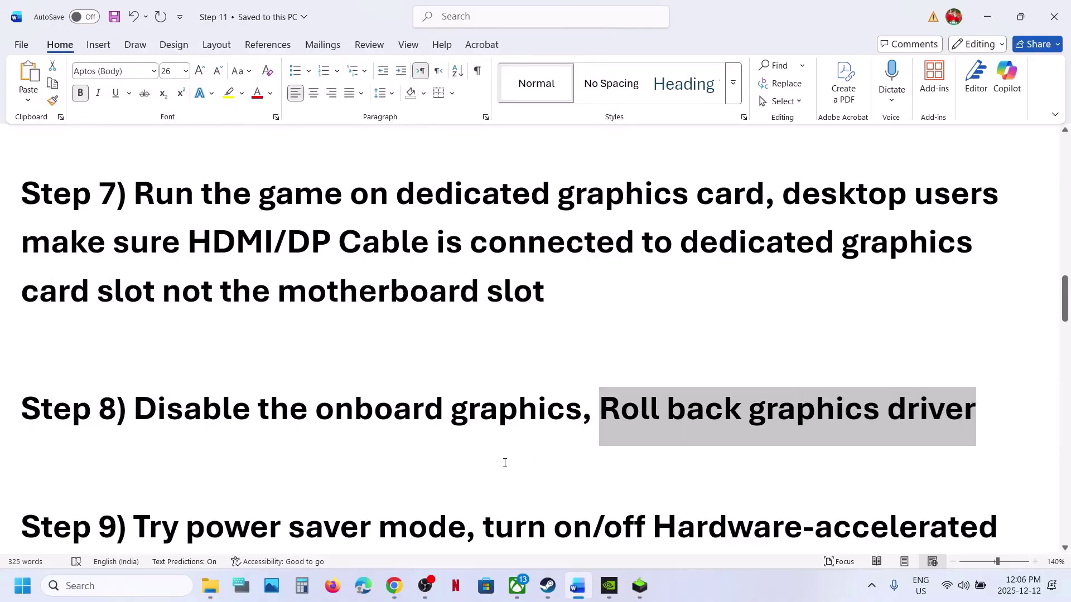
{"action": "left_click", "coordinate": [394, 585]}
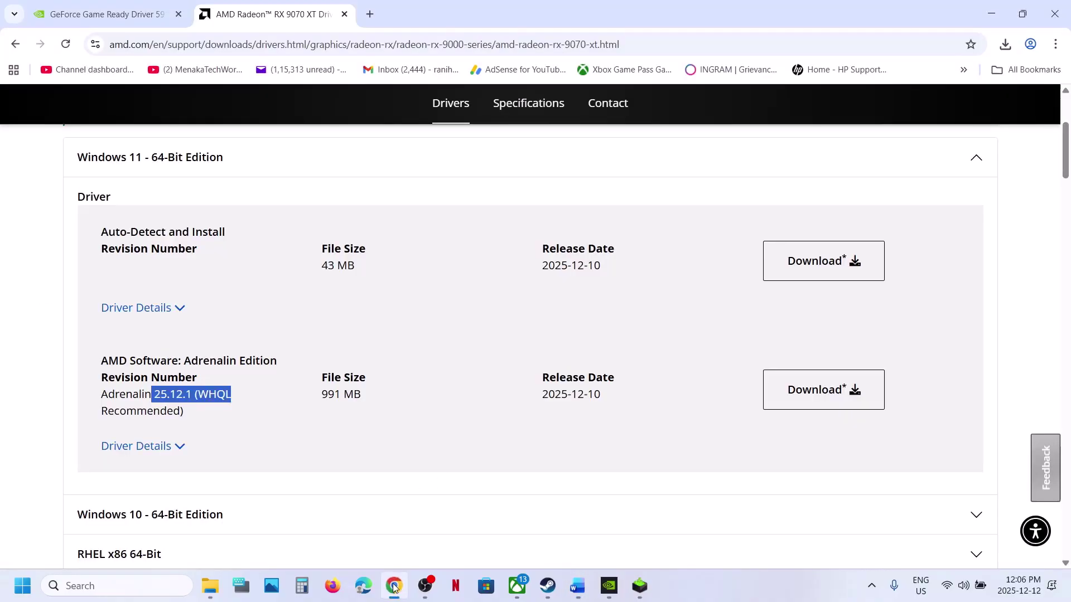
{"action": "left_click", "coordinate": [117, 12]}
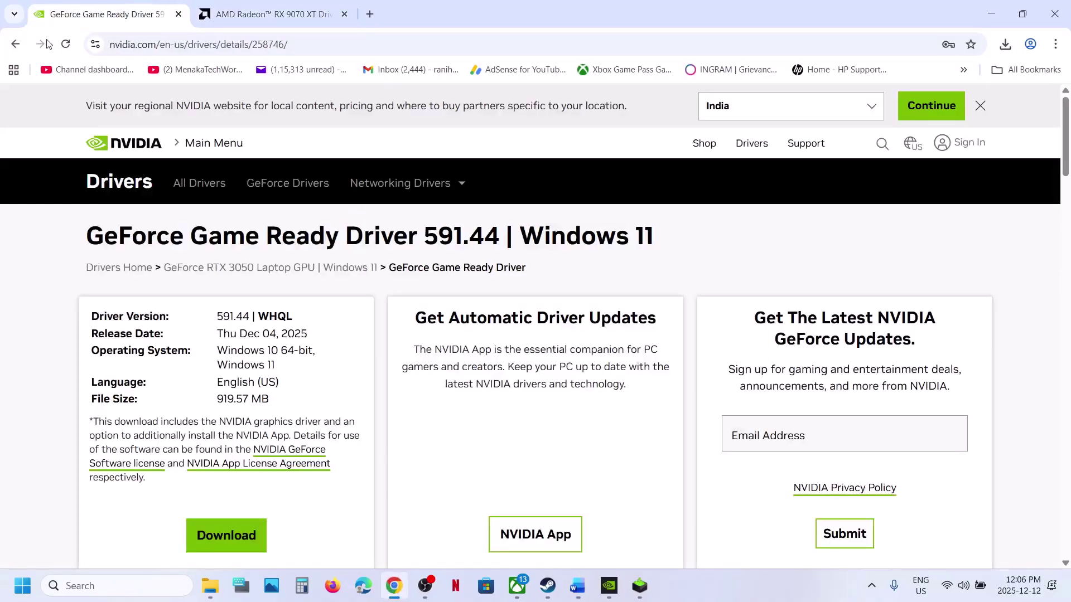
{"action": "left_click", "coordinate": [15, 45]}
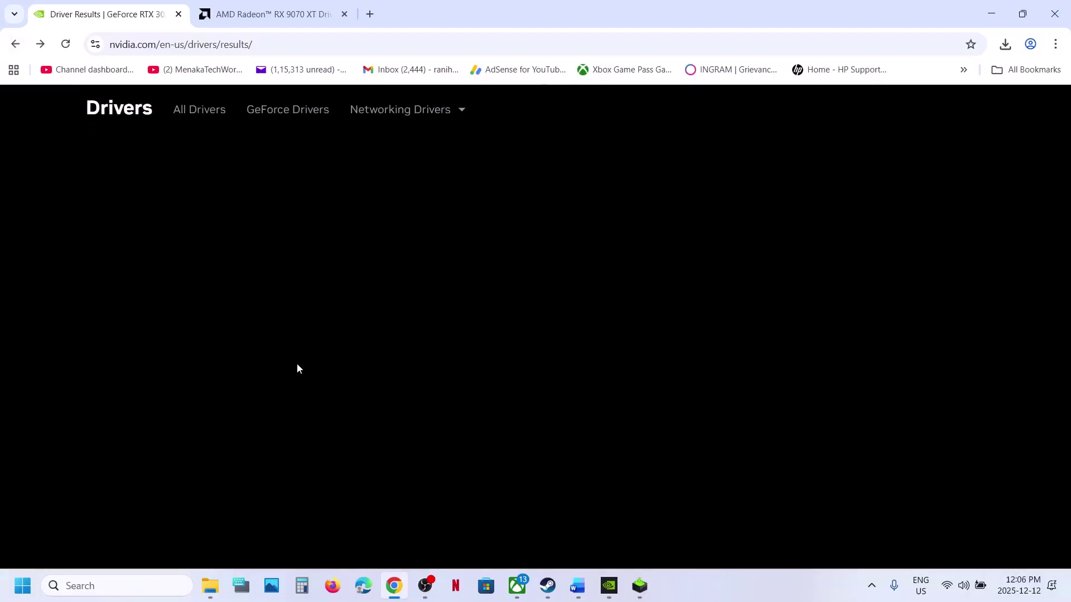
Expand the list of more NVIDIA driver versions and highlight the version numbers of Game Ready Drivers 581.80 and 581.57
{"action": "scroll", "coordinate": [296, 364], "scroll_direction": "down", "scroll_amount": 3}
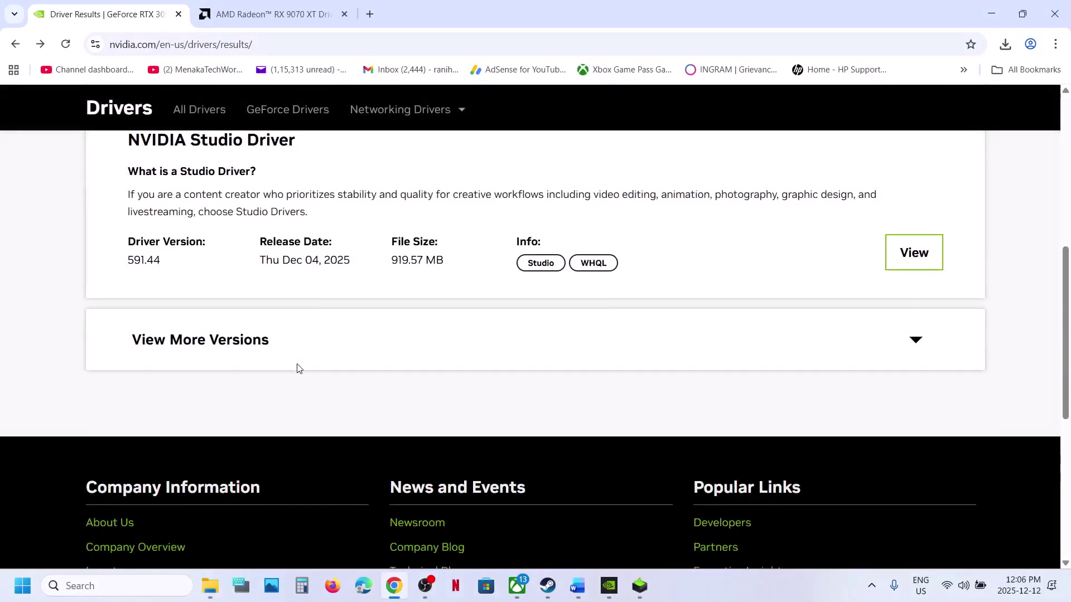
{"action": "left_click", "coordinate": [229, 351]}
{"action": "scroll", "coordinate": [229, 352], "scroll_direction": "down", "scroll_amount": 3}
{"action": "left_click_drag", "start_coordinate": [142, 202], "coordinate": [197, 231]}
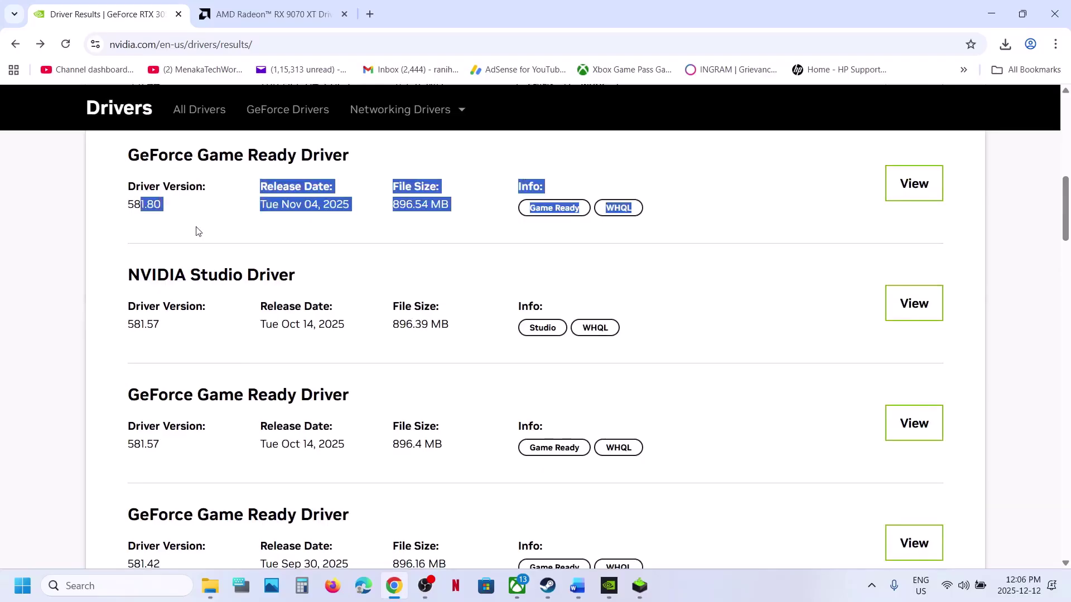
{"action": "left_click_drag", "start_coordinate": [141, 443], "coordinate": [200, 447]}
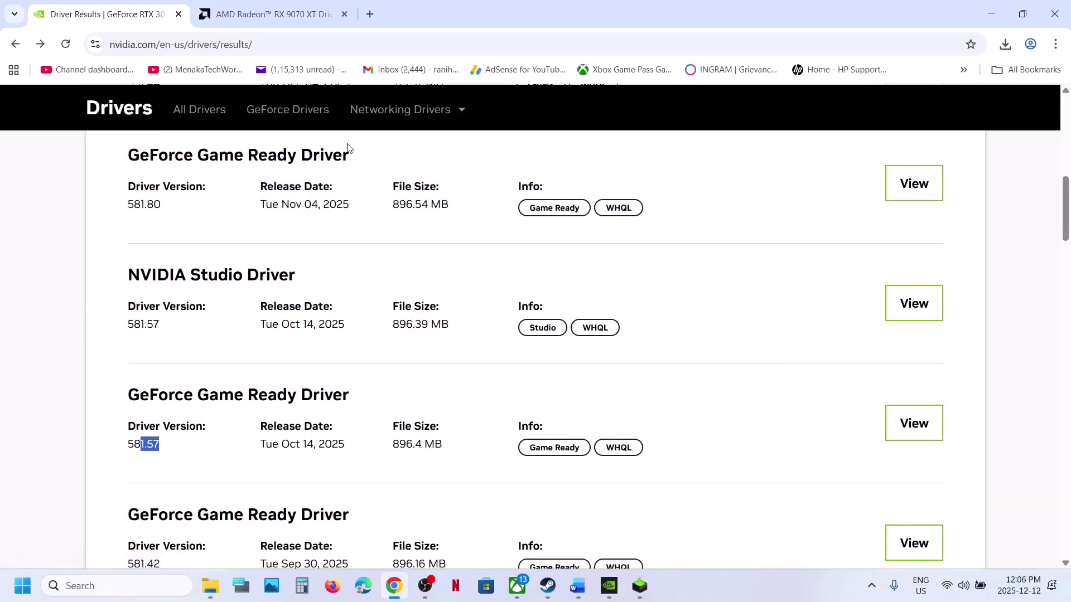
Return to AMD's Drivers and Support page in the browser and choose Graphics as the product category
{"action": "left_click", "coordinate": [268, 18]}
{"action": "left_click", "coordinate": [17, 48]}
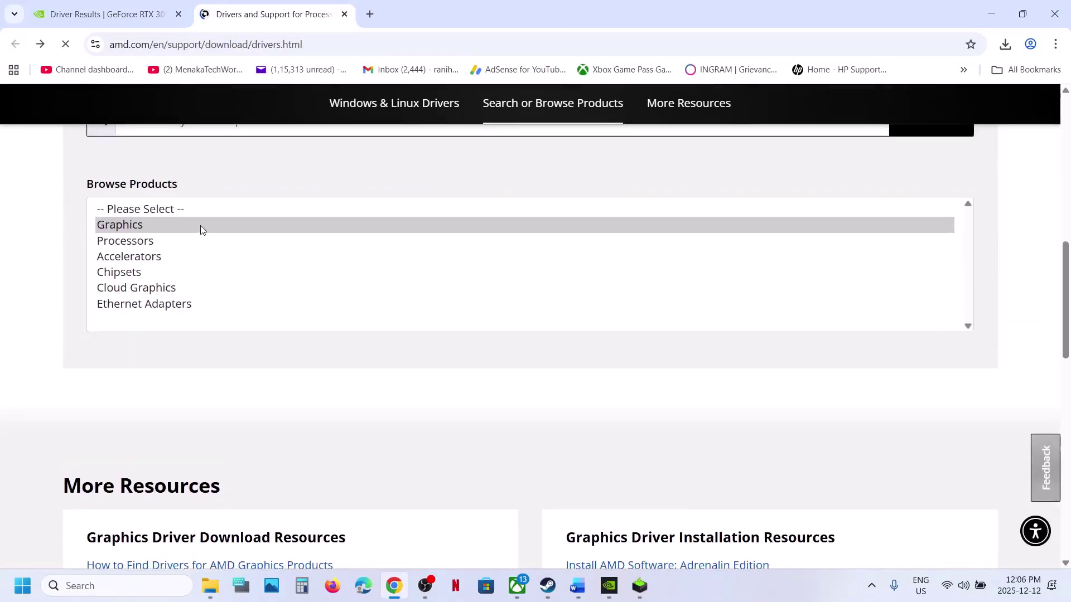
{"action": "left_click", "coordinate": [201, 226]}
{"action": "scroll", "coordinate": [162, 302], "scroll_direction": "up", "scroll_amount": 2}
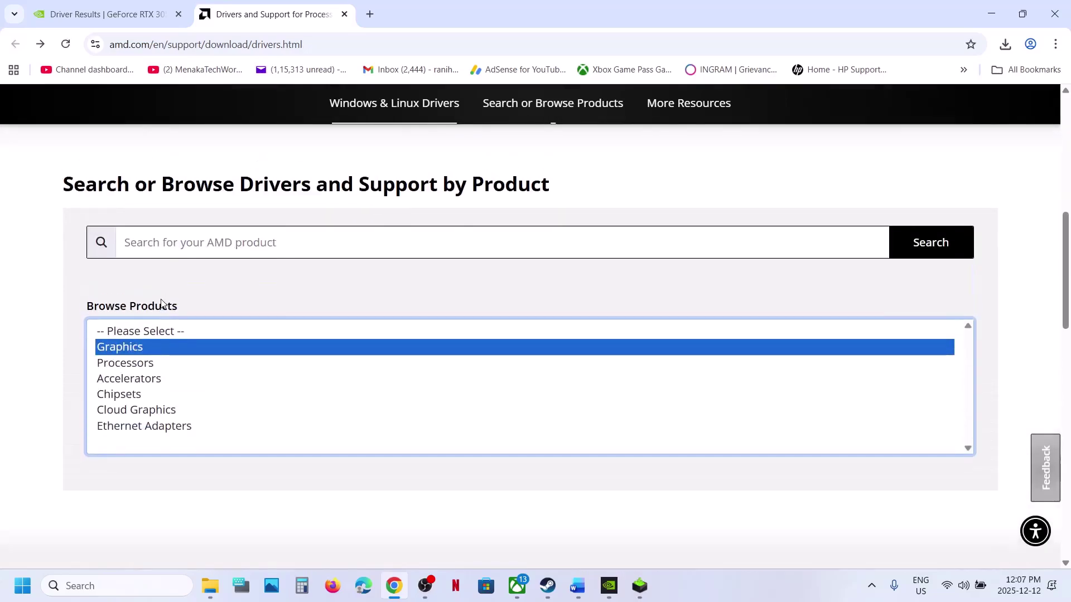
{"action": "left_click", "coordinate": [140, 364]}
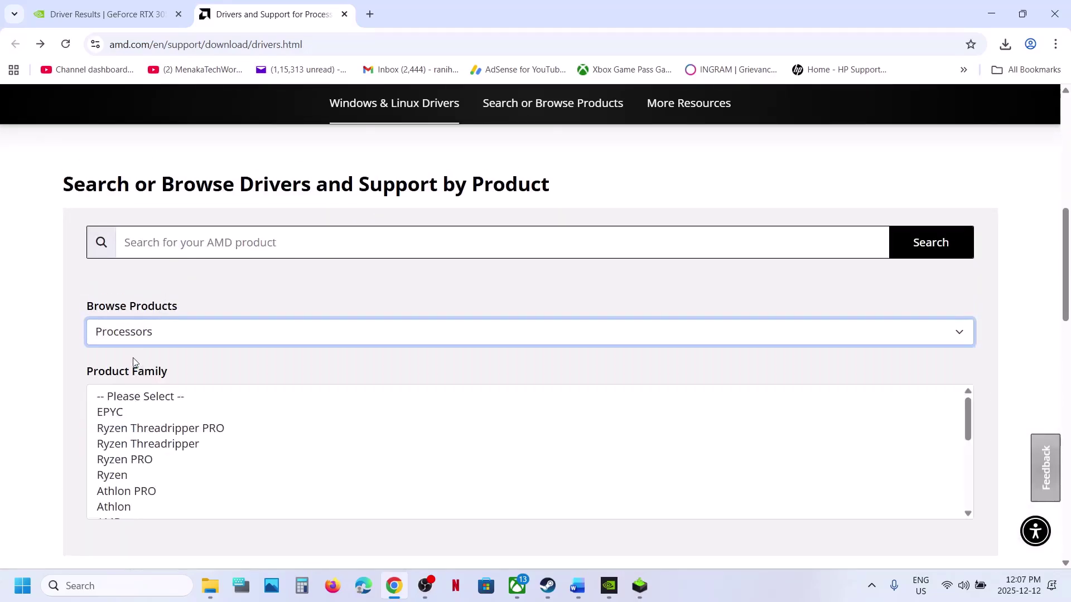
{"action": "left_click", "coordinate": [134, 340]}
{"action": "left_click", "coordinate": [128, 376]}
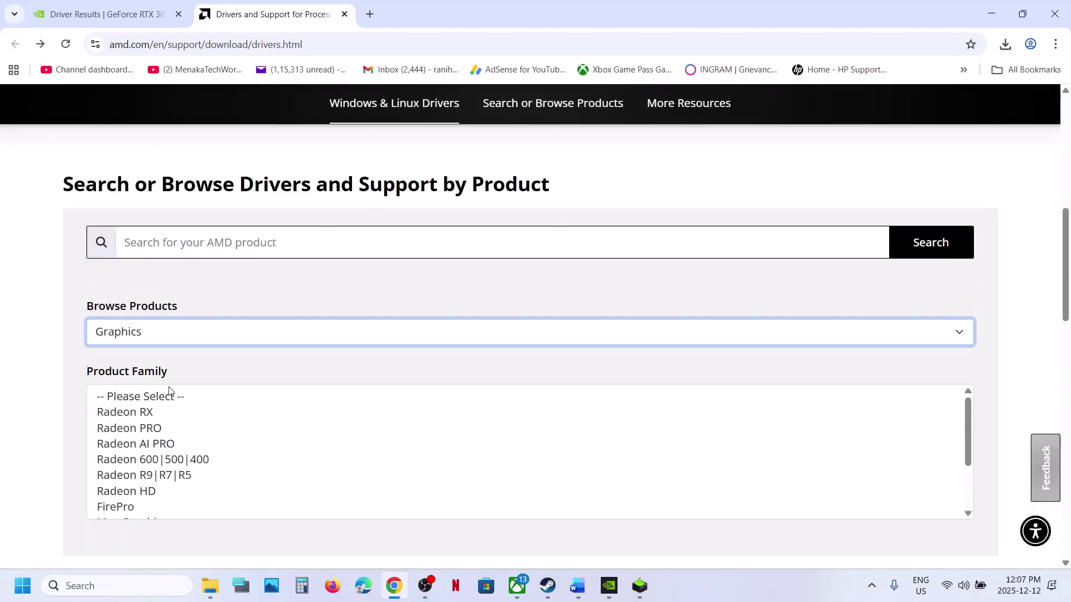
Choose Radeon RX, Radeon RX 9000 Series and AMD Radeon RX 9070 XT, and submit the driver search
{"action": "left_click", "coordinate": [143, 414]}
{"action": "left_click", "coordinate": [142, 414]}
{"action": "left_click", "coordinate": [162, 478]}
{"action": "scroll", "coordinate": [162, 483], "scroll_direction": "down", "scroll_amount": 2}
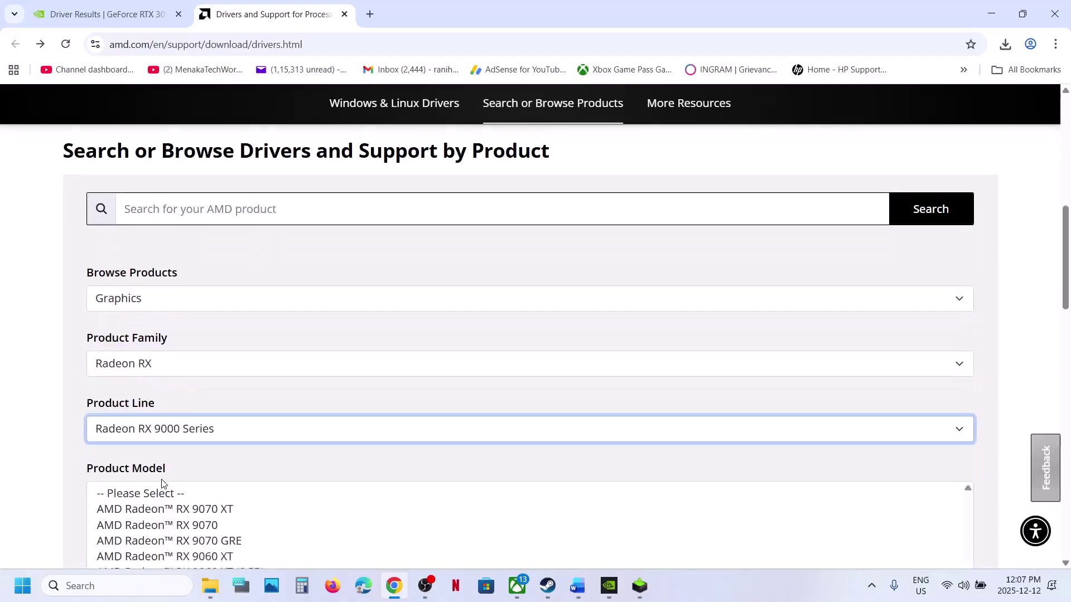
{"action": "left_click", "coordinate": [148, 434]}
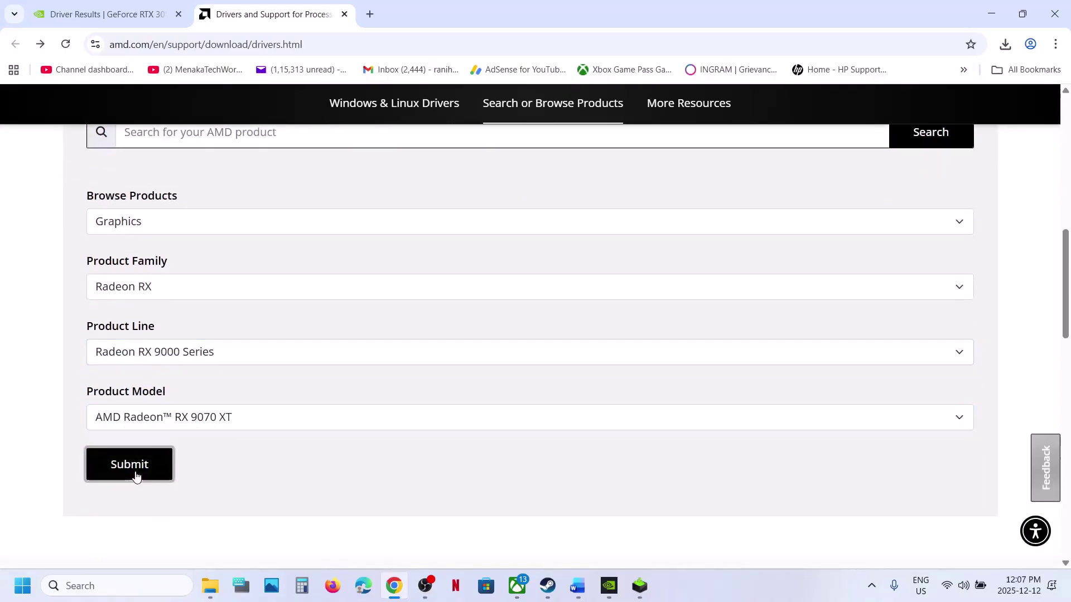
{"action": "left_click", "coordinate": [137, 474]}
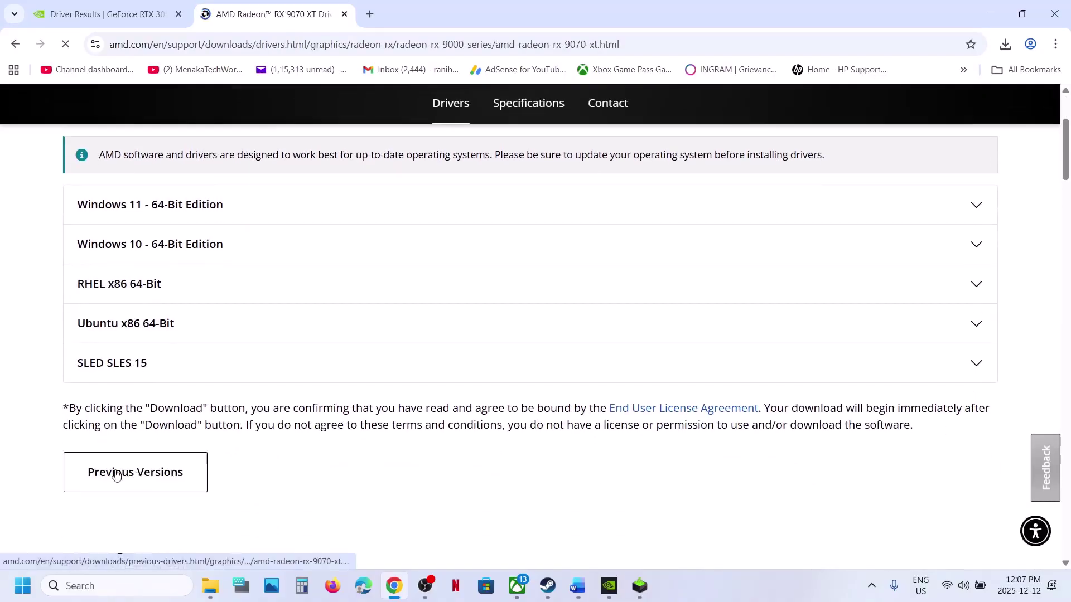
Open the previous driver versions, expand Windows 11 - 64-Bit Edition and highlight revision numbers 25.11.1 and 25.10.2
{"action": "left_click", "coordinate": [116, 475]}
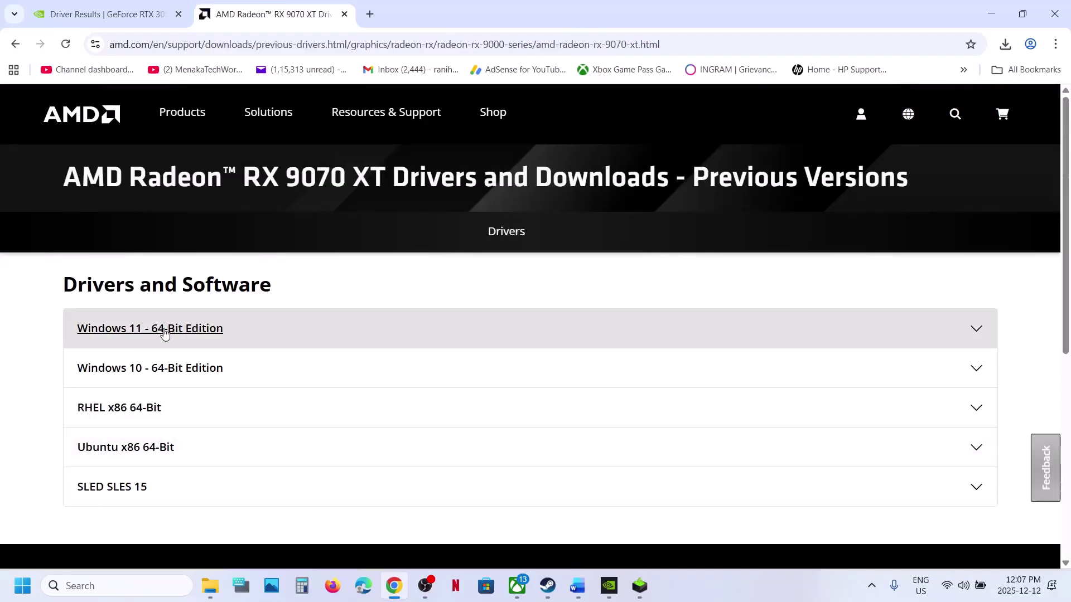
{"action": "left_click", "coordinate": [165, 329]}
{"action": "scroll", "coordinate": [173, 324], "scroll_direction": "down", "scroll_amount": 2}
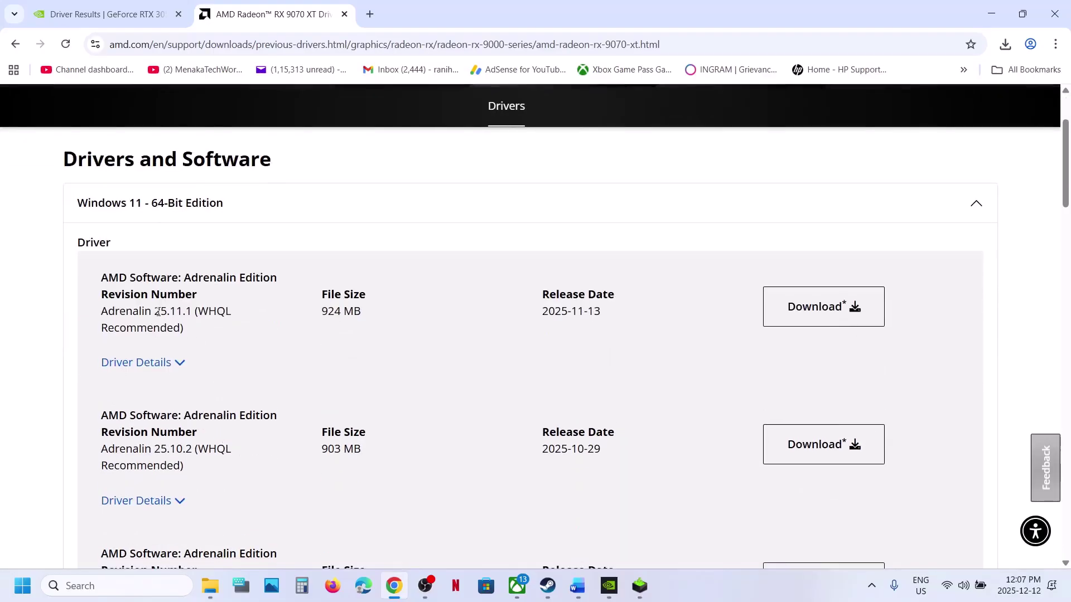
{"action": "left_click_drag", "start_coordinate": [159, 313], "coordinate": [199, 327]}
{"action": "left_click_drag", "start_coordinate": [156, 450], "coordinate": [198, 449]}
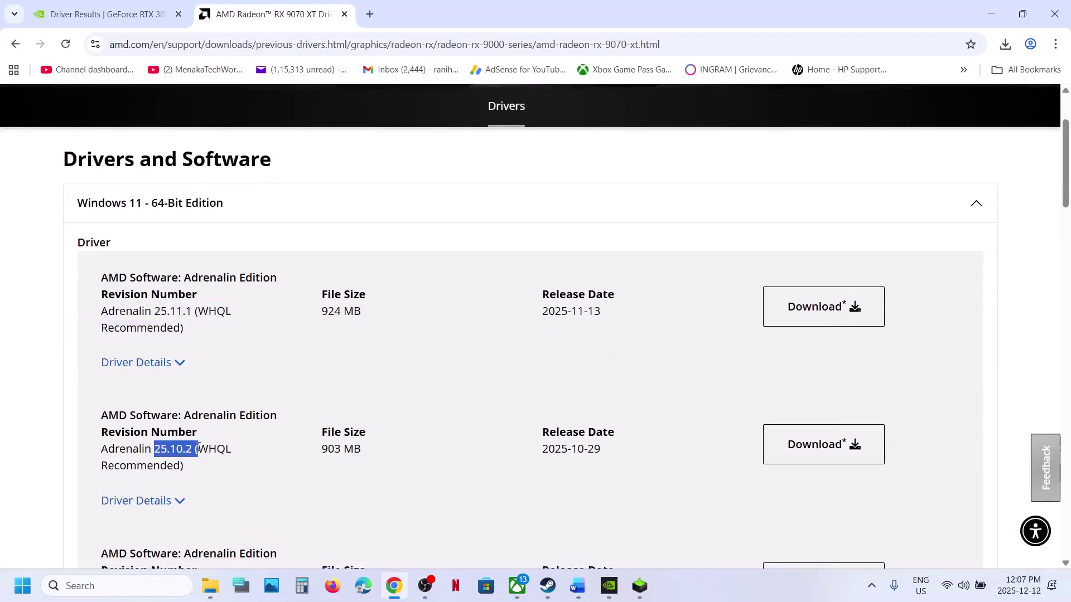
Return to the notes in Word and view Step 9 on power saver mode and Hardware-accelerated GPU scheduling
{"action": "left_click", "coordinate": [547, 586]}
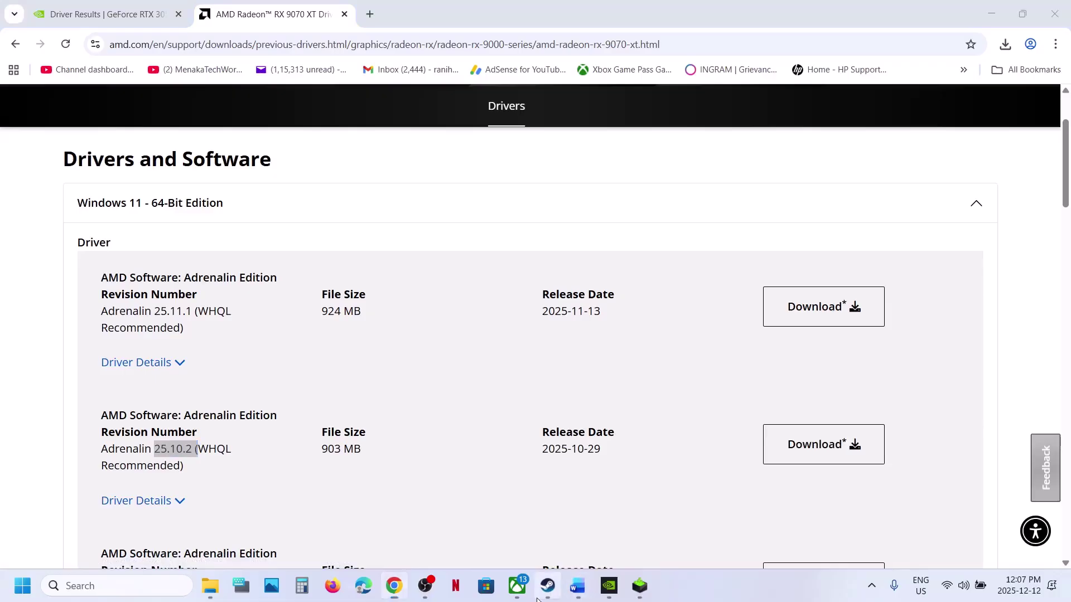
{"action": "left_click", "coordinate": [580, 584]}
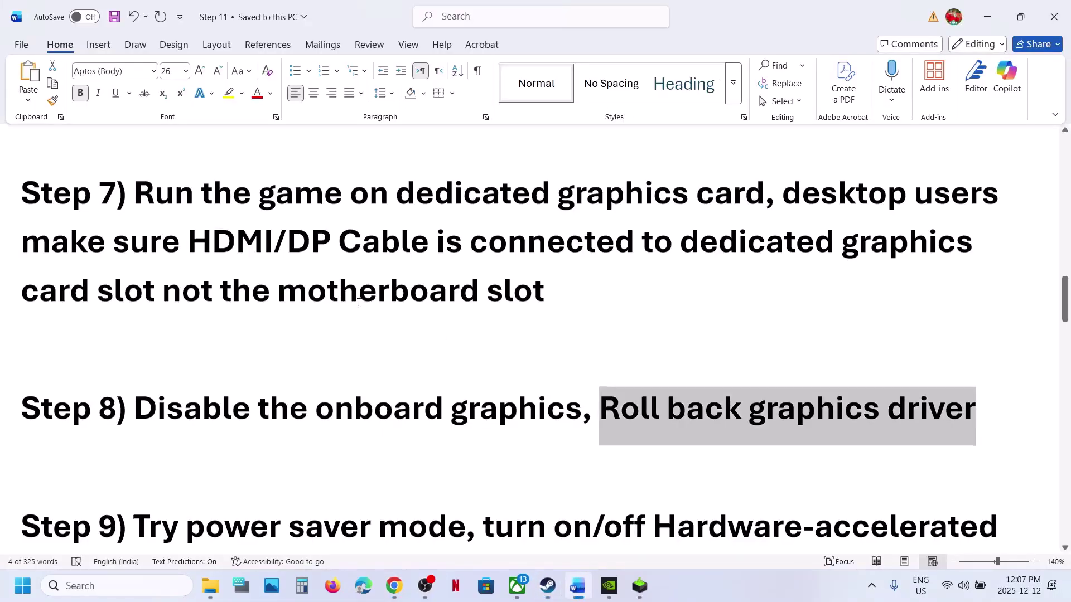
{"action": "scroll", "coordinate": [359, 302], "scroll_direction": "down", "scroll_amount": 3}
{"action": "scroll", "coordinate": [262, 390], "scroll_direction": "down", "scroll_amount": 5}
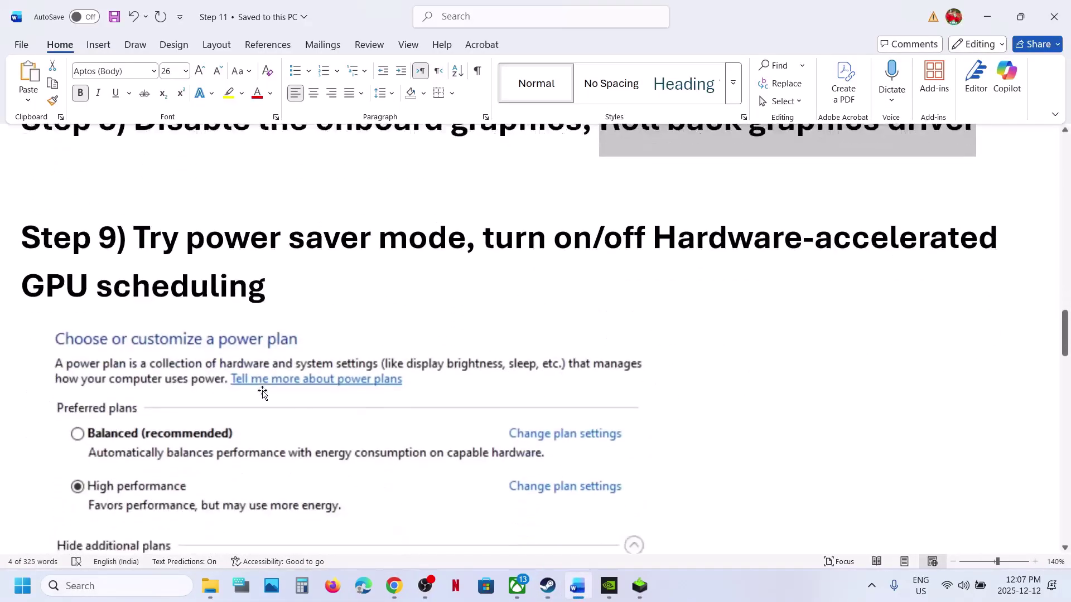
{"action": "scroll", "coordinate": [263, 393], "scroll_direction": "down", "scroll_amount": 1}
Open Power Options under Control Panel's Hardware and Sound to view the power plans, close it, and glance at the game page in Steam
{"action": "left_click", "coordinate": [119, 584]}
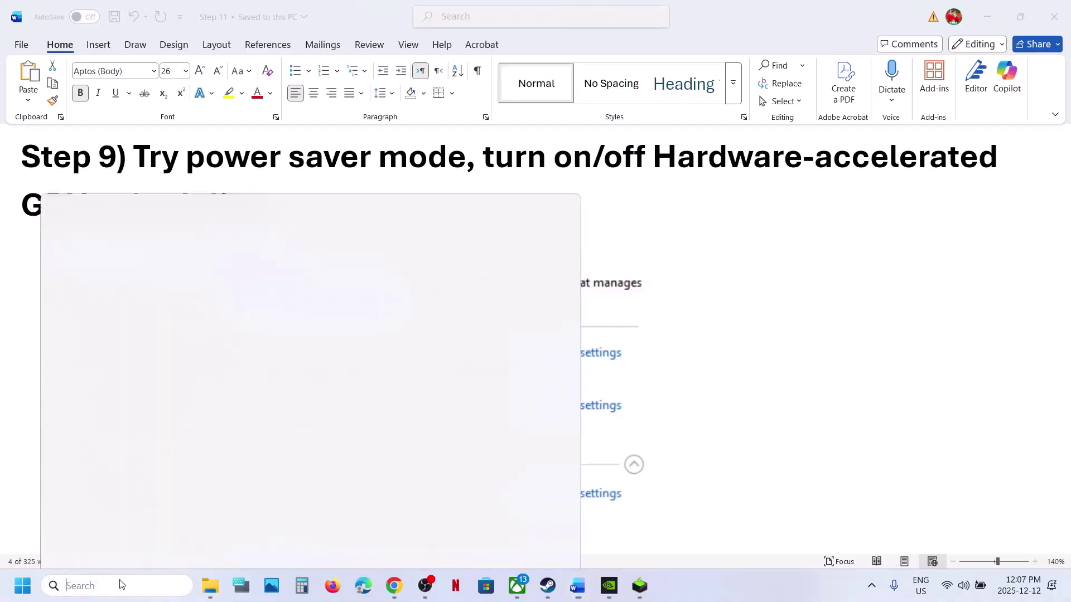
{"action": "type", "text": "control Panel"}
{"action": "key", "text": "Return"}
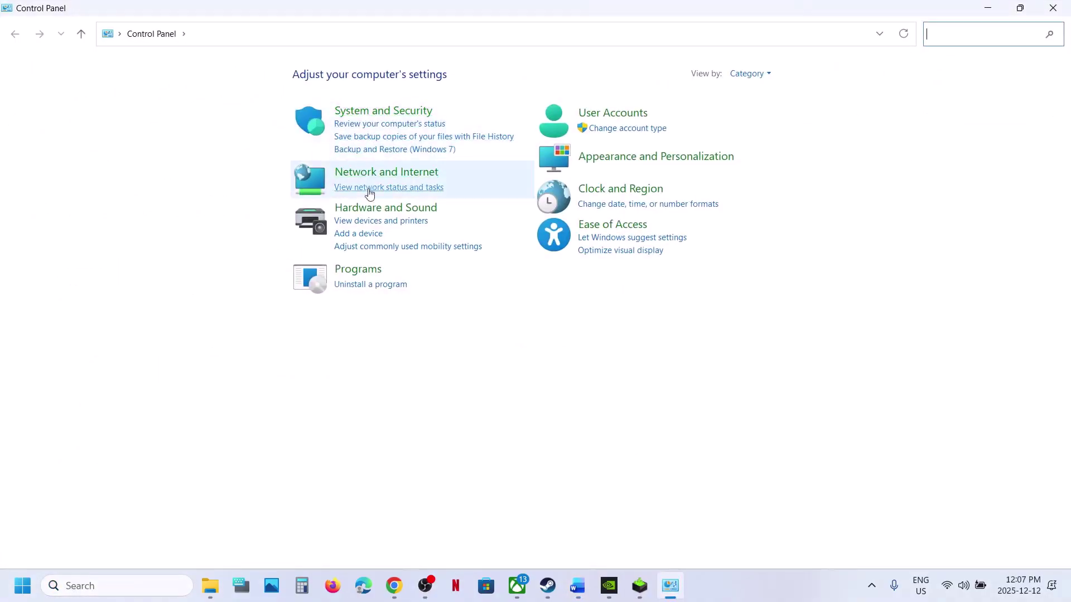
{"action": "left_click", "coordinate": [369, 209]}
{"action": "left_click", "coordinate": [229, 190]}
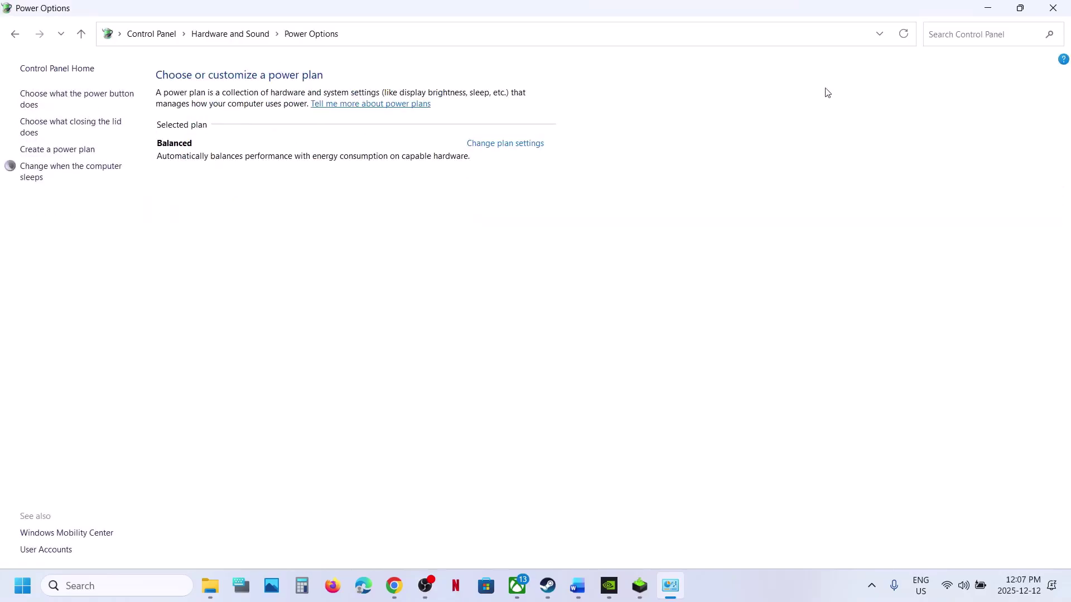
{"action": "left_click", "coordinate": [1052, 9]}
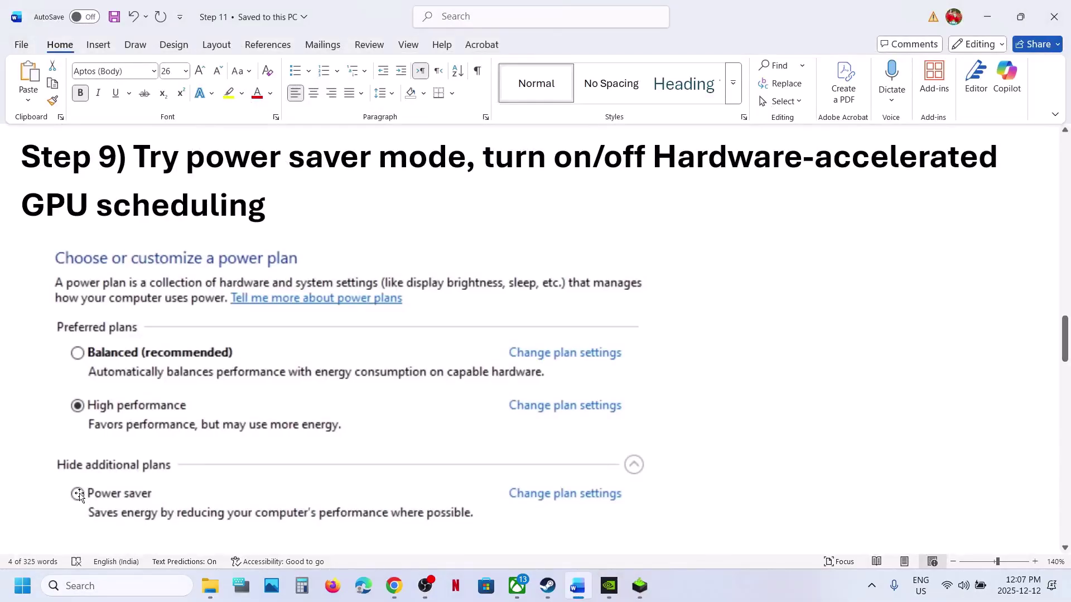
{"action": "left_click", "coordinate": [557, 590]}
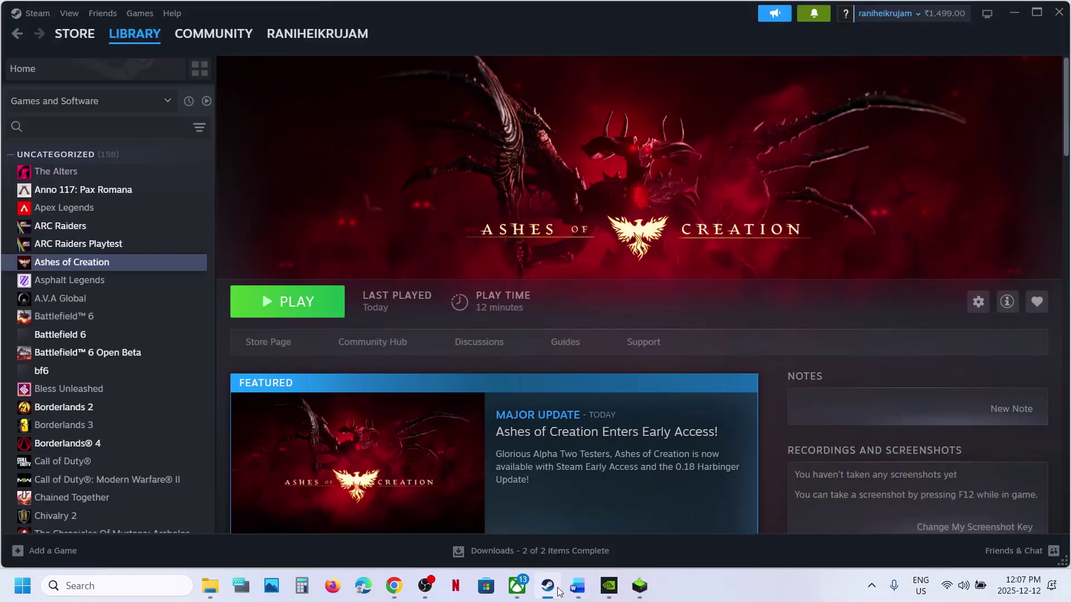
{"action": "left_click", "coordinate": [557, 590]}
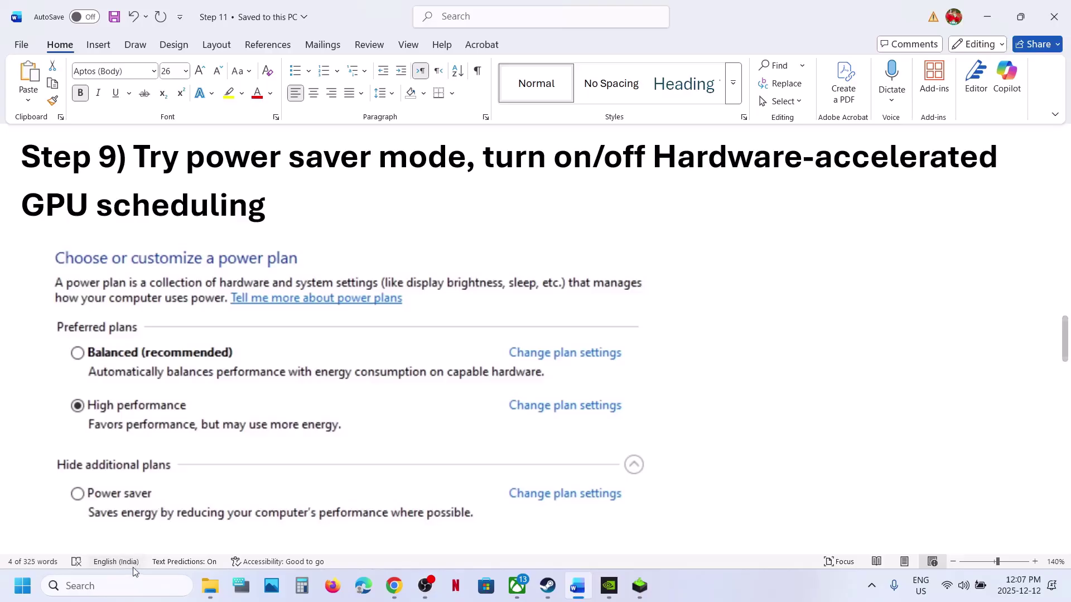
Open the Windows Graphics settings, expand the advanced graphics settings and turn on Hardware-accelerated GPU scheduling
{"action": "left_click", "coordinate": [111, 586]}
{"action": "type", "text": "graphics settings"}
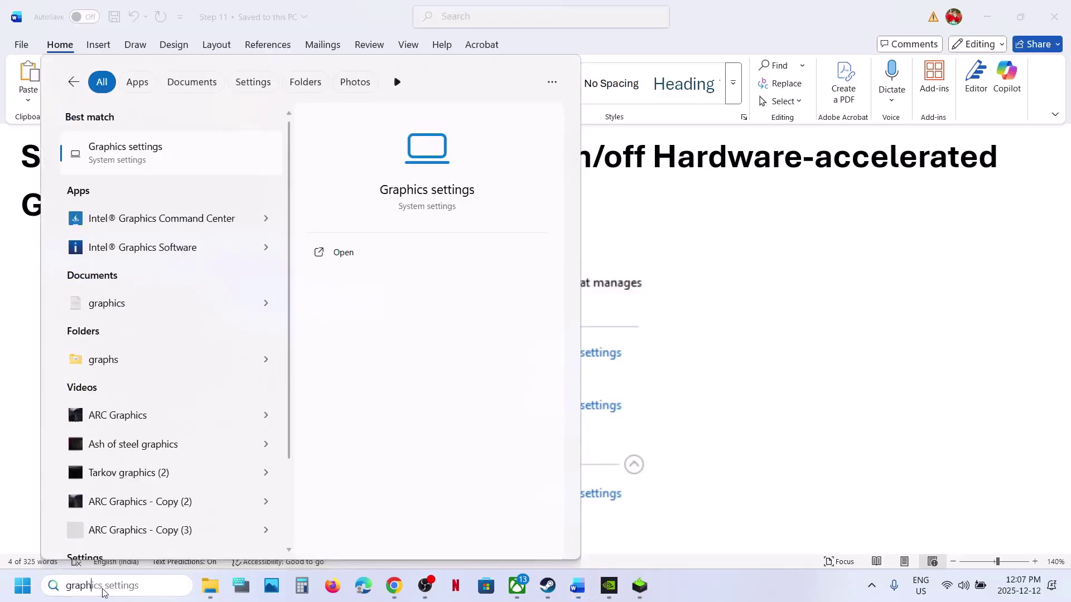
{"action": "key", "text": "Return"}
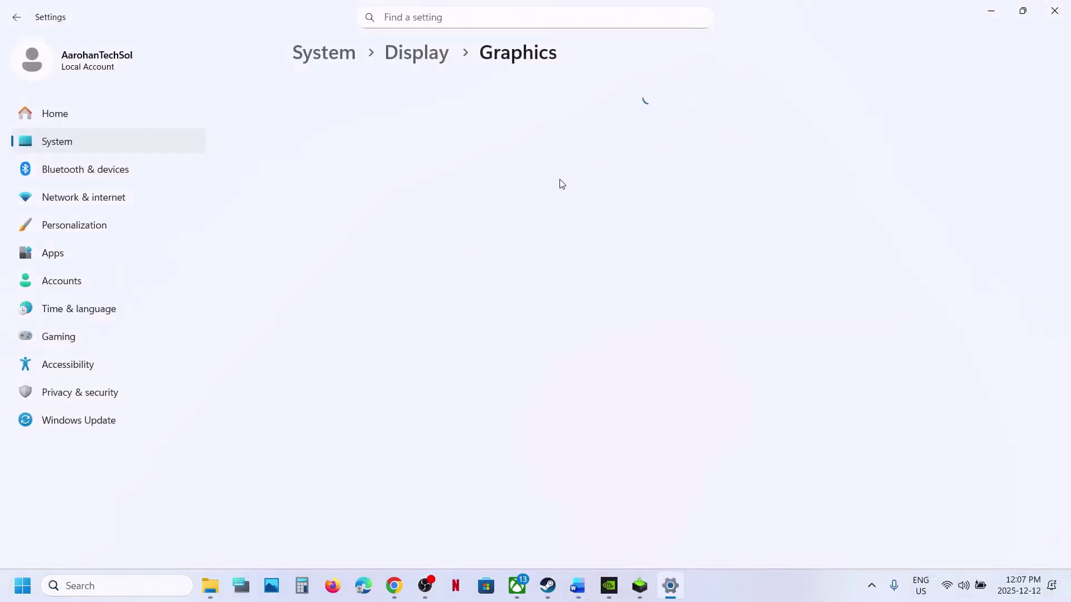
{"action": "left_click", "coordinate": [366, 229]}
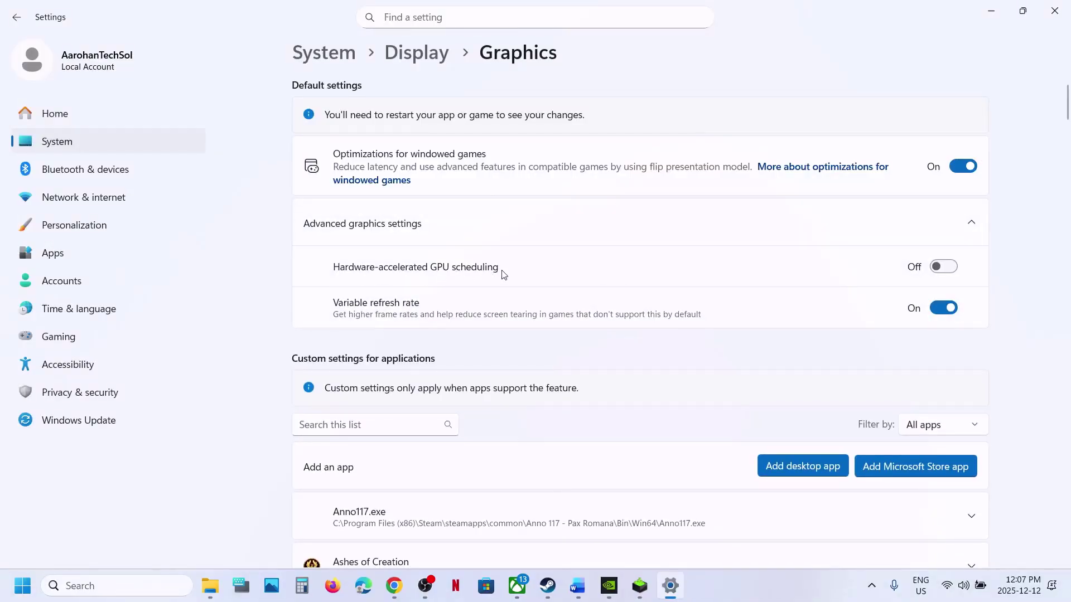
{"action": "left_click", "coordinate": [949, 267]}
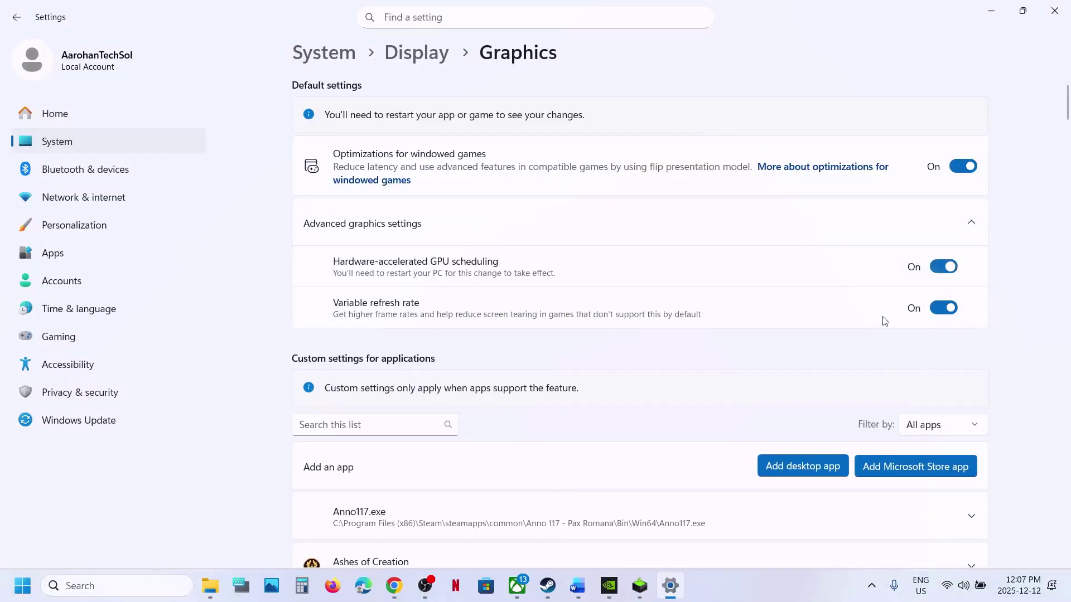
Glance at the Ashes of Creation page in Steam and turn Hardware-accelerated GPU scheduling off in the Graphics settings
{"action": "left_click", "coordinate": [548, 587]}
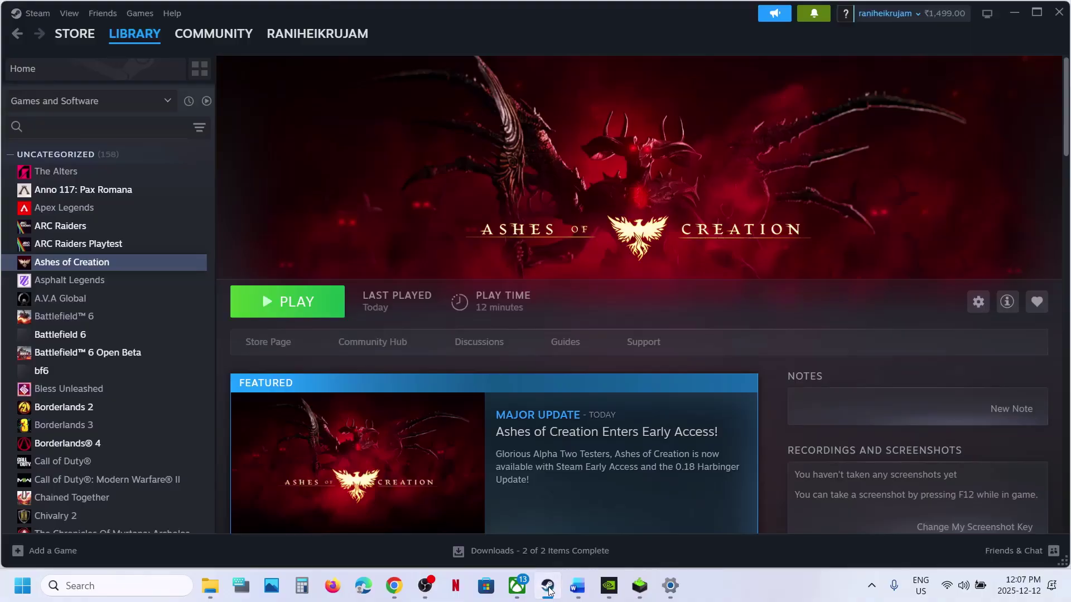
{"action": "left_click", "coordinate": [549, 587]}
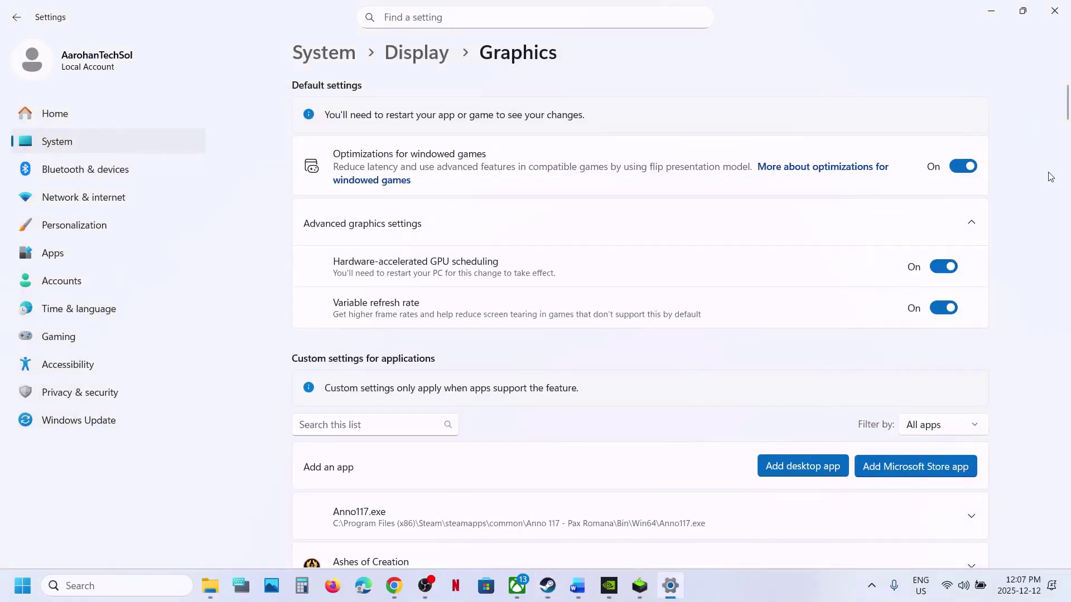
{"action": "left_click", "coordinate": [942, 268]}
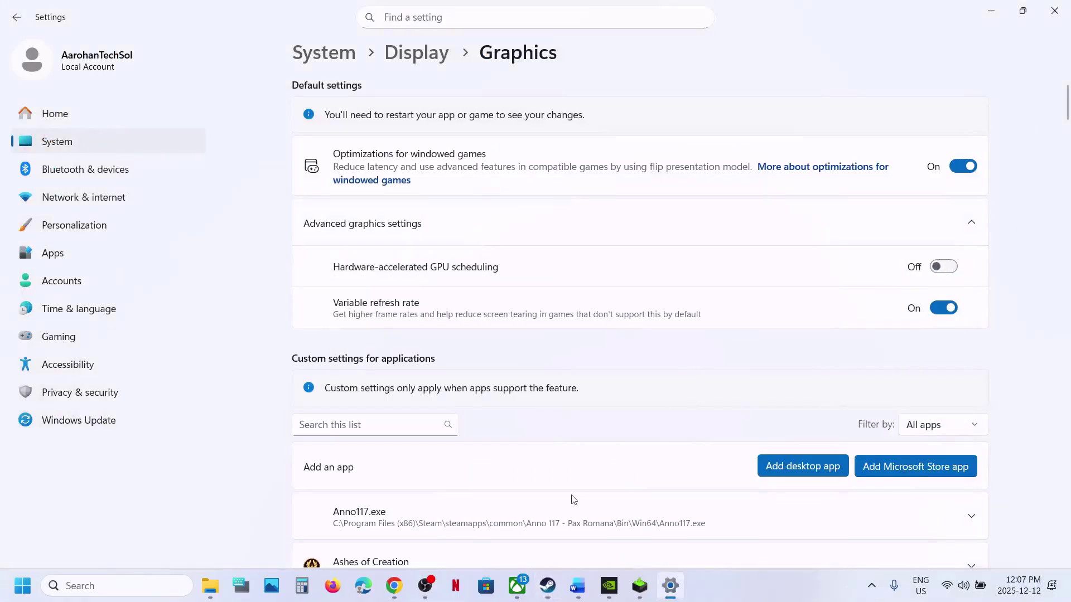
Open the Visual C++ link from Step 10 of the notes and highlight the X86 and X64 redistributable downloads
{"action": "left_click", "coordinate": [575, 592]}
{"action": "scroll", "coordinate": [320, 318], "scroll_direction": "down", "scroll_amount": 6}
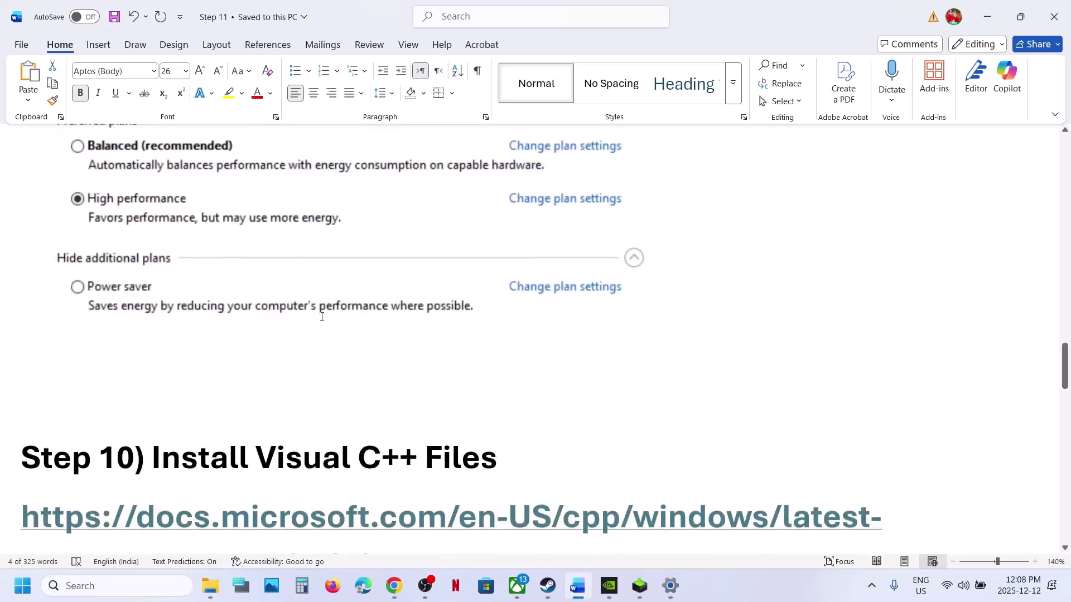
{"action": "left_click", "coordinate": [379, 414], "text": "ctrl"}
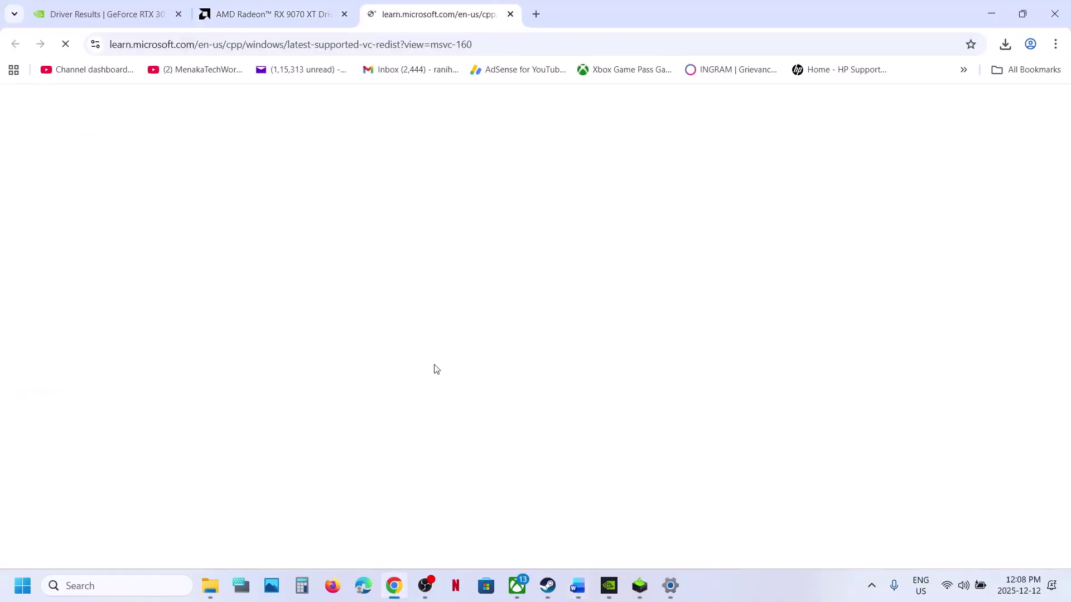
{"action": "scroll", "coordinate": [435, 365], "scroll_direction": "down", "scroll_amount": 10}
{"action": "scroll", "coordinate": [435, 366], "scroll_direction": "down", "scroll_amount": 6}
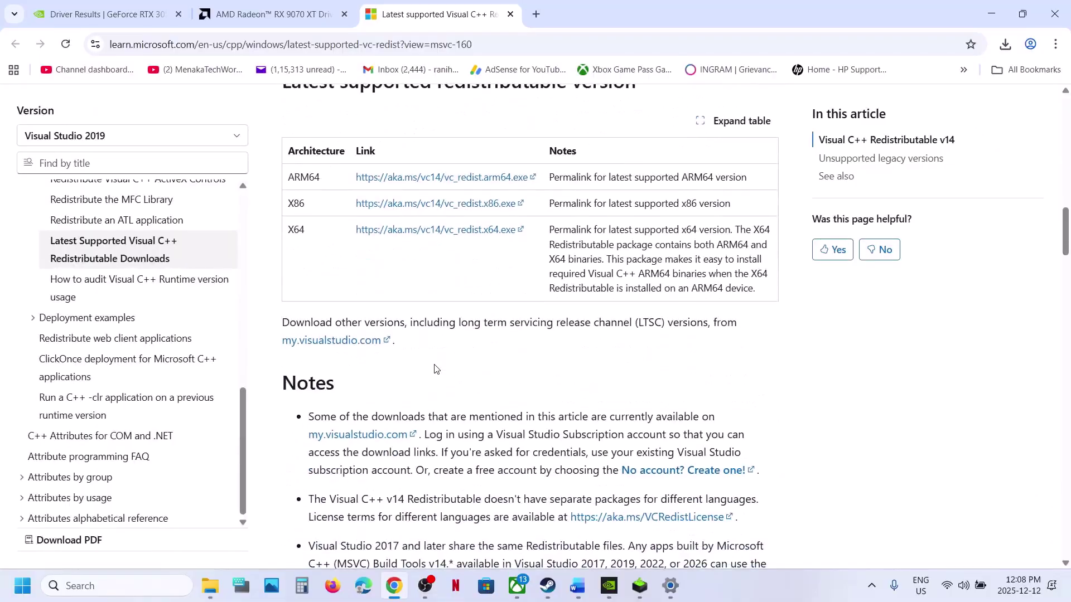
{"action": "scroll", "coordinate": [437, 368], "scroll_direction": "up", "scroll_amount": 1}
{"action": "left_click_drag", "start_coordinate": [289, 285], "coordinate": [552, 322]}
{"action": "left_click", "coordinate": [521, 336]}
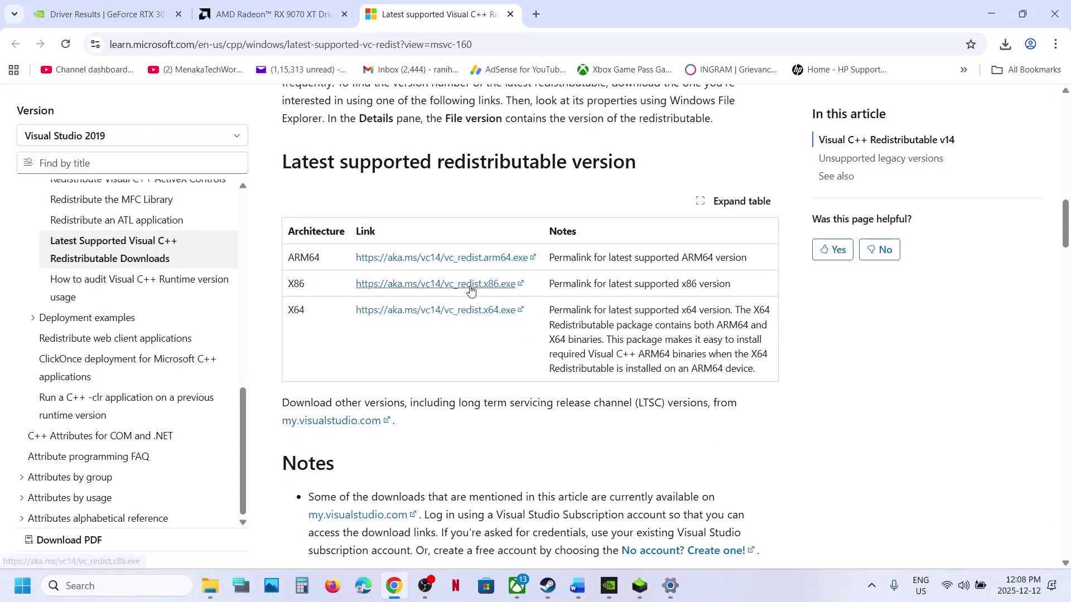
Download the X86 Visual C++ v14 Redistributable from the article and start its installation
{"action": "left_click", "coordinate": [472, 285]}
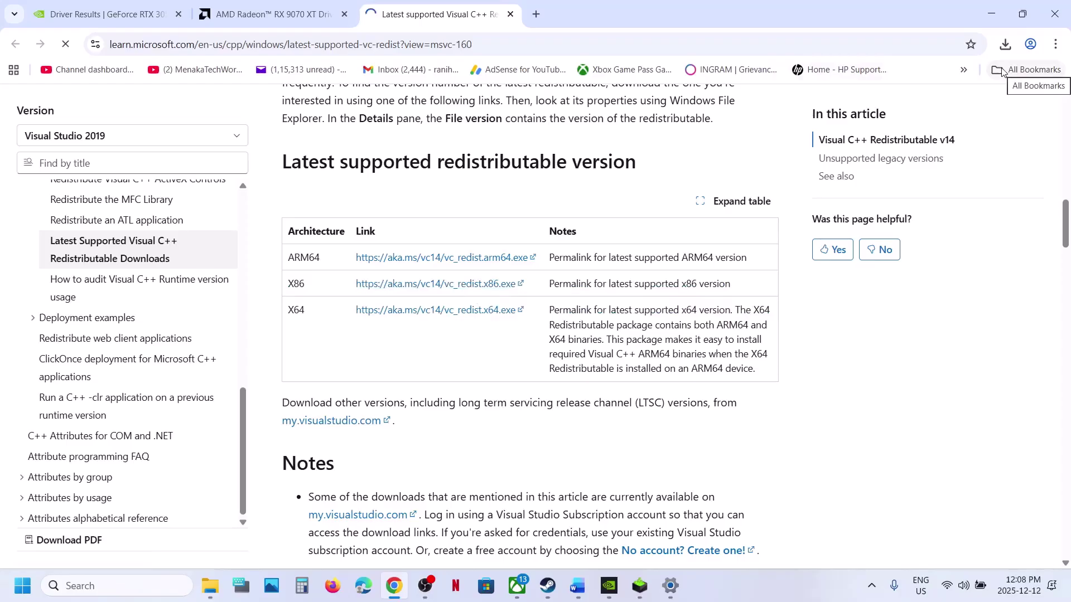
{"action": "left_click", "coordinate": [886, 81]}
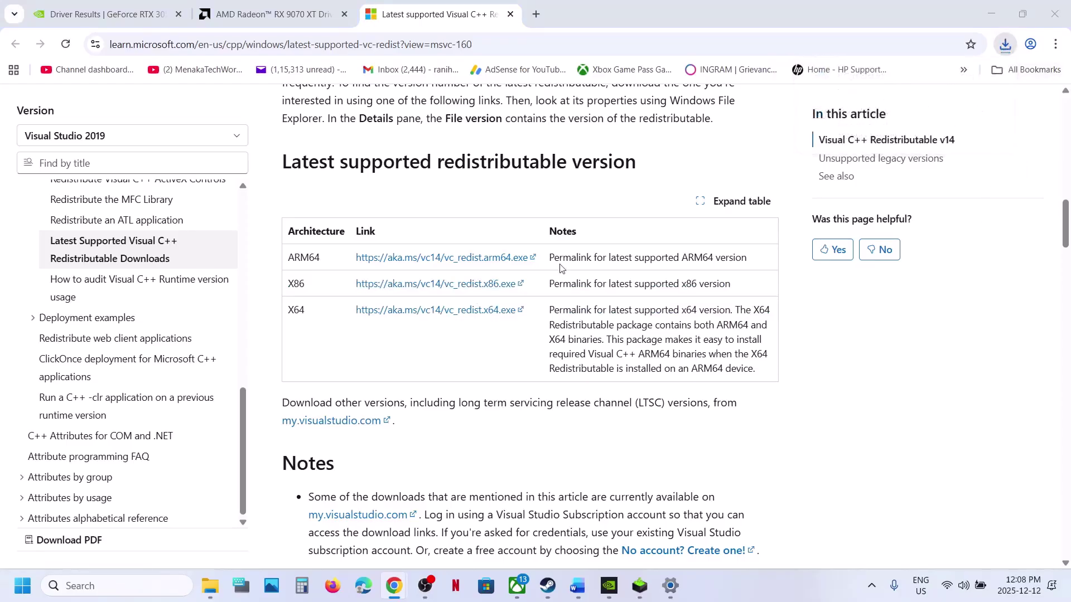
{"action": "left_click", "coordinate": [544, 368]}
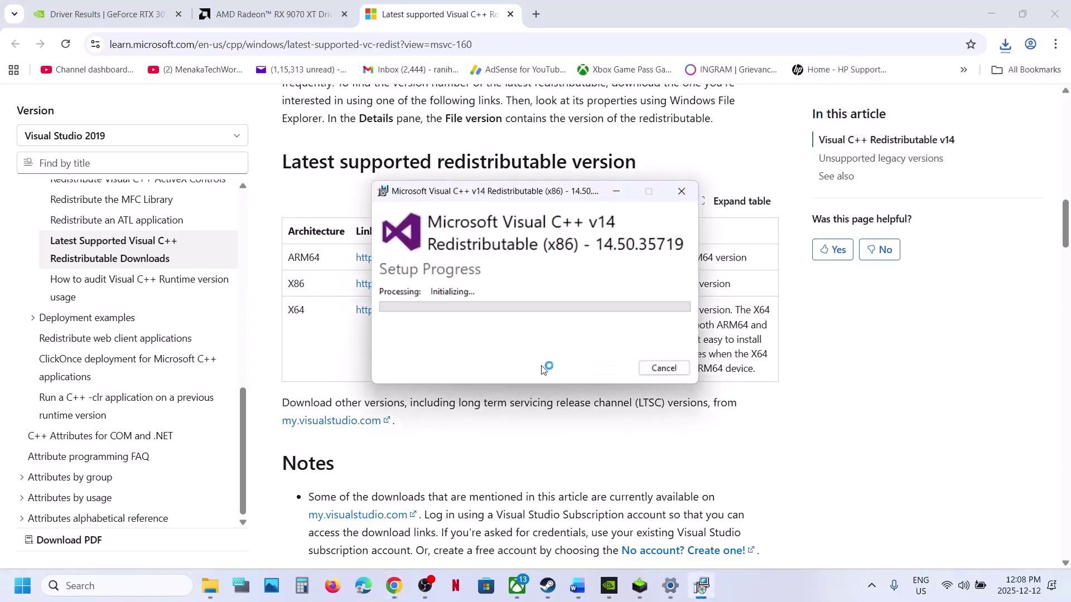
Authorize the x86 setup, download the X64 Visual C++ v14 Redistributable and start its repair with permission to make changes
{"action": "left_click", "coordinate": [465, 395]}
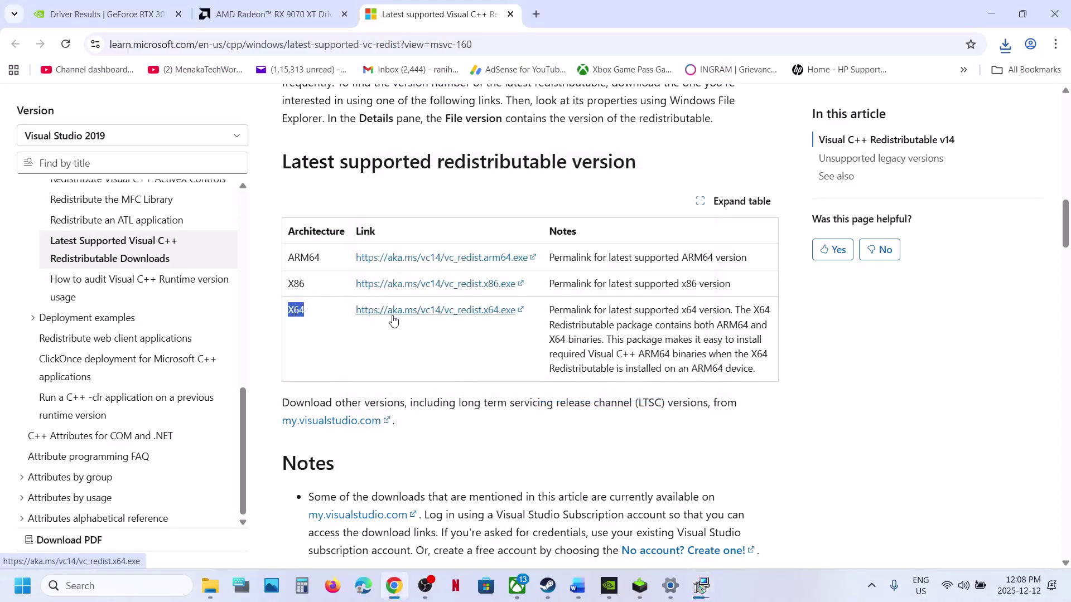
{"action": "left_click", "coordinate": [1006, 45]}
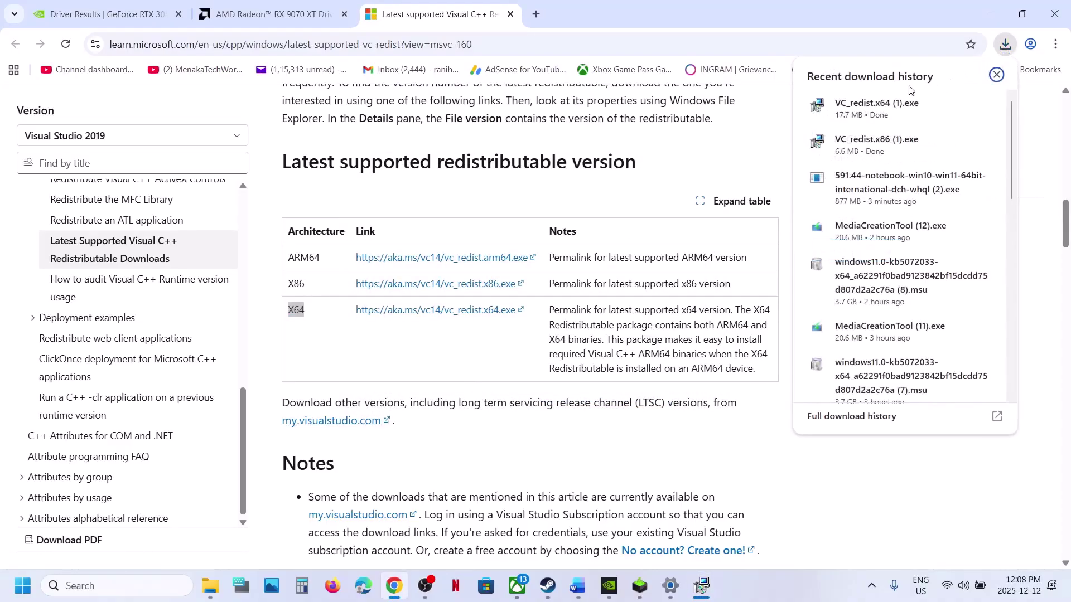
{"action": "left_click", "coordinate": [886, 103]}
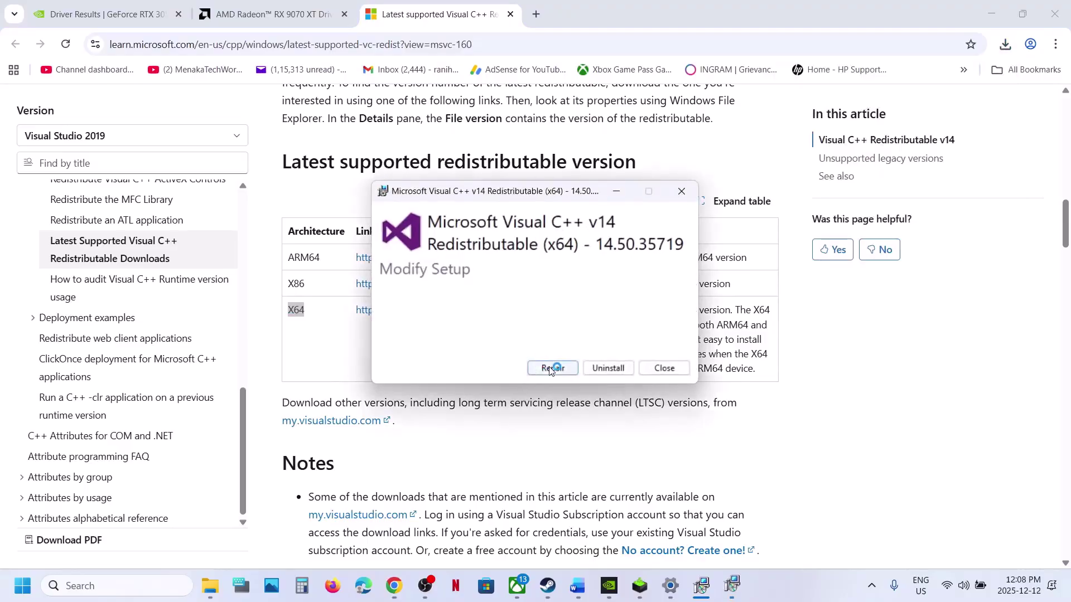
{"action": "left_click", "coordinate": [551, 366]}
{"action": "left_click", "coordinate": [472, 397]}
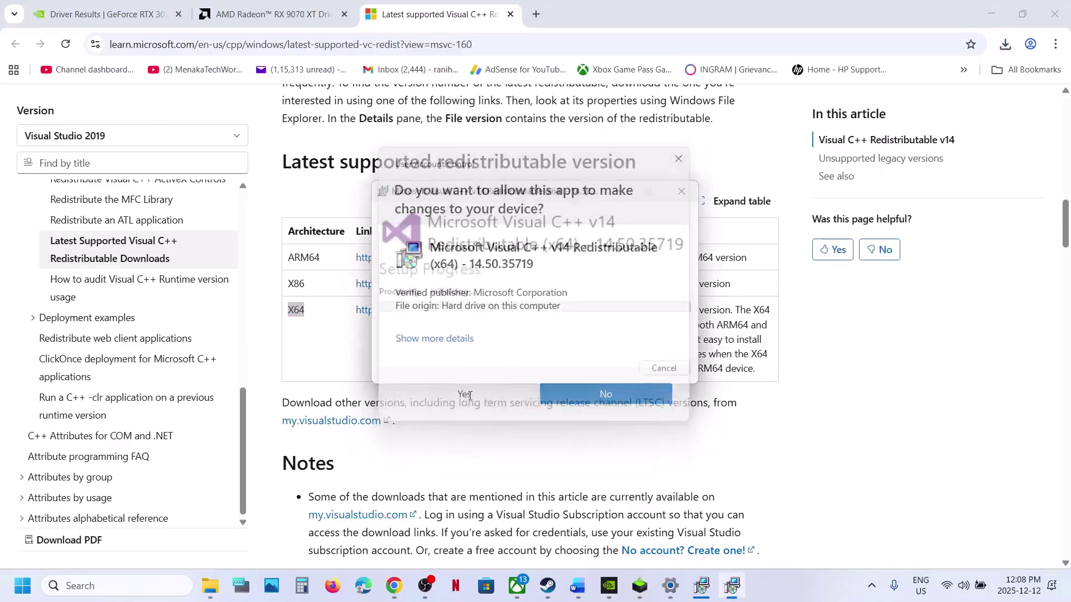
Bring the finished x86 redistributable setup forward and close both the x86 and x64 setup windows
{"action": "left_click", "coordinate": [705, 592]}
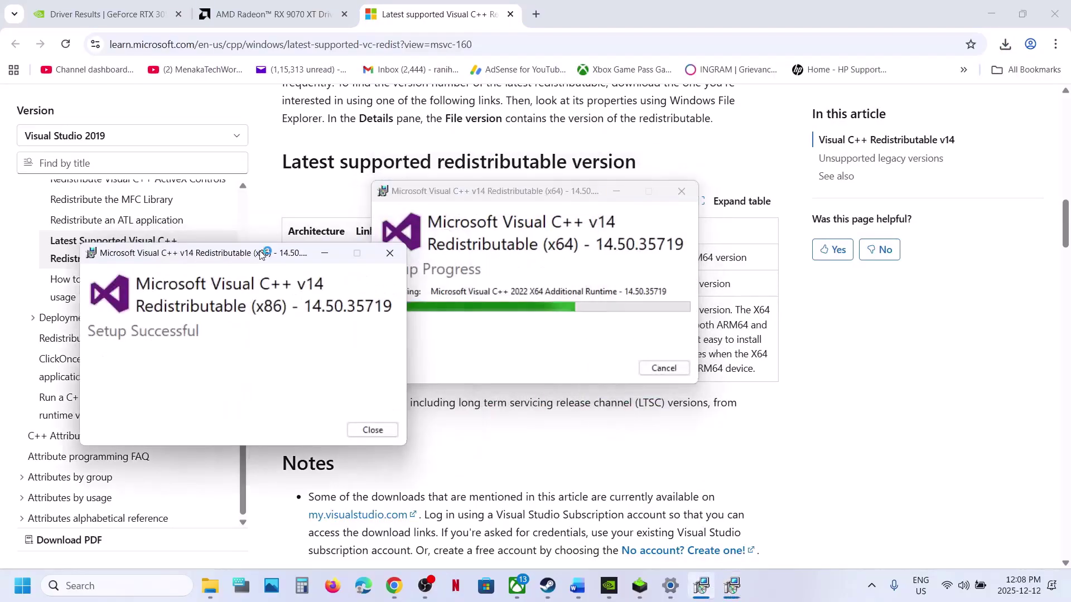
{"action": "left_click_drag", "start_coordinate": [558, 189], "coordinate": [261, 253]}
{"action": "left_click", "coordinate": [367, 433]}
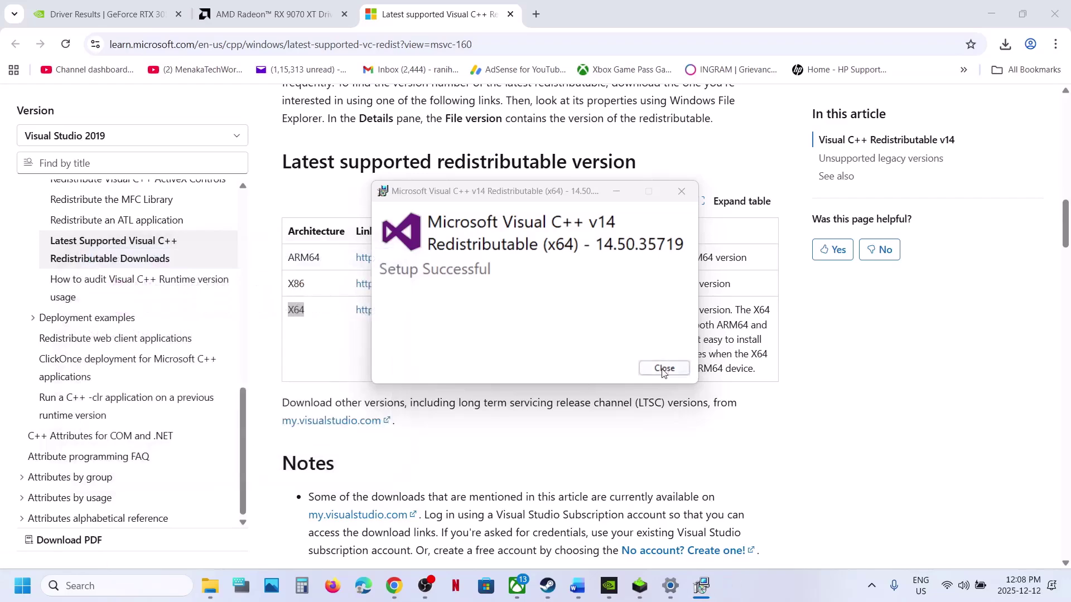
{"action": "left_click", "coordinate": [664, 368]}
Bring up the Windows power options to show Restart without restarting the computer
{"action": "left_click", "coordinate": [22, 587]}
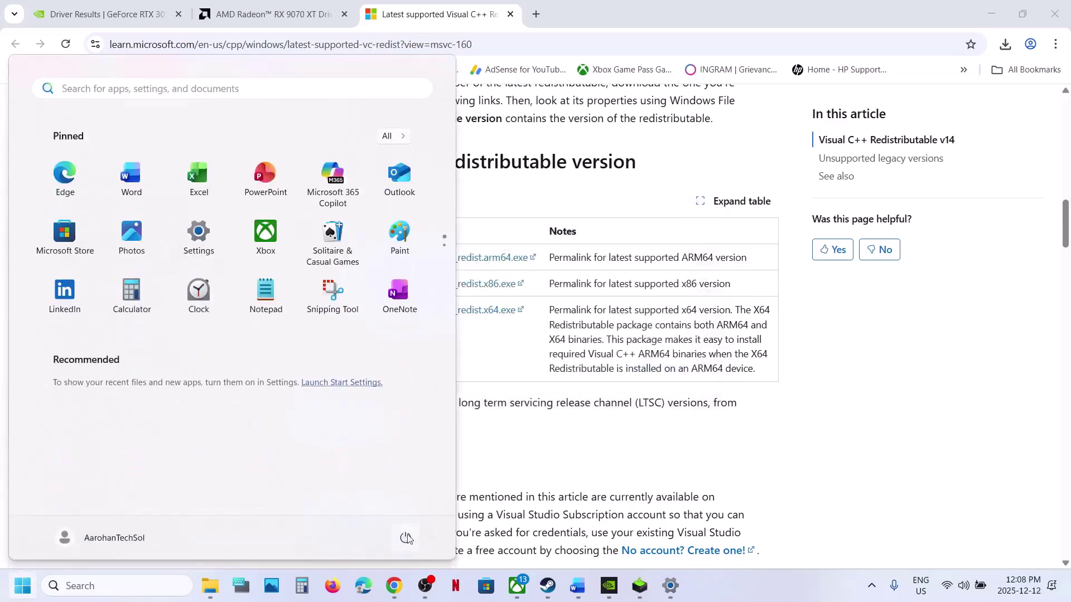
{"action": "left_click", "coordinate": [405, 549]}
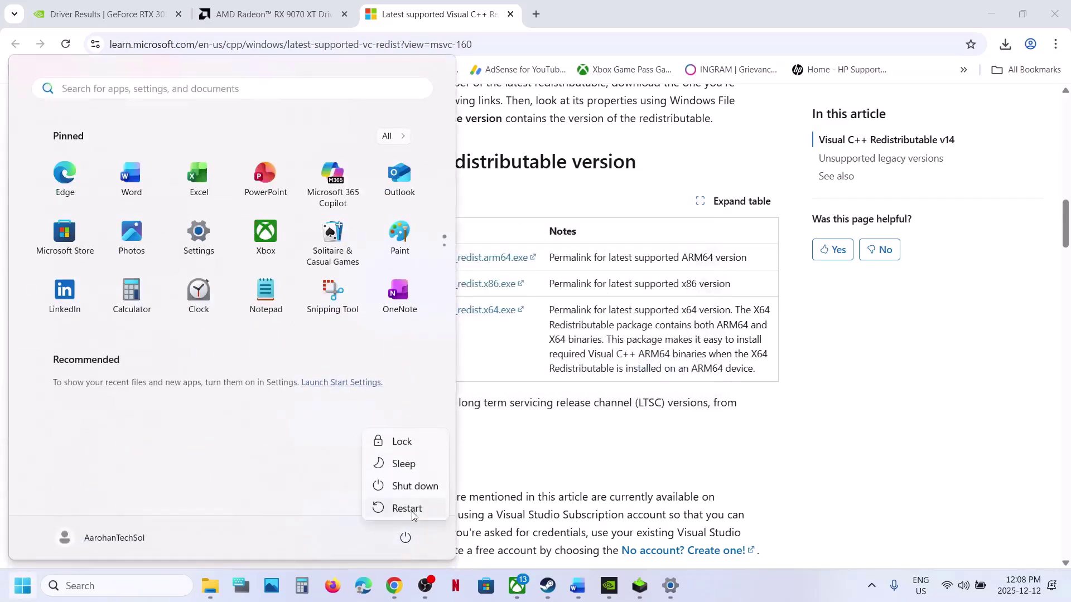
{"action": "left_click", "coordinate": [552, 585]}
Check for updates in Windows Update as Step 11 of the notes says, and bring up the Windows power options
{"action": "left_click", "coordinate": [575, 585]}
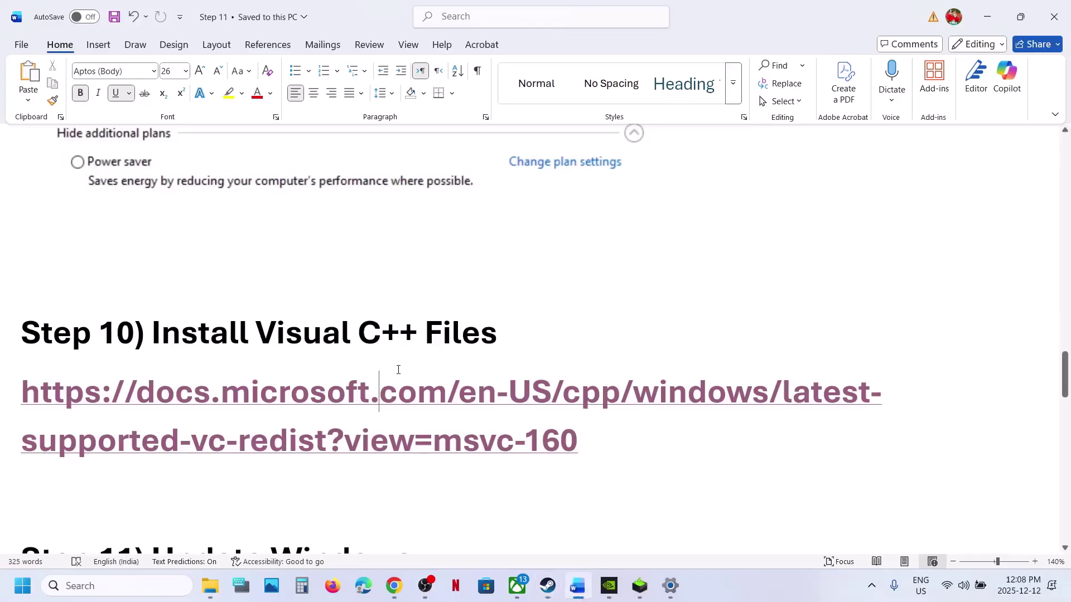
{"action": "scroll", "coordinate": [399, 370], "scroll_direction": "down", "scroll_amount": 1}
{"action": "scroll", "coordinate": [398, 369], "scroll_direction": "up", "scroll_amount": 1}
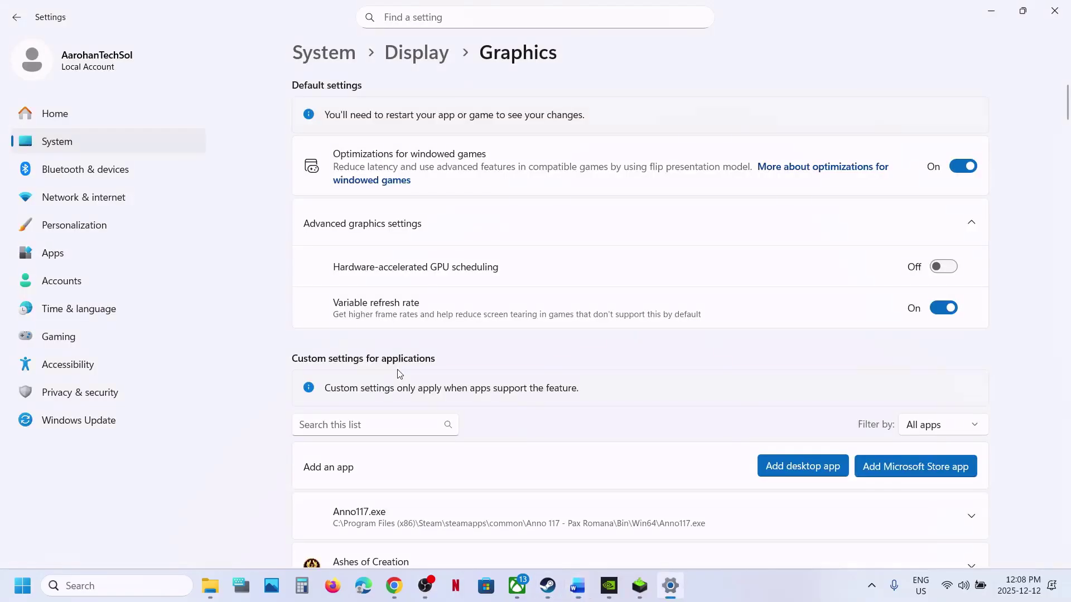
{"action": "left_click", "coordinate": [58, 418]}
{"action": "left_click", "coordinate": [947, 122]}
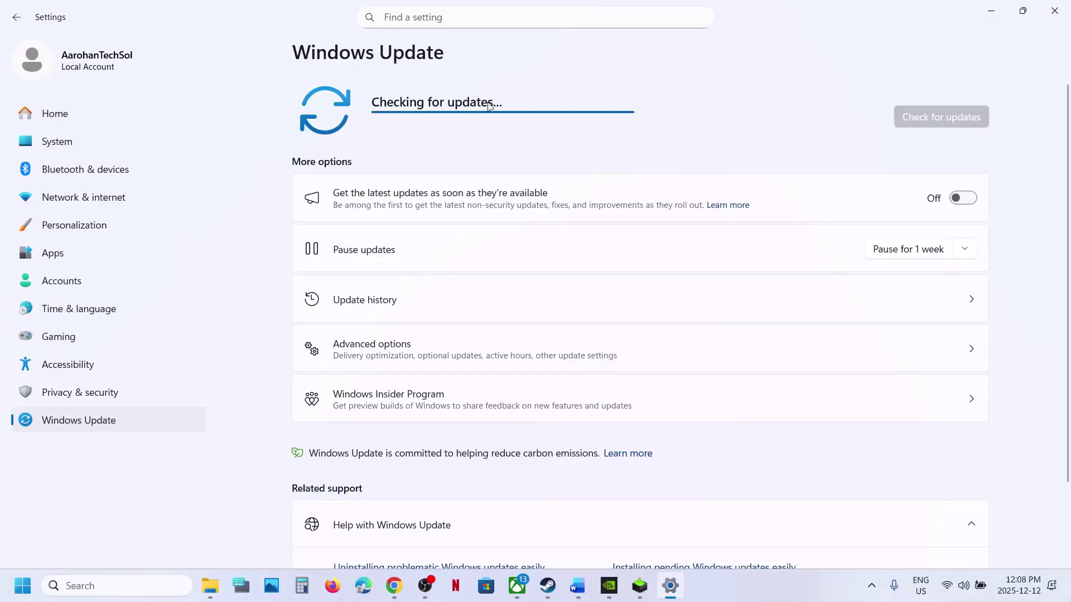
{"action": "left_click", "coordinate": [23, 600]}
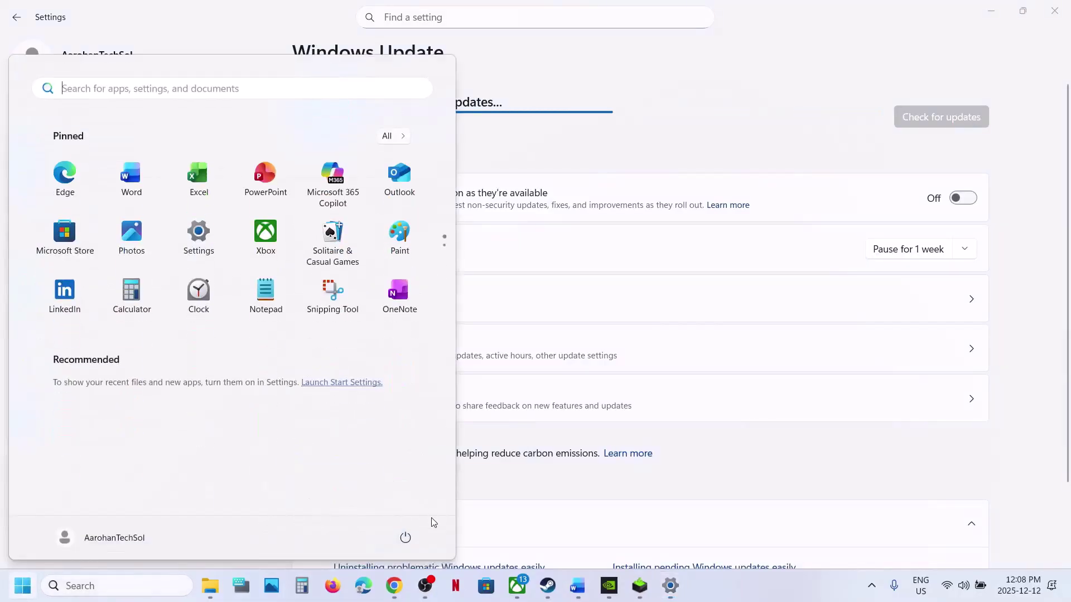
{"action": "left_click", "coordinate": [416, 537]}
Highlight "Update System BIOS" in Step 12 of the notes and check the battery charge in the Windows quick settings
{"action": "left_click", "coordinate": [576, 585]}
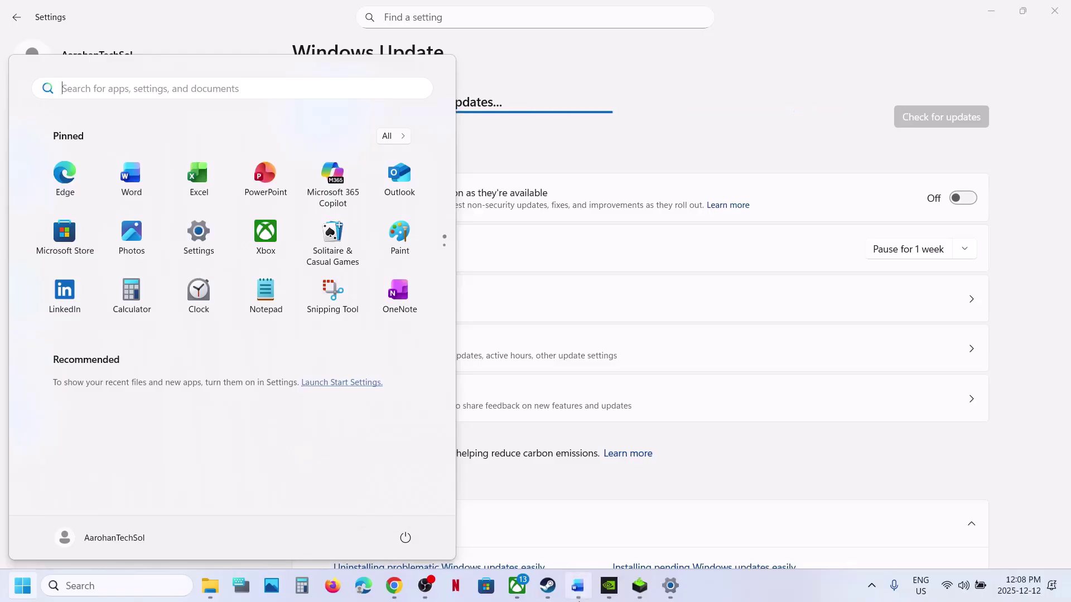
{"action": "scroll", "coordinate": [474, 347], "scroll_direction": "down", "scroll_amount": 3}
{"action": "scroll", "coordinate": [474, 347], "scroll_direction": "up", "scroll_amount": 1}
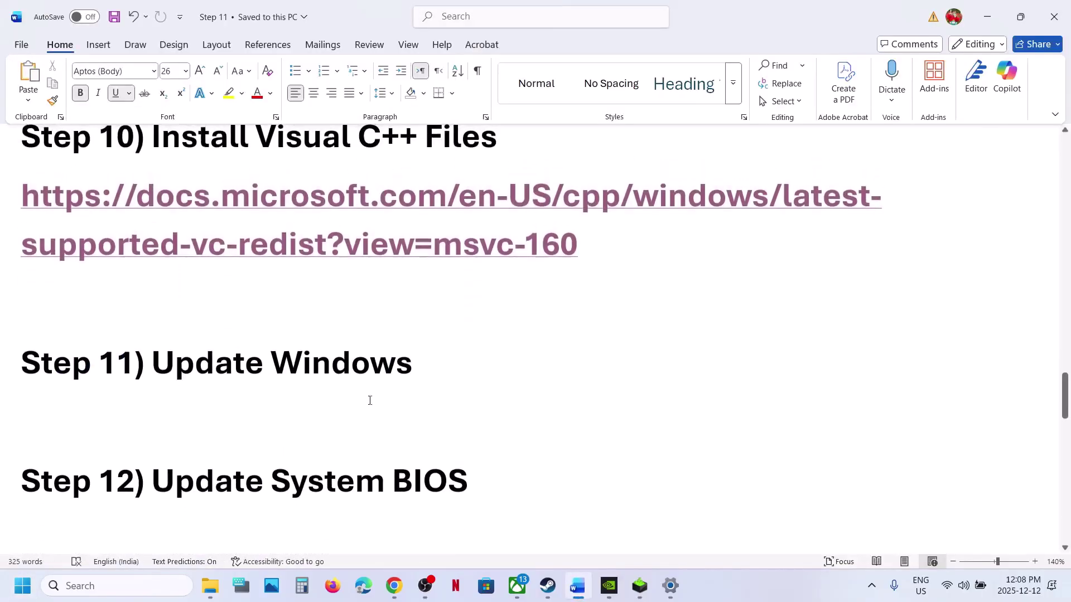
{"action": "left_click_drag", "start_coordinate": [165, 489], "coordinate": [442, 490]}
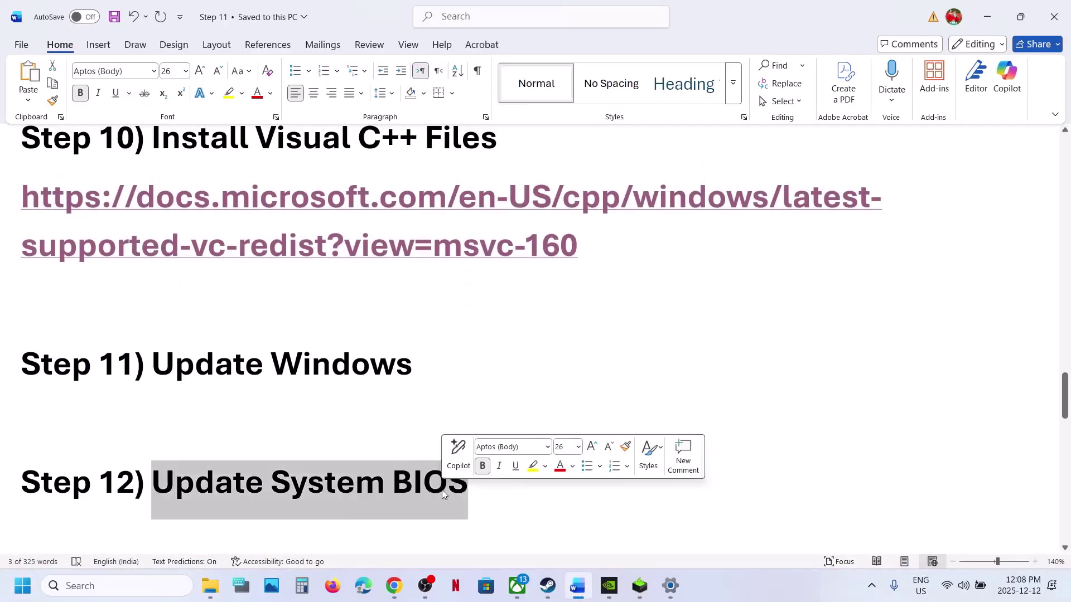
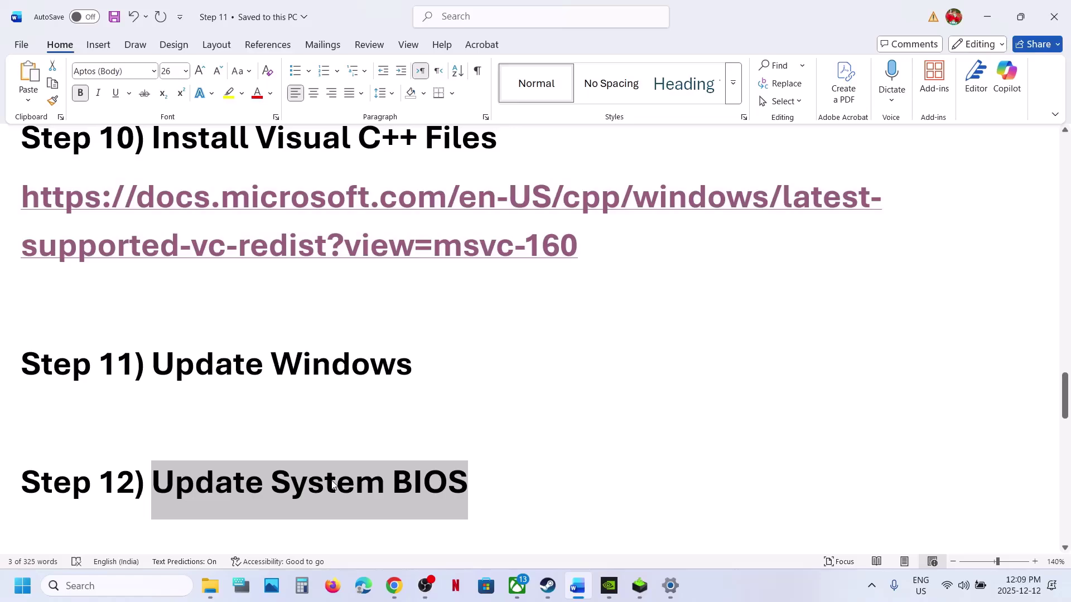
{"action": "left_click", "coordinate": [964, 585]}
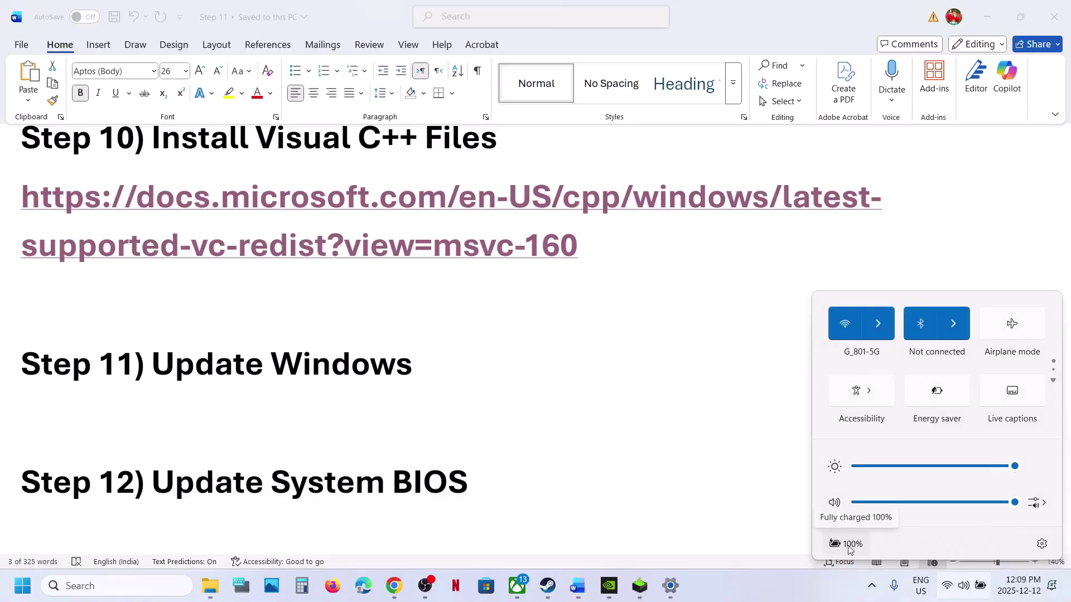
{"action": "left_click", "coordinate": [383, 429]}
Highlight the Step 13 instructions on unplugging external devices and USB adapters, and the phrase "disable steam overlay"
{"action": "scroll", "coordinate": [382, 426], "scroll_direction": "down", "scroll_amount": 5}
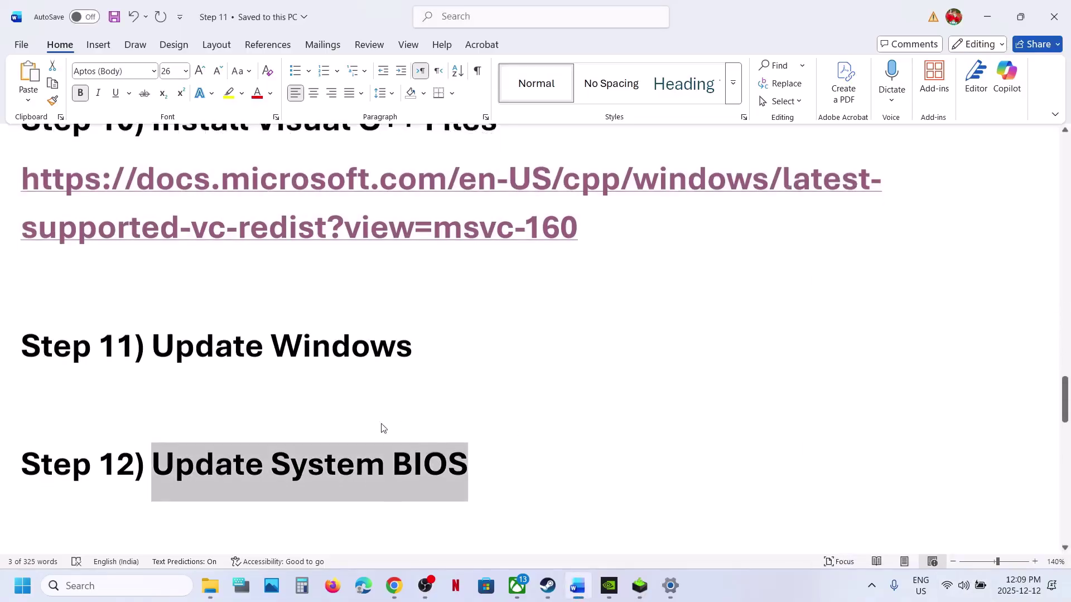
{"action": "scroll", "coordinate": [382, 425], "scroll_direction": "down", "scroll_amount": 5}
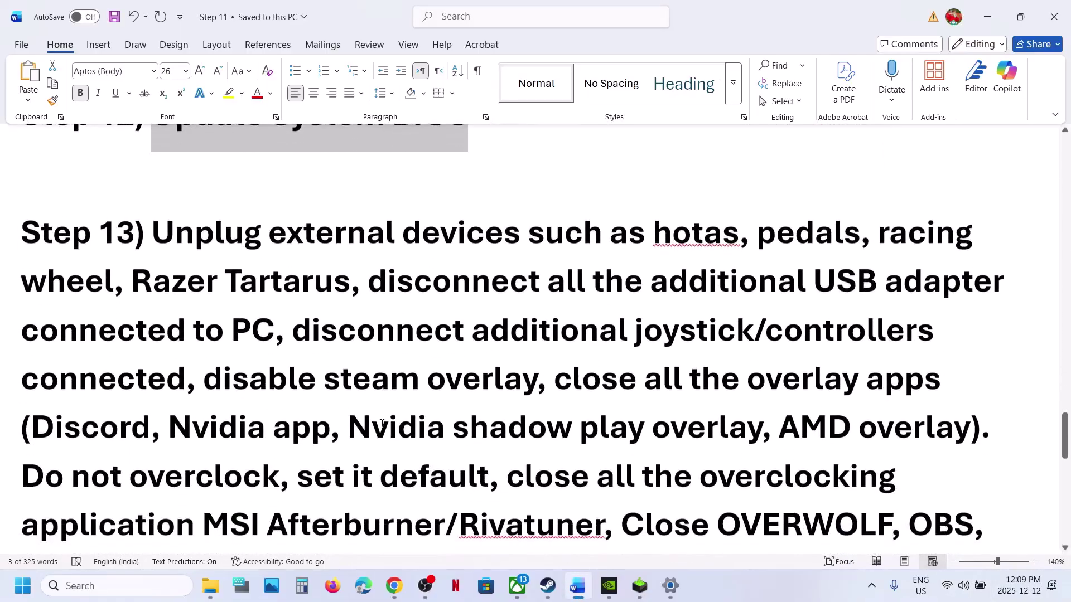
{"action": "left_click_drag", "start_coordinate": [168, 231], "coordinate": [275, 323]}
{"action": "scroll", "coordinate": [307, 264], "scroll_direction": "down", "scroll_amount": 2}
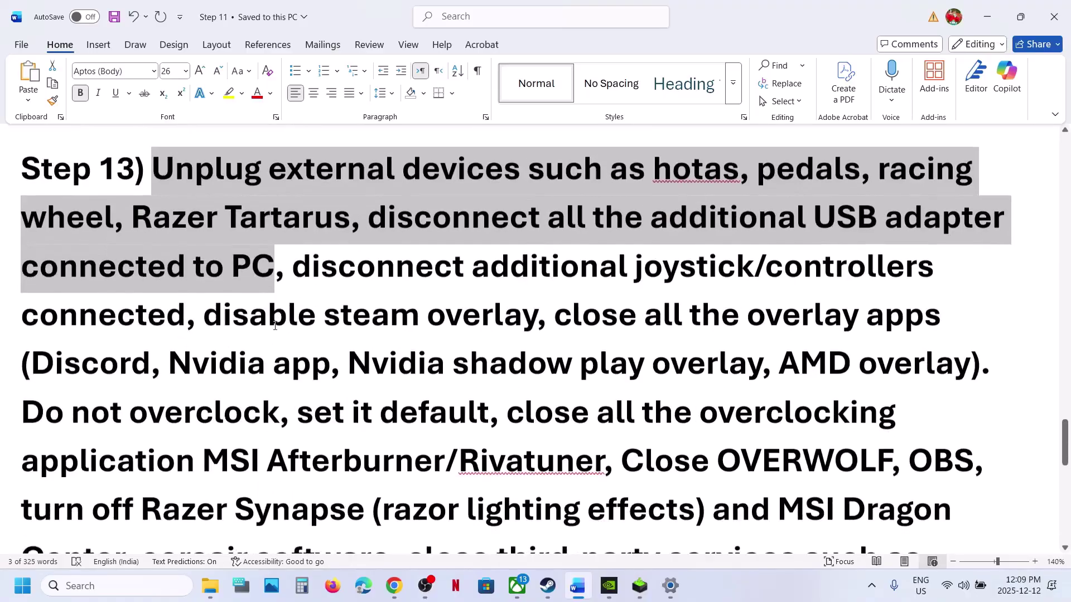
{"action": "left_click_drag", "start_coordinate": [306, 263], "coordinate": [537, 314]}
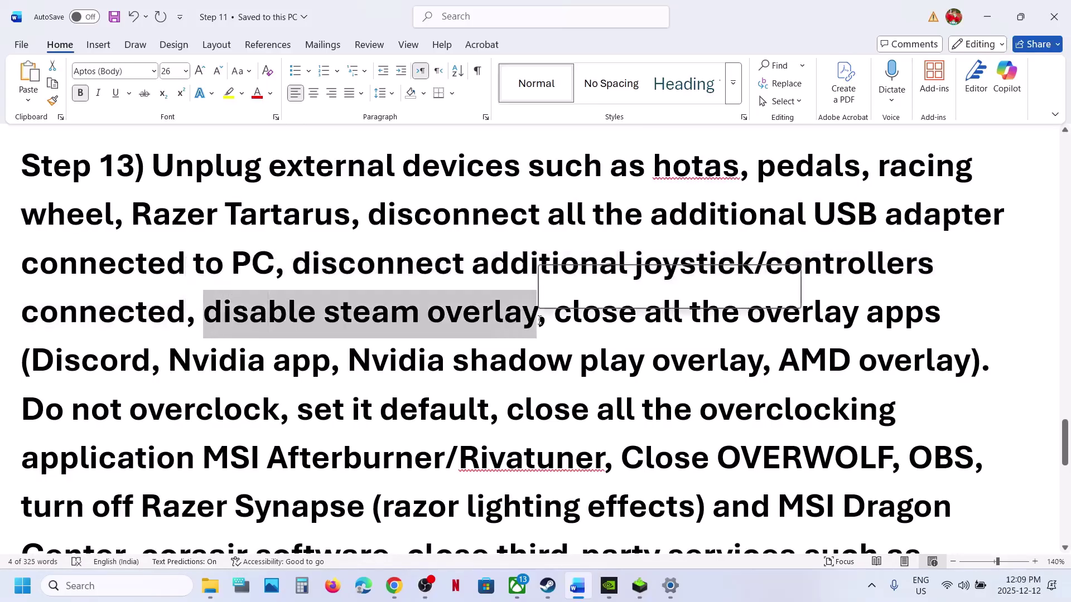
Switch to Steam, turn off the in-game Steam Overlay in the Ashes of Creation properties and close them
{"action": "left_click", "coordinate": [549, 586]}
{"action": "right_click", "coordinate": [93, 258]}
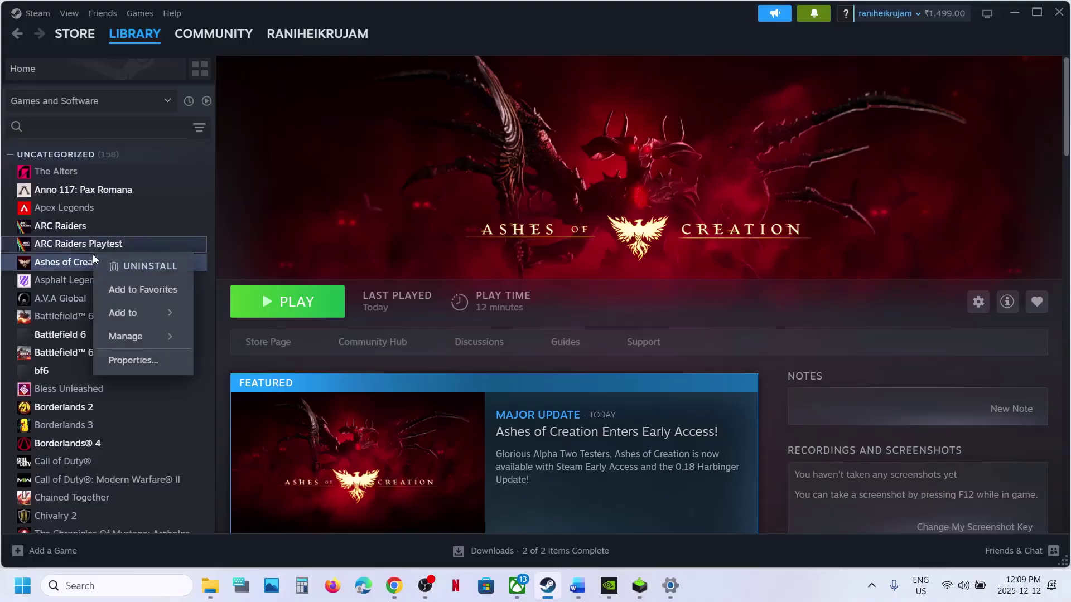
{"action": "right_click", "coordinate": [86, 258]}
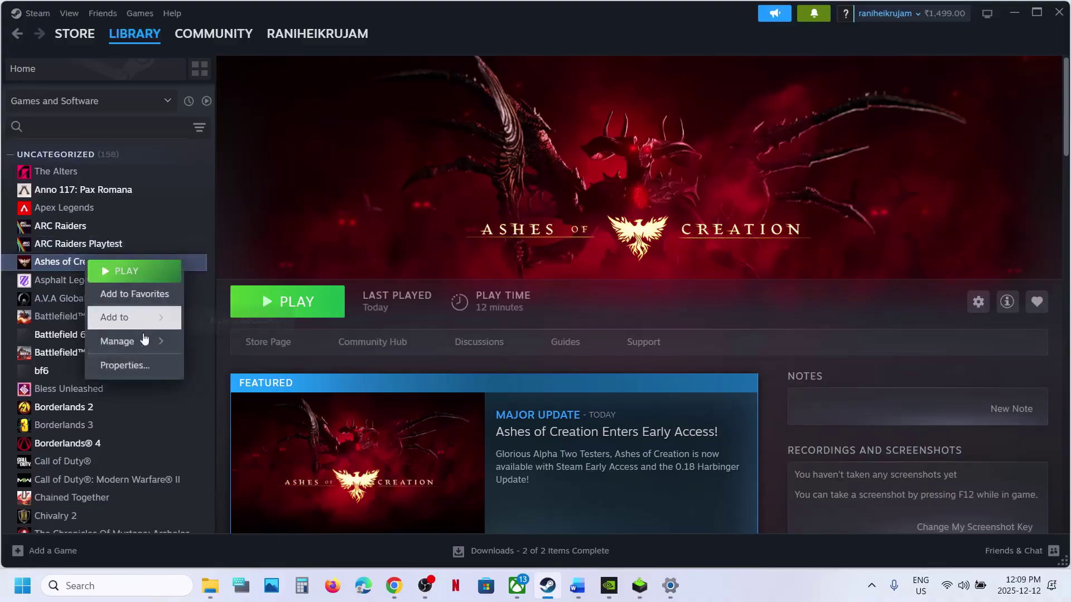
{"action": "left_click", "coordinate": [146, 368]}
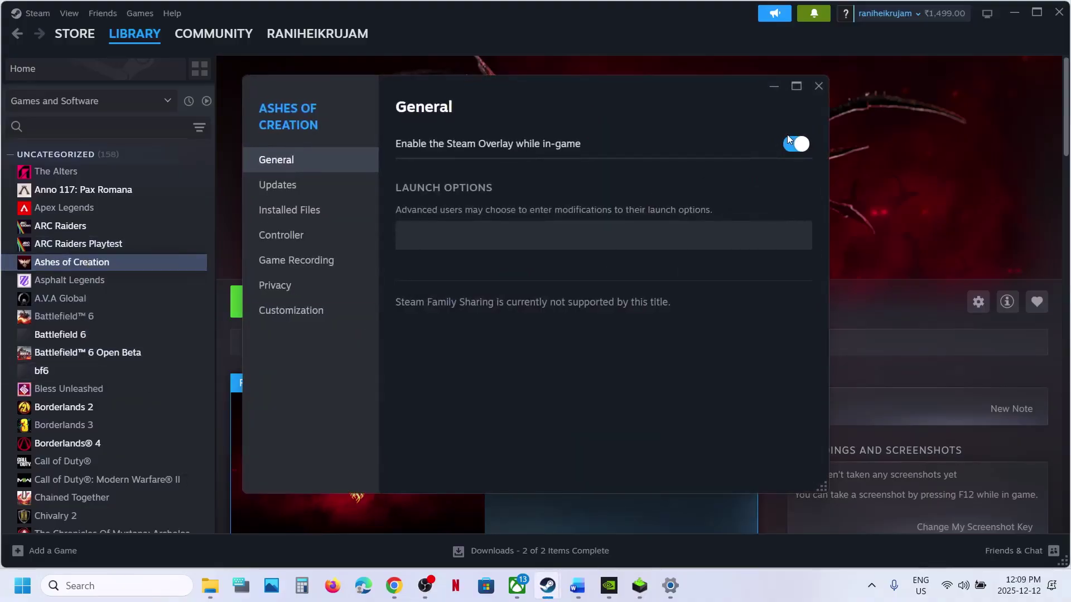
{"action": "left_click", "coordinate": [790, 141]}
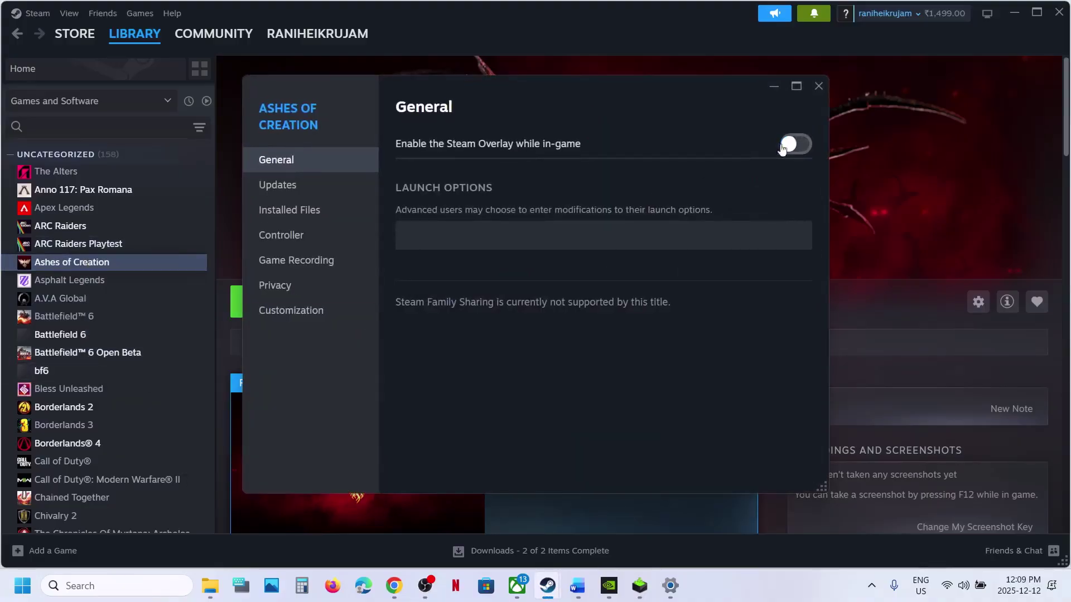
{"action": "left_click", "coordinate": [821, 91]}
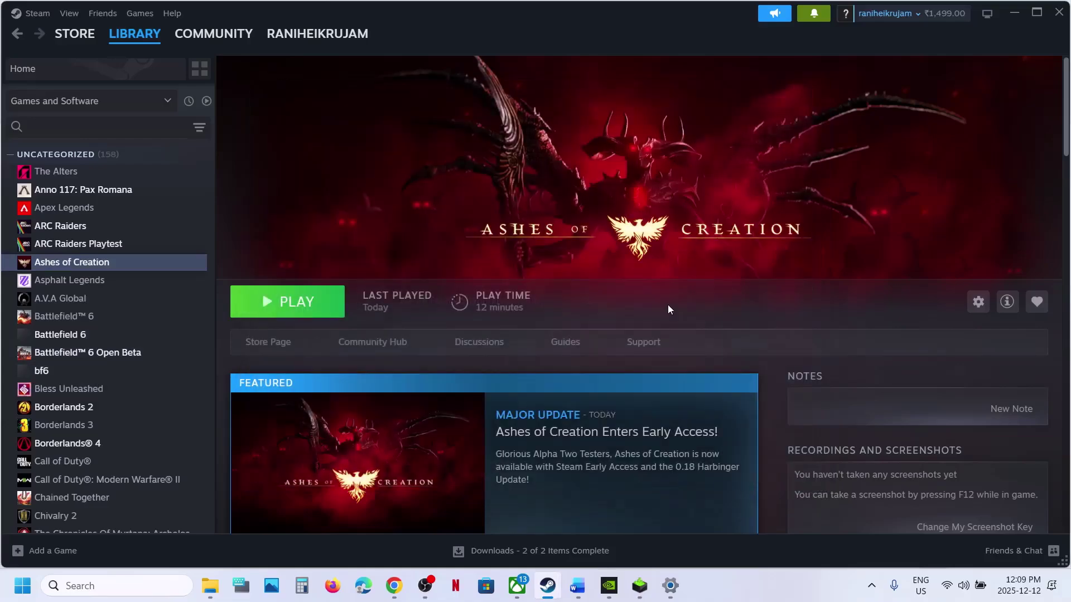
Highlight "Discord" in Step 13 of the notes, then check the NVIDIA overlay setting in the NVIDIA app and close it
{"action": "left_click", "coordinate": [580, 587]}
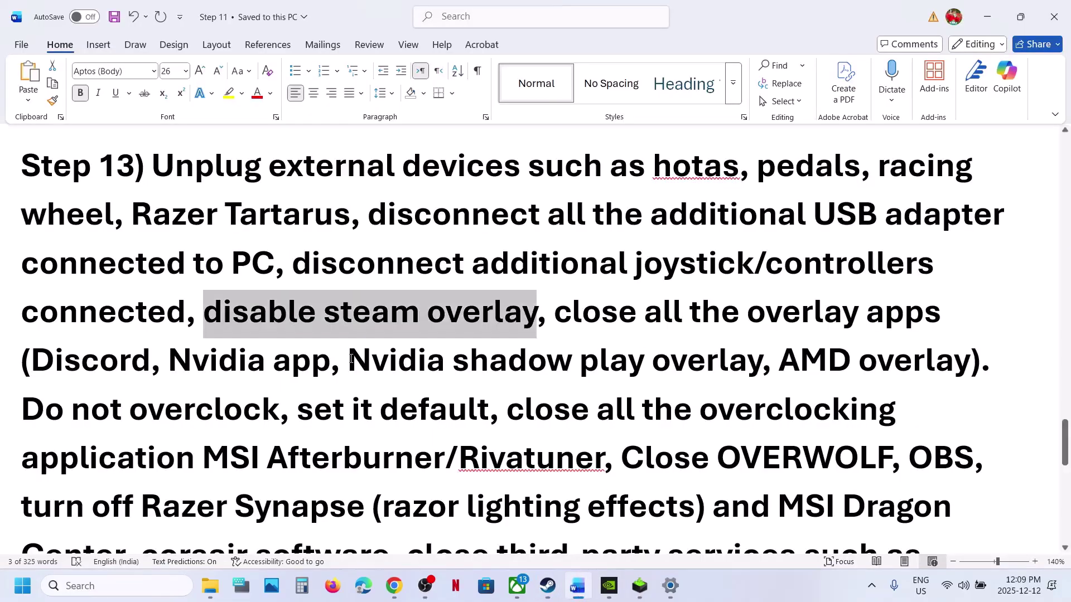
{"action": "double_click", "coordinate": [88, 353]}
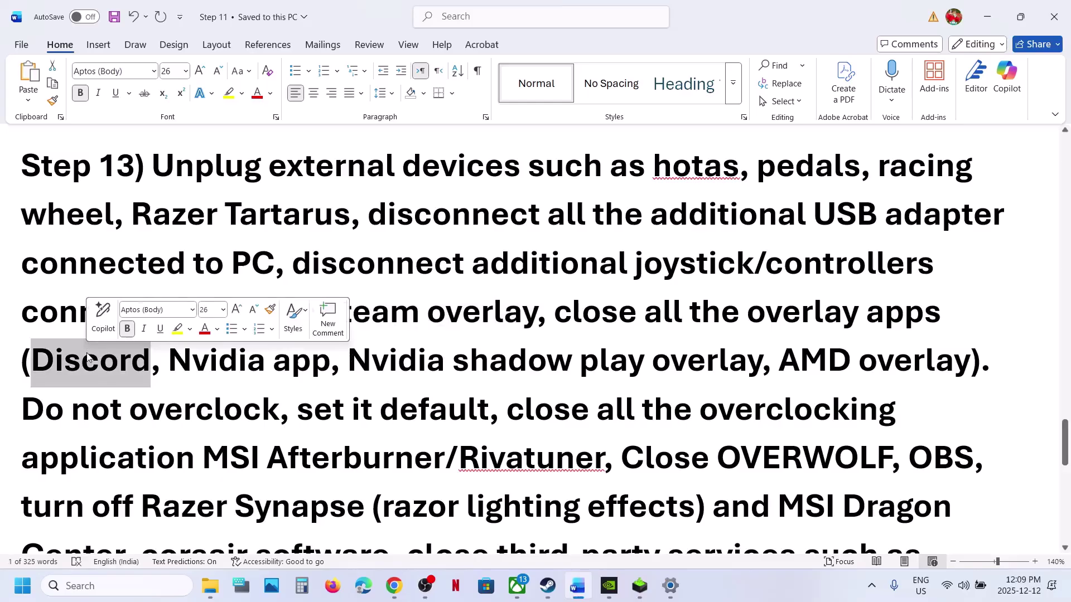
{"action": "left_click", "coordinate": [609, 585]}
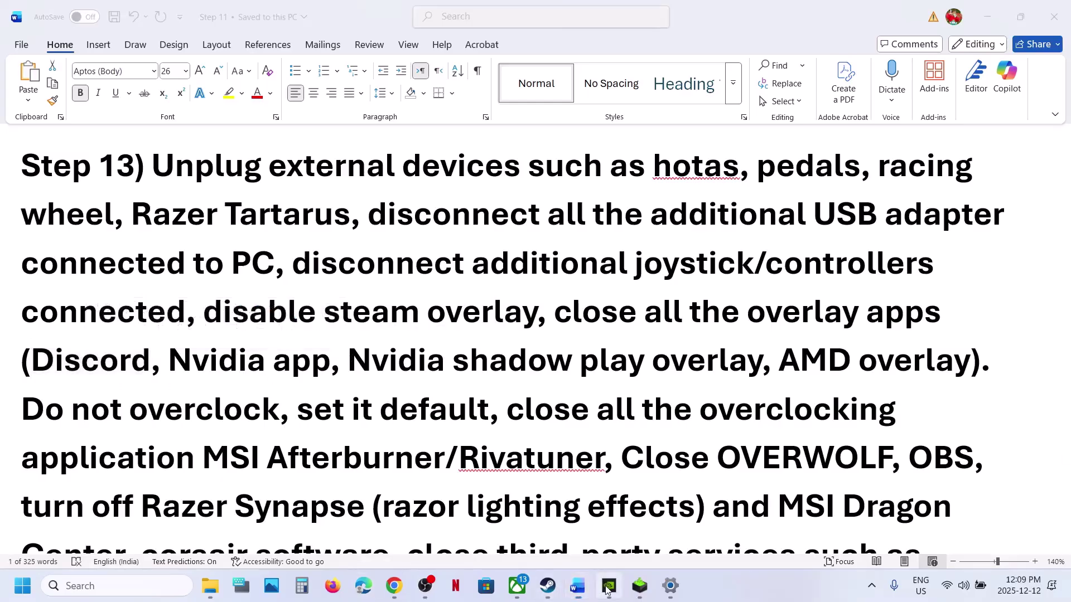
{"action": "left_click", "coordinate": [24, 278]}
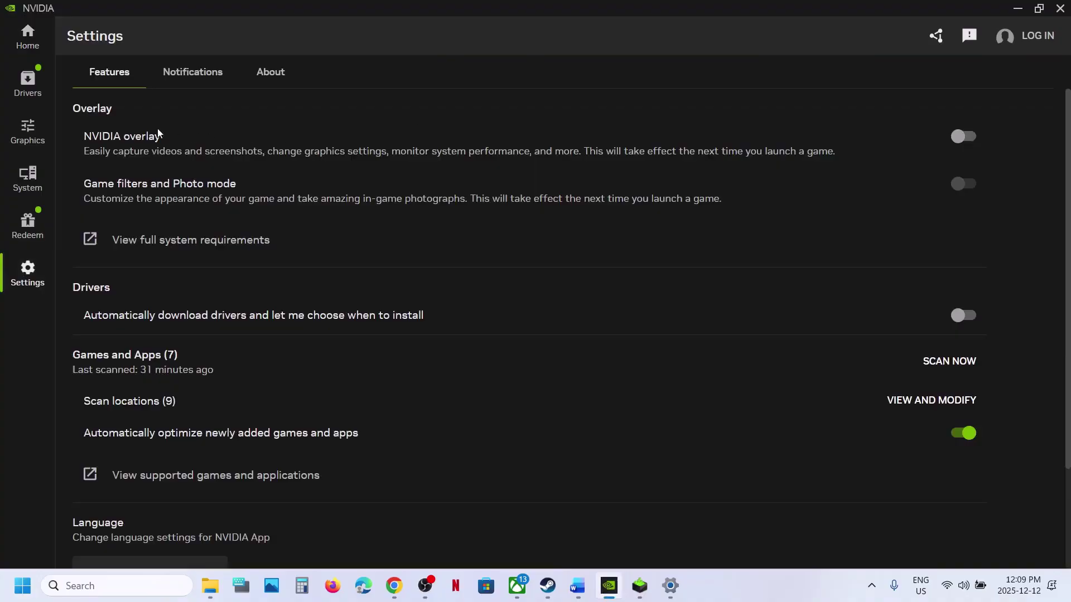
{"action": "left_click", "coordinate": [1056, 12]}
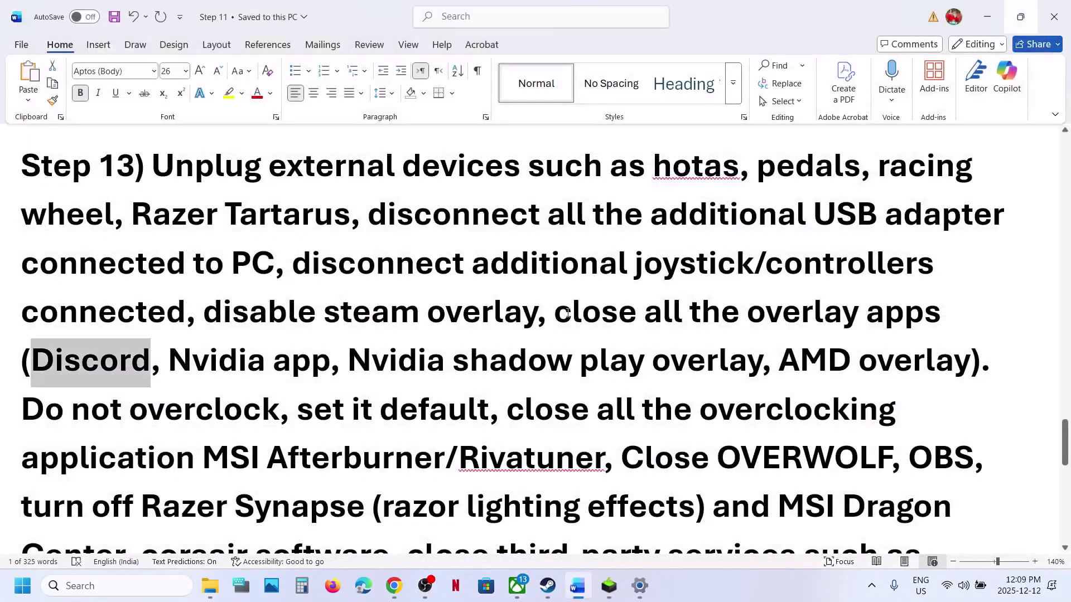
Highlight the Step 13 instruction to close overclocking applications such as MSI Afterburner/Rivatuner and read the rest of the step
{"action": "left_click_drag", "start_coordinate": [568, 314], "coordinate": [351, 415]}
{"action": "left_click", "coordinate": [41, 436]}
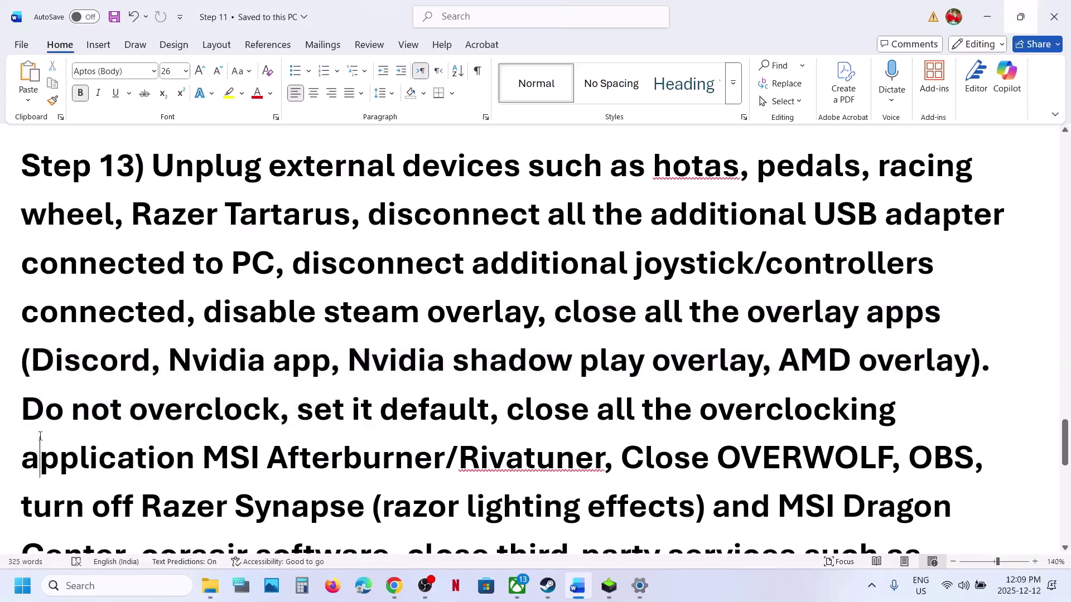
{"action": "left_click_drag", "start_coordinate": [28, 415], "coordinate": [625, 462]}
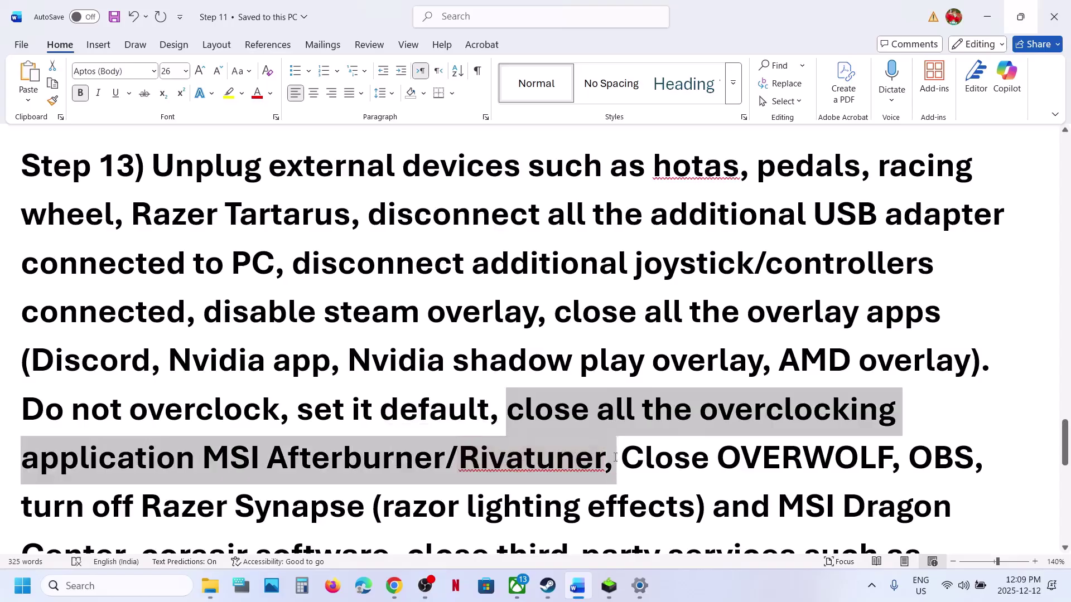
{"action": "scroll", "coordinate": [629, 408], "scroll_direction": "down", "scroll_amount": 1}
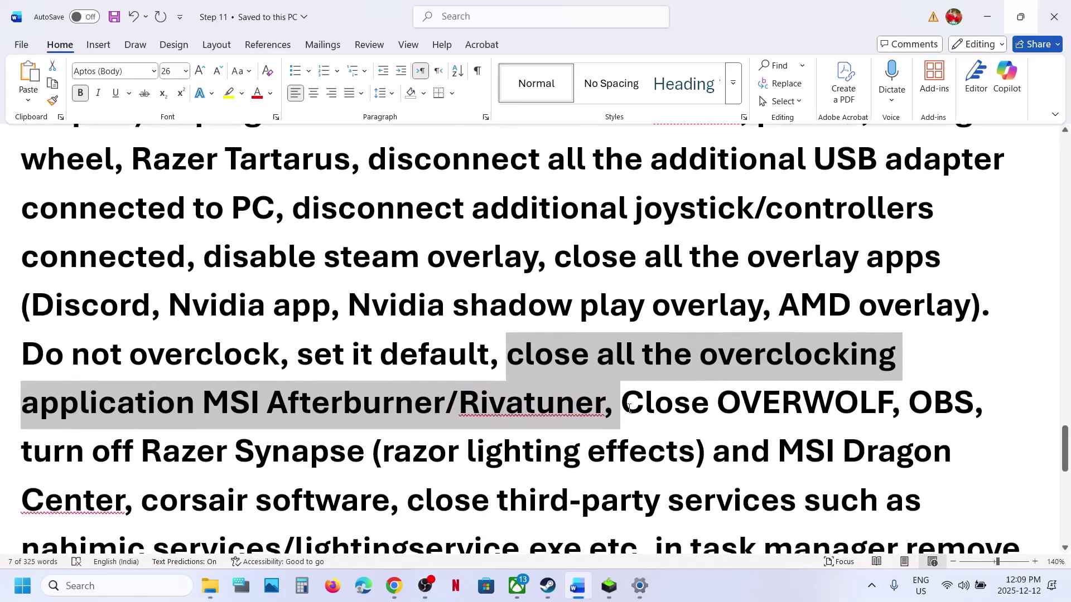
{"action": "scroll", "coordinate": [629, 408], "scroll_direction": "down", "scroll_amount": 1}
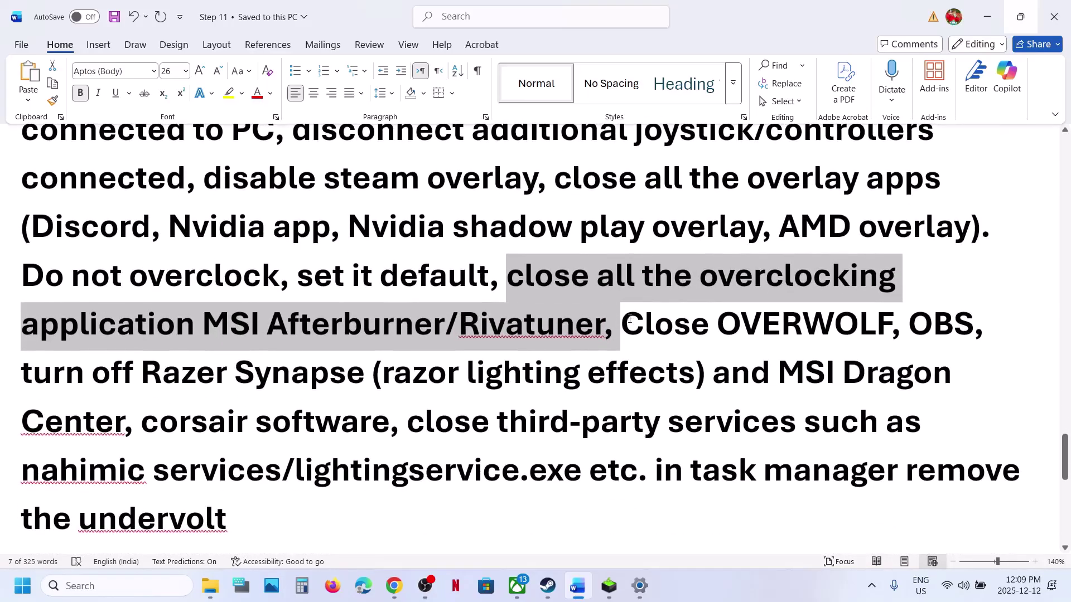
Highlight the Step 13 instructions on closing Overwolf, OBS, lighting software and third-party services, plus "remove the undervolt", and read on to Step 14
{"action": "left_click_drag", "start_coordinate": [629, 321], "coordinate": [825, 472]}
{"action": "scroll", "coordinate": [824, 472], "scroll_direction": "down", "scroll_amount": 2}
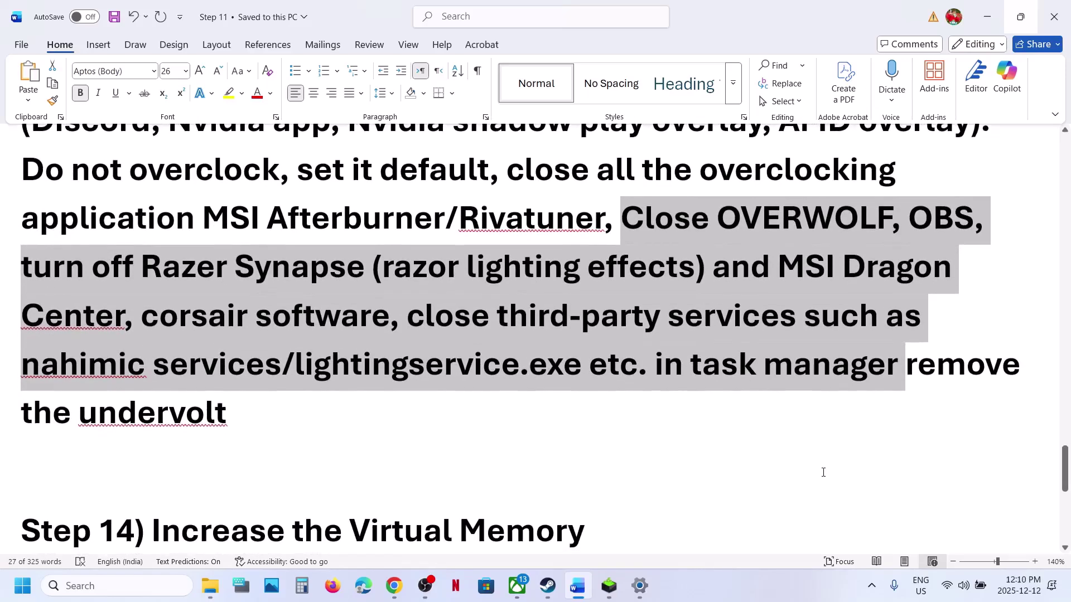
{"action": "scroll", "coordinate": [824, 473], "scroll_direction": "up", "scroll_amount": 1}
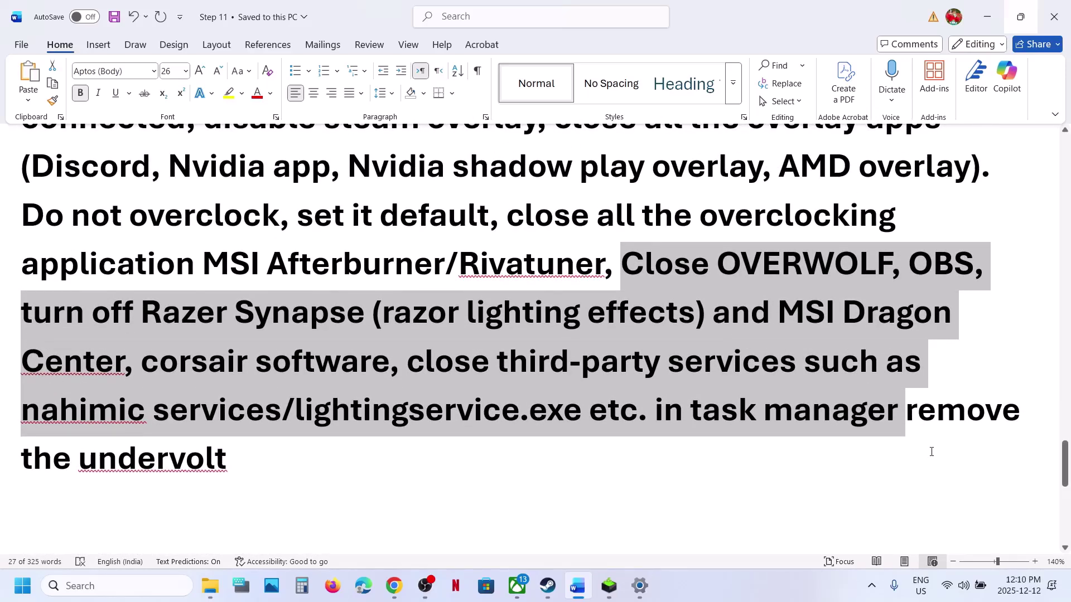
{"action": "left_click", "coordinate": [922, 418]}
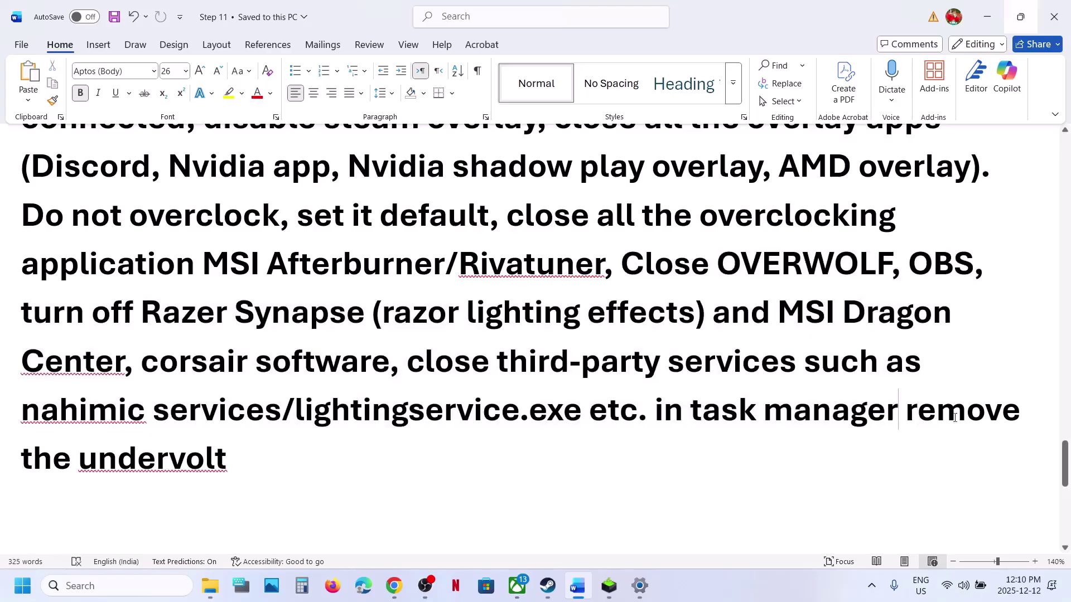
{"action": "left_click_drag", "start_coordinate": [955, 419], "coordinate": [236, 450]}
{"action": "left_click", "coordinate": [236, 451]}
{"action": "scroll", "coordinate": [235, 450], "scroll_direction": "down", "scroll_amount": 5}
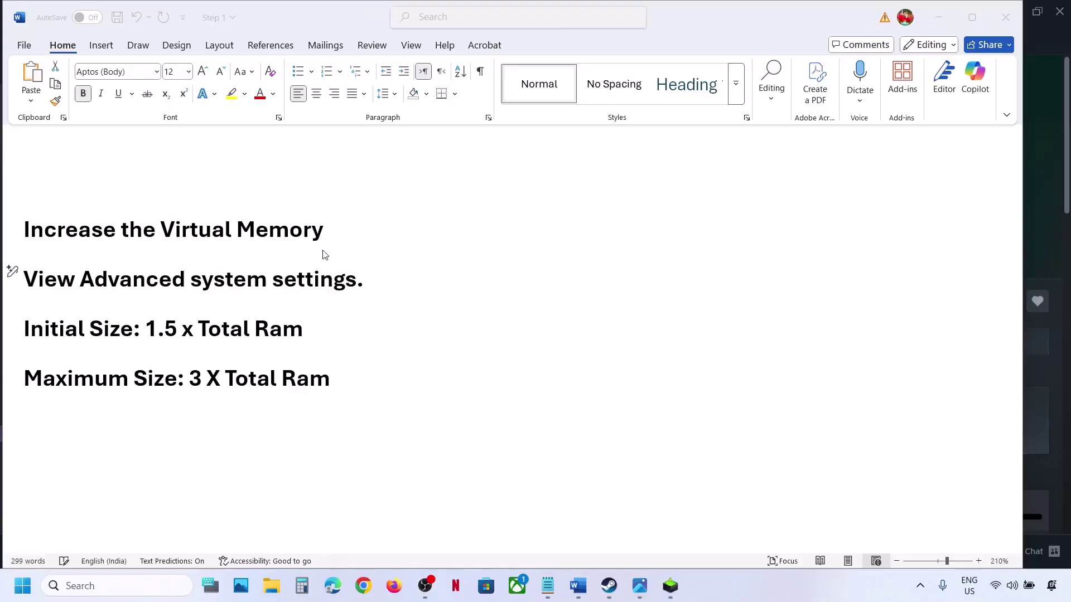
Copy "View Advanced system settings" from the notes, find it through Windows search, and place the opened System Properties dialog beside the notes
{"action": "triple_click", "coordinate": [322, 274]}
{"action": "right_click", "coordinate": [199, 292]}
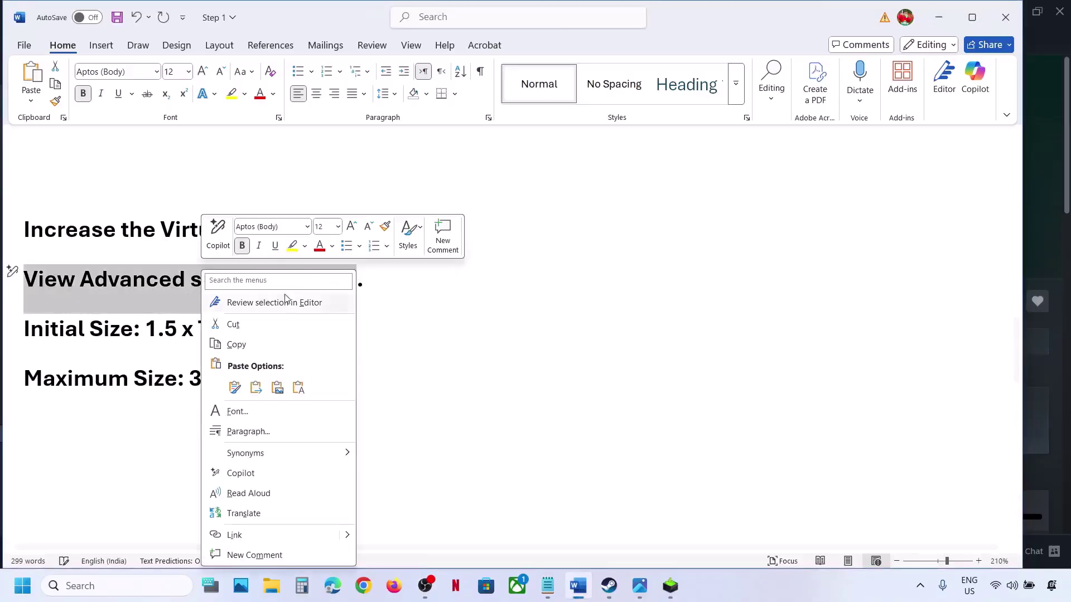
{"action": "left_click", "coordinate": [255, 342]}
{"action": "left_click", "coordinate": [138, 580]}
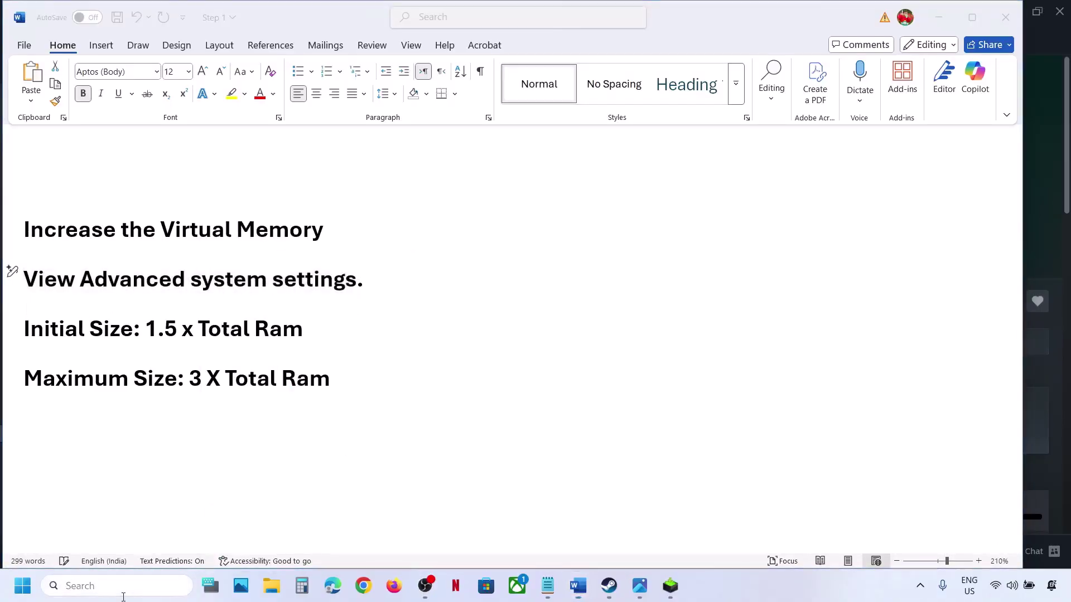
{"action": "key", "text": "ctrl+v"}
{"action": "left_click", "coordinate": [177, 163]}
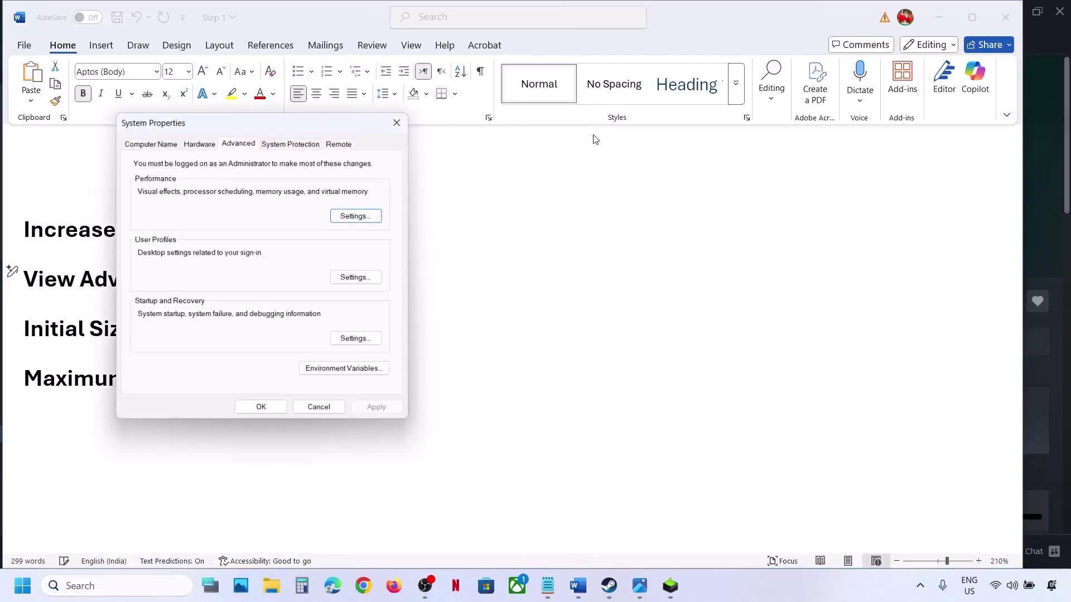
{"action": "left_click_drag", "start_coordinate": [312, 122], "coordinate": [866, 171]}
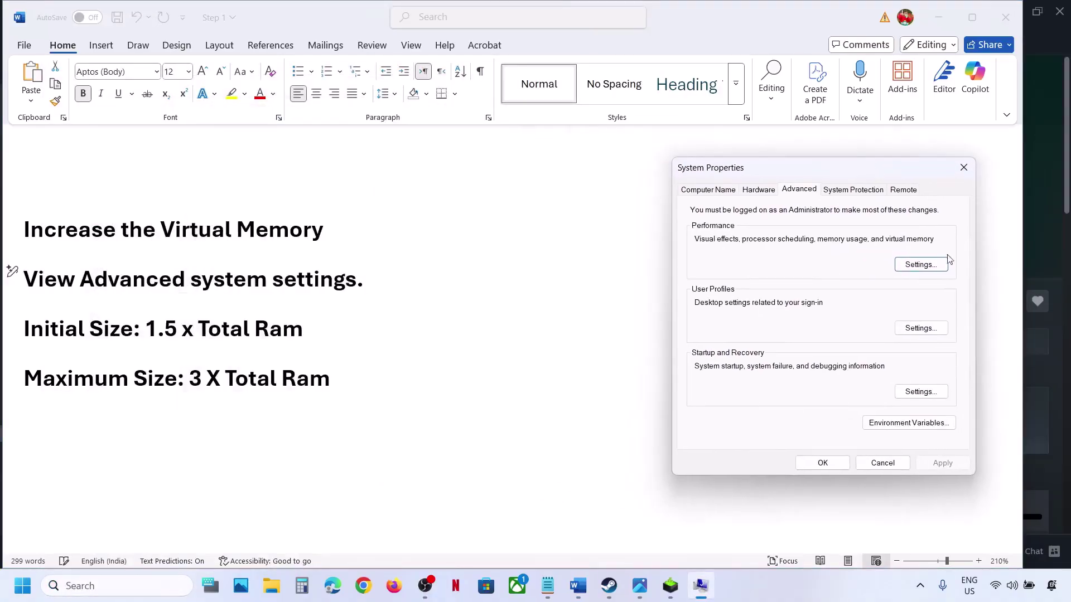
Open the Virtual Memory settings, turn off automatic paging file management for all drives, and choose a custom size for drive C:
{"action": "left_click", "coordinate": [930, 265]}
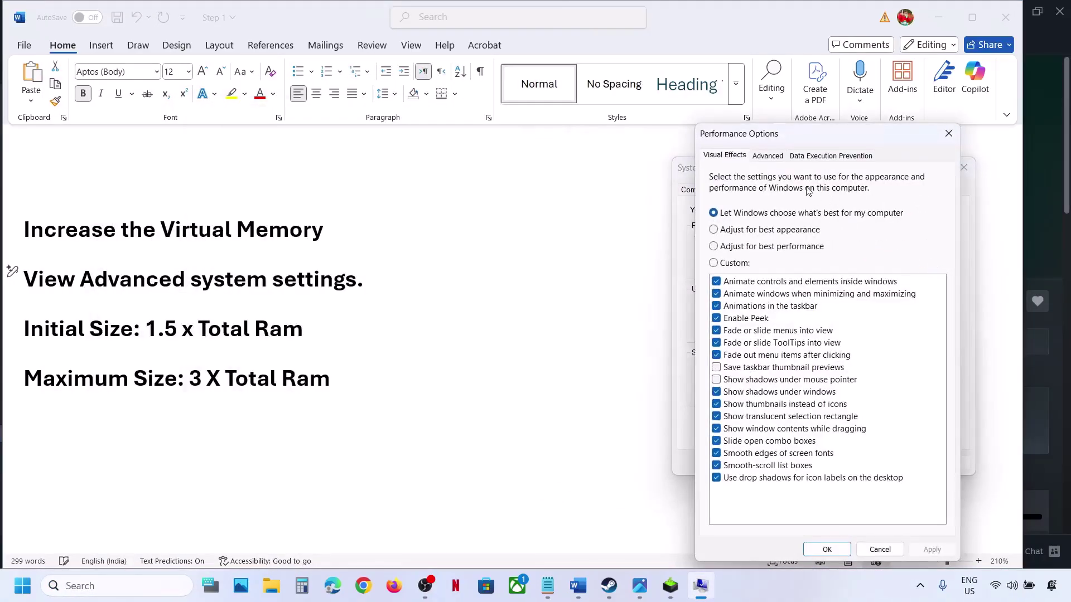
{"action": "left_click", "coordinate": [767, 156]}
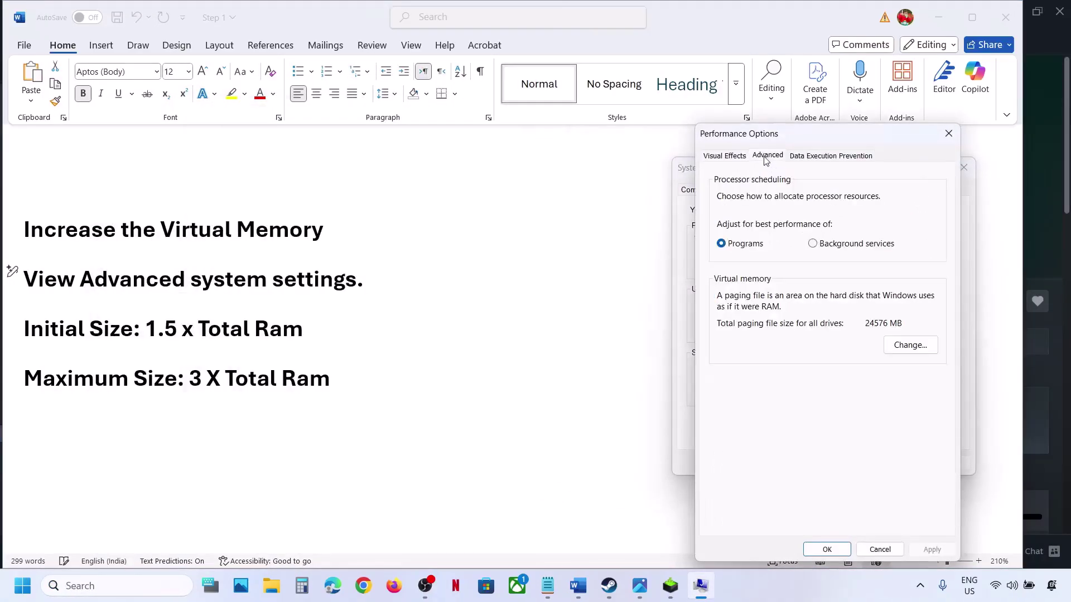
{"action": "left_click", "coordinate": [908, 344]}
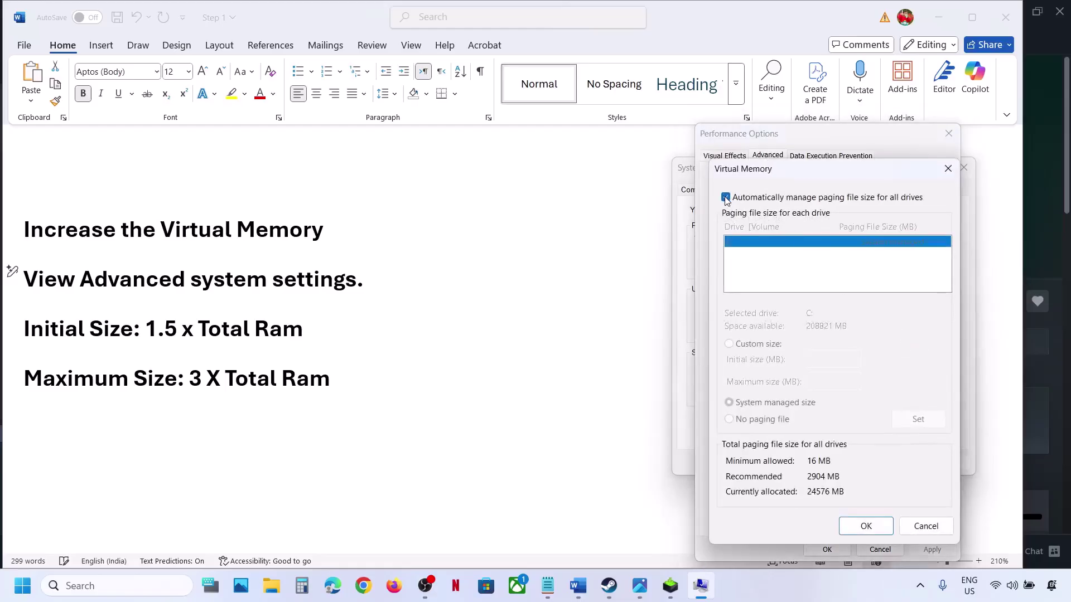
{"action": "left_click", "coordinate": [726, 198]}
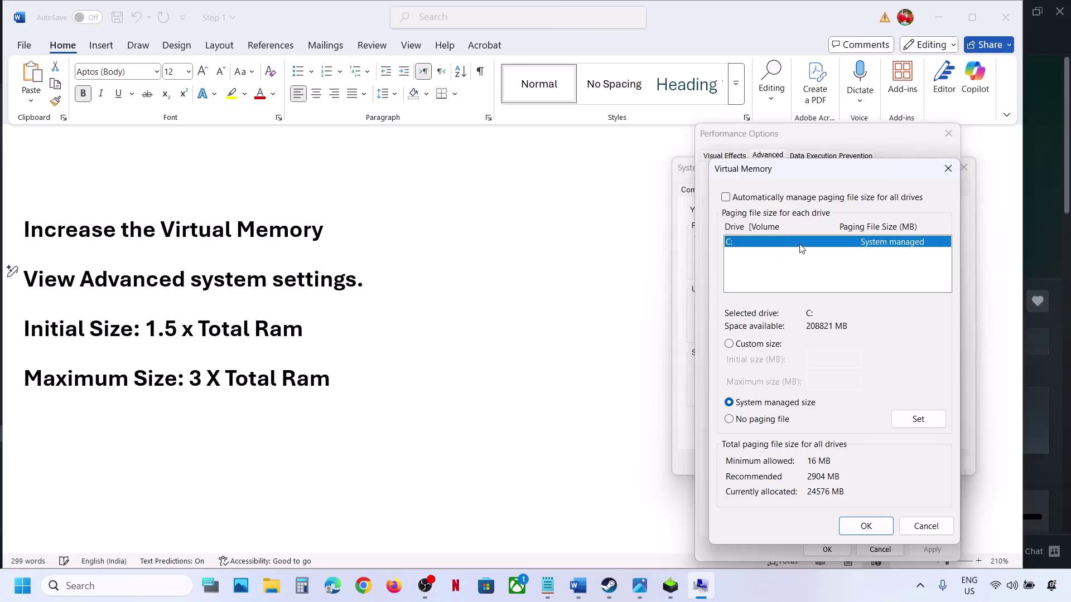
{"action": "left_click", "coordinate": [730, 344]}
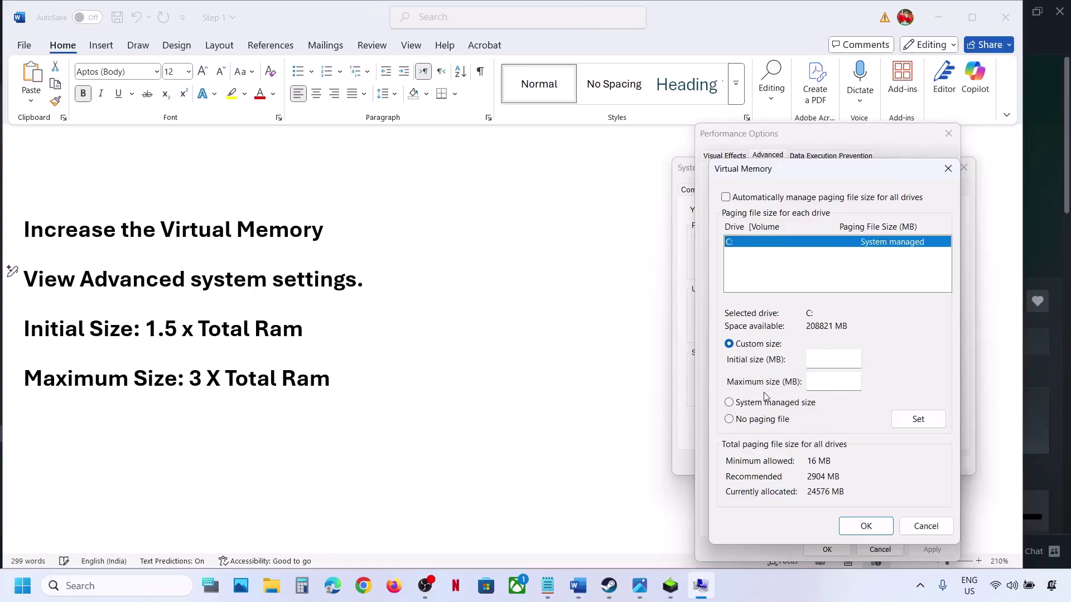
Check the installed RAM in the device specifications of Windows Settings, then close Settings
{"action": "key", "text": "super+i"}
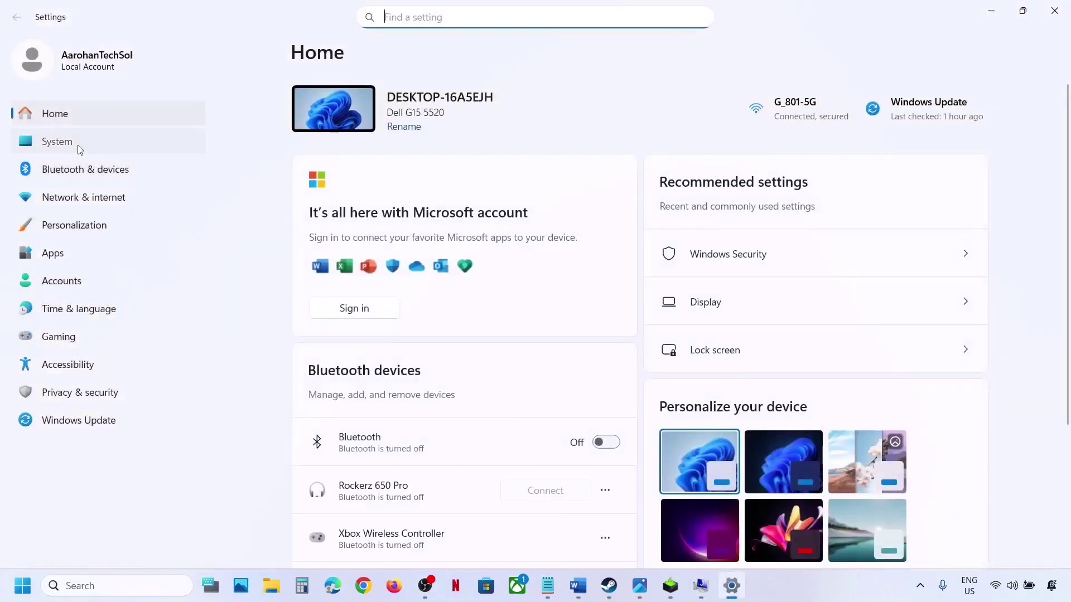
{"action": "left_click", "coordinate": [57, 142]}
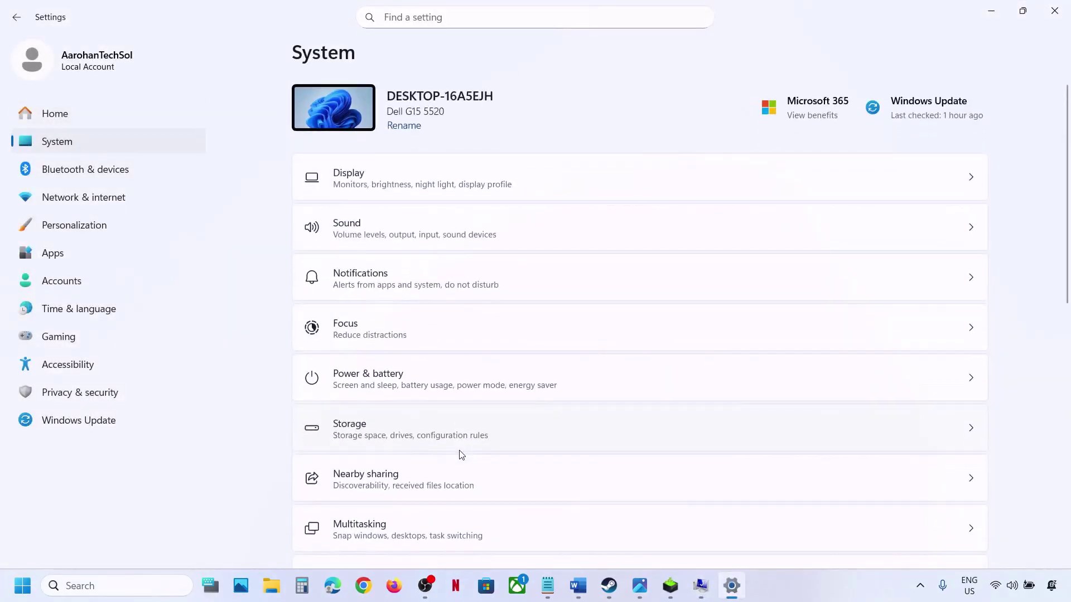
{"action": "scroll", "coordinate": [462, 454], "scroll_direction": "down", "scroll_amount": 10}
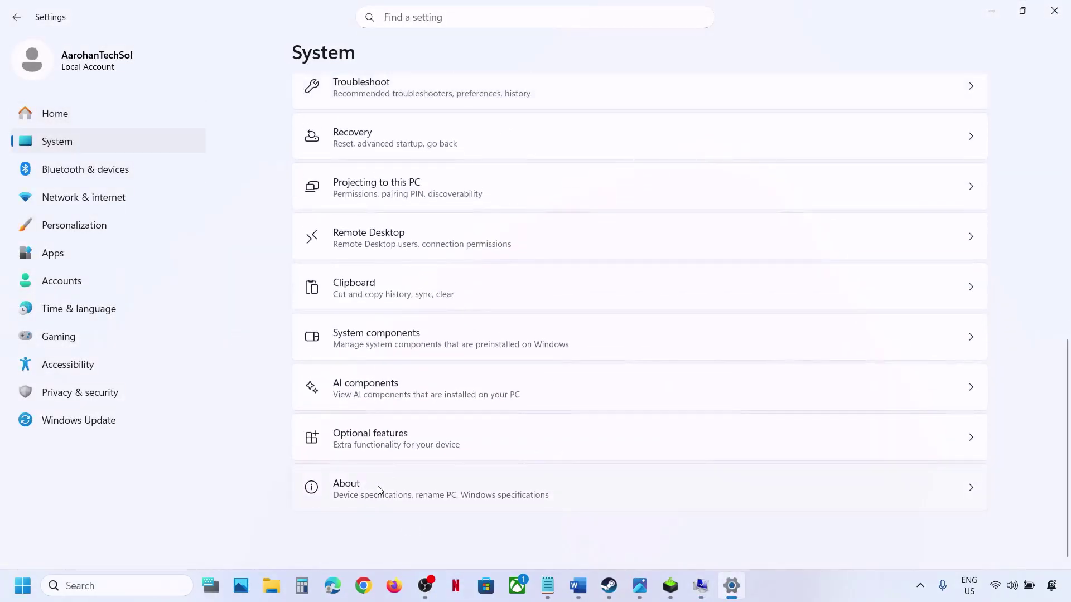
{"action": "left_click", "coordinate": [379, 491]}
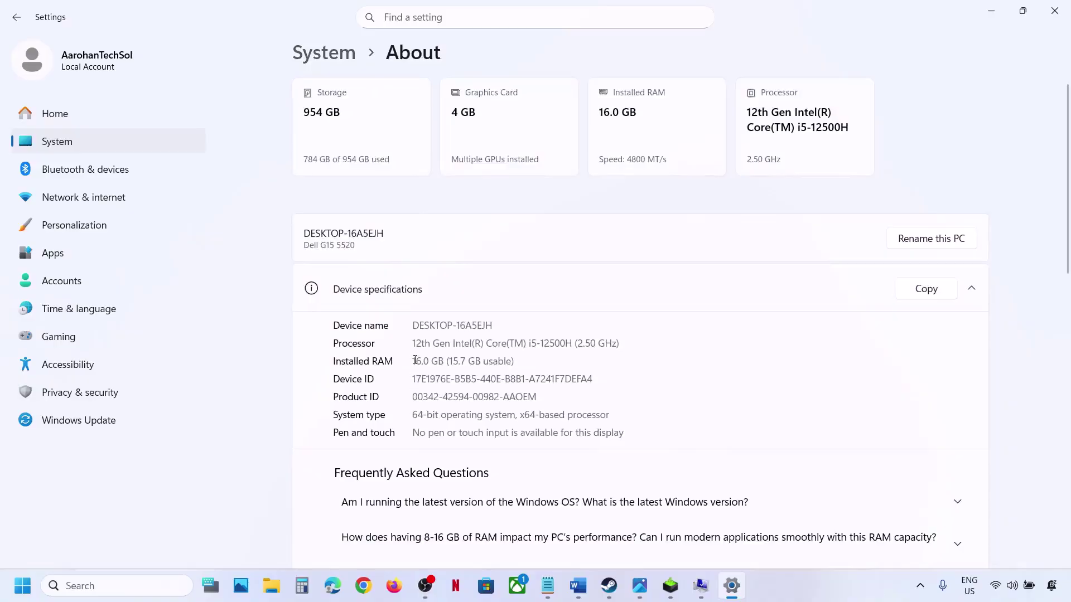
{"action": "left_click_drag", "start_coordinate": [413, 361], "coordinate": [447, 361]}
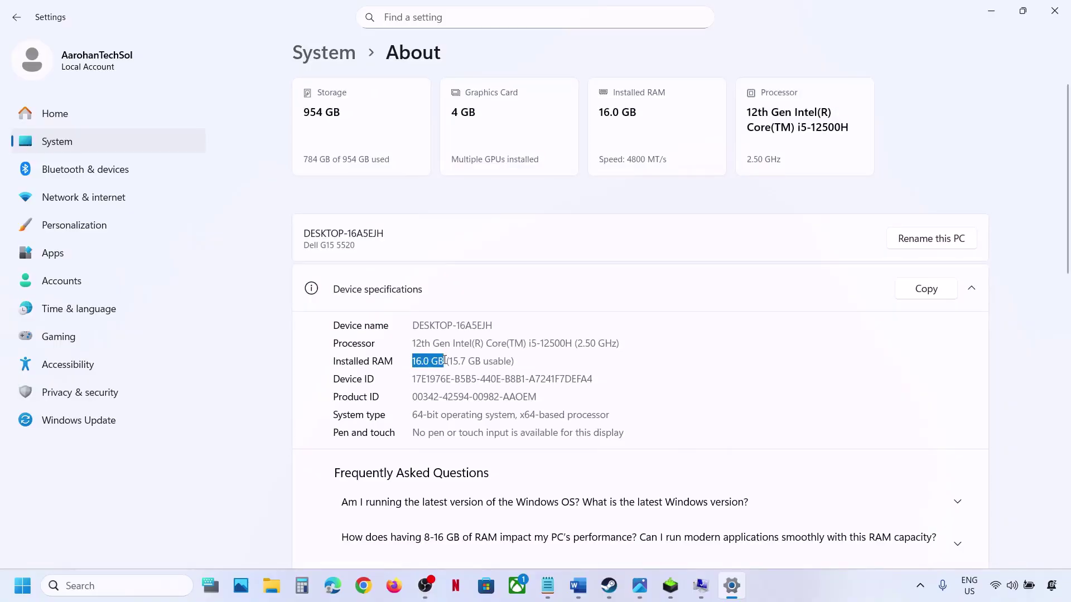
{"action": "left_click", "coordinate": [1054, 10]}
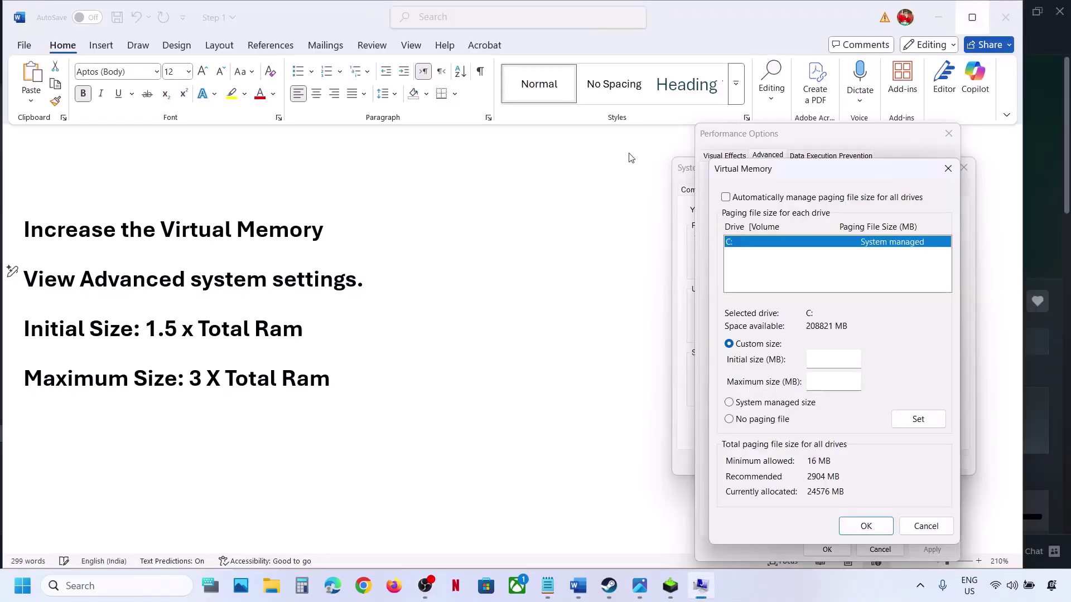
Use Calculator to multiply 16 by 1024 and the result by 1.5 for the paging file's initial size
{"action": "left_click", "coordinate": [302, 585]}
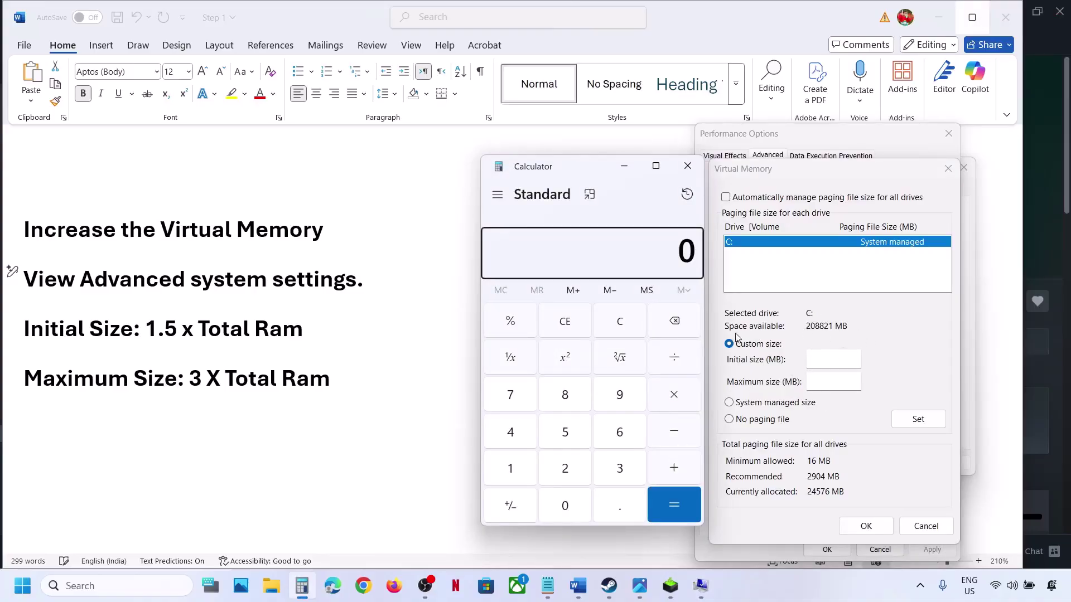
{"action": "left_click", "coordinate": [624, 326]}
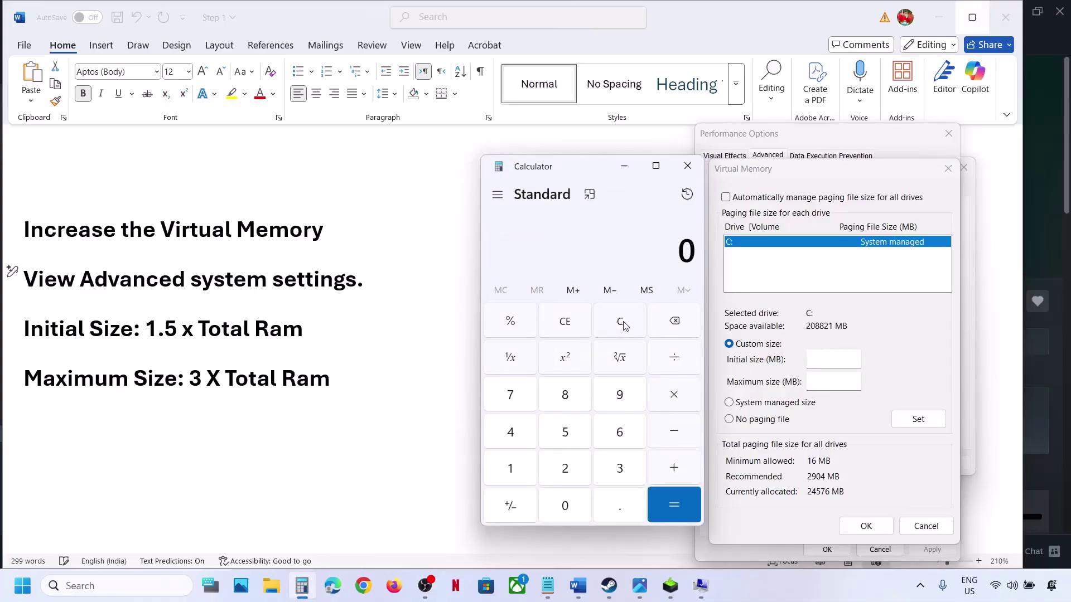
{"action": "type", "text": "16"}
{"action": "type", "text": "24"}
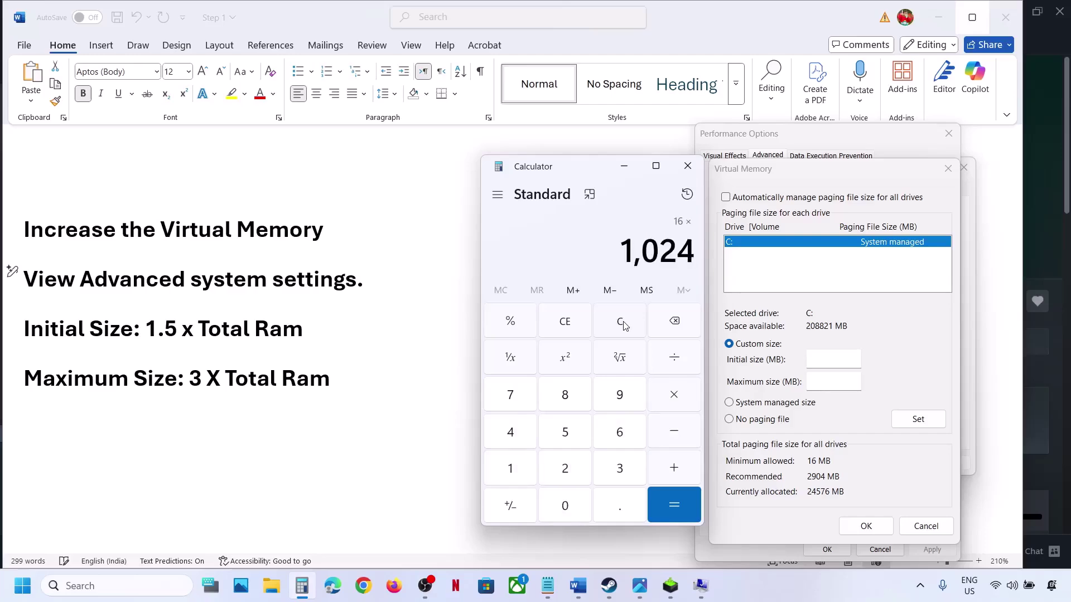
{"action": "key", "text": "Return"}
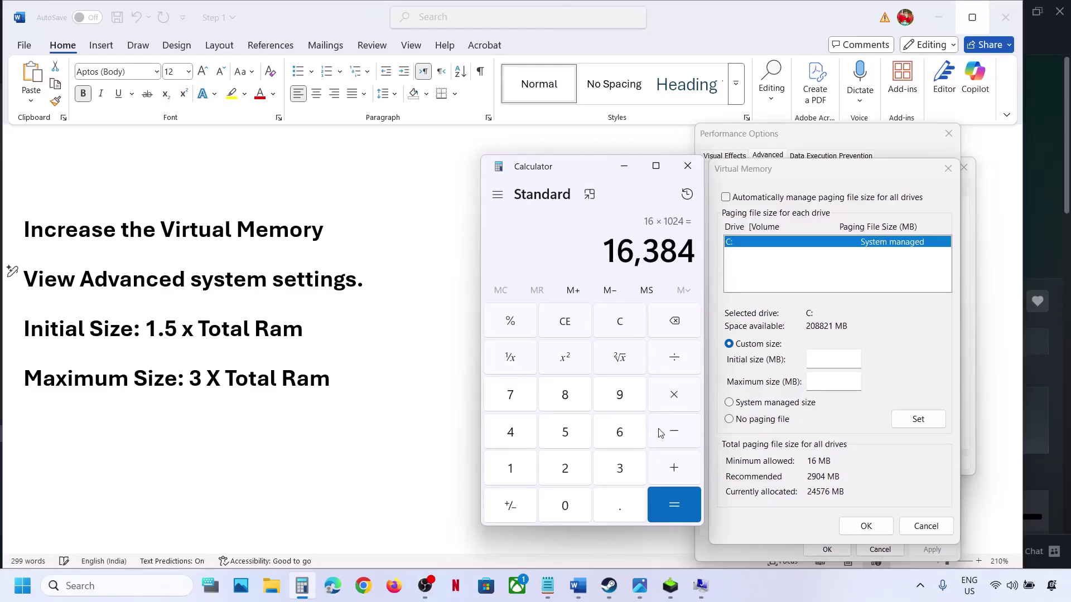
{"action": "left_click", "coordinate": [676, 400]}
{"action": "type", "text": "1.5"}
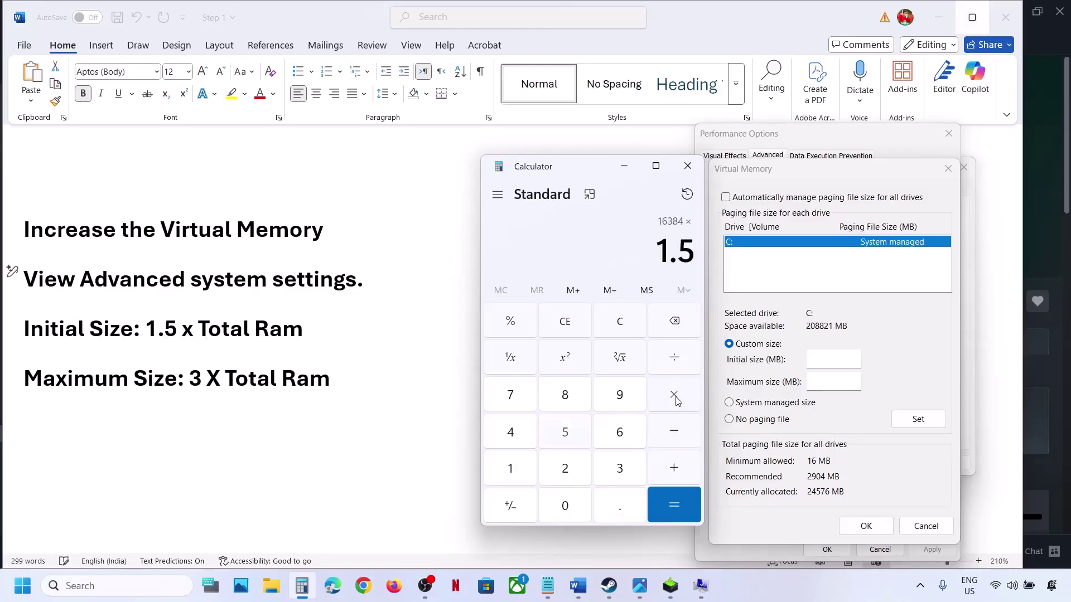